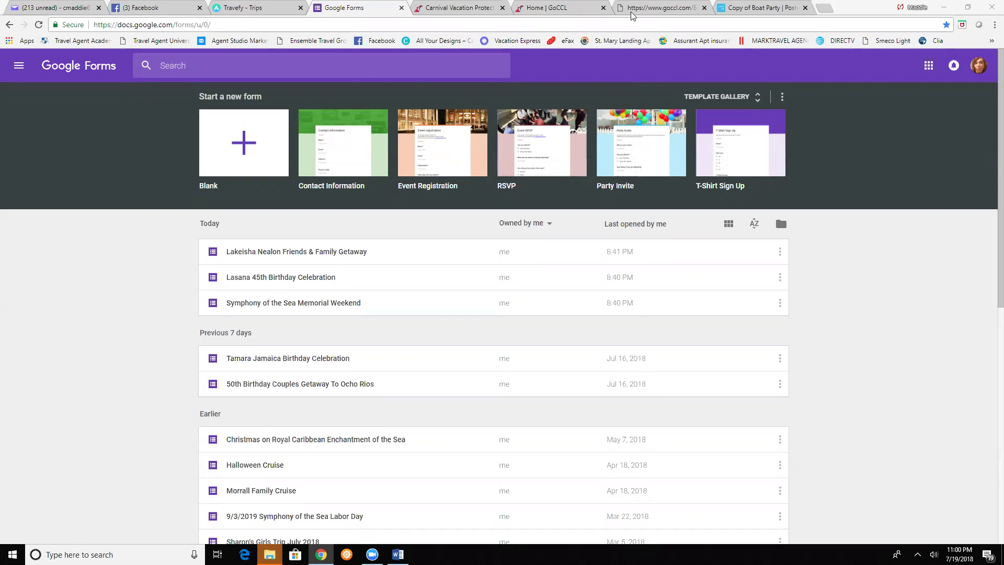
# - On the Carnival group booking, review the Eastern Caribbean itinerary, Fun Points amenities, and payment guidelines
pyautogui.click(658, 7)
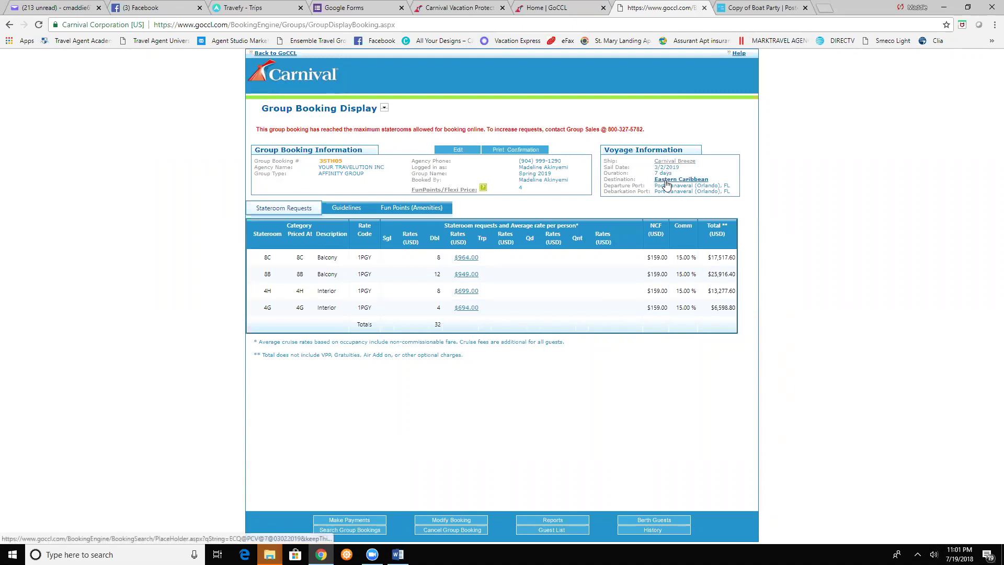
pyautogui.click(666, 180)
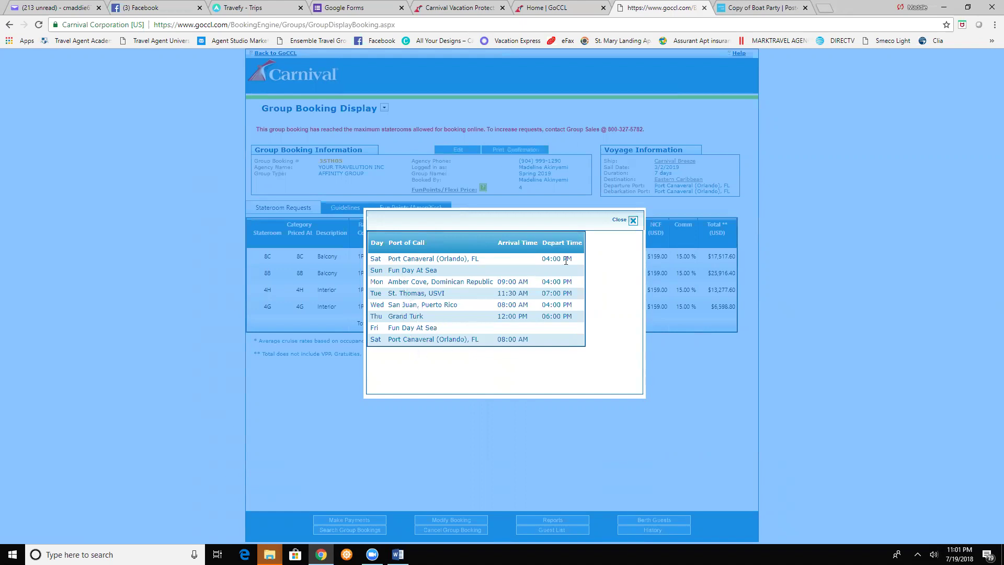
pyautogui.click(633, 220)
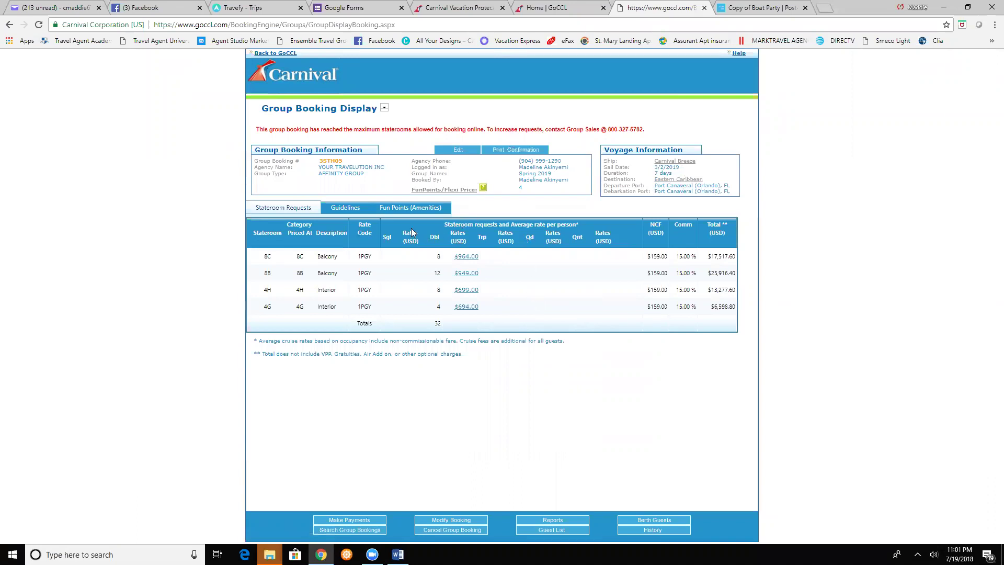
pyautogui.click(412, 210)
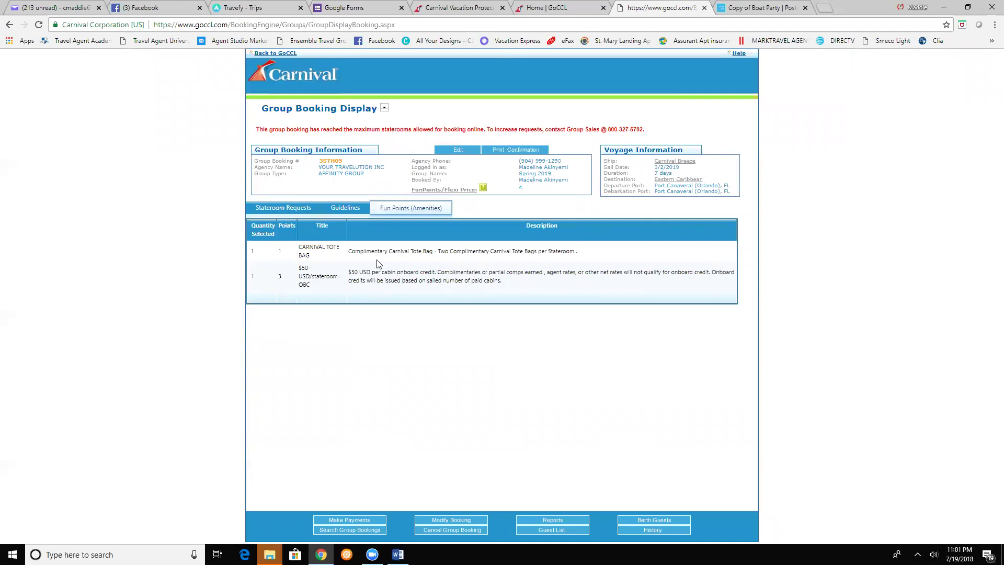
pyautogui.click(346, 209)
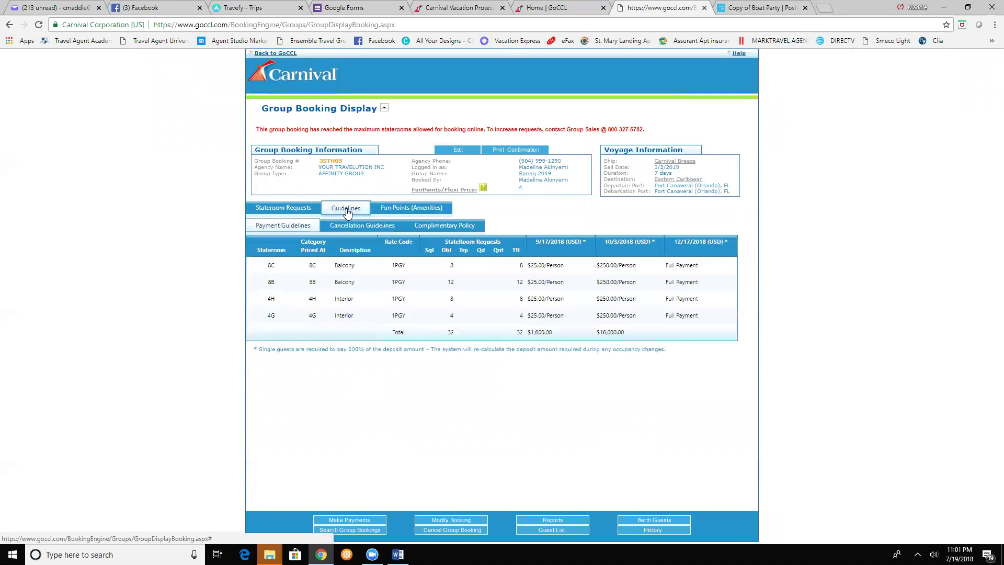
# - Review the group's complimentary cabin policy, then bring up the Rock the Boat poster design
pyautogui.click(439, 225)
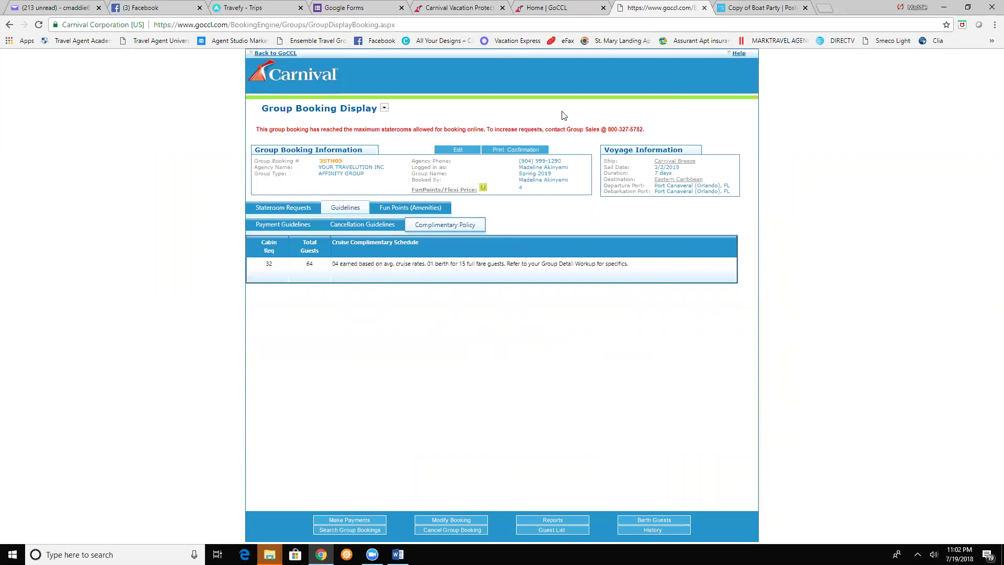
pyautogui.click(746, 10)
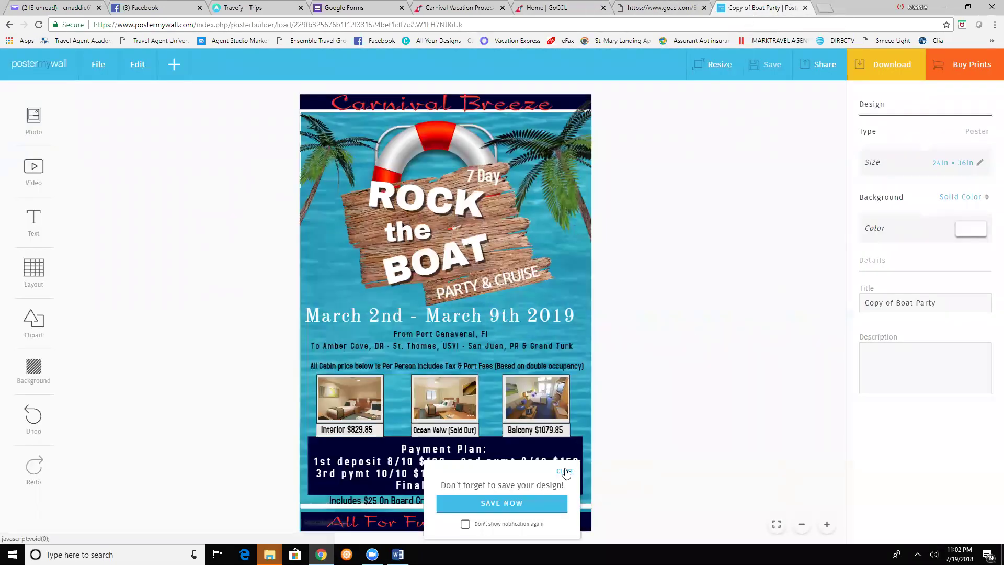
# - Dismiss the PosterMyWall save reminder and return to the Google Forms home page
pyautogui.click(564, 470)
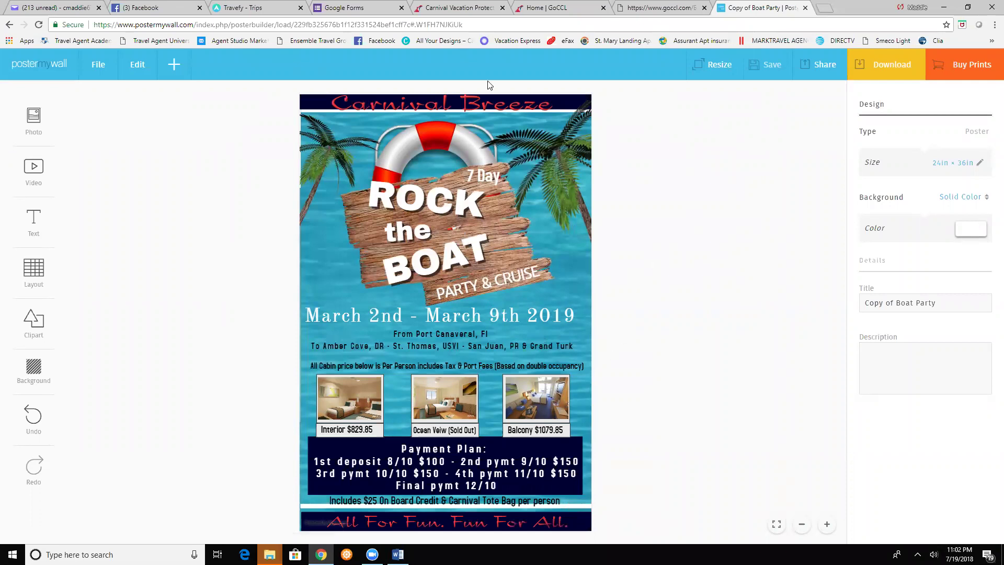
pyautogui.click(356, 10)
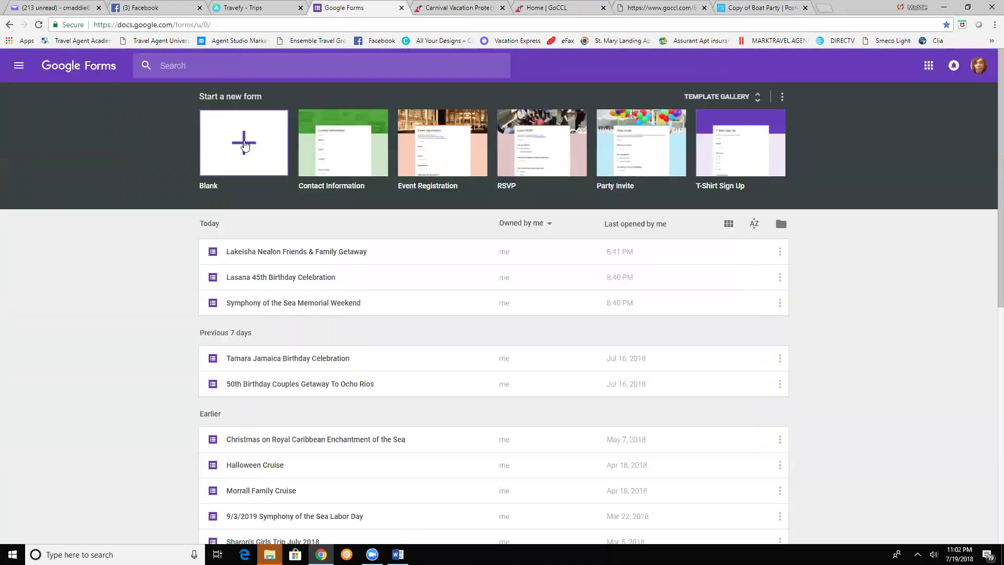
# - Create a new form from the Blank template
pyautogui.click(244, 145)
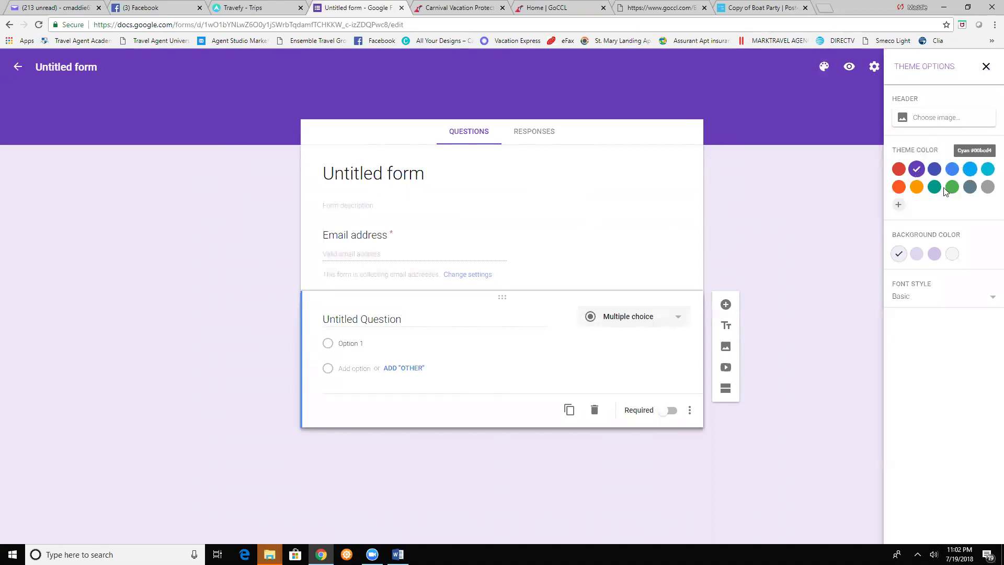
# - Set the form header to the beach chairs photo from the Travel images
pyautogui.click(933, 120)
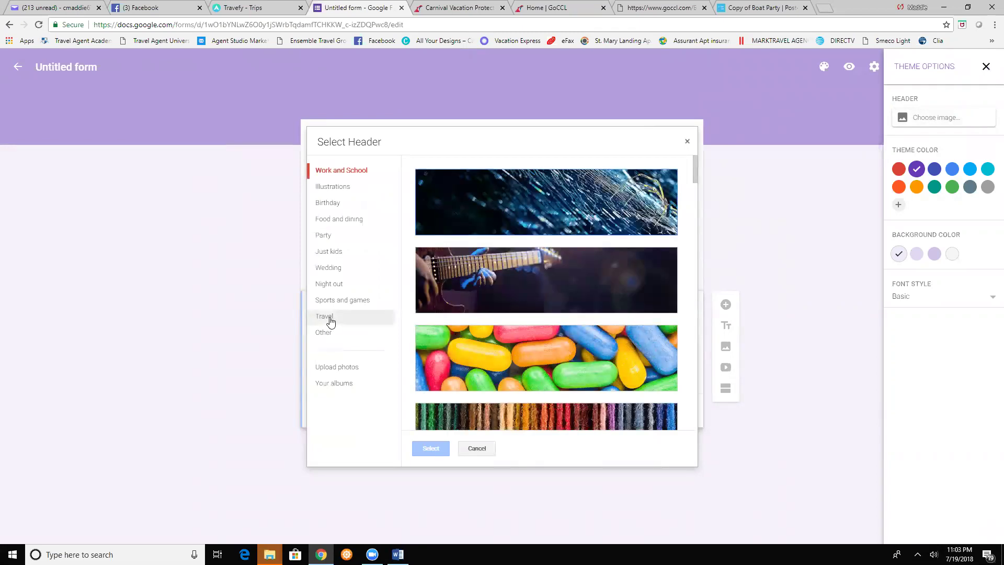
pyautogui.click(330, 318)
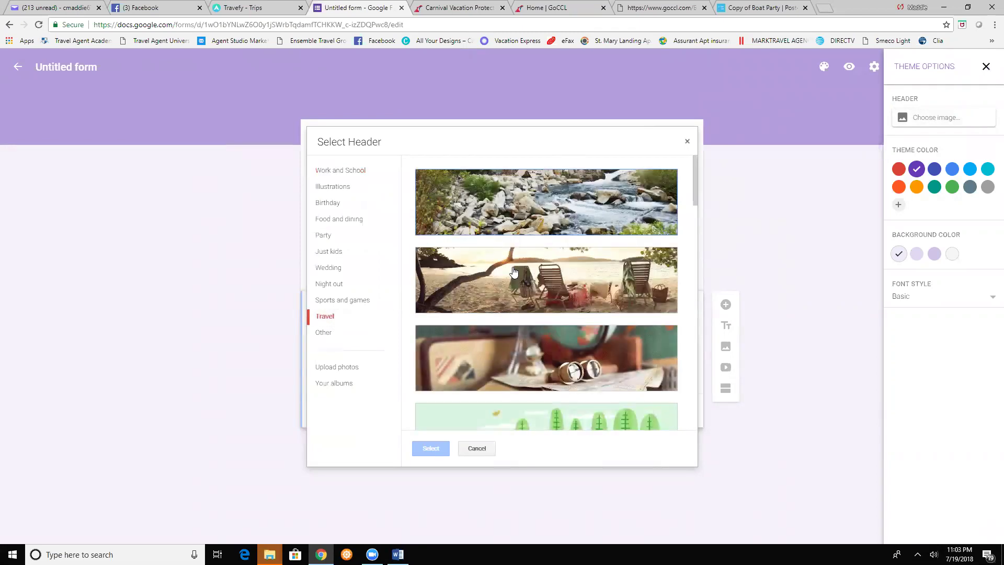
pyautogui.click(514, 271)
pyautogui.click(437, 448)
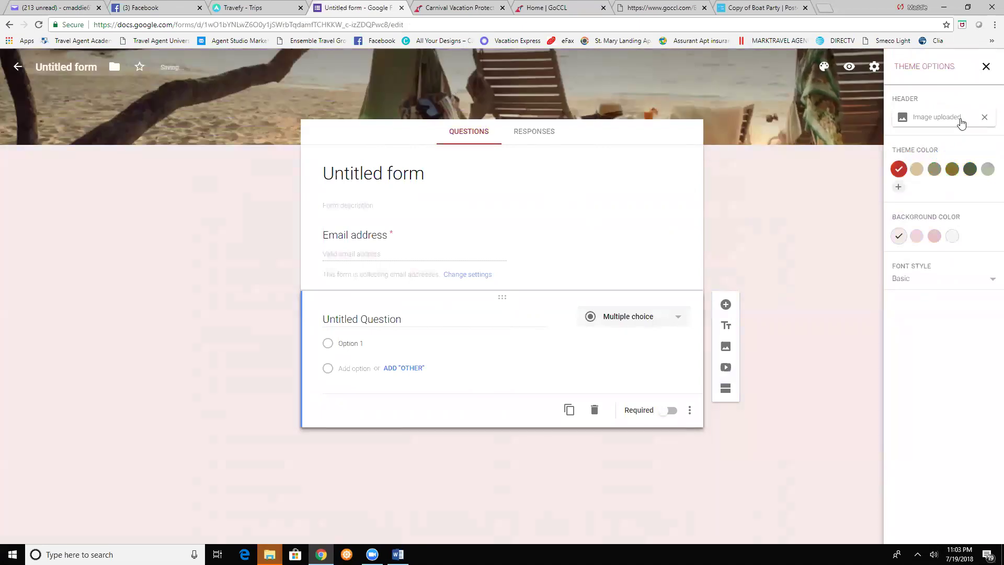
# - Replace the header with the uploaded carnival-breeze-ship photo, widening the crop on both sides
pyautogui.click(941, 117)
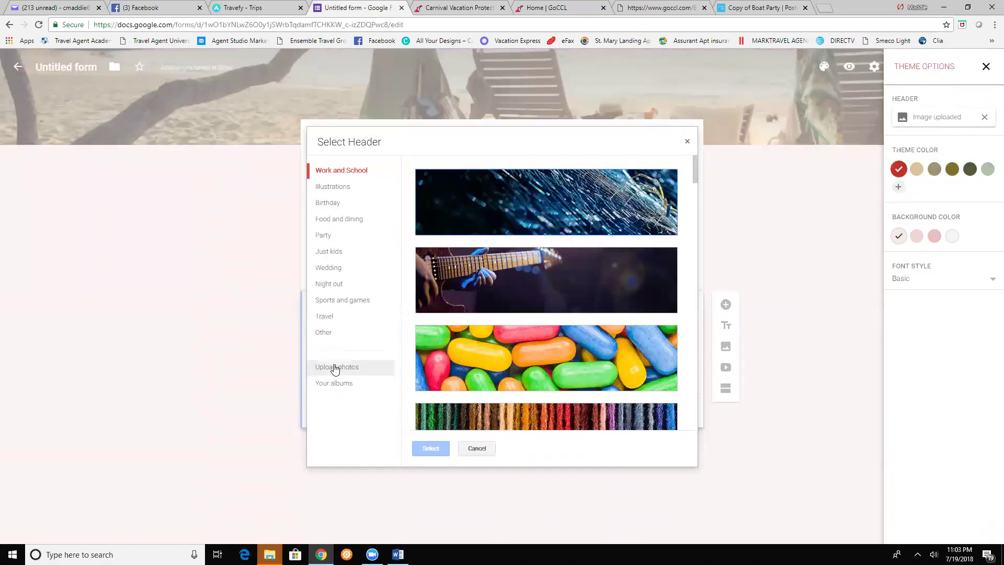
pyautogui.click(335, 367)
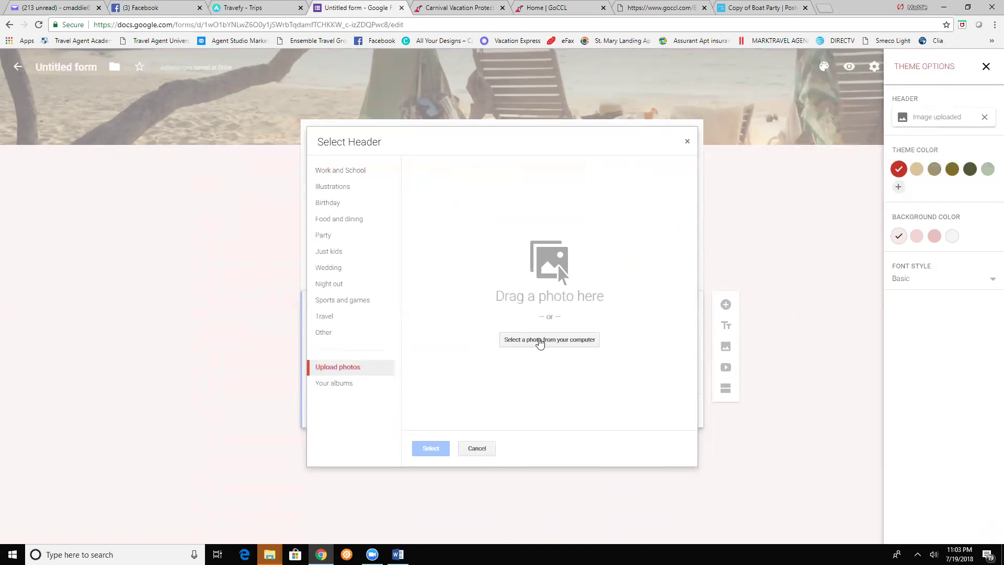
pyautogui.click(540, 341)
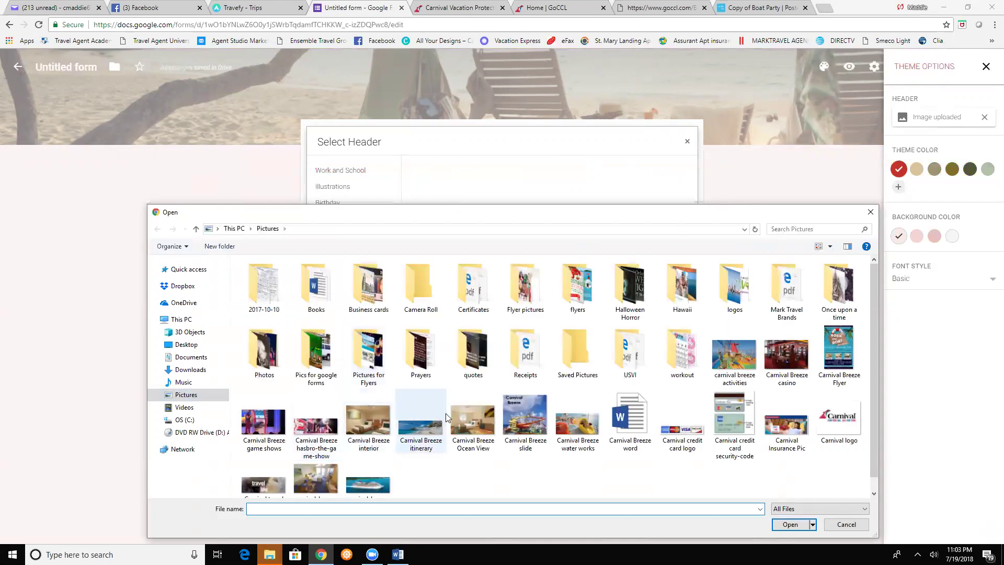
pyautogui.scroll(-1, 375, 498)
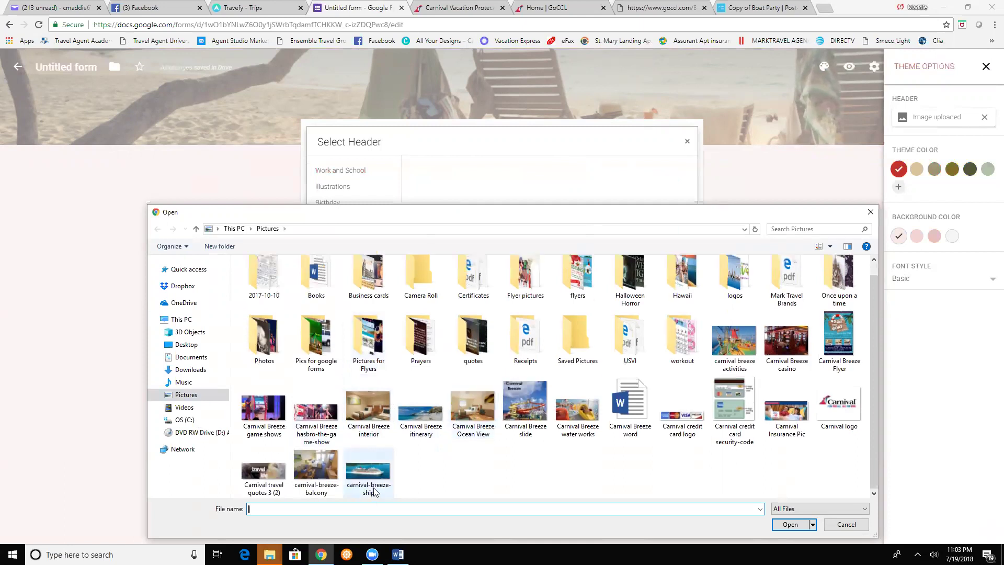
pyautogui.click(372, 476)
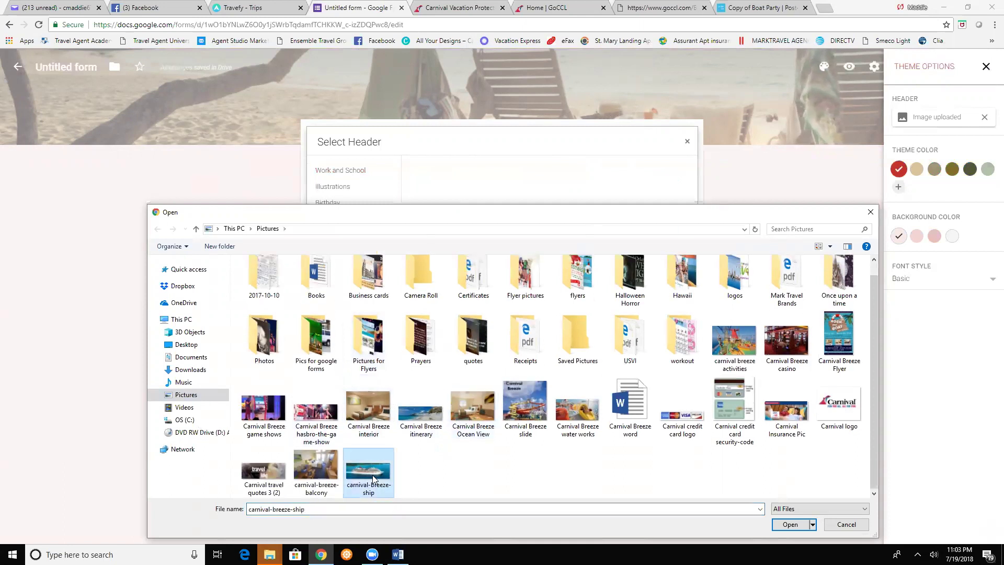
pyautogui.press('Return')
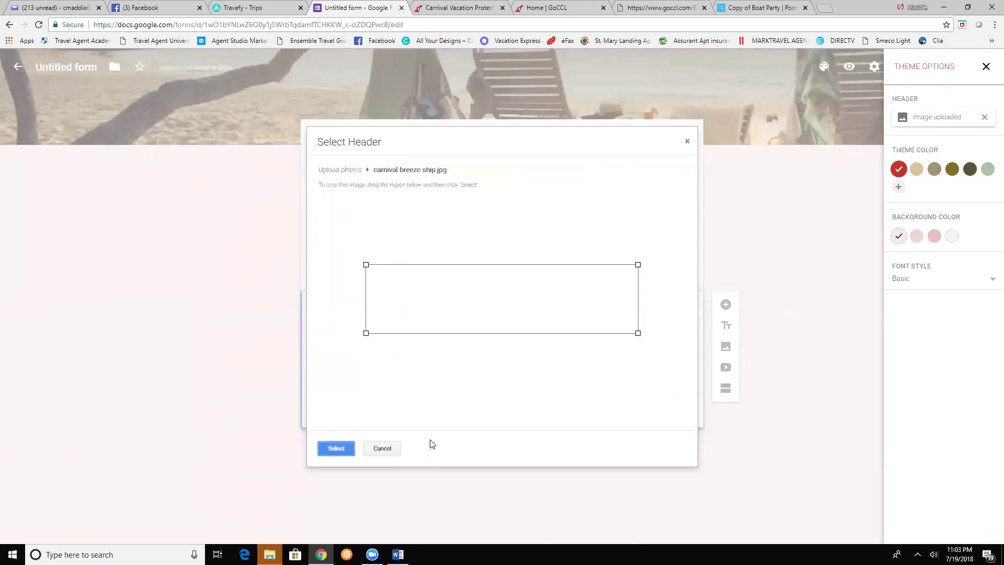
pyautogui.moveTo(365, 263); pyautogui.dragTo(344, 259)
pyautogui.moveTo(637, 332); pyautogui.dragTo(658, 338)
pyautogui.click(337, 449)
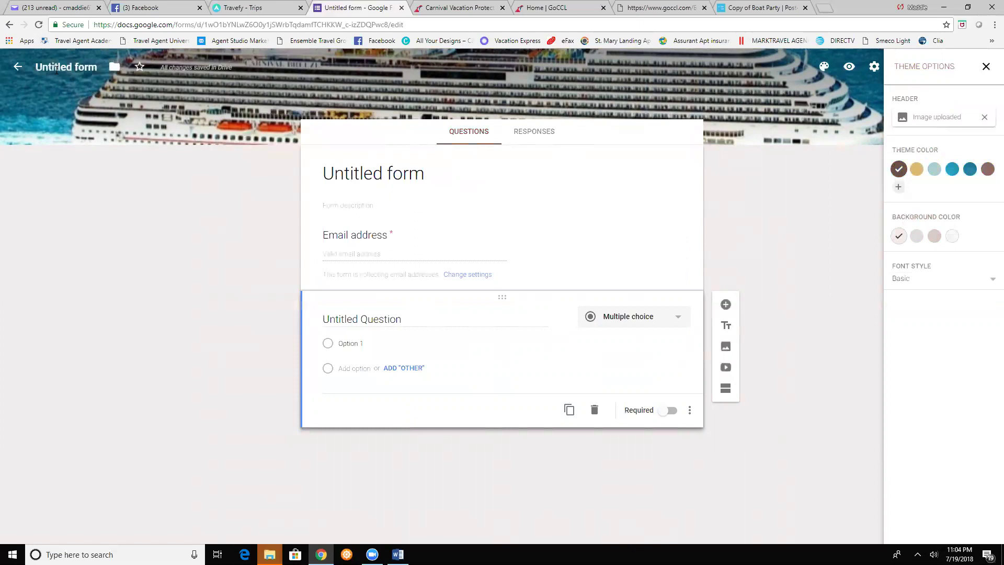
# - Name the form file and its heading 'Spring Getaway 2019'
pyautogui.click(57, 69)
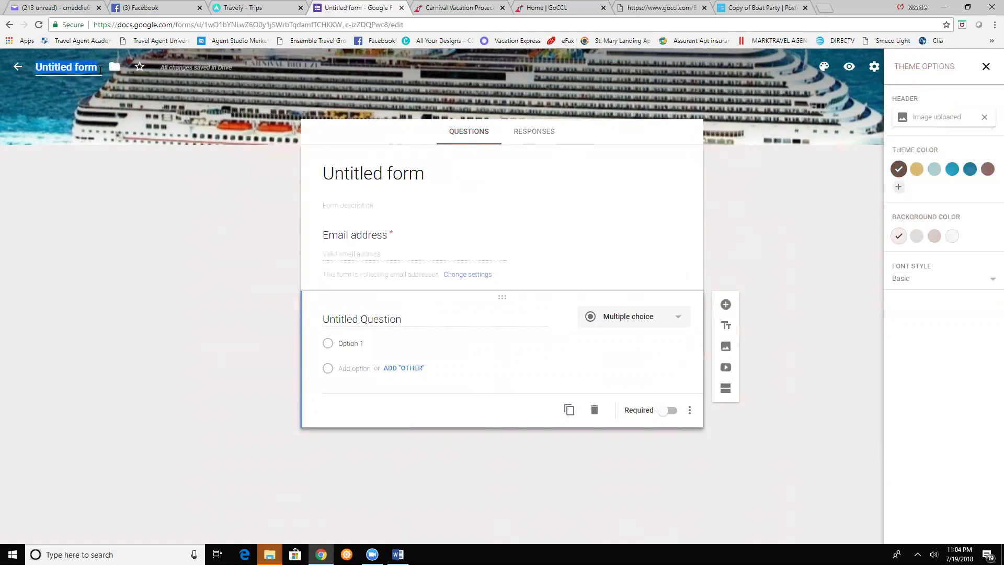
pyautogui.write('S')
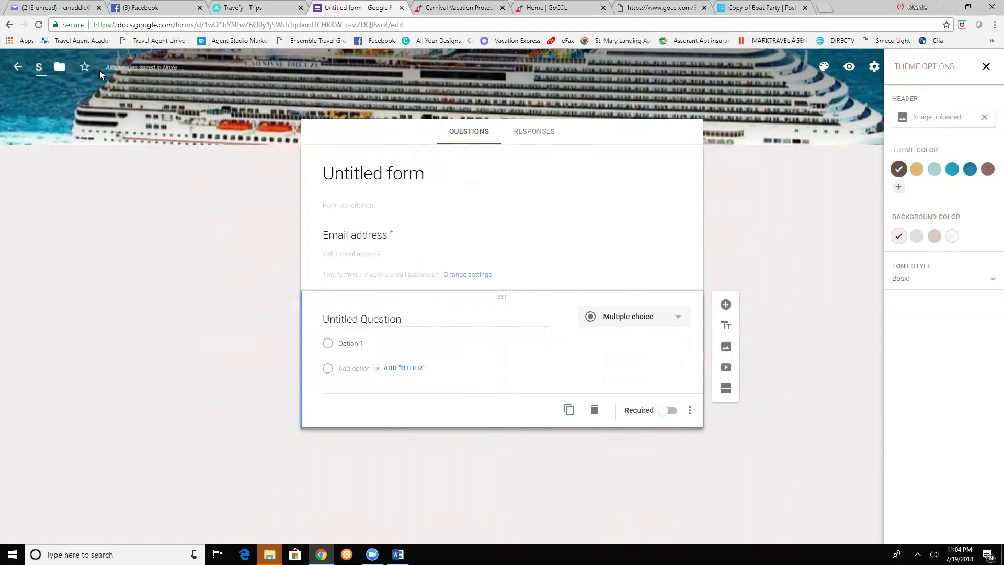
pyautogui.write('pring Getaway')
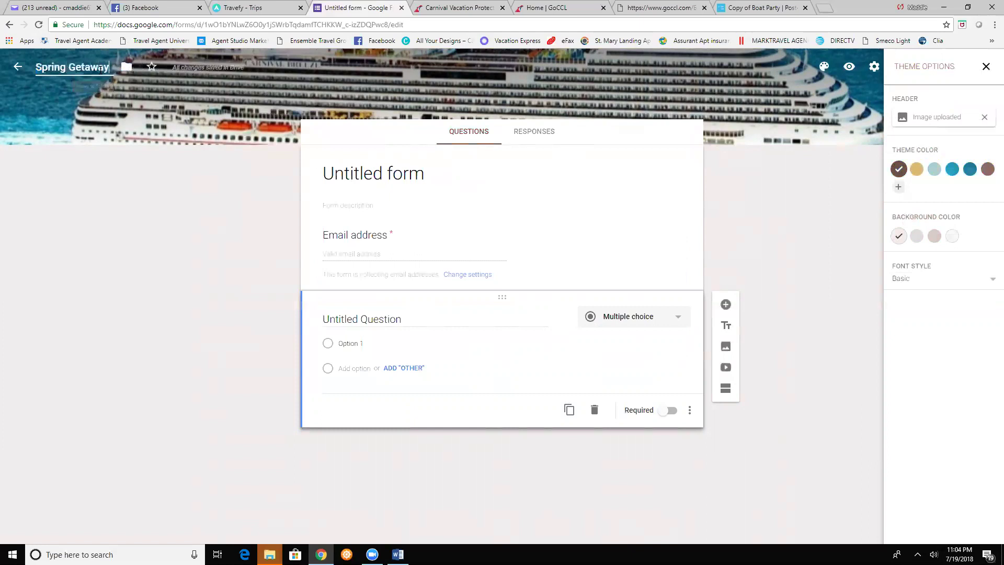
pyautogui.write(' 2019')
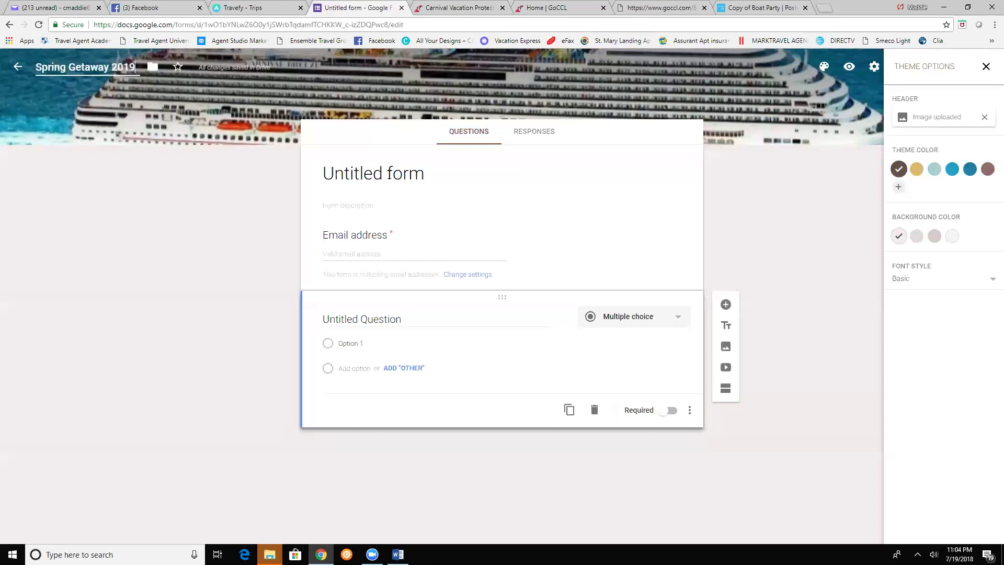
pyautogui.click(388, 175)
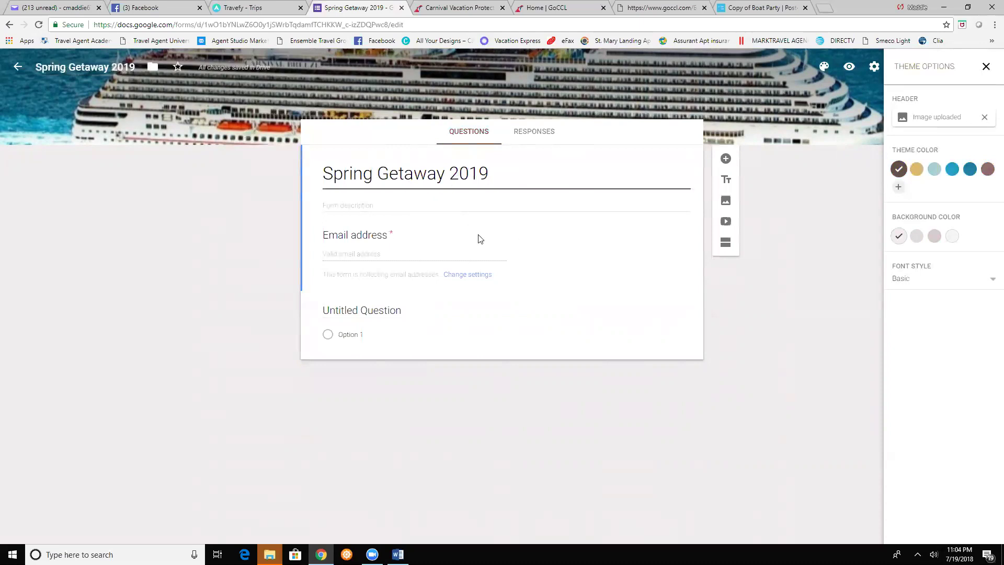
# - Delete the empty Untitled Question and bring up the Carnival Breeze Word document
pyautogui.click(485, 312)
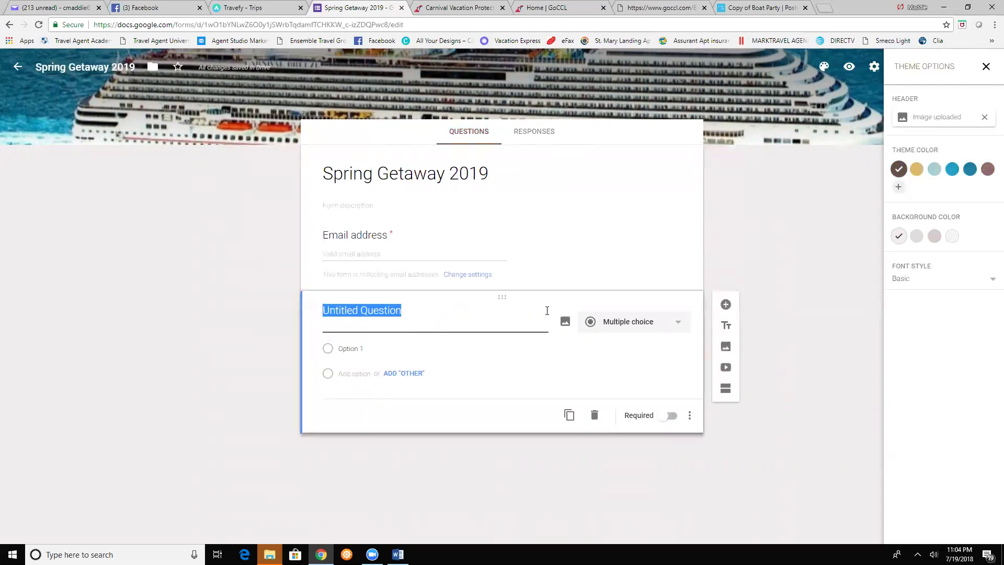
pyautogui.click(594, 416)
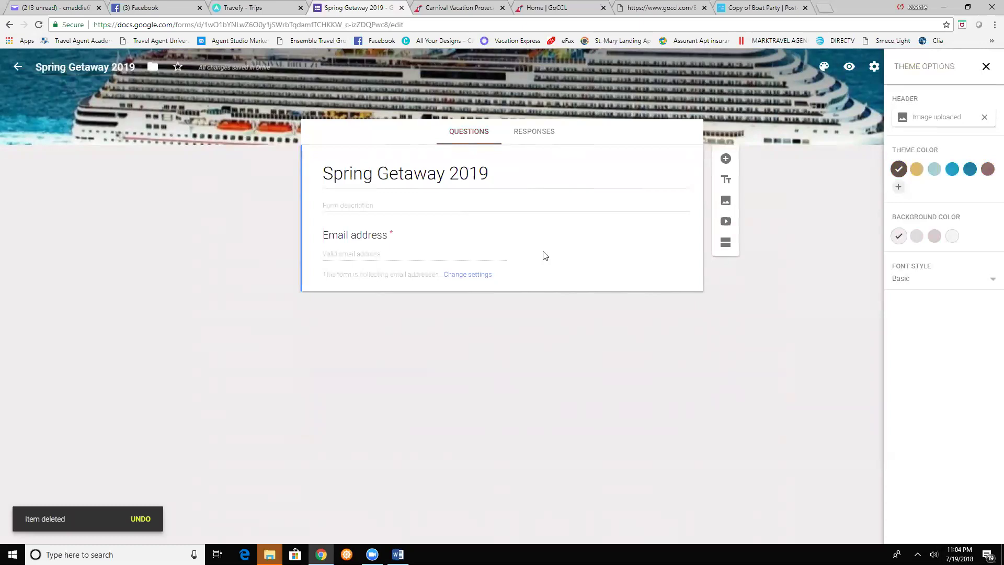
pyautogui.click(343, 205)
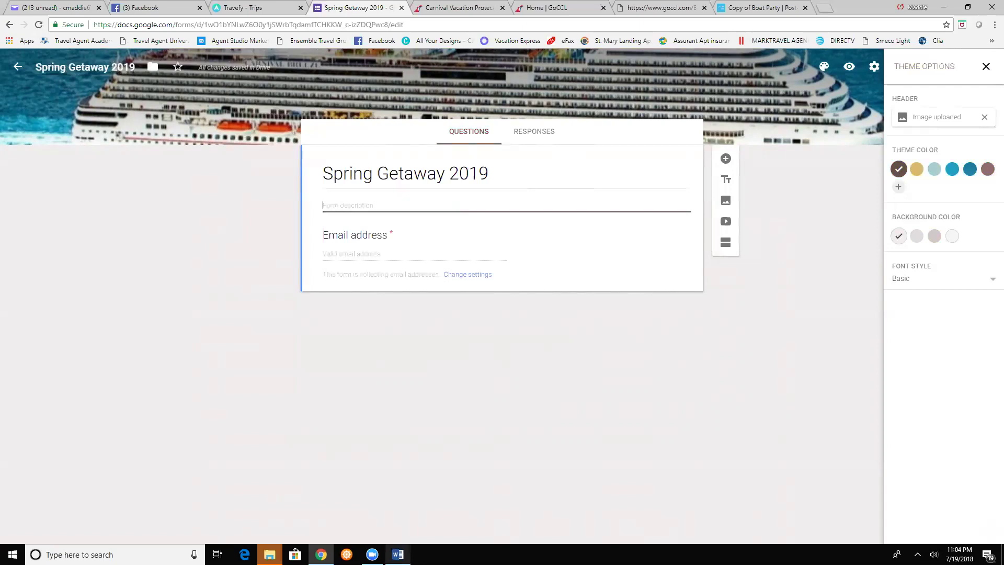
pyautogui.click(397, 554)
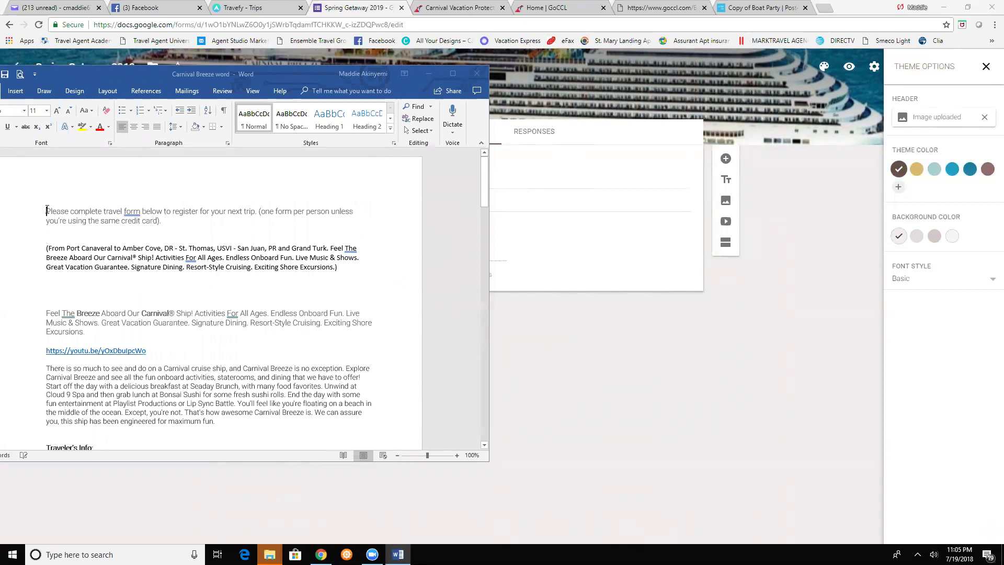
# - Copy the travel-form instruction paragraph from the Word document and return to the form
pyautogui.tripleClick(152, 215)
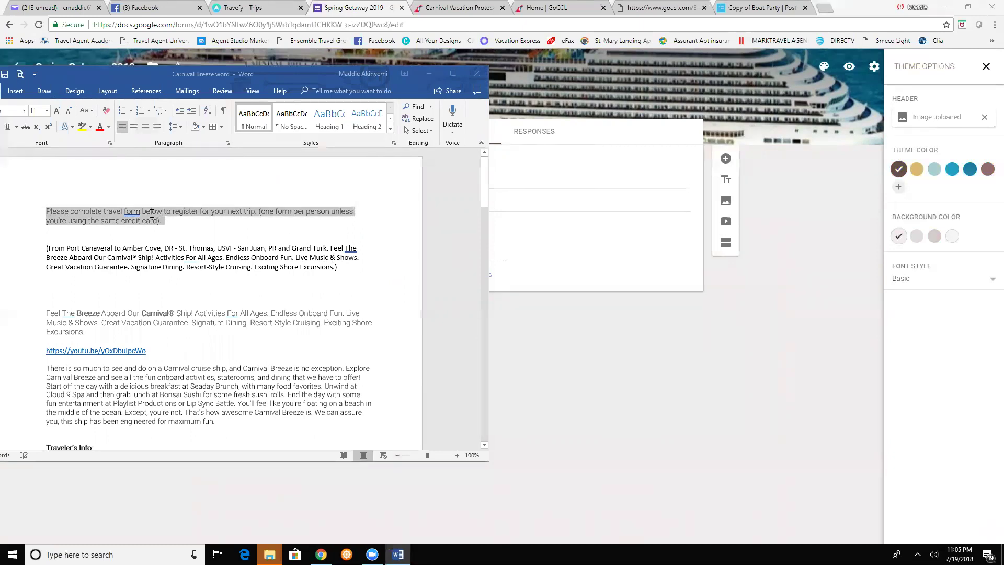
pyautogui.click(151, 213)
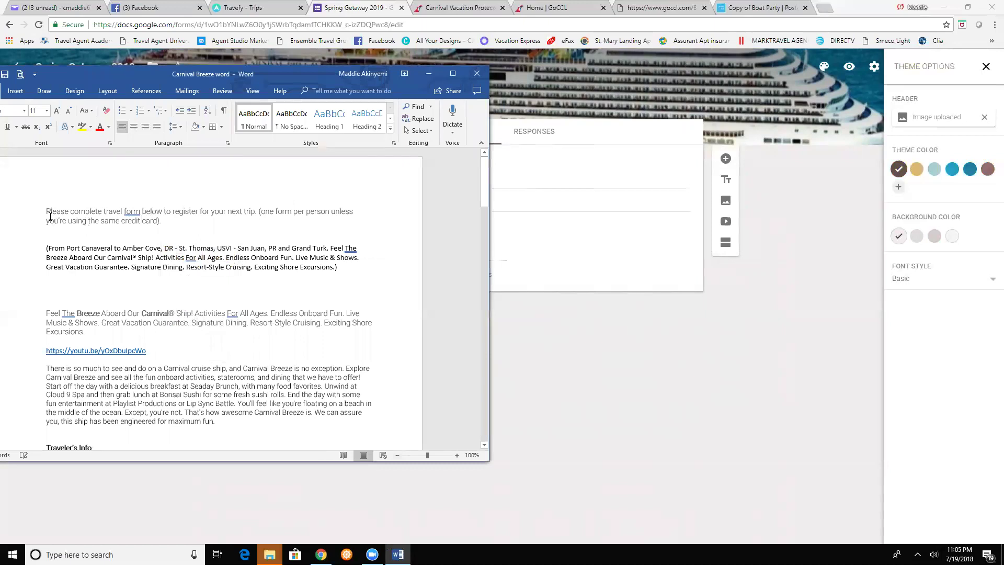
pyautogui.moveTo(46, 212); pyautogui.dragTo(163, 220)
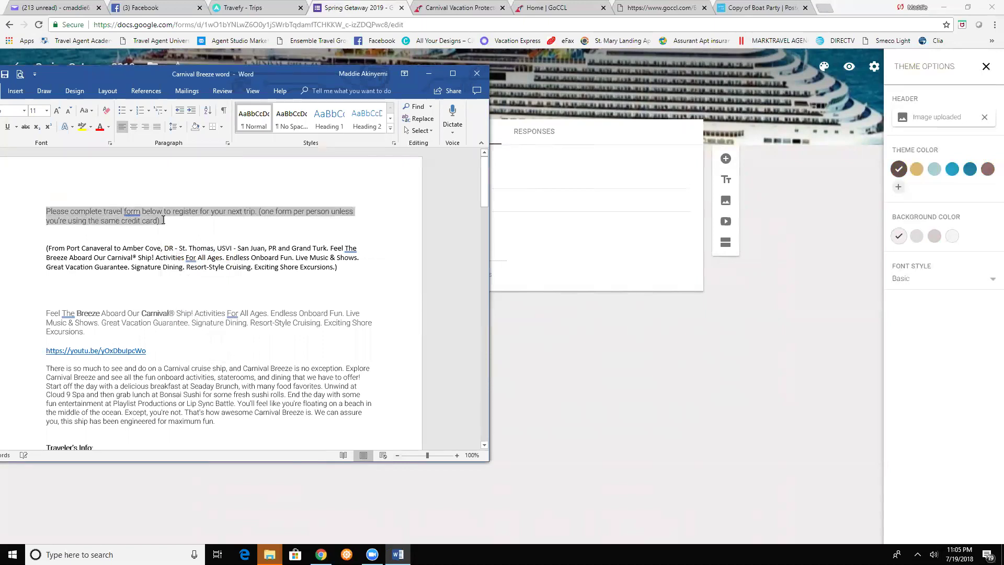
pyautogui.rightClick(163, 221)
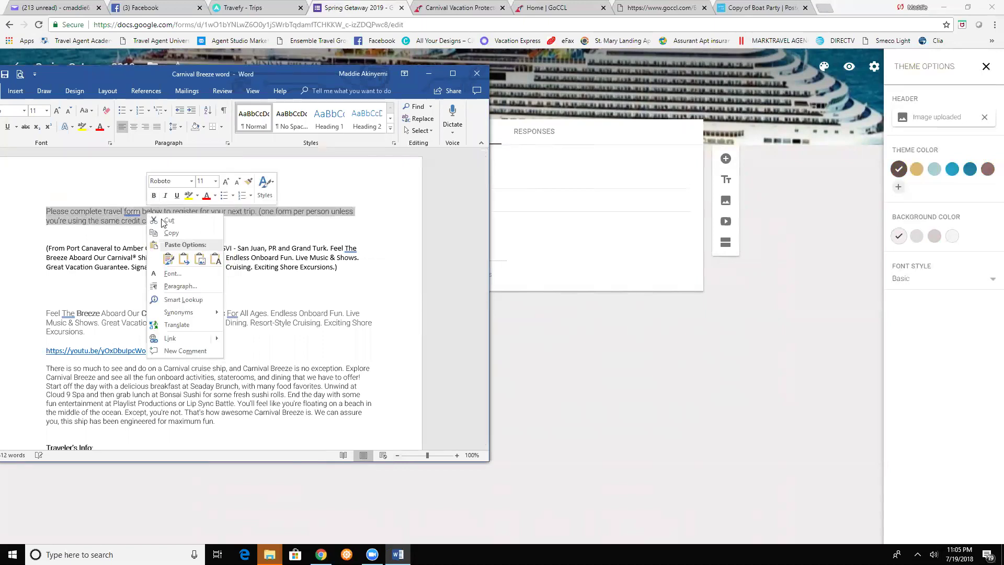
pyautogui.click(172, 233)
pyautogui.click(546, 226)
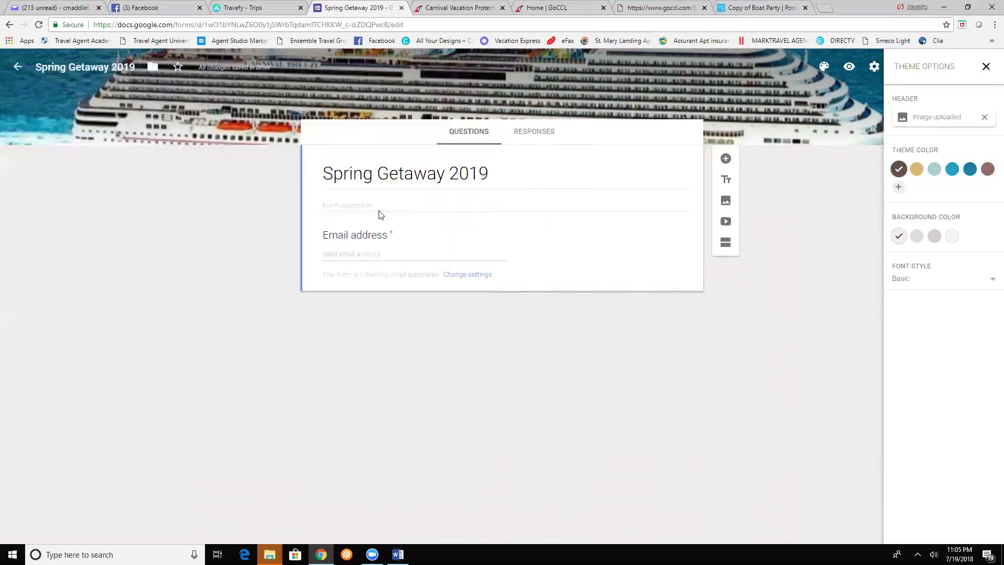
# - Paste the 'Please complete travel form below to register…' paragraph as the form description
pyautogui.click(337, 204)
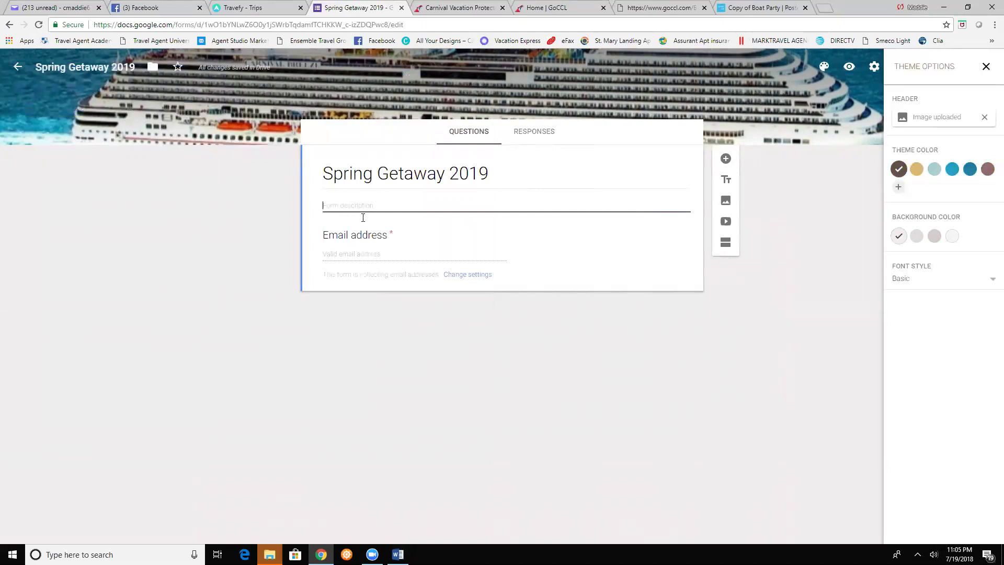
pyautogui.rightClick(354, 205)
pyautogui.click(375, 268)
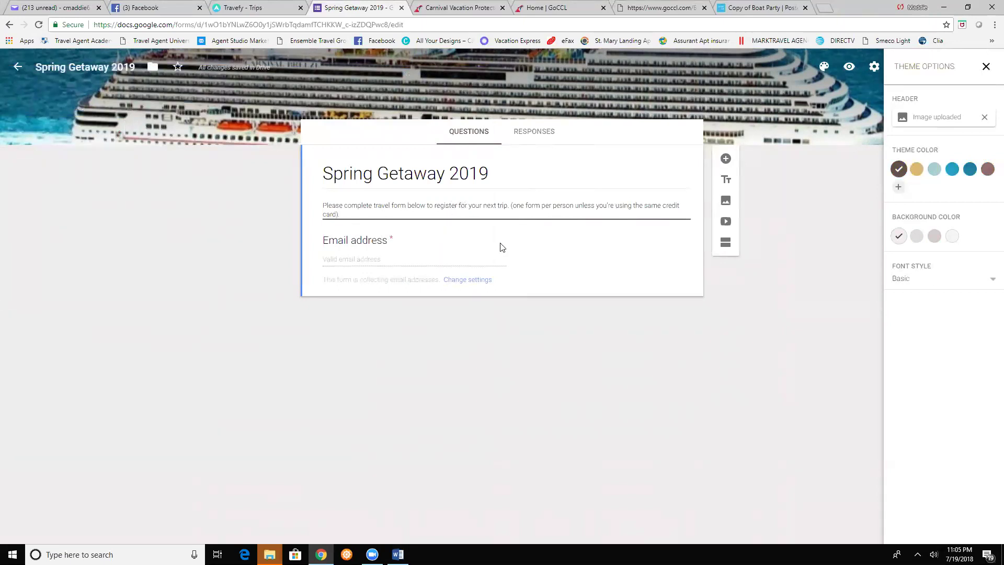
# - Add the Carnival Breeze Flyer picture as an image item below the email question
pyautogui.click(724, 201)
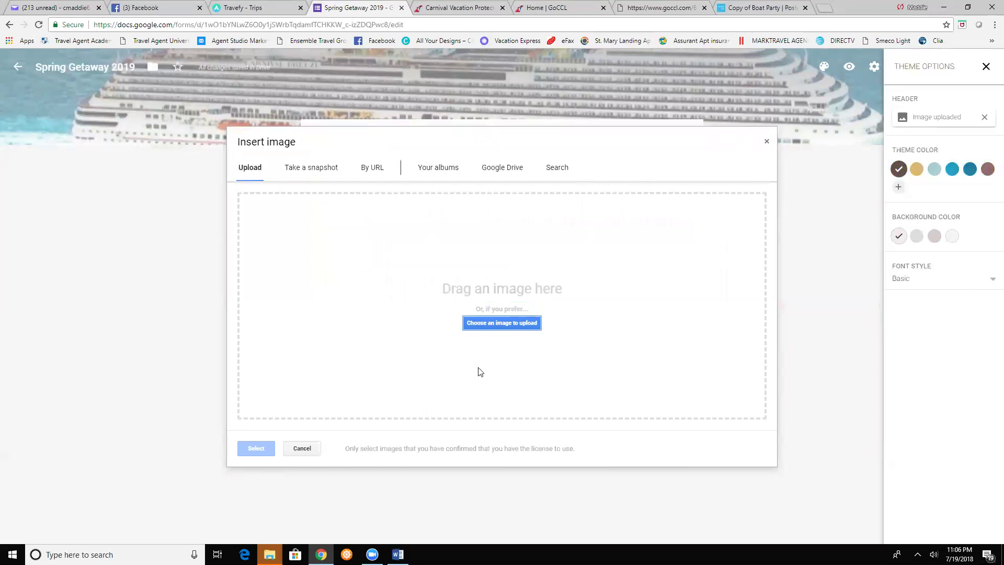
pyautogui.click(482, 322)
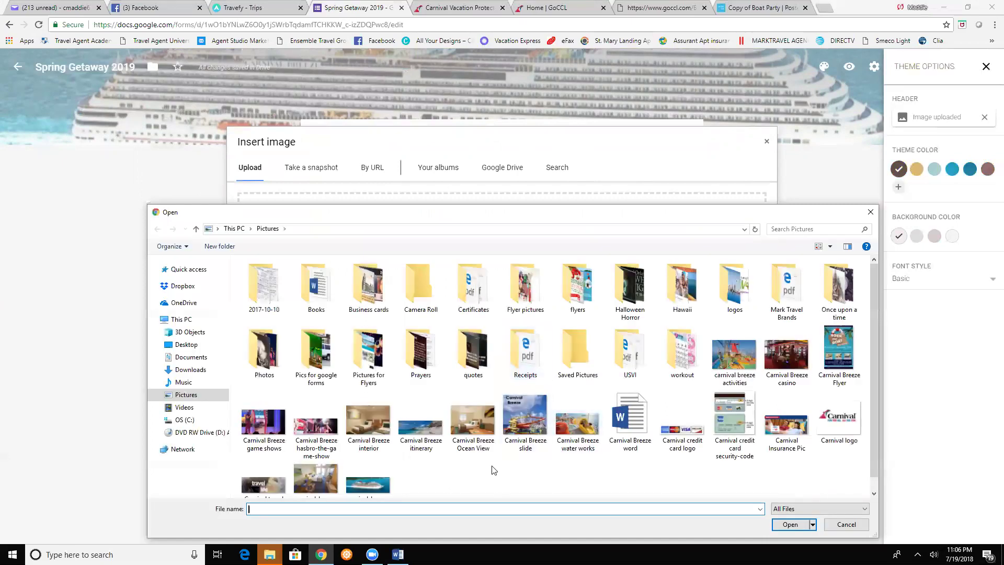
pyautogui.scroll(-1, 494, 466)
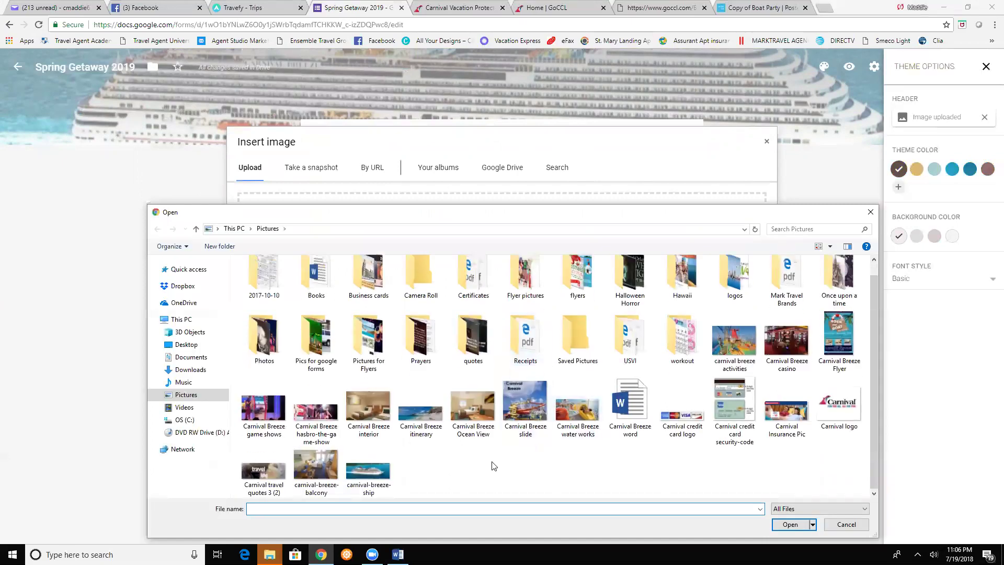
pyautogui.doubleClick(841, 356)
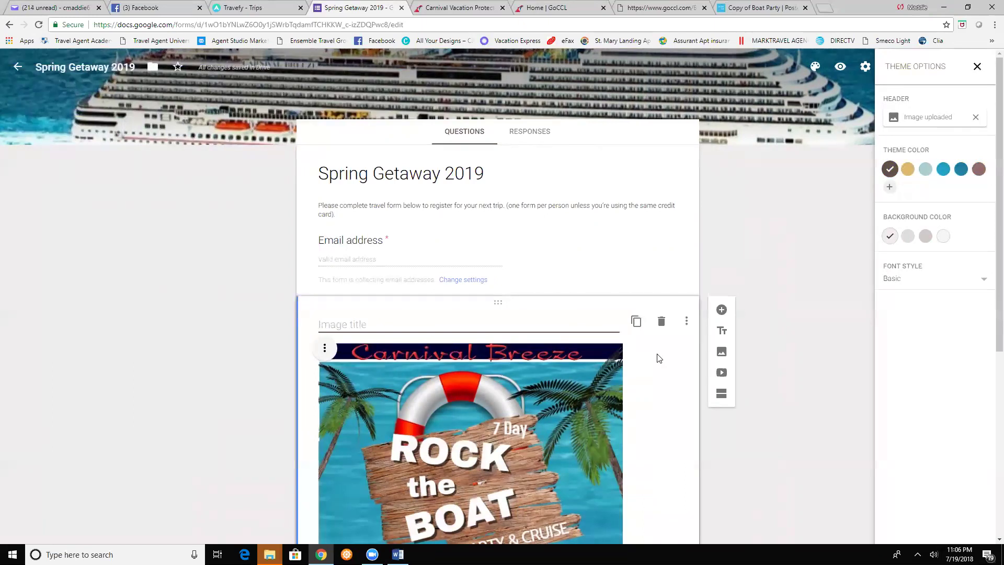
# - Add the carnival-breeze-ship photo titled 'Carnival Breeze March 2nd - March 9th 2019'
pyautogui.click(721, 352)
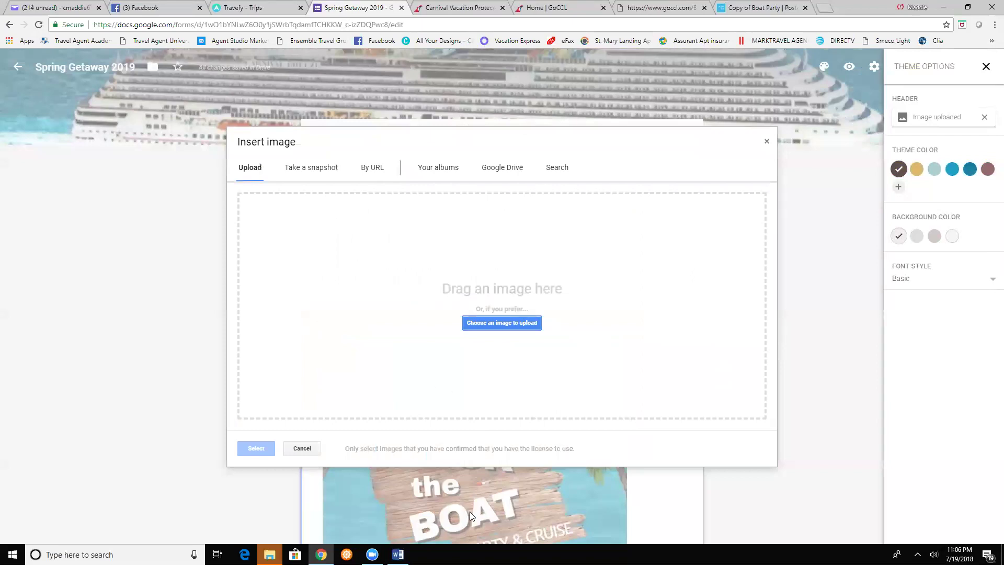
pyautogui.click(492, 323)
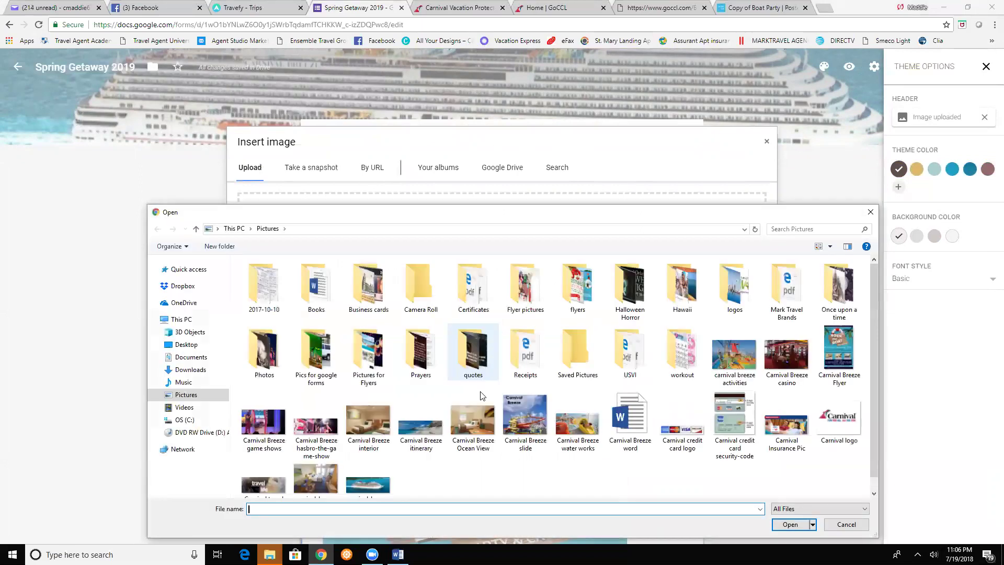
pyautogui.doubleClick(369, 484)
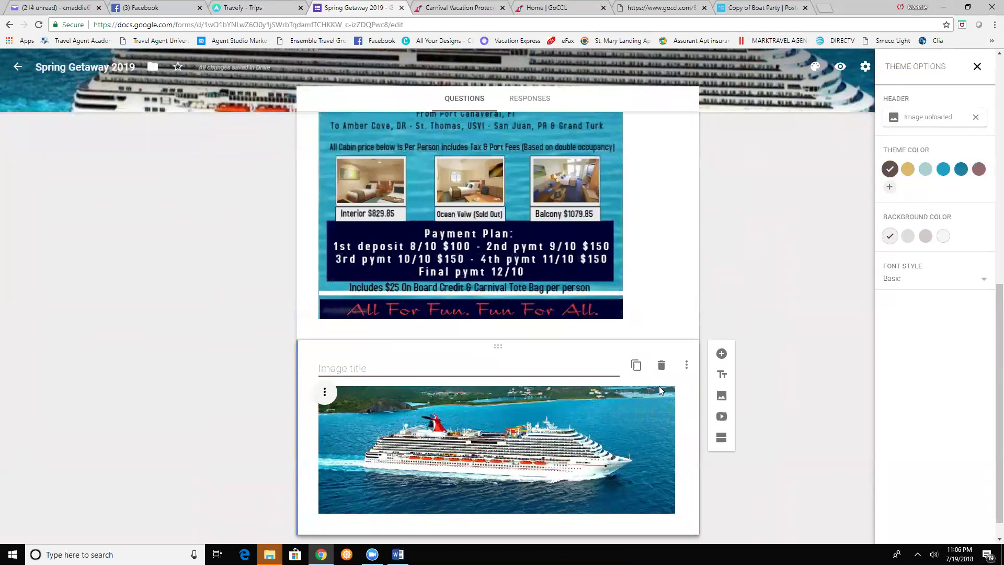
pyautogui.write('Carnival Breez')
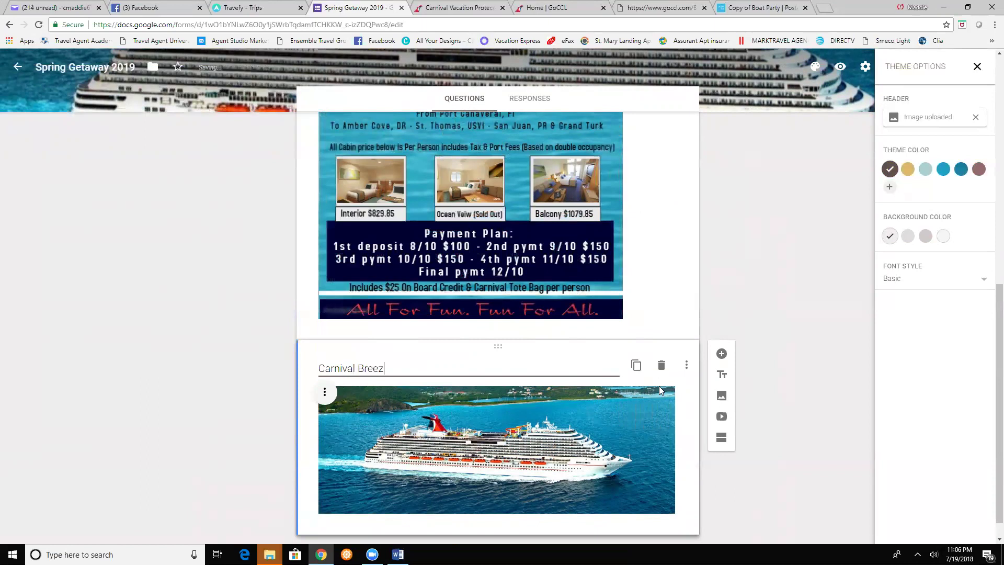
pyautogui.write('e March 2nd - March 9th 2019')
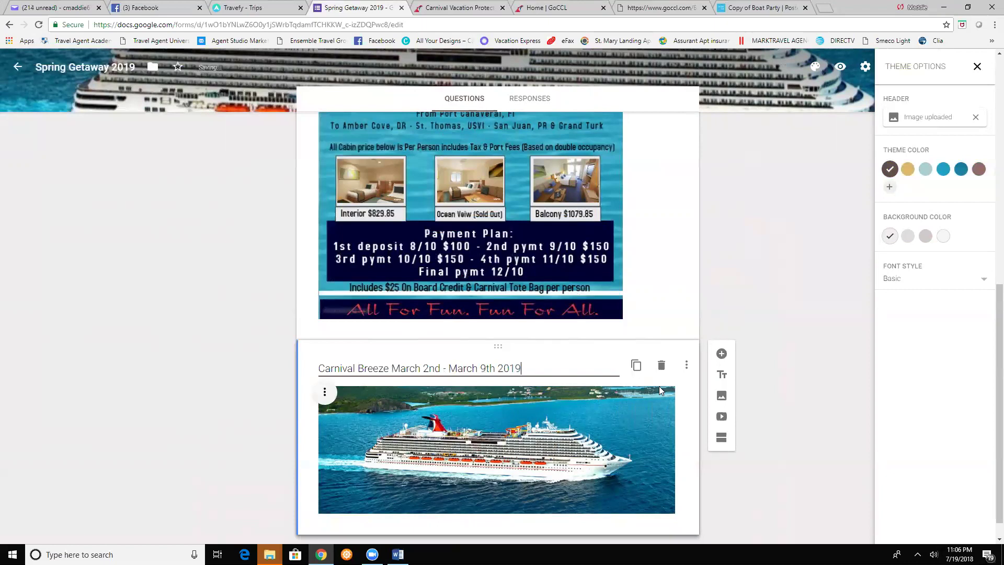
# - Confirm 'Carnival Breeze March 2nd - March 9th 2019' as the ship photo's title
pyautogui.click(757, 360)
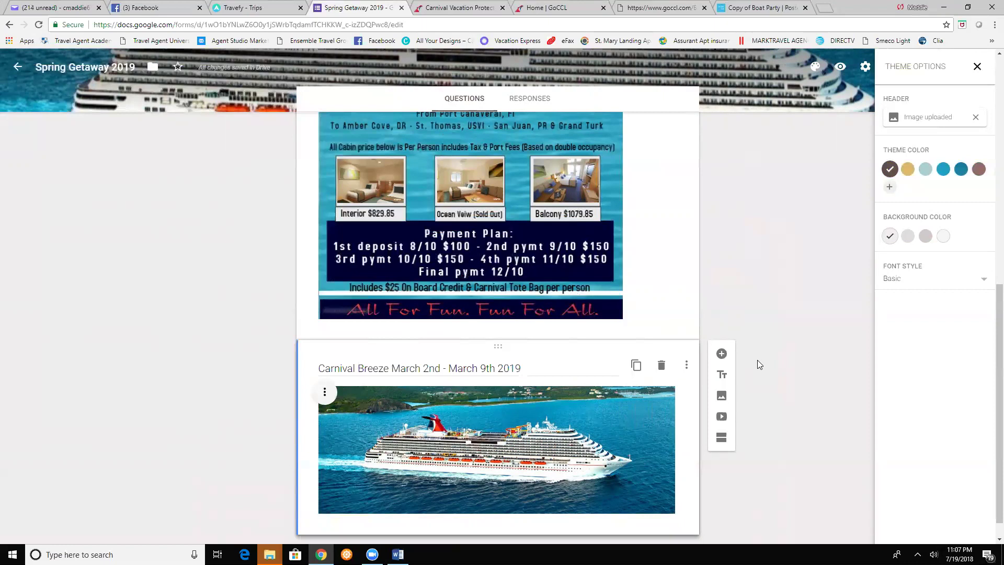
pyautogui.scroll(-1, 776, 407)
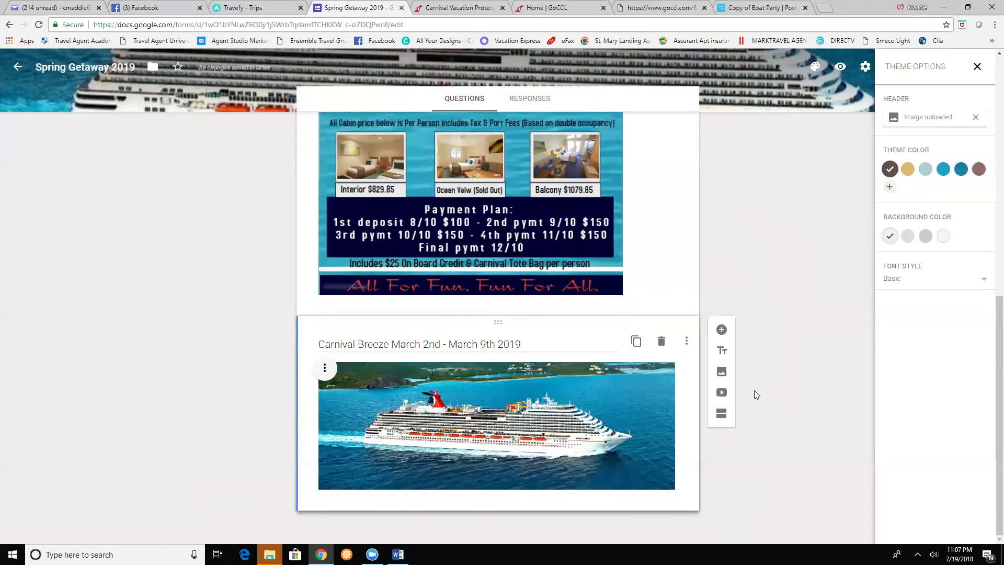
# - Upload the Carnival Breeze itinerary picture as a third image below the ship photo
pyautogui.click(721, 372)
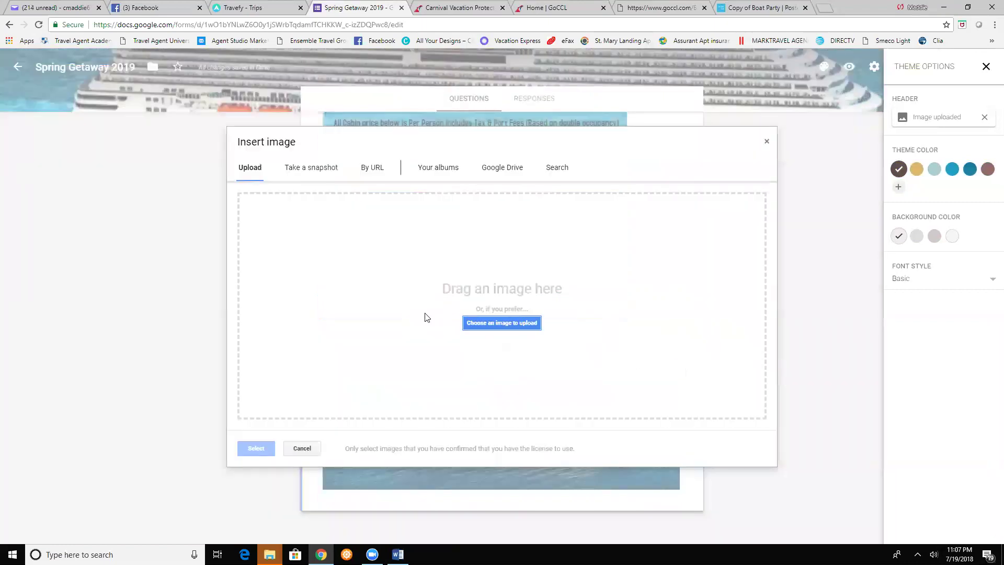
pyautogui.click(499, 325)
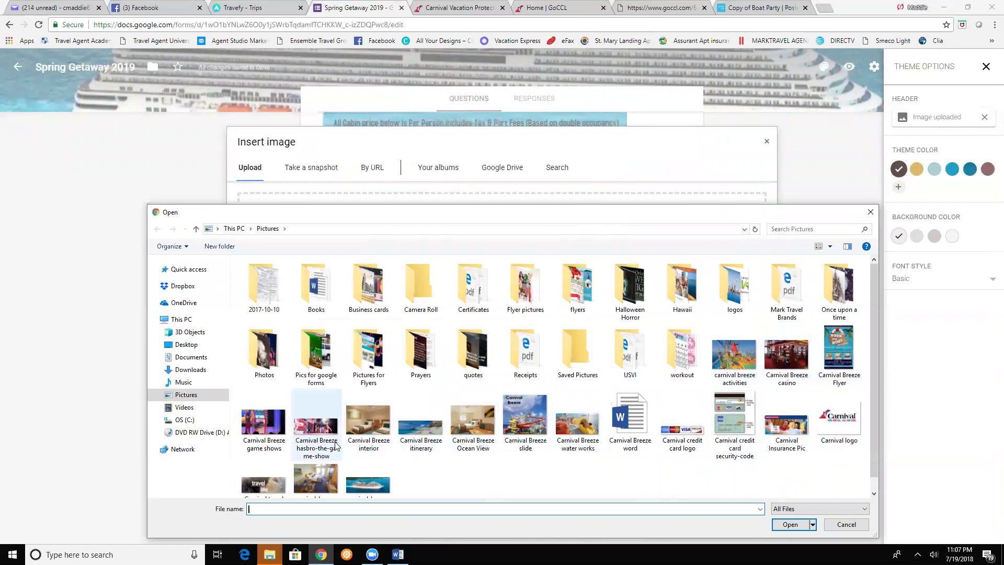
pyautogui.scroll(-1, 416, 473)
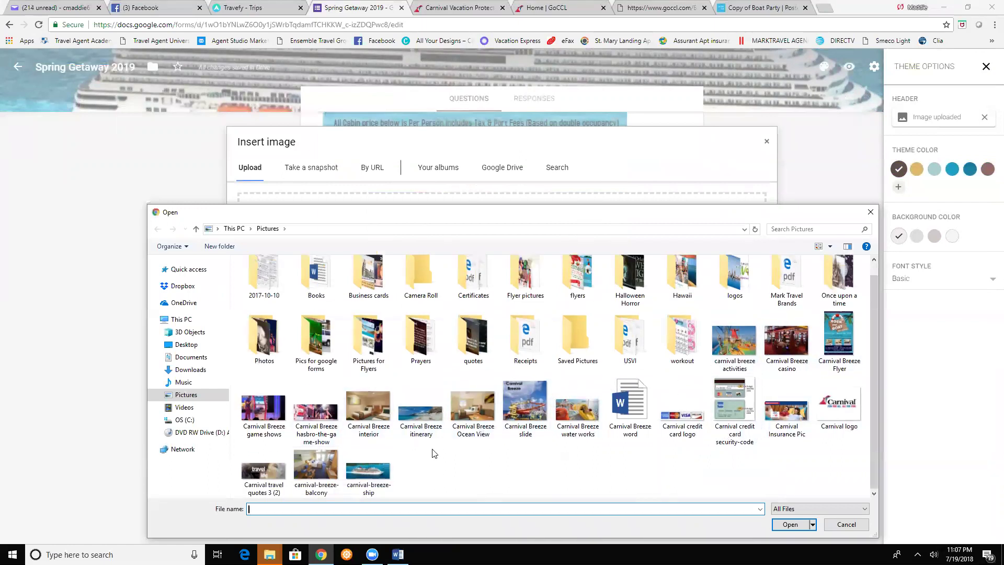
pyautogui.doubleClick(414, 424)
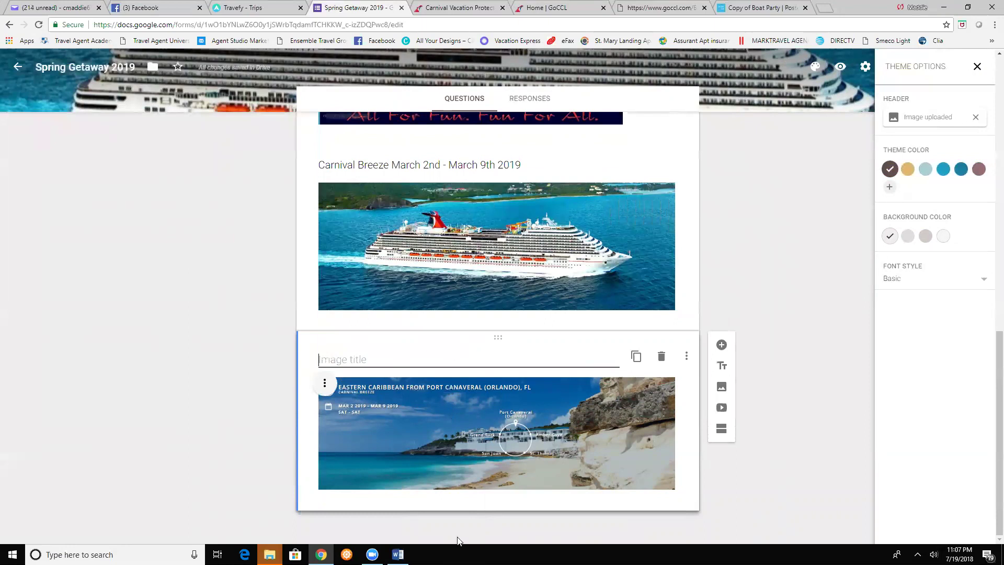
# - Copy the '(From Port Canaveral…' cruise-route paragraph from the Carnival Breeze Word document
pyautogui.click(397, 554)
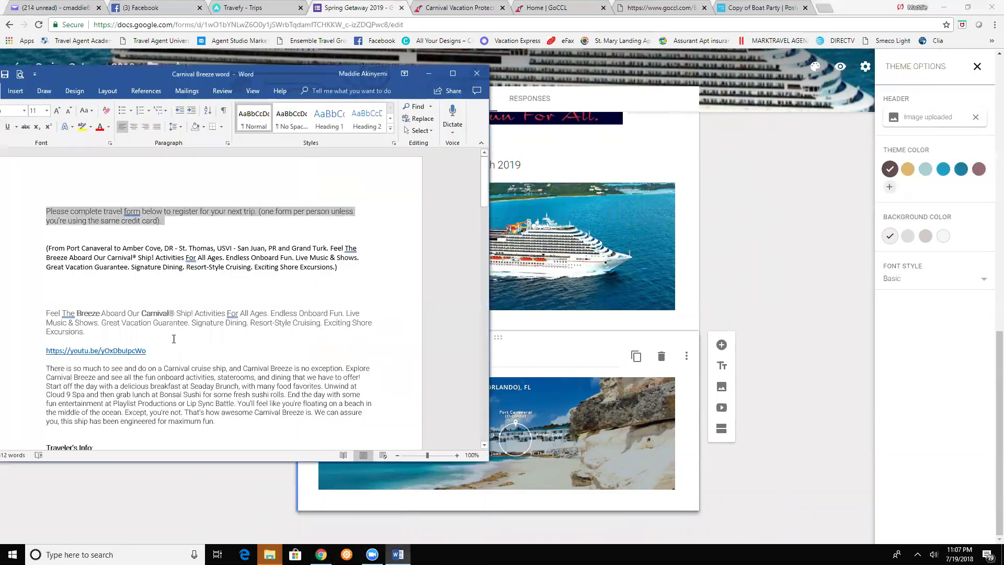
pyautogui.moveTo(47, 250); pyautogui.dragTo(153, 261)
pyautogui.click(115, 286)
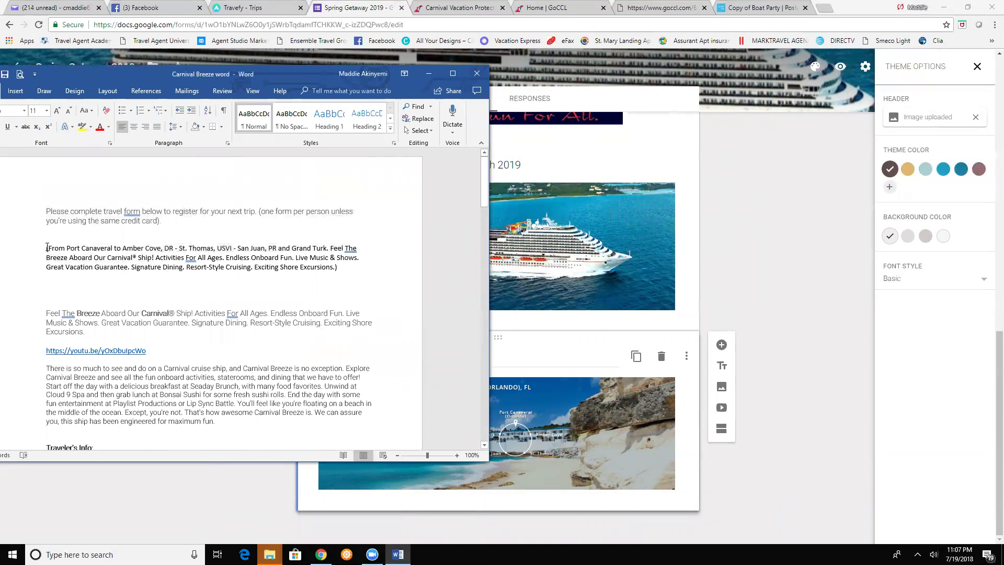
pyautogui.moveTo(55, 251); pyautogui.dragTo(364, 265)
pyautogui.click(363, 265)
pyautogui.moveTo(46, 248); pyautogui.dragTo(368, 272)
pyautogui.rightClick(318, 261)
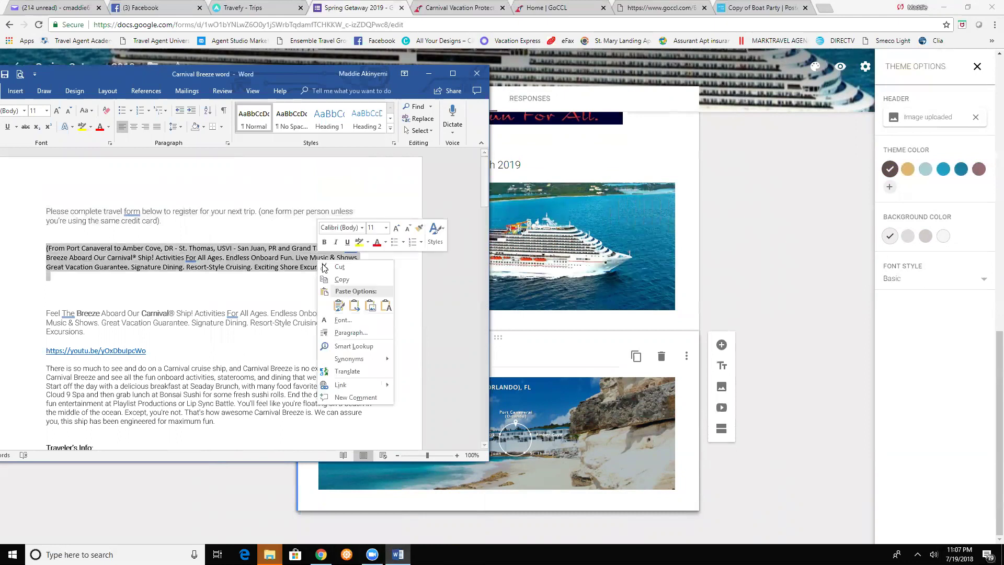
pyautogui.click(340, 279)
# - Paste the cruise-route paragraph as the itinerary image's title
pyautogui.click(511, 358)
pyautogui.click(401, 357)
pyautogui.rightClick(401, 357)
pyautogui.click(429, 418)
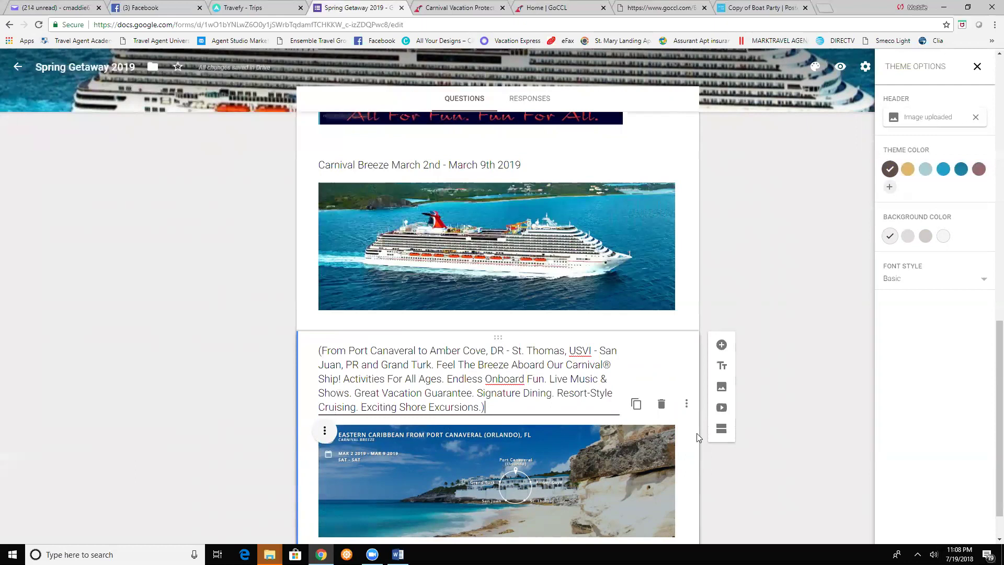
pyautogui.scroll(-1, 747, 430)
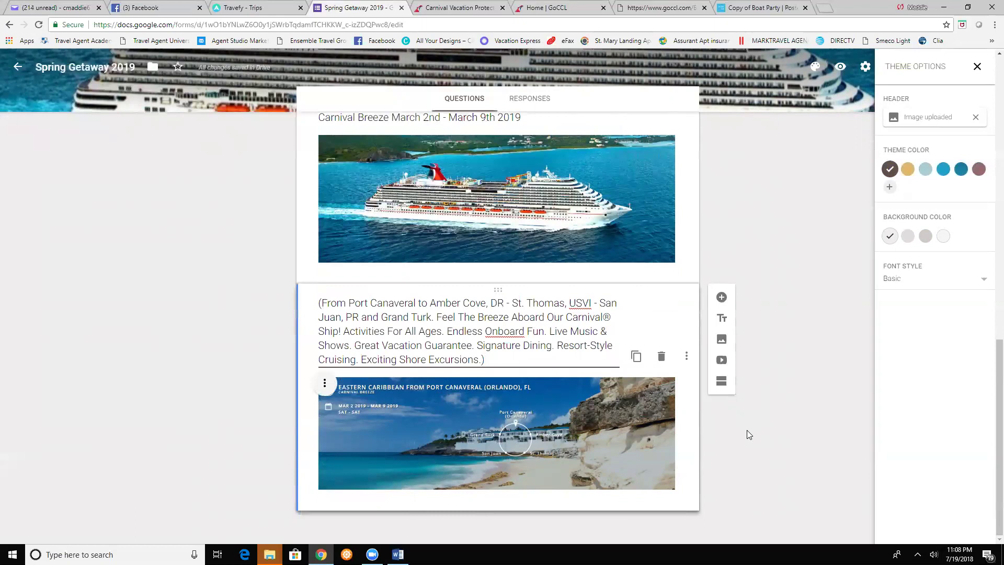
# - Start a video item and copy the YouTube tour link from the Word document
pyautogui.click(722, 360)
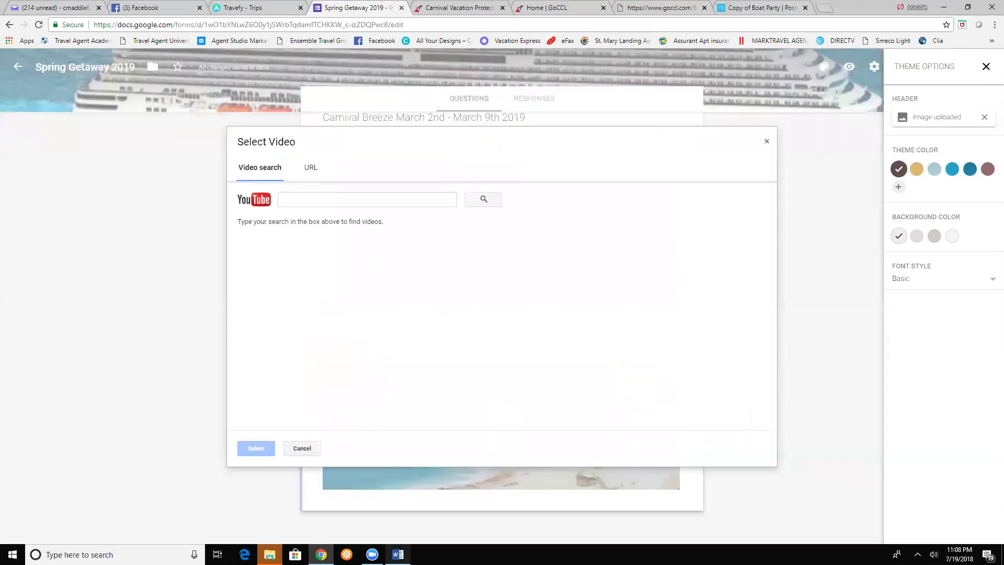
pyautogui.click(397, 554)
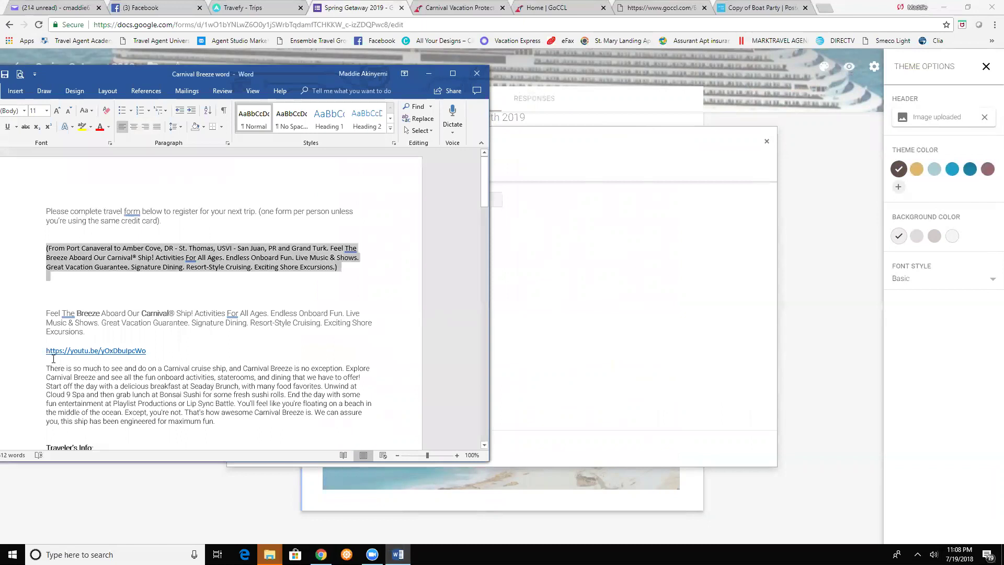
pyautogui.moveTo(130, 351); pyautogui.dragTo(49, 354)
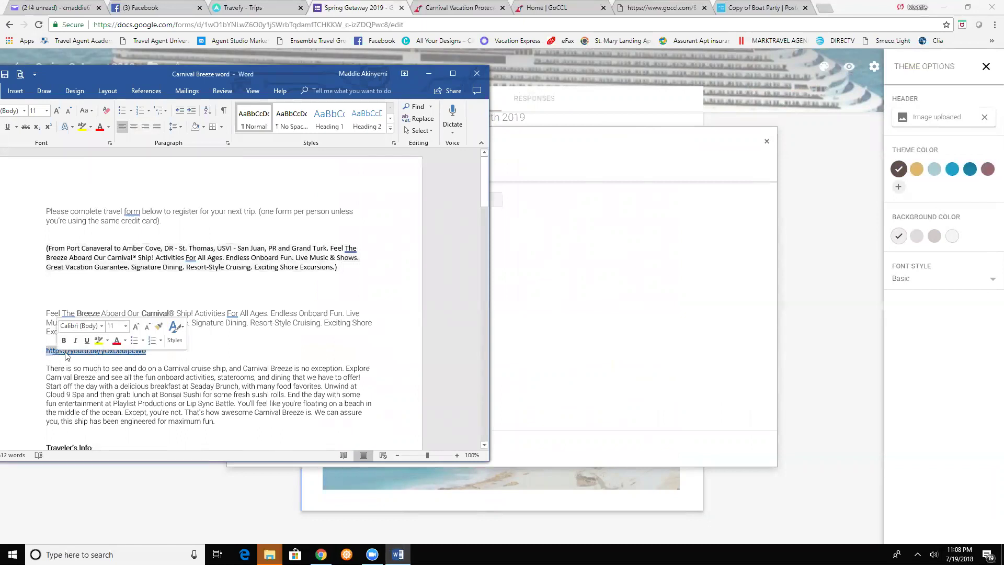
pyautogui.rightClick(51, 352)
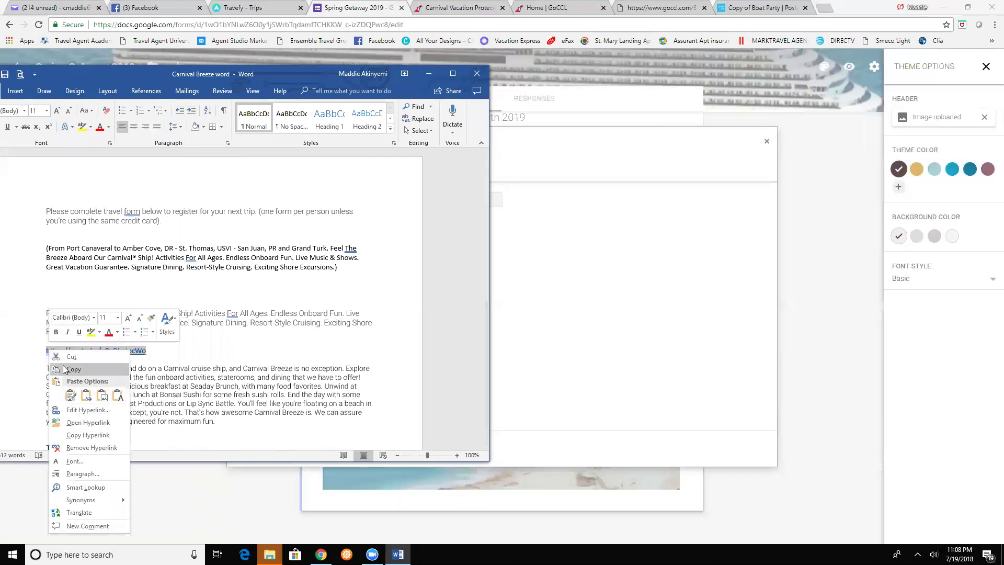
pyautogui.click(73, 369)
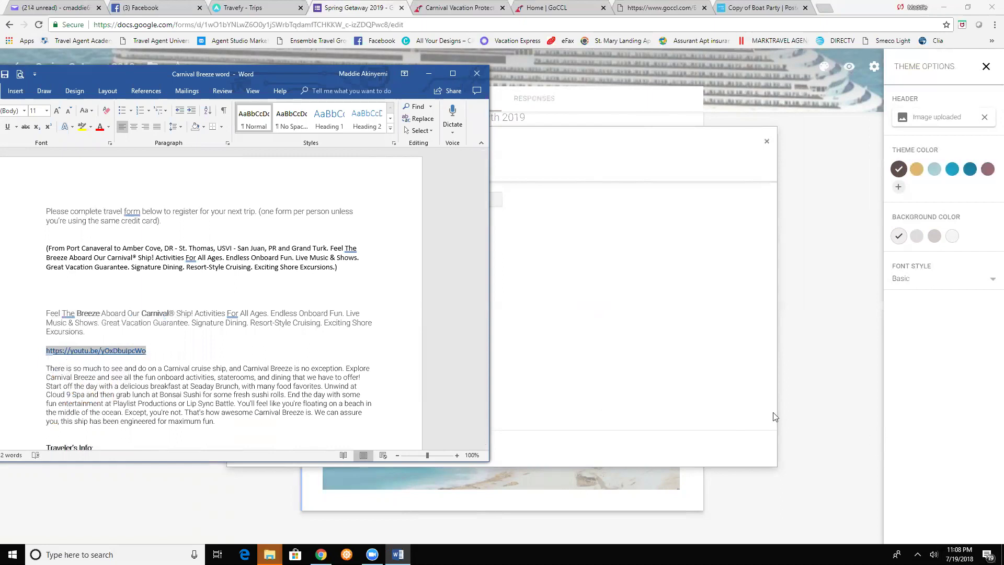
# - Search the pasted YouTube link and insert the Carnival Breeze virtual tour video
pyautogui.click(812, 398)
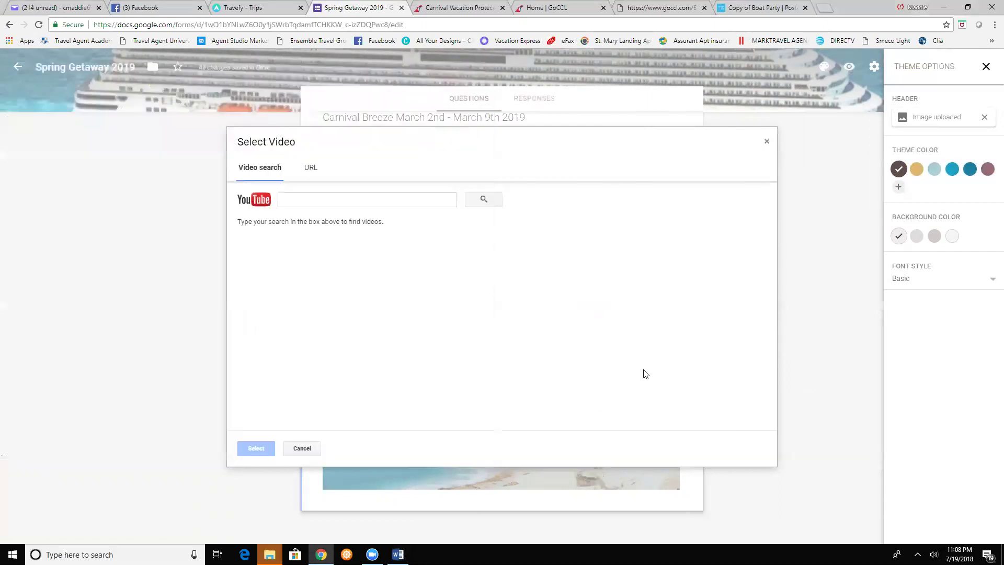
pyautogui.rightClick(347, 199)
pyautogui.click(370, 263)
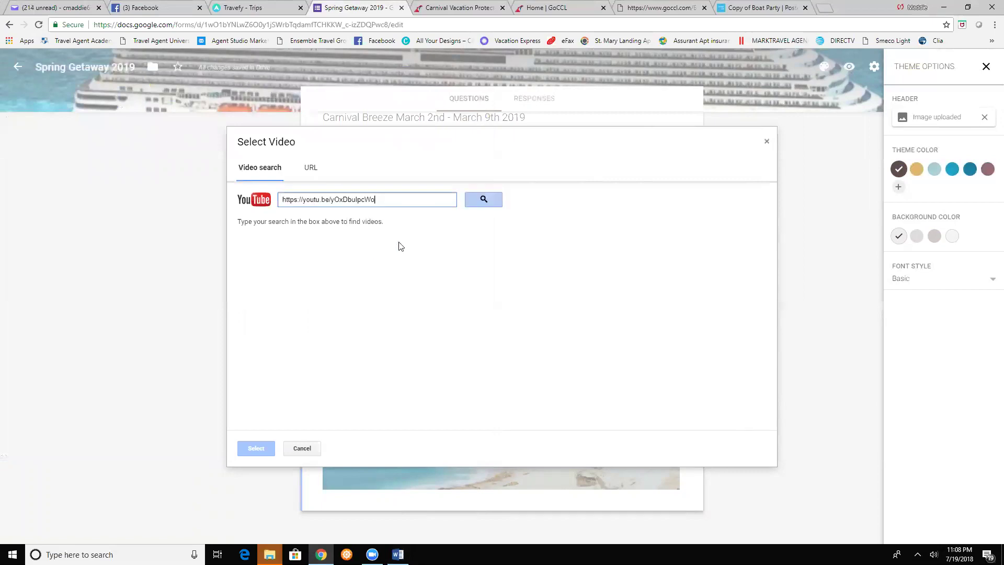
pyautogui.click(484, 199)
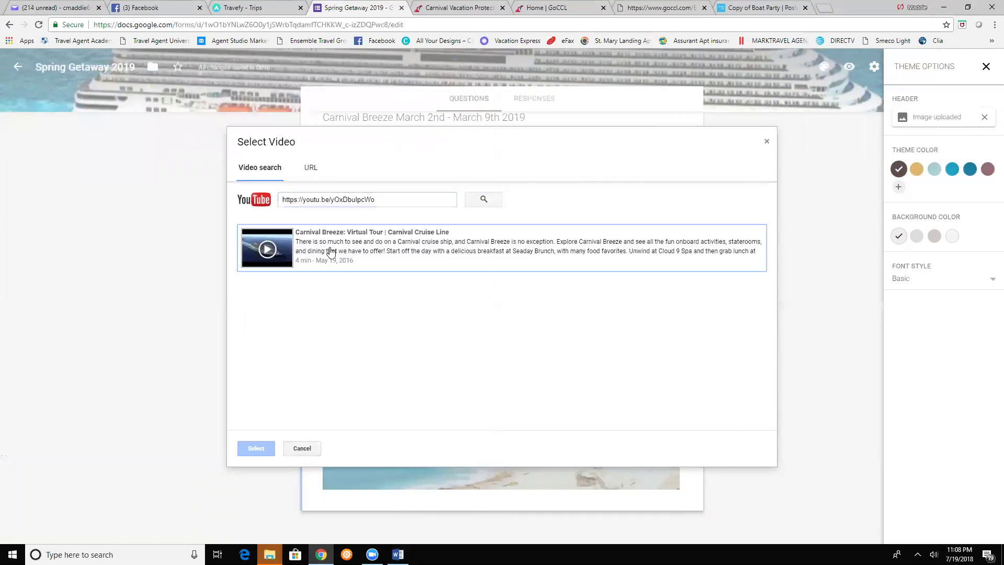
pyautogui.click(331, 252)
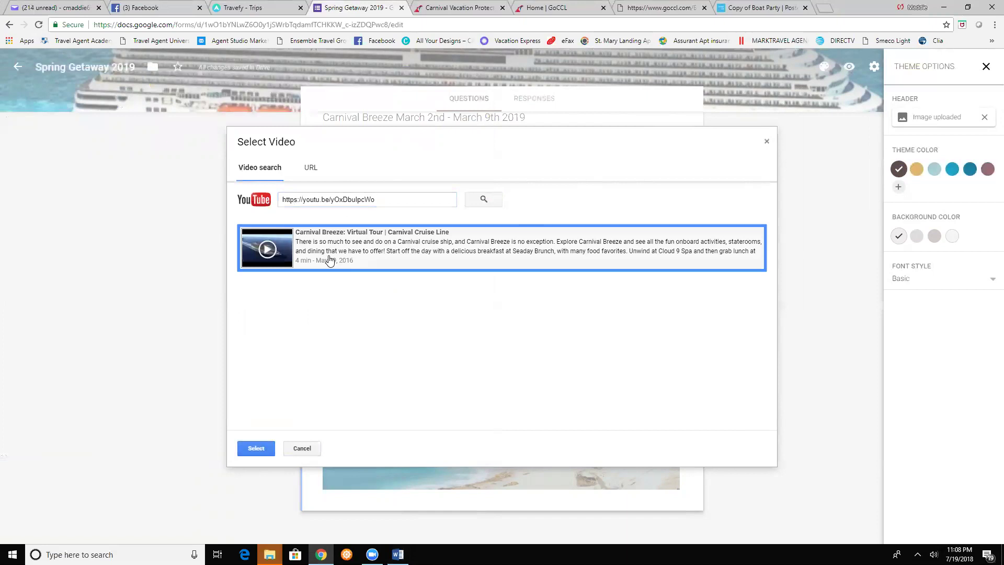
pyautogui.click(264, 451)
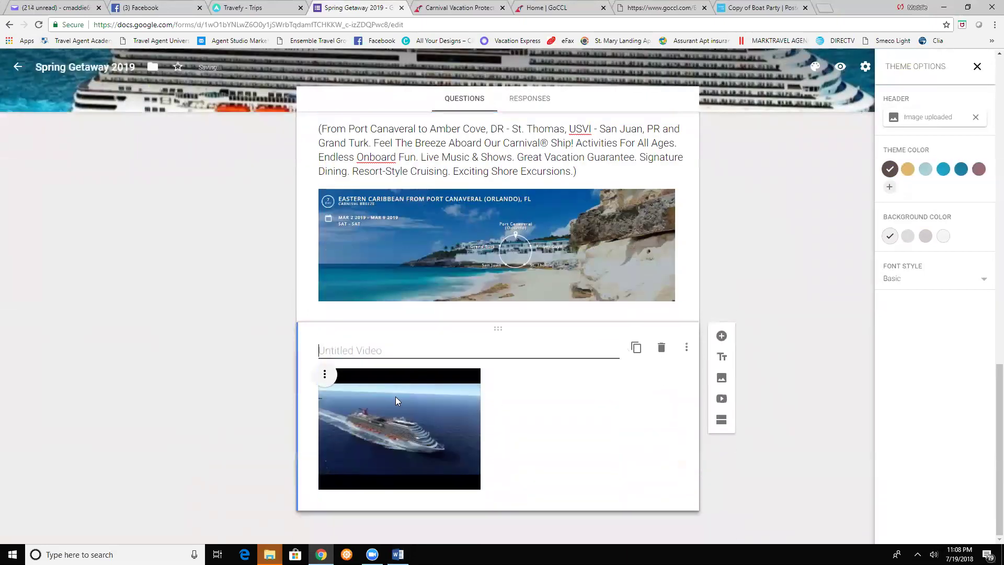
# - Center-align the tour video in the form
pyautogui.click(324, 374)
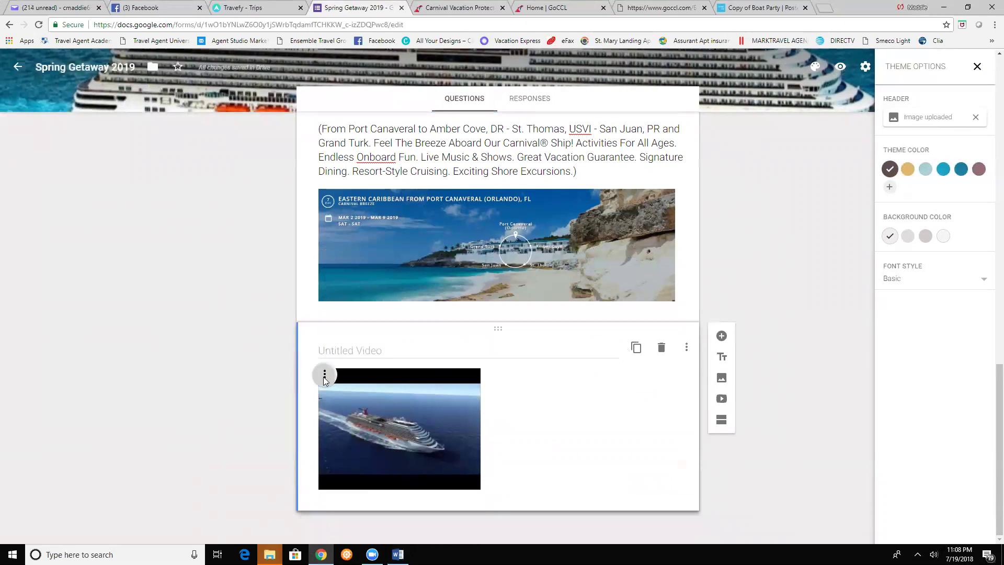
pyautogui.click(325, 374)
pyautogui.click(298, 401)
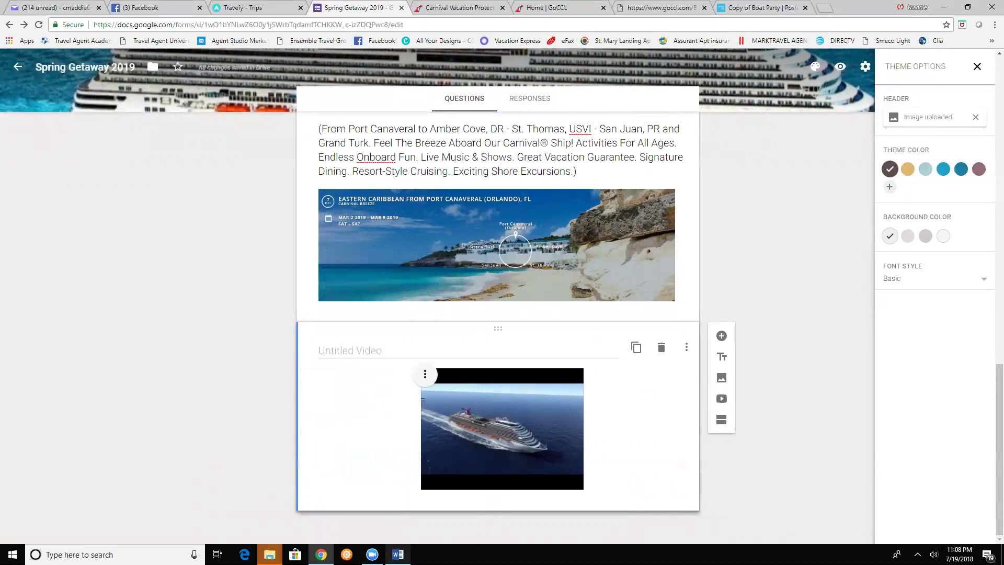
# - Paste the Carnival Breeze description paragraph as the video caption, then add a new section
pyautogui.hotkey('alt', 'Tab')
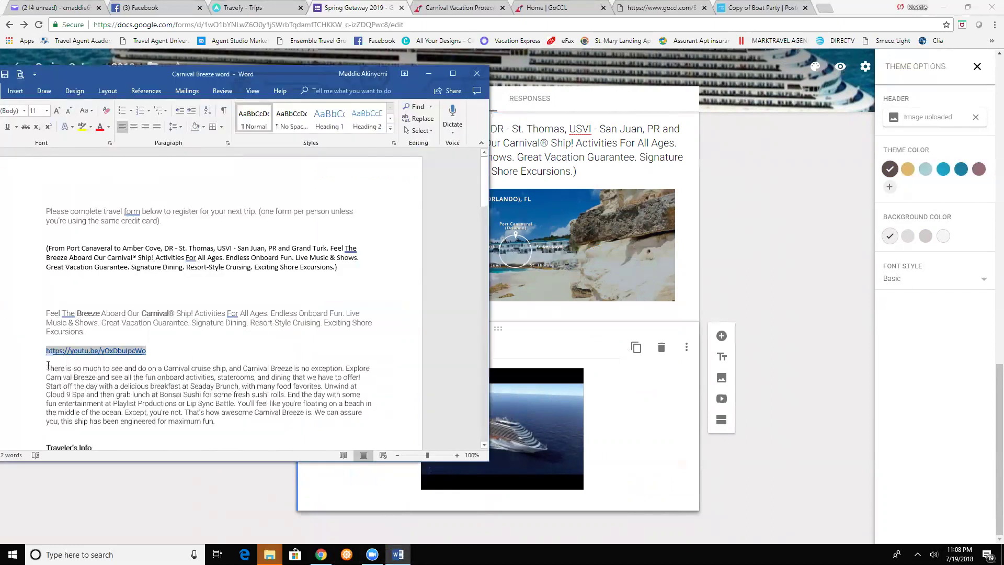
pyautogui.moveTo(48, 365); pyautogui.dragTo(214, 420)
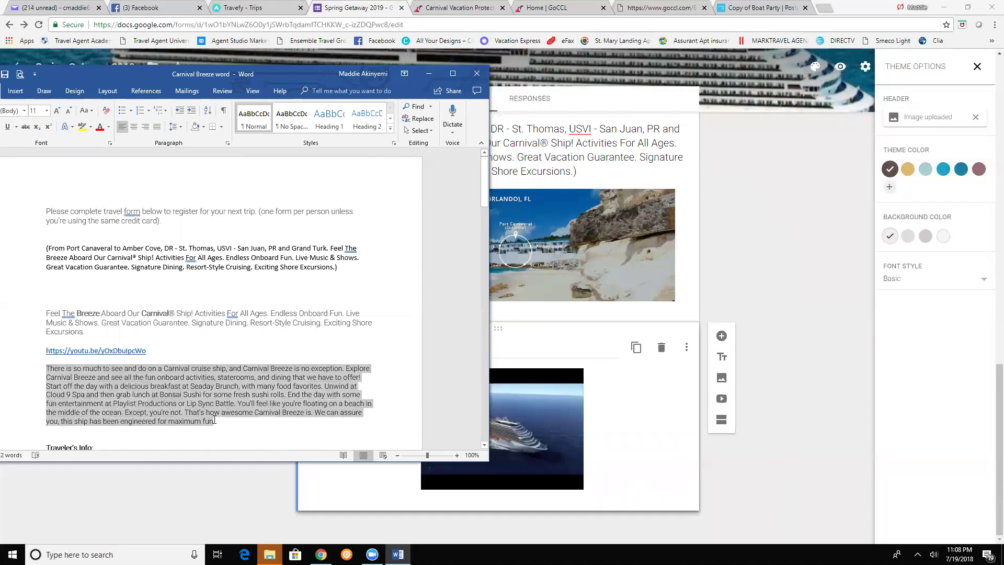
pyautogui.rightClick(193, 388)
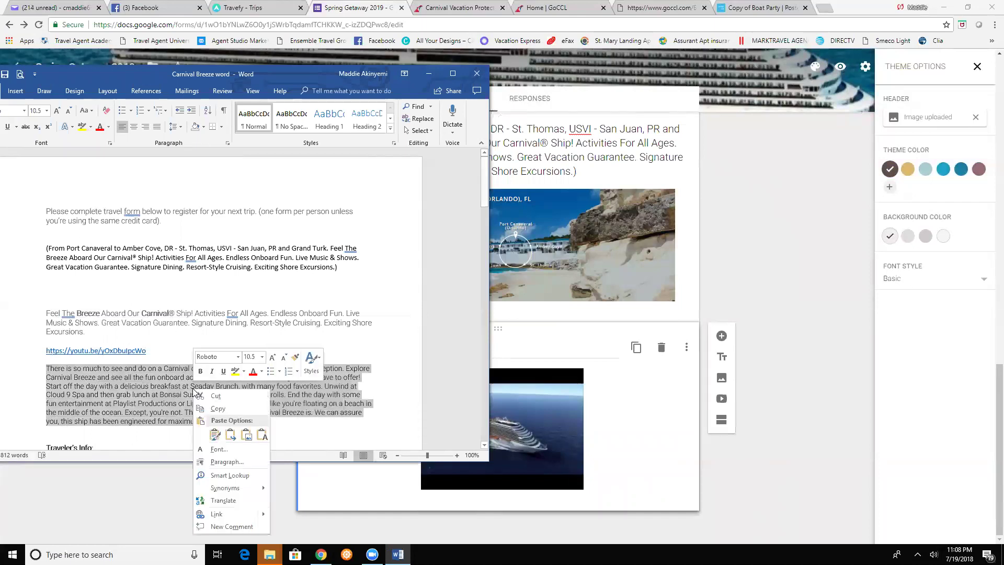
pyautogui.click(213, 411)
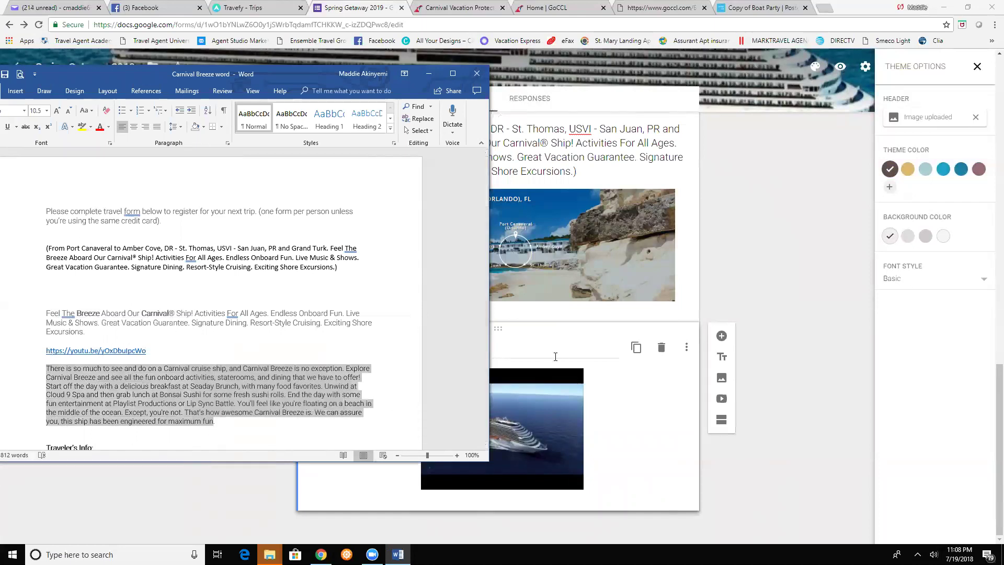
pyautogui.hotkey('alt', 'Tab')
pyautogui.click(361, 351)
pyautogui.rightClick(361, 353)
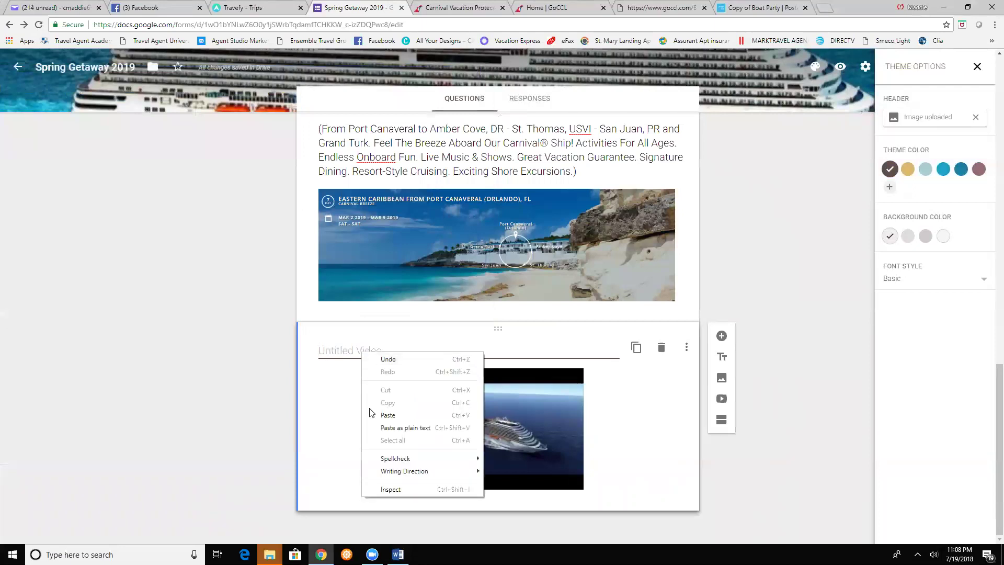
pyautogui.click(375, 414)
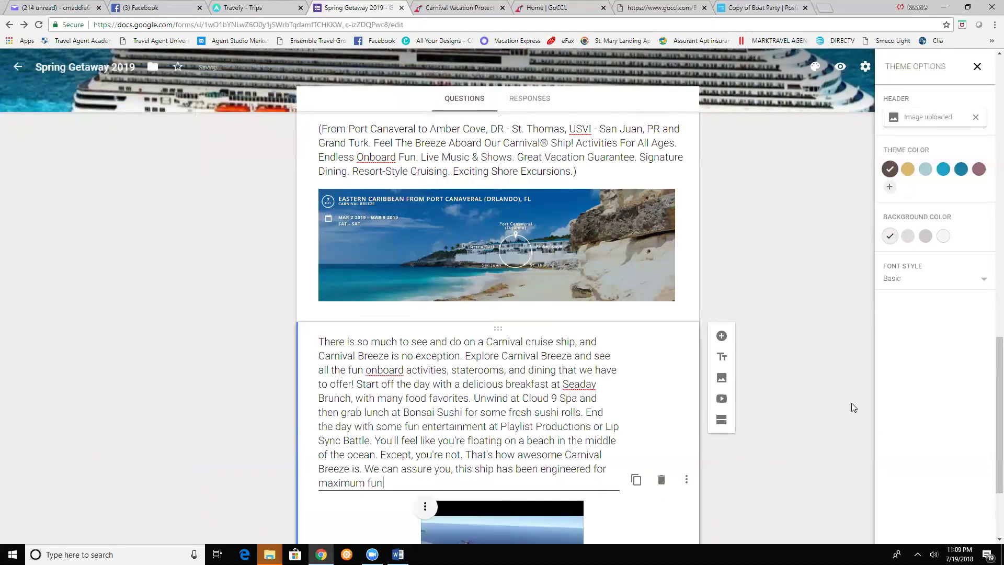
pyautogui.scroll(-3, 795, 392)
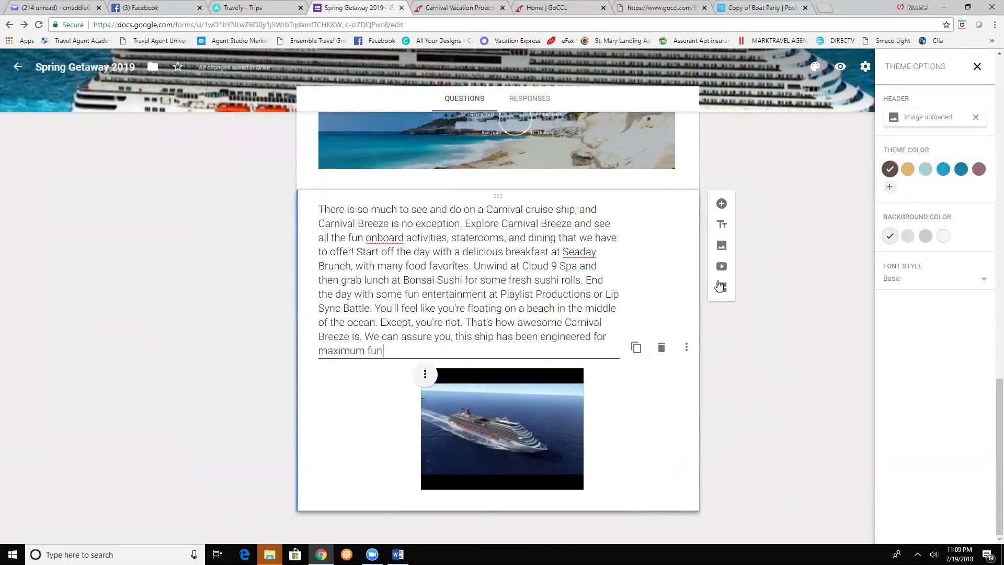
pyautogui.click(720, 291)
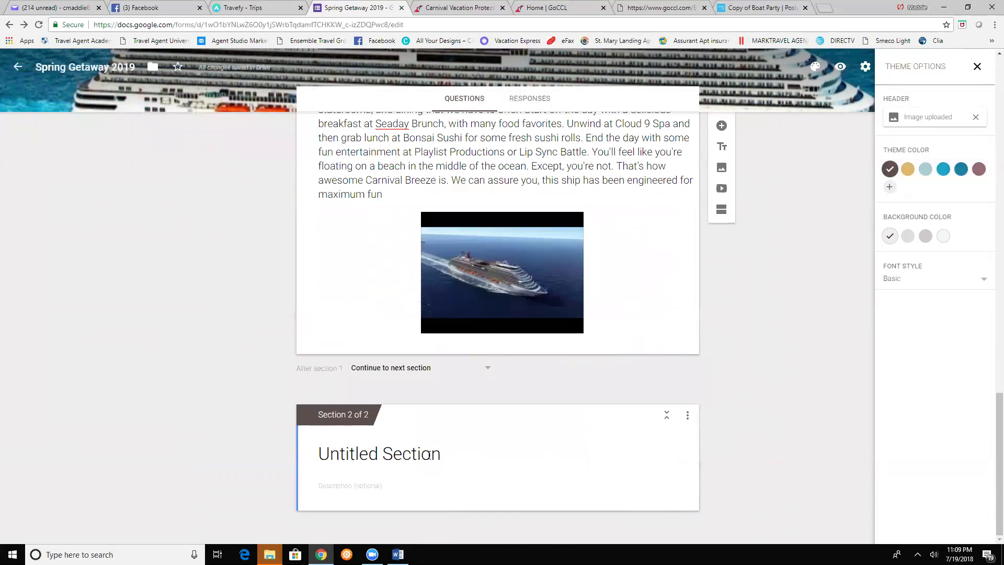
# - Title the second section 'Traveler's Information'
pyautogui.click(443, 452)
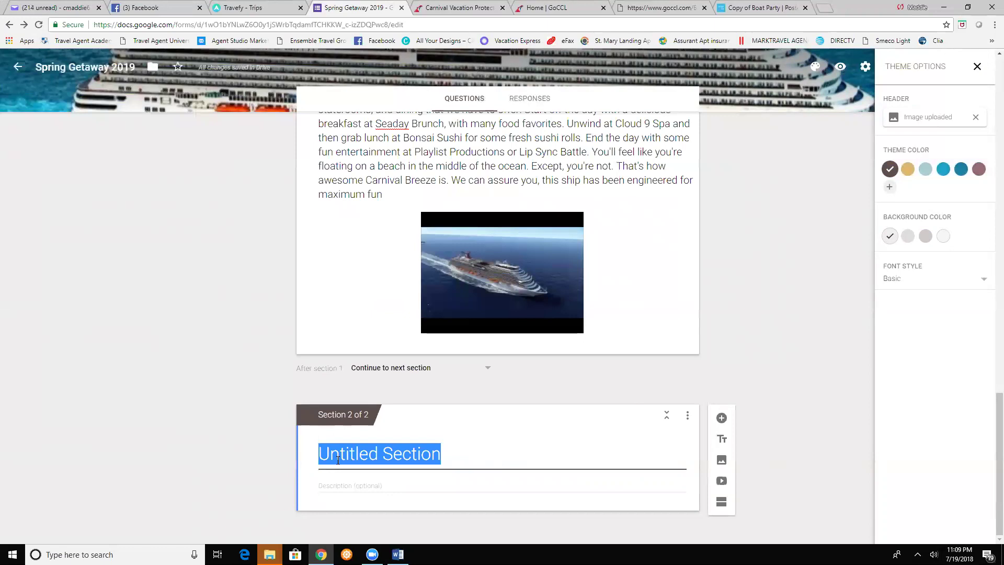
pyautogui.write('Traverl')
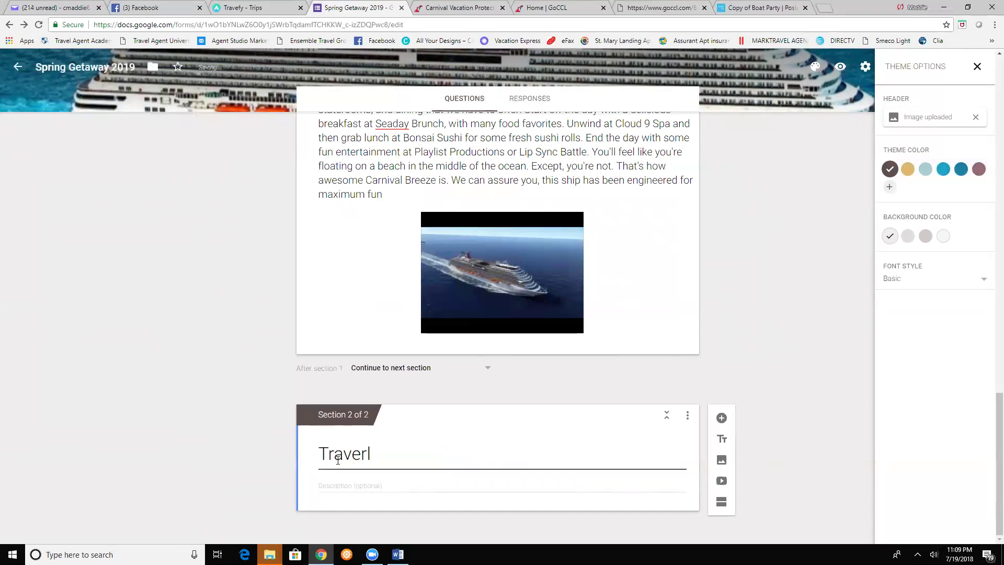
pyautogui.write('er')
pyautogui.press('BackSpace')
pyautogui.press('BackSpace')
pyautogui.press('BackSpace')
pyautogui.press('BackSpace')
pyautogui.press('BackSpace')
pyautogui.write("eler's Information")
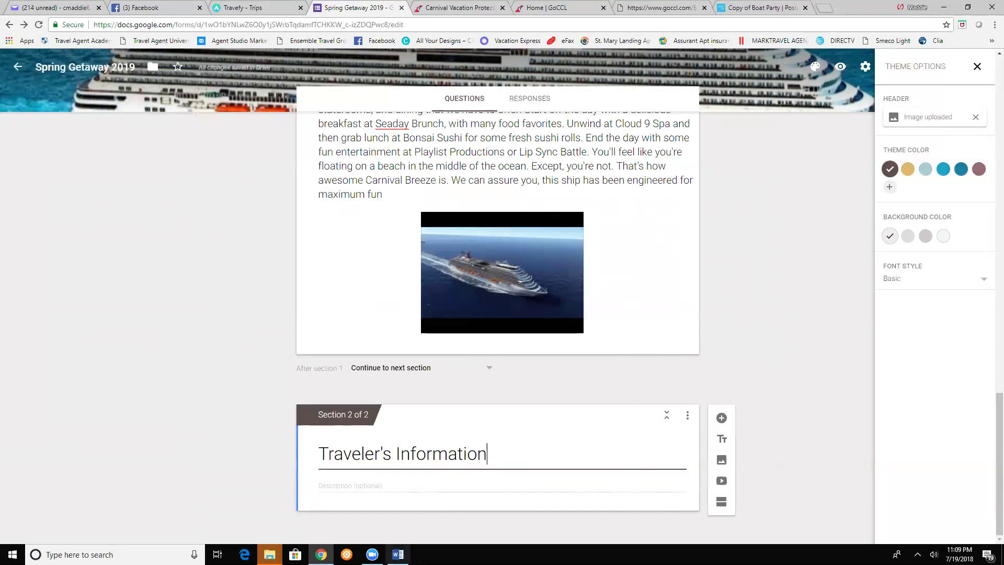
# - Paste the Word line 'Indicate name EXACTLY as it appears on your gov't issued ID' as the section description
pyautogui.click(398, 553)
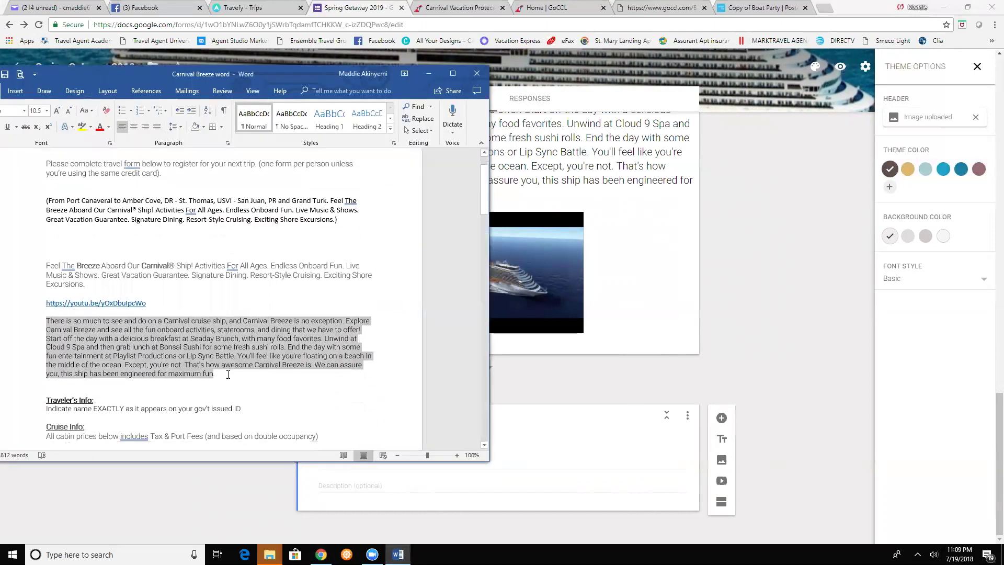
pyautogui.click(45, 404)
pyautogui.moveTo(63, 404); pyautogui.dragTo(241, 409)
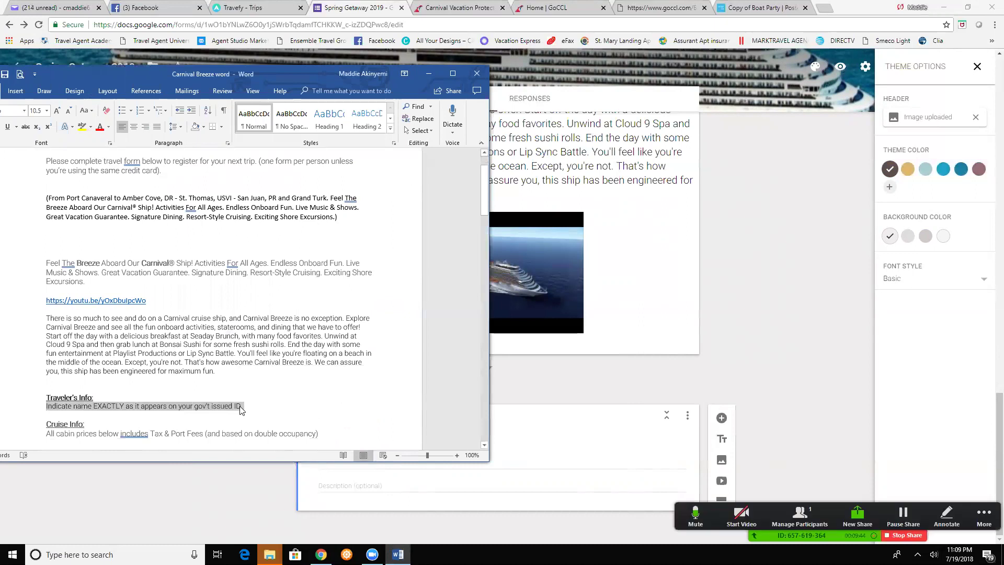
pyautogui.rightClick(242, 408)
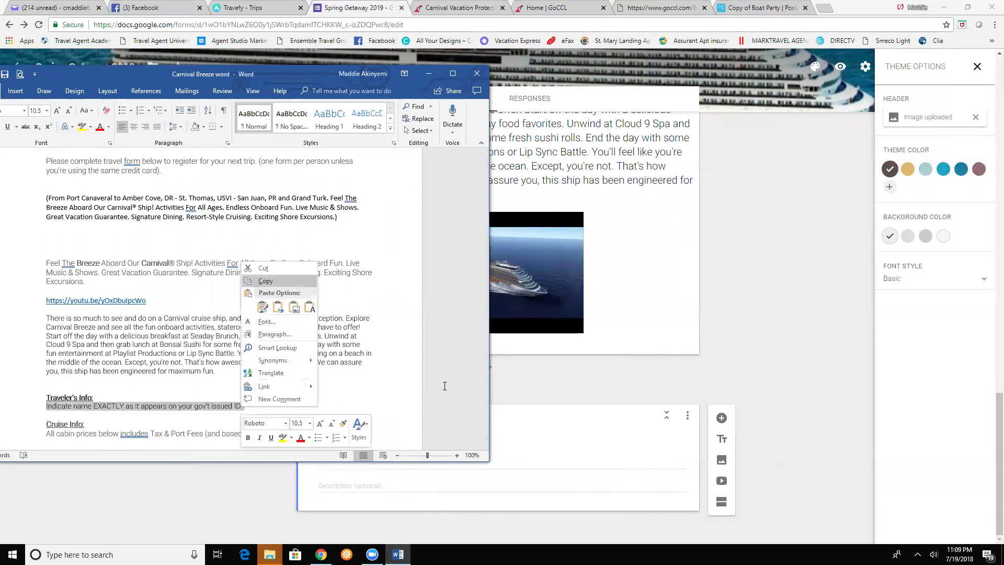
pyautogui.click(273, 283)
pyautogui.click(304, 510)
pyautogui.click(320, 484)
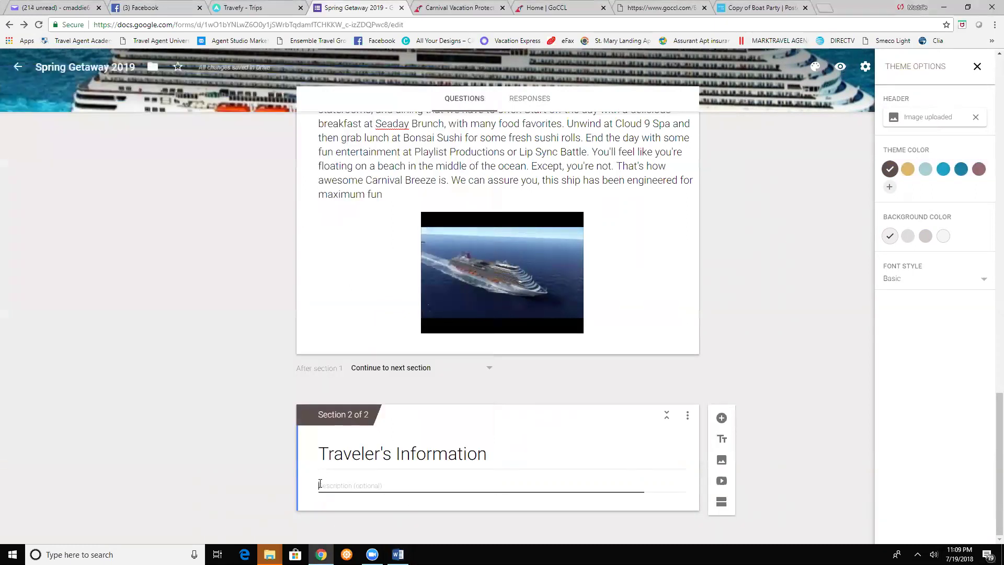
pyautogui.rightClick(320, 484)
pyautogui.click(339, 400)
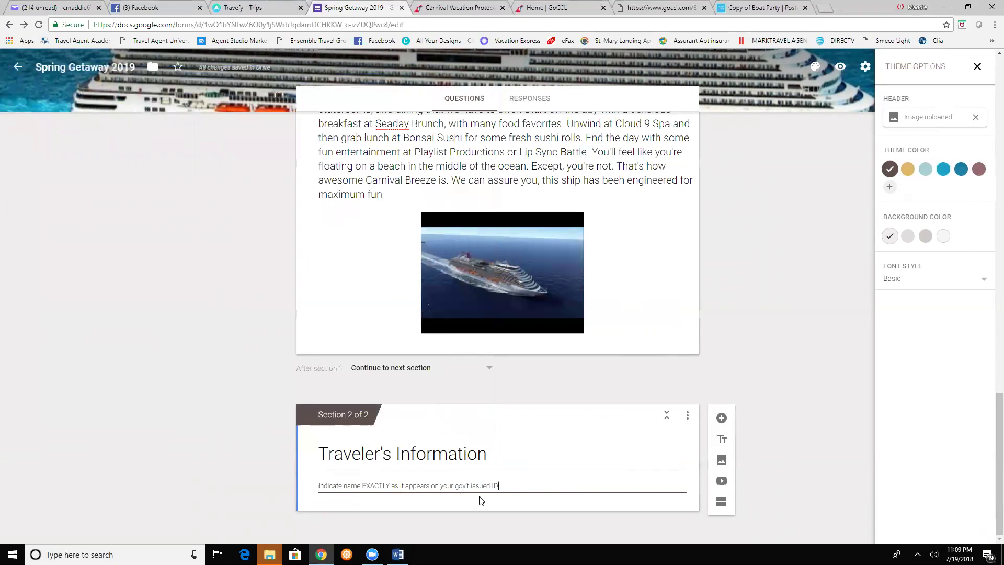
pyautogui.click(793, 432)
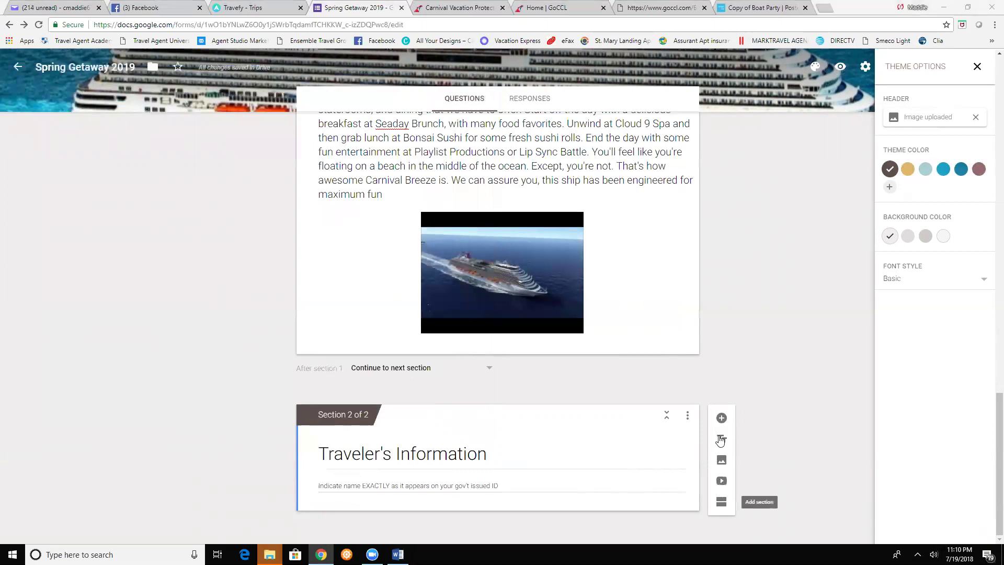
# - Add questions First Name, Middle Name and Last Name to the traveler section
pyautogui.click(721, 420)
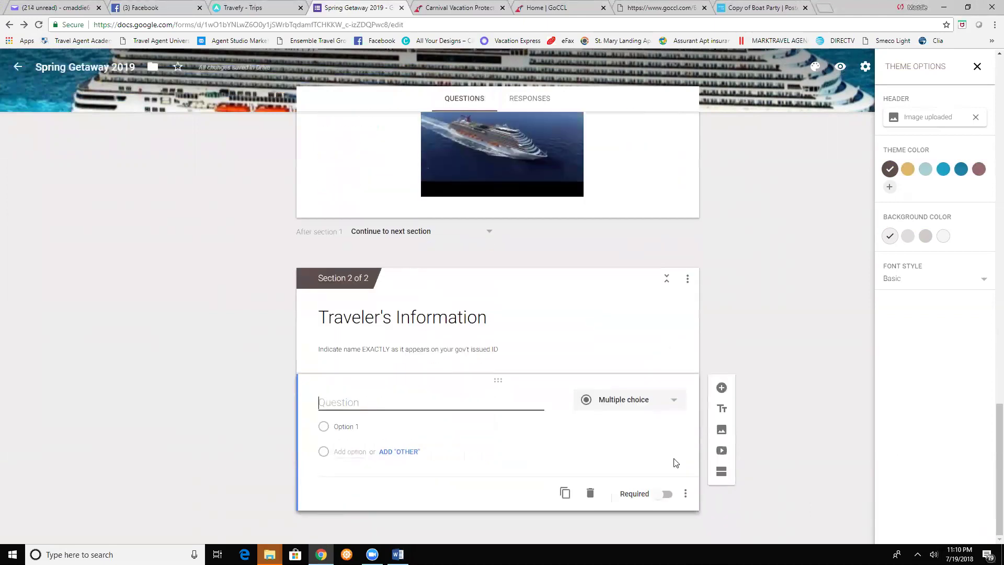
pyautogui.write('First Name')
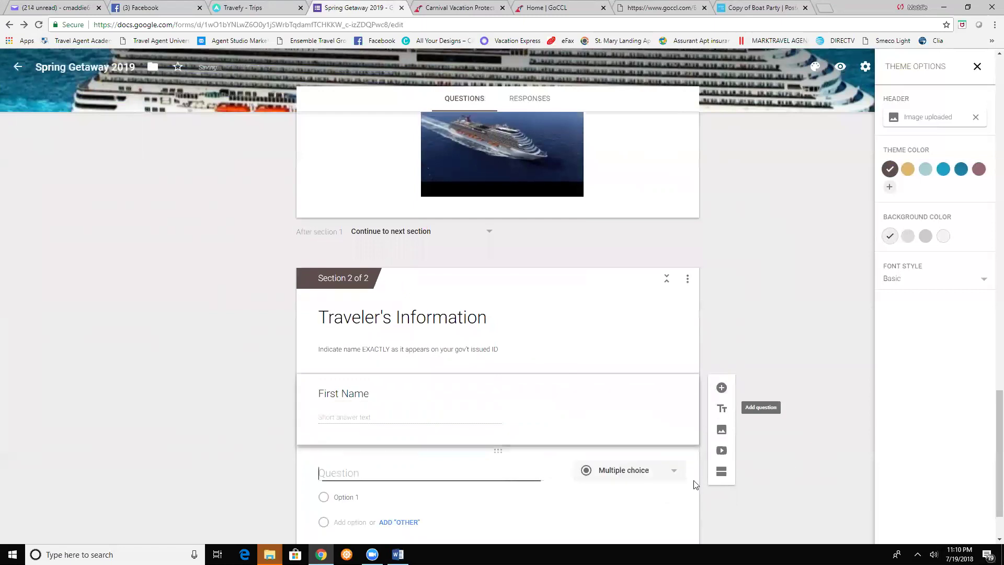
pyautogui.write('Middle')
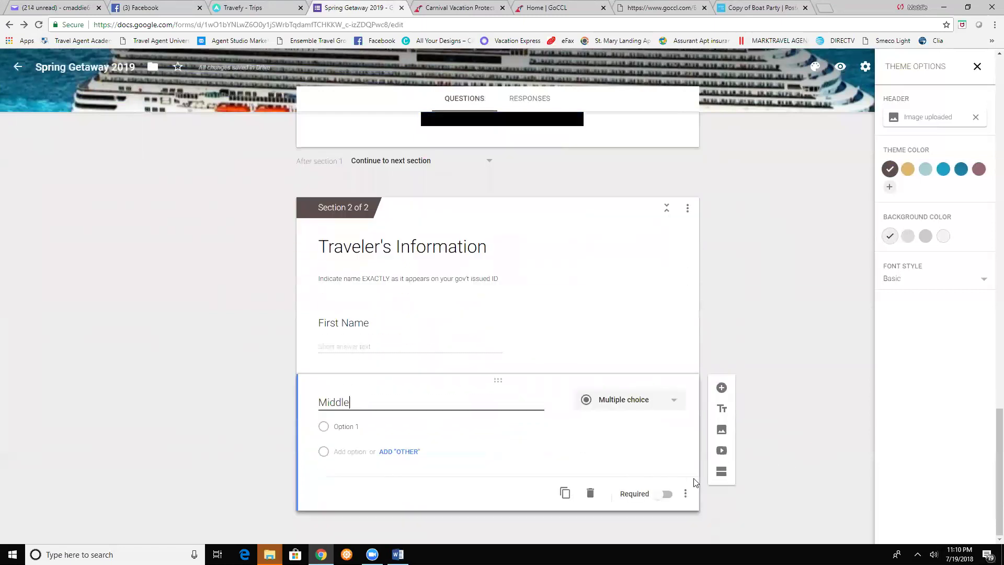
pyautogui.write(' Name')
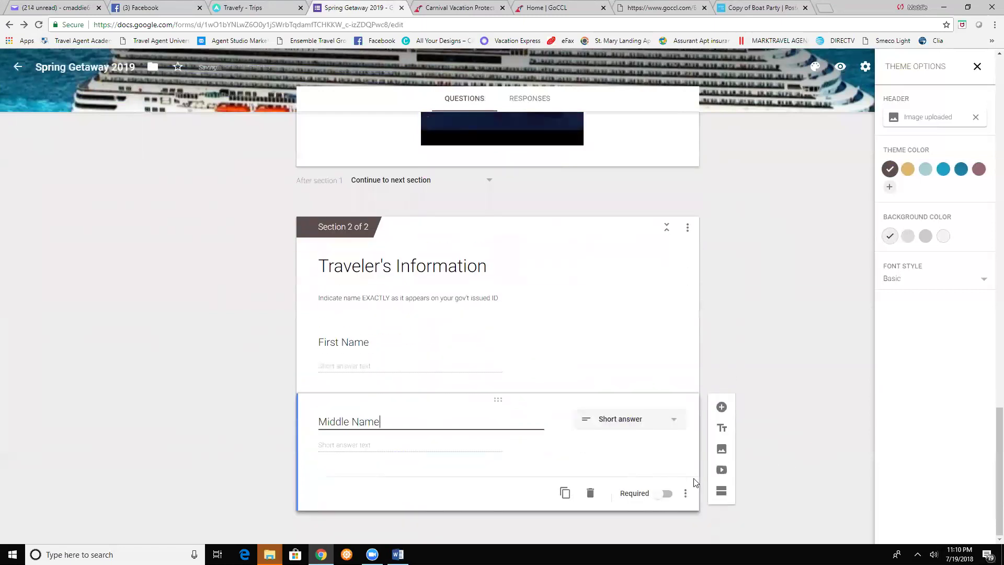
pyautogui.click(721, 408)
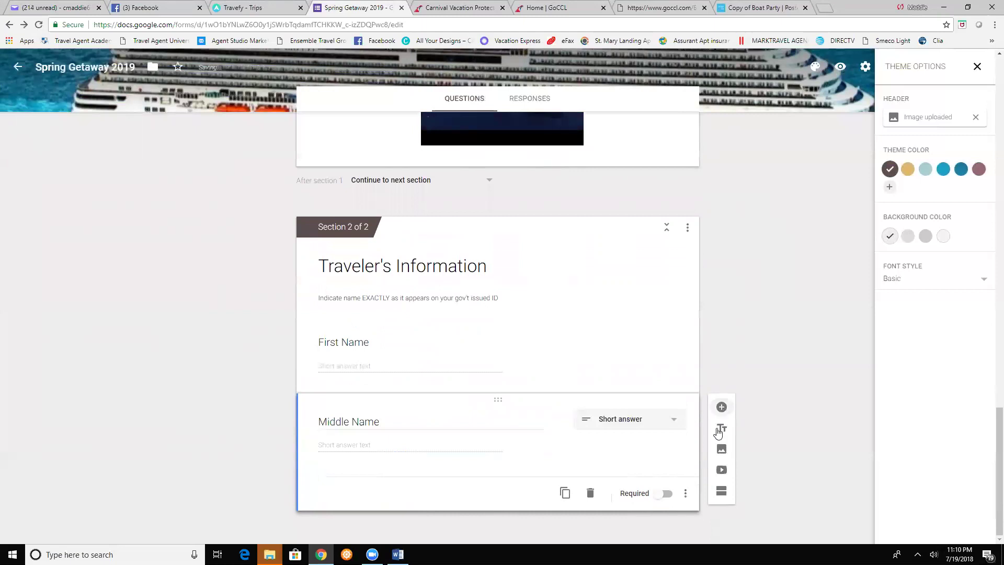
pyautogui.write('Last Name')
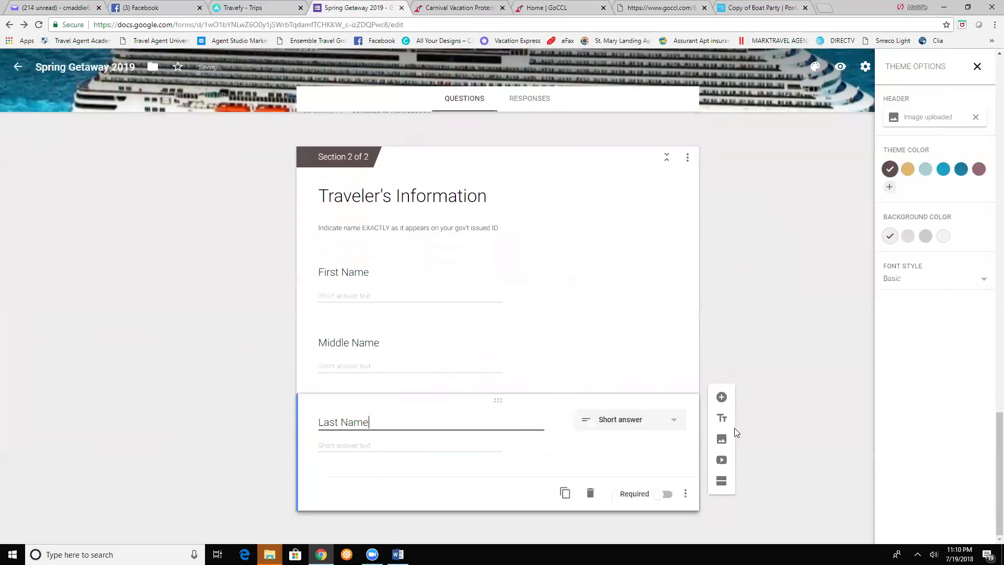
# - Add Date of Birth, Phone Number and Email Address questions
pyautogui.click(722, 449)
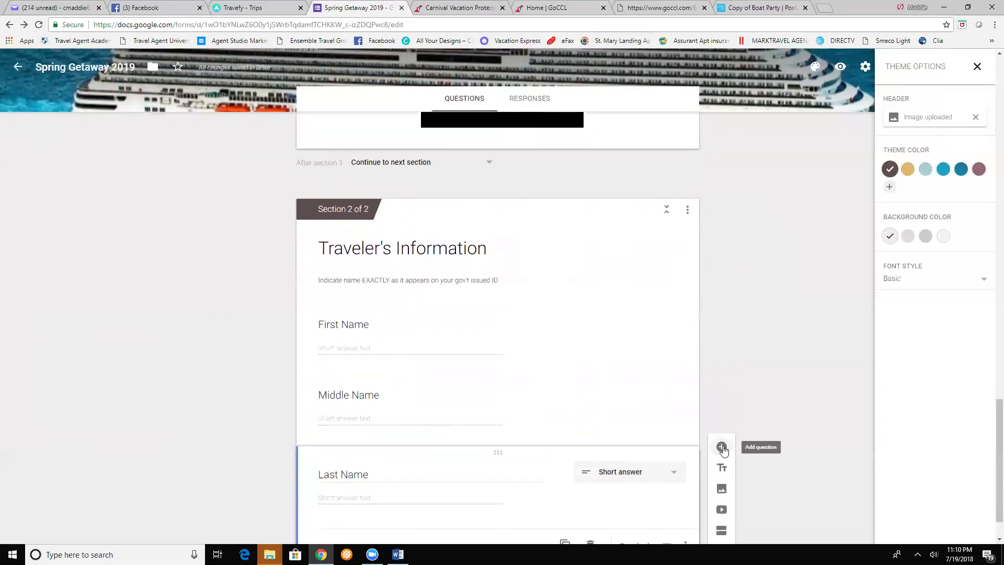
pyautogui.write('Da')
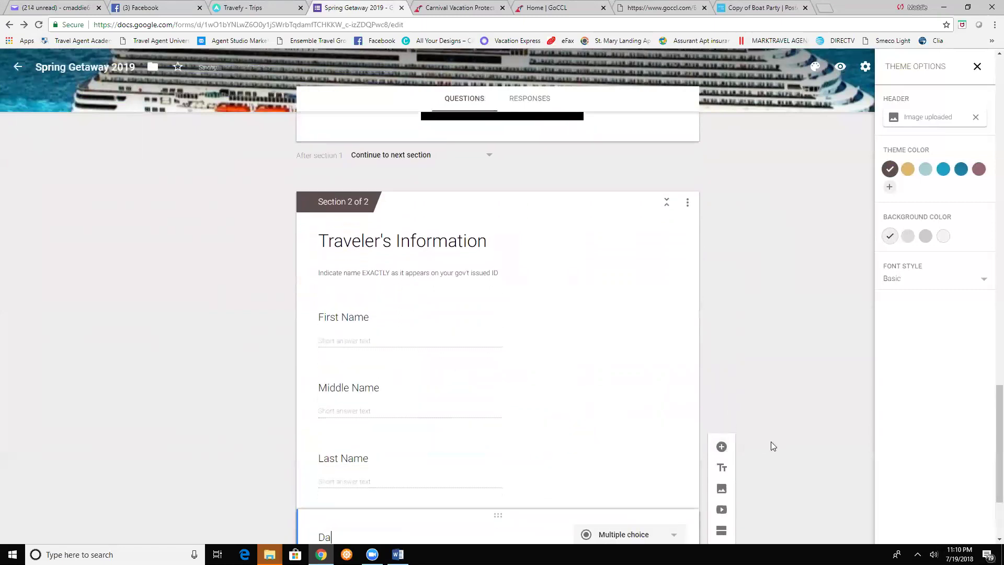
pyautogui.write('te of Birth')
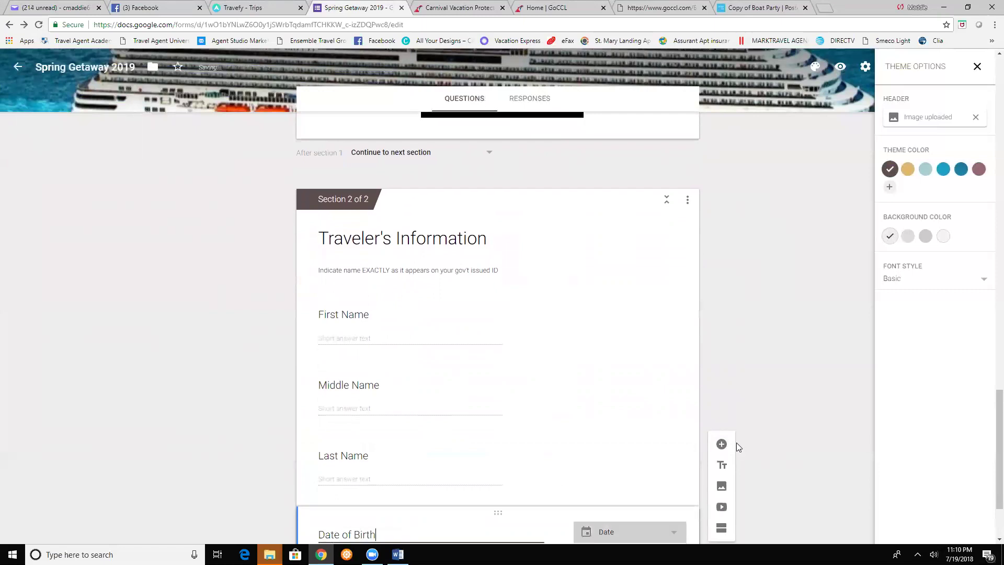
pyautogui.click(721, 412)
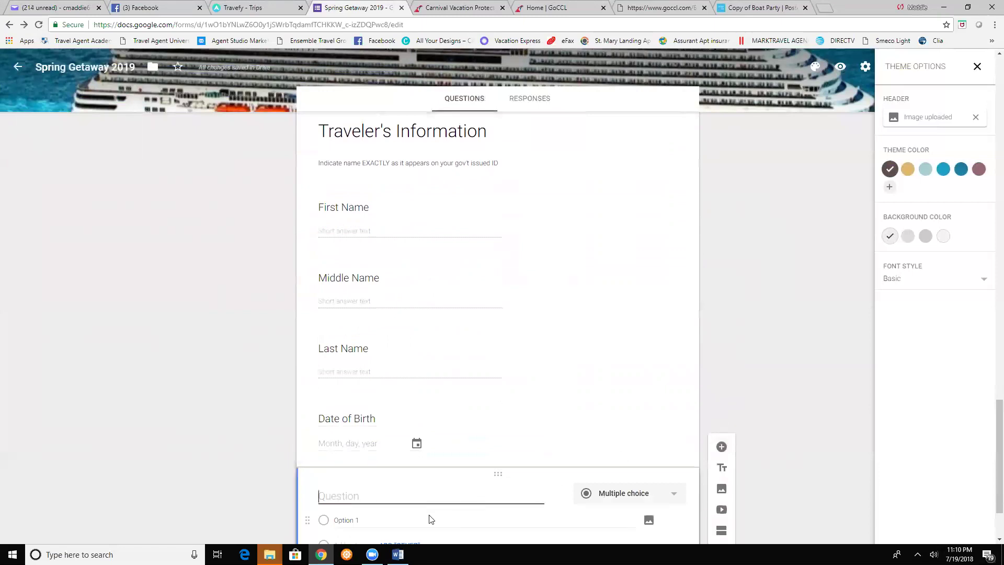
pyautogui.write('Phone')
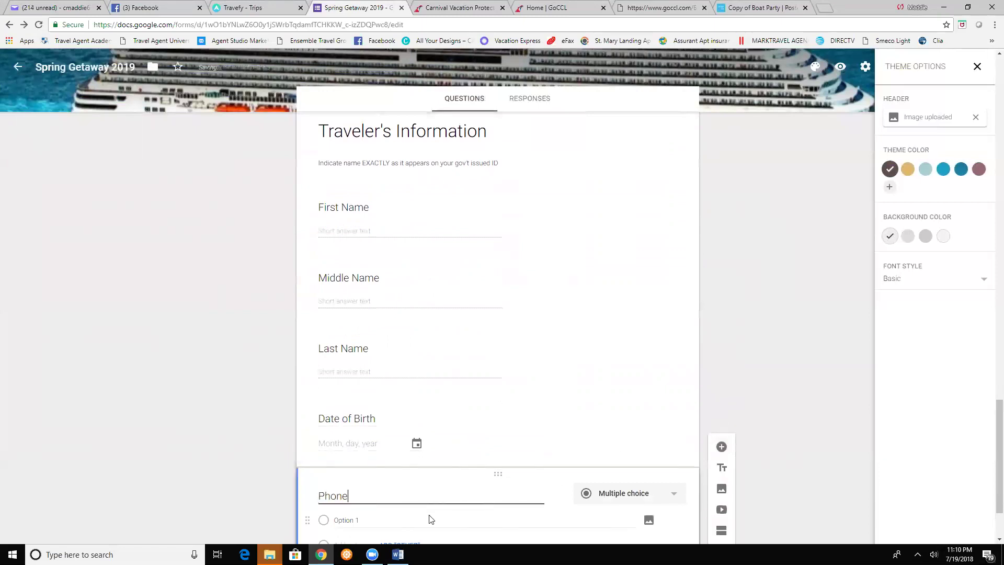
pyautogui.write(' Number')
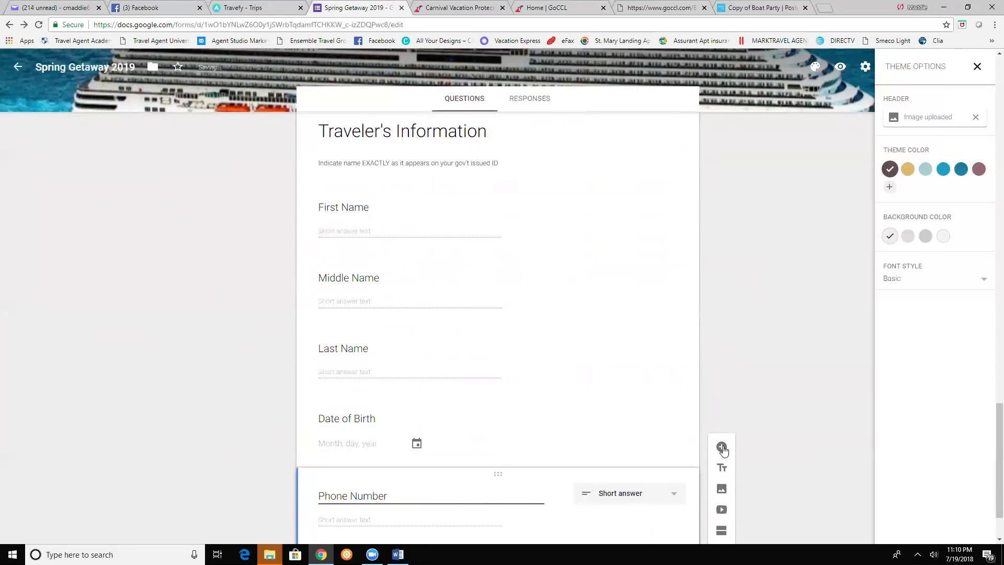
pyautogui.write('Email A')
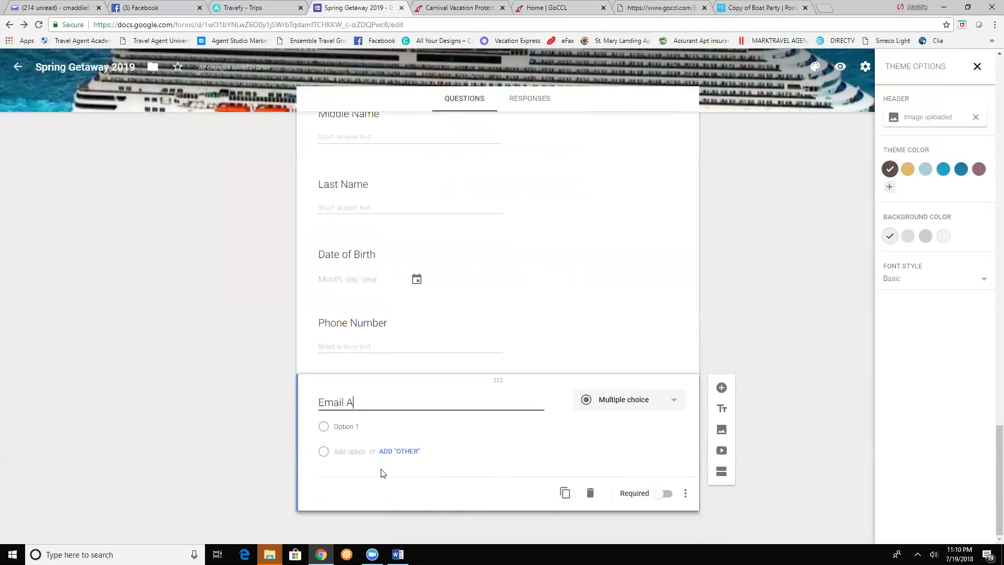
pyautogui.write('ddress')
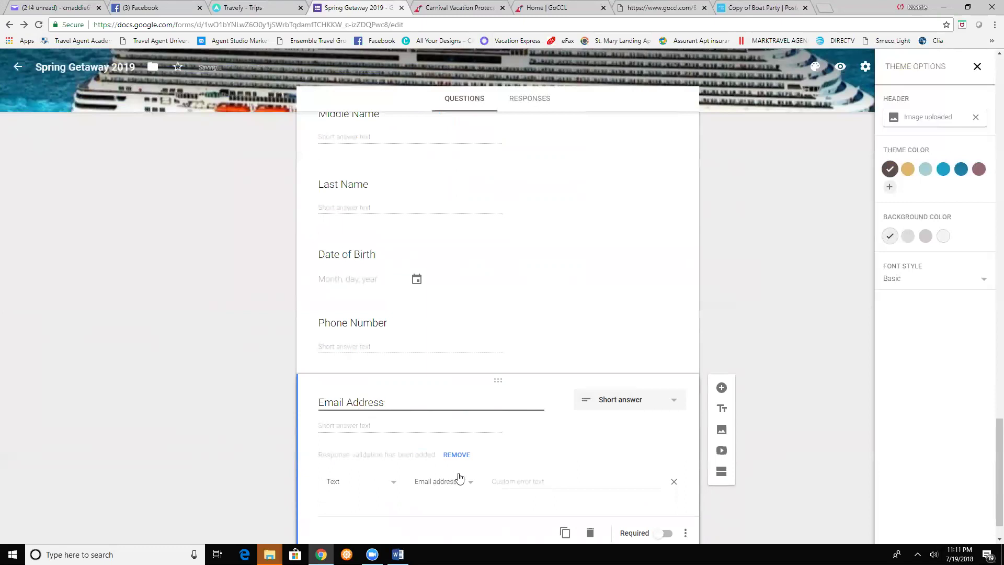
# - Add three questions: 'Home Address', 'City/State/Zip Code', 'Passport/Citizenship/Expiration Date (Optional)'
pyautogui.click(721, 387)
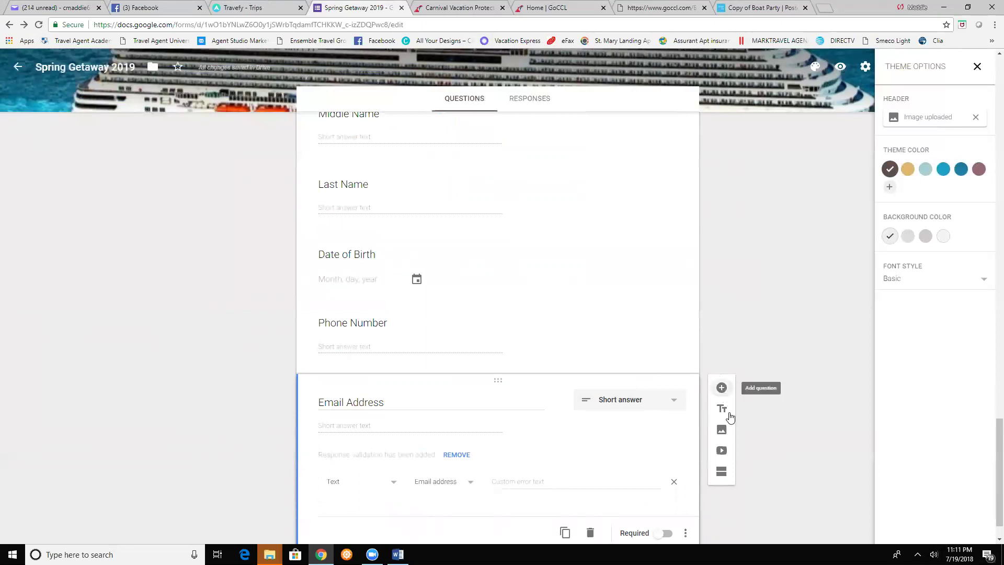
pyautogui.write('Home ')
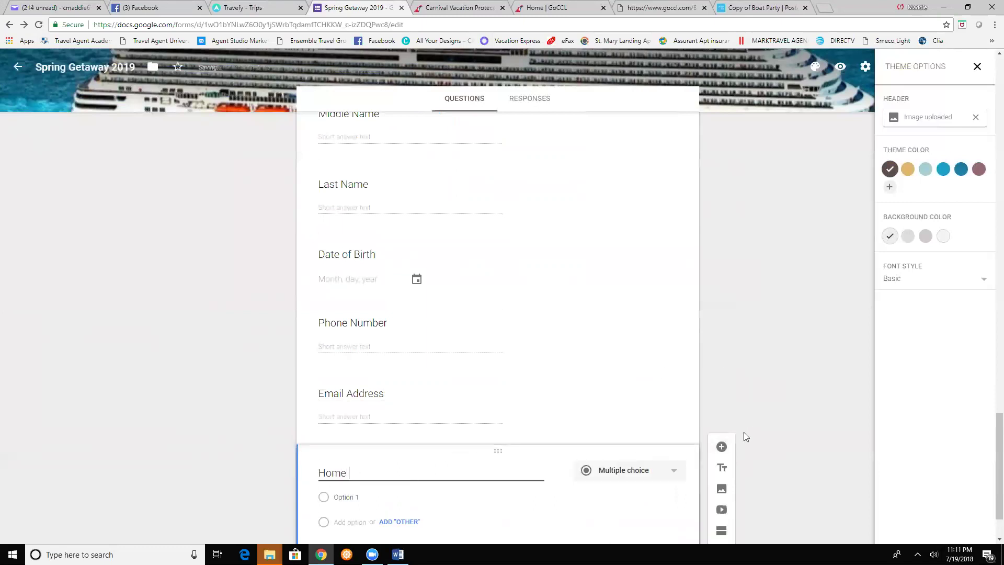
pyautogui.write('Address')
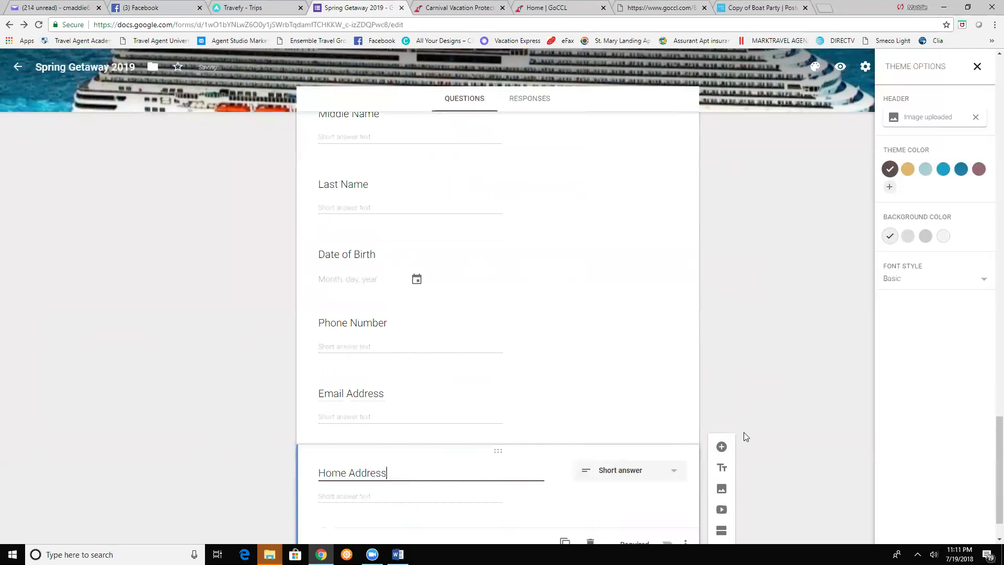
pyautogui.click(722, 446)
pyautogui.write('City')
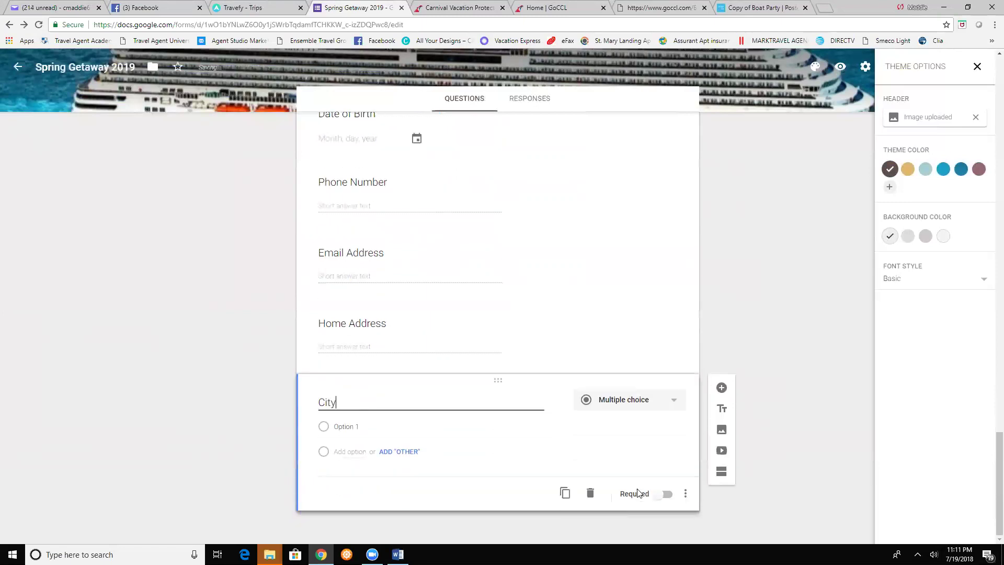
pyautogui.press('BackSpace')
pyautogui.write('/S')
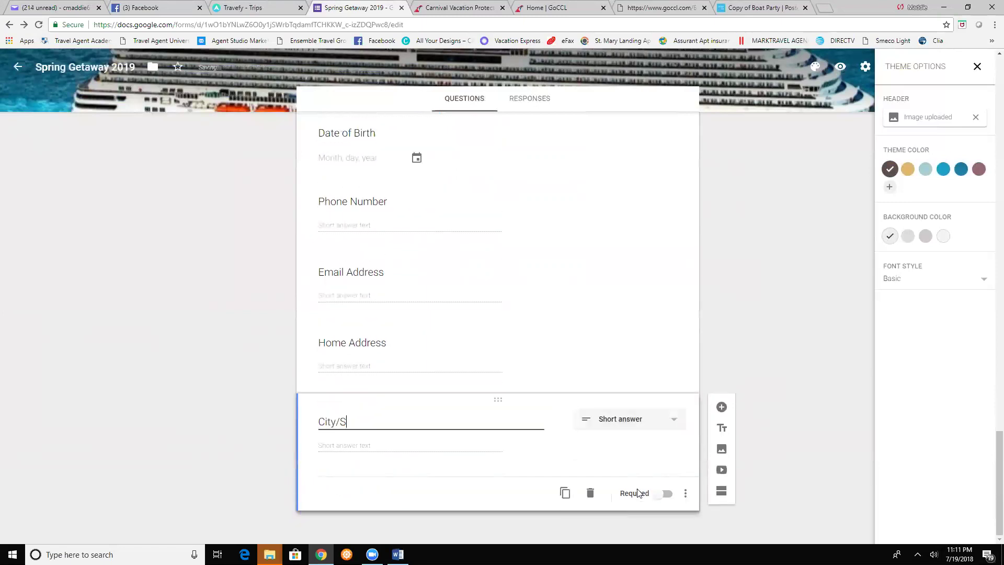
pyautogui.write('tate/Zip Code')
pyautogui.click(721, 407)
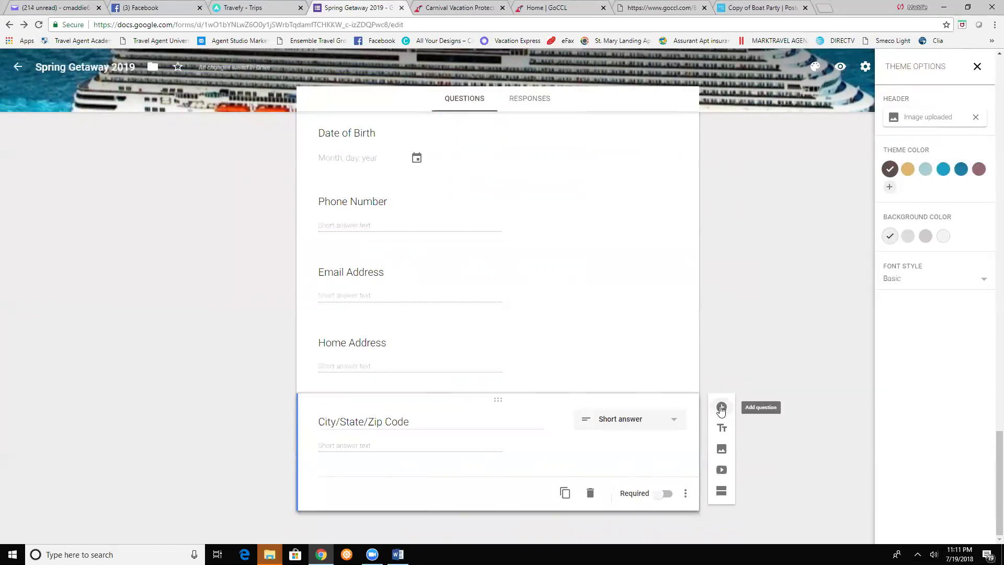
pyautogui.write('P')
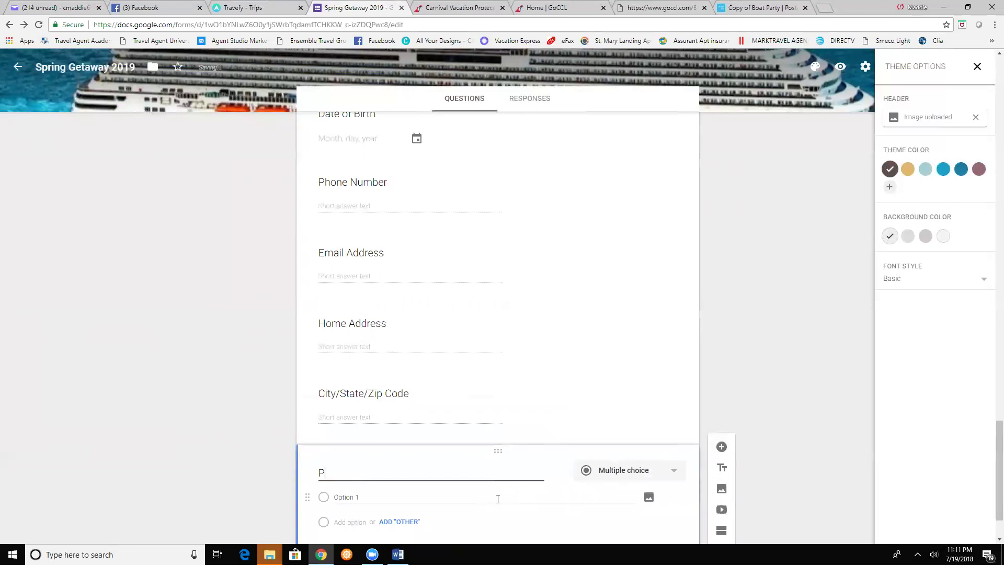
pyautogui.press('BackSpace')
pyautogui.write('Passport/Citizenship/Exp')
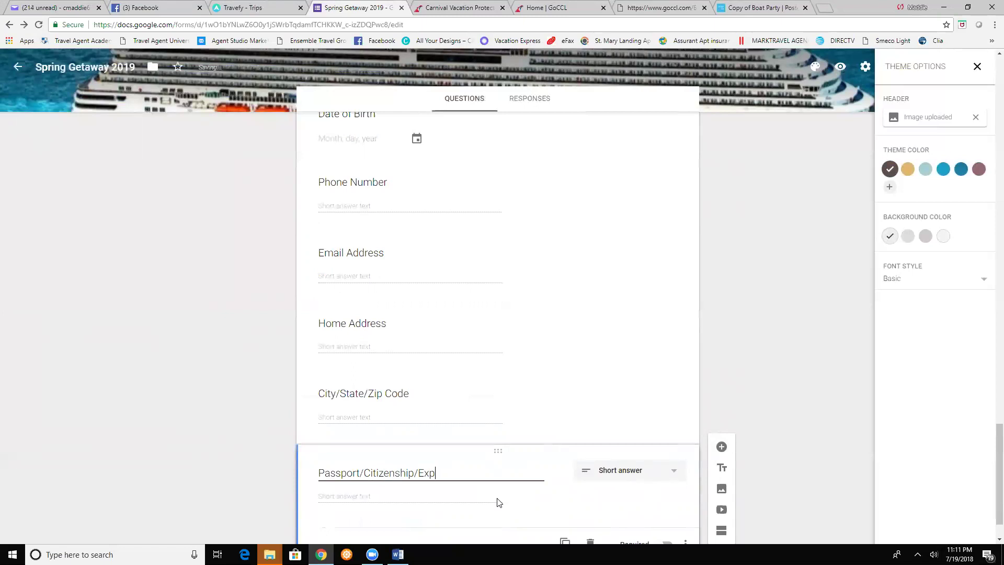
pyautogui.write('iration Date (Optional')
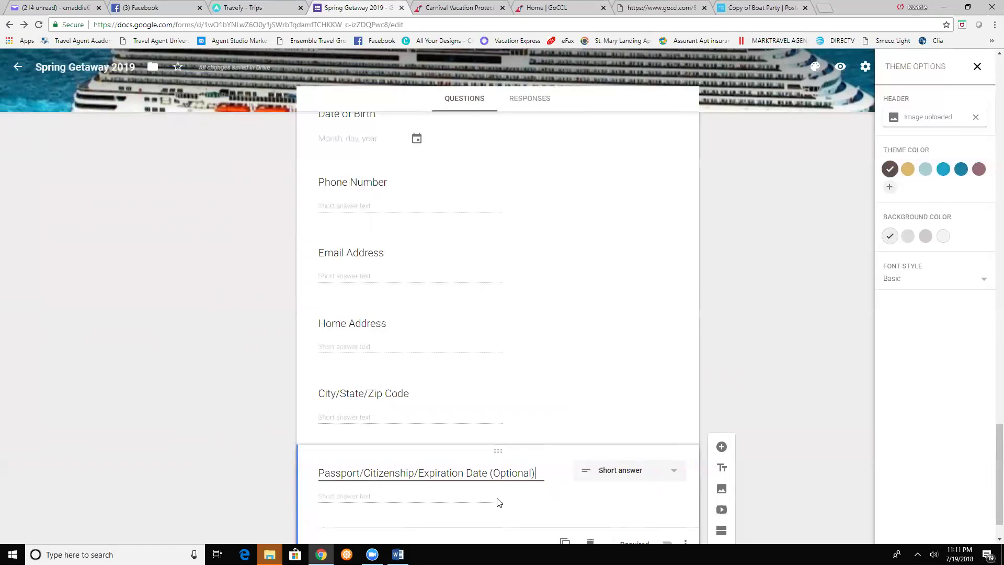
pyautogui.scroll(-1, 774, 432)
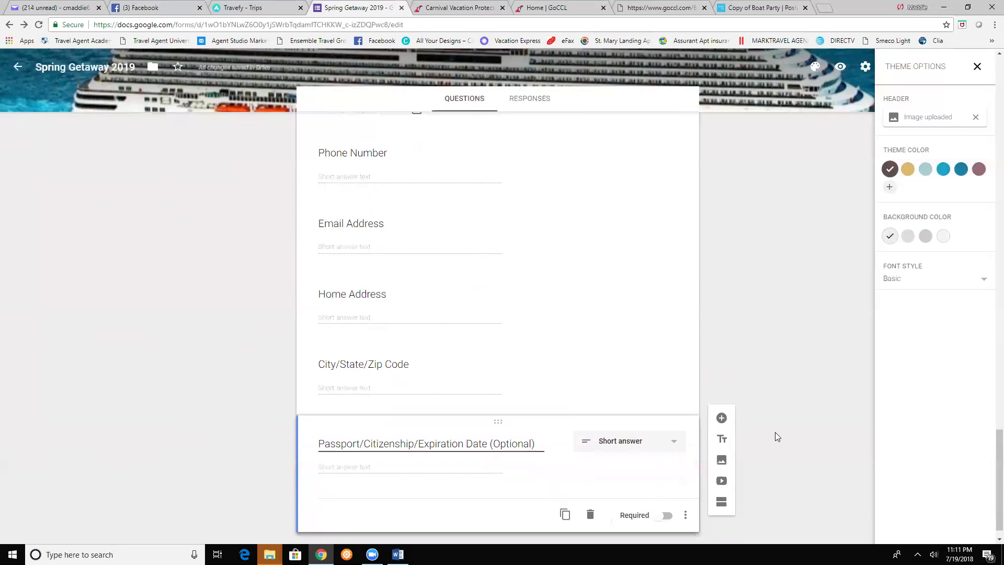
# - Add questions 'Second Guest Full Name & Date of Birth' and 'Addition Traveler's' after Passport
pyautogui.click(722, 408)
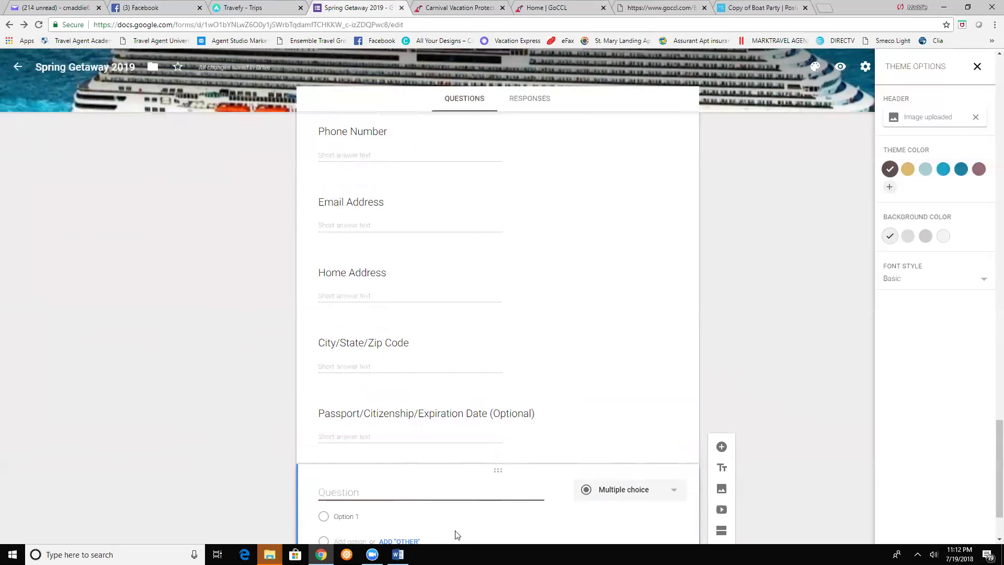
pyautogui.write('Se')
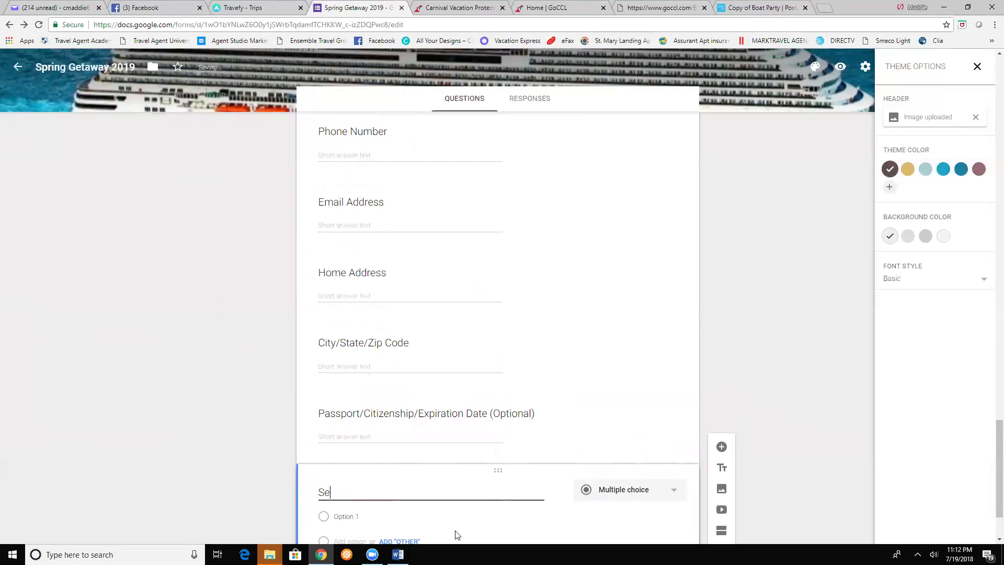
pyautogui.write('cond Guest Full Name ')
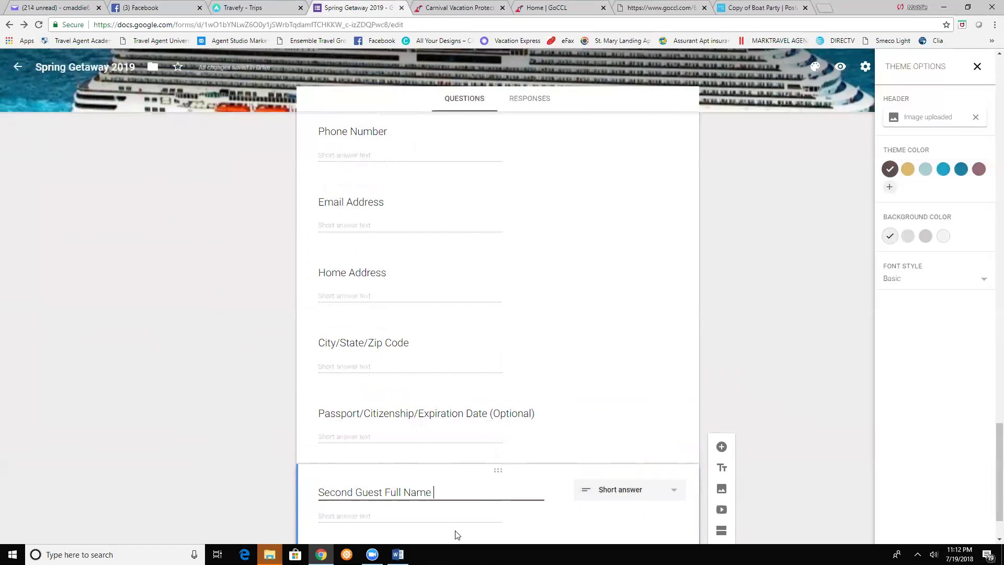
pyautogui.write('& Date of Birth')
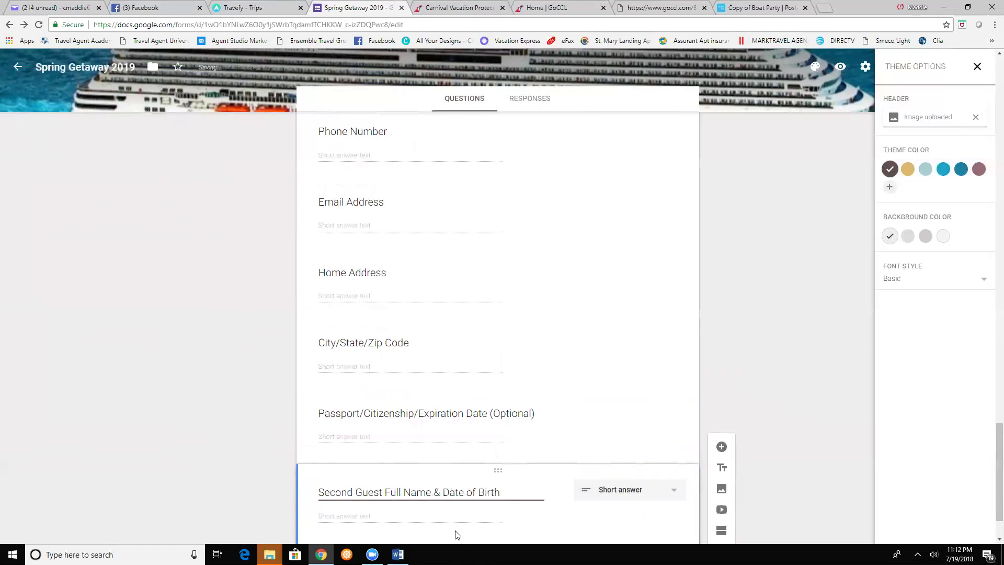
pyautogui.scroll(-1, 823, 485)
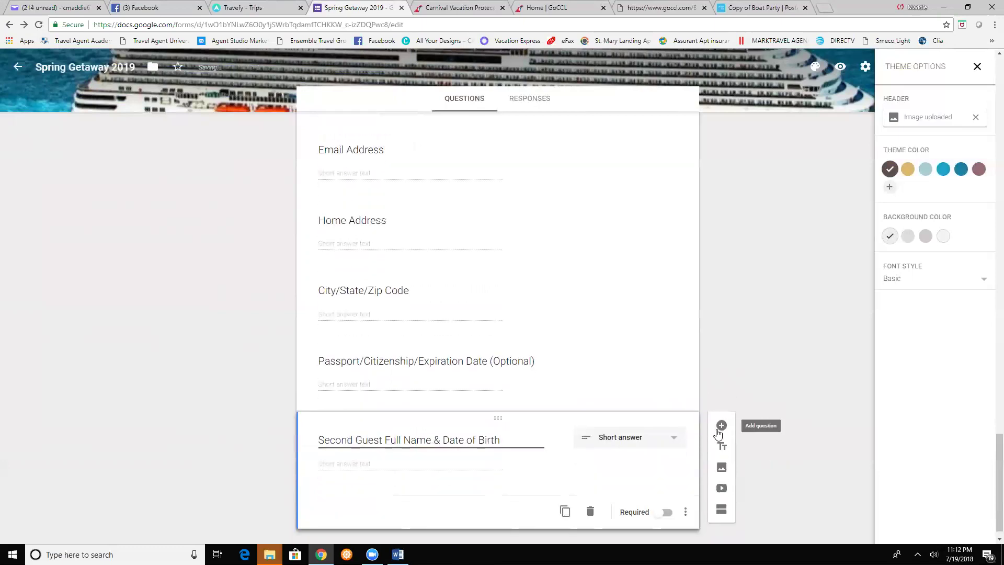
pyautogui.click(721, 426)
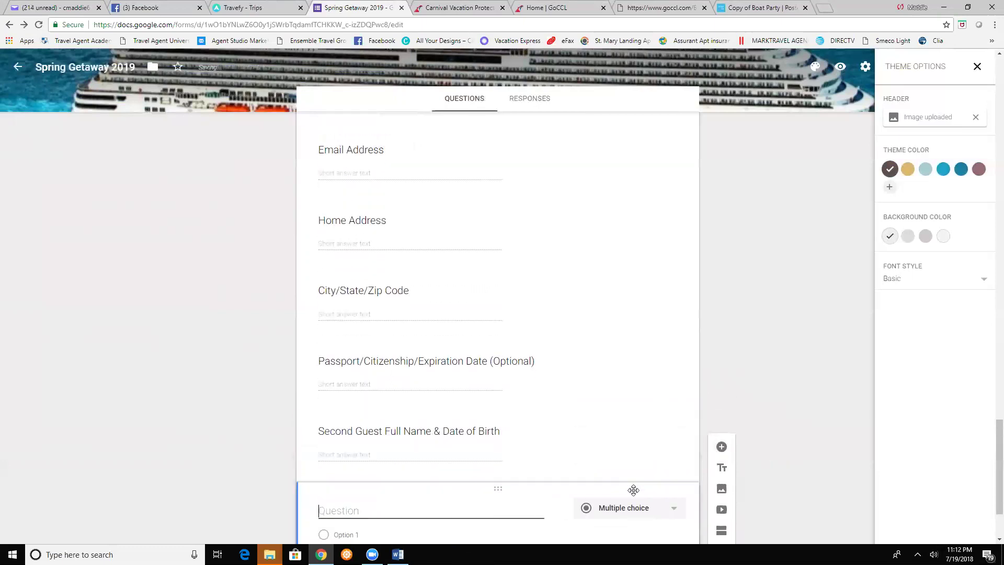
pyautogui.write('Add')
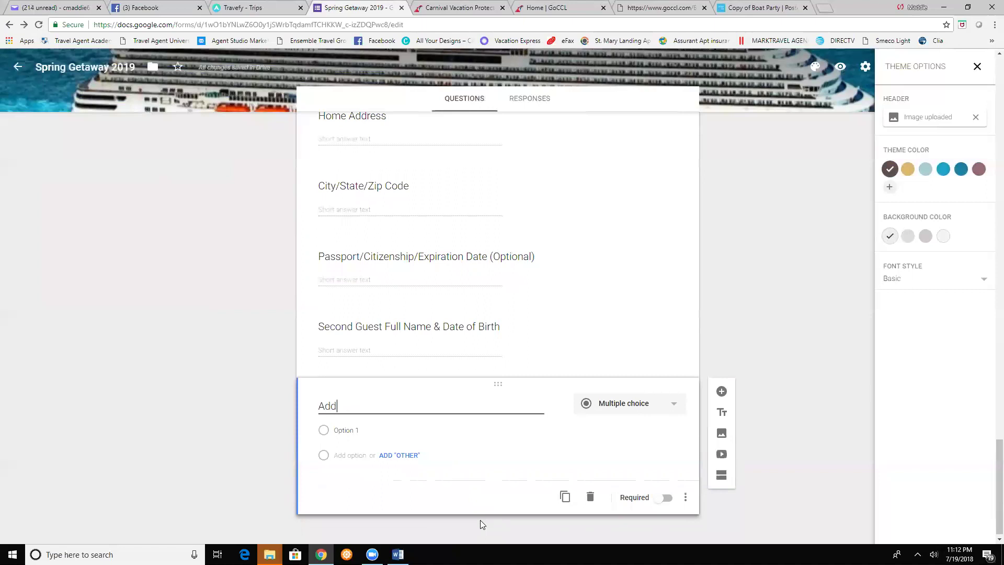
pyautogui.write("ition Traveler's")
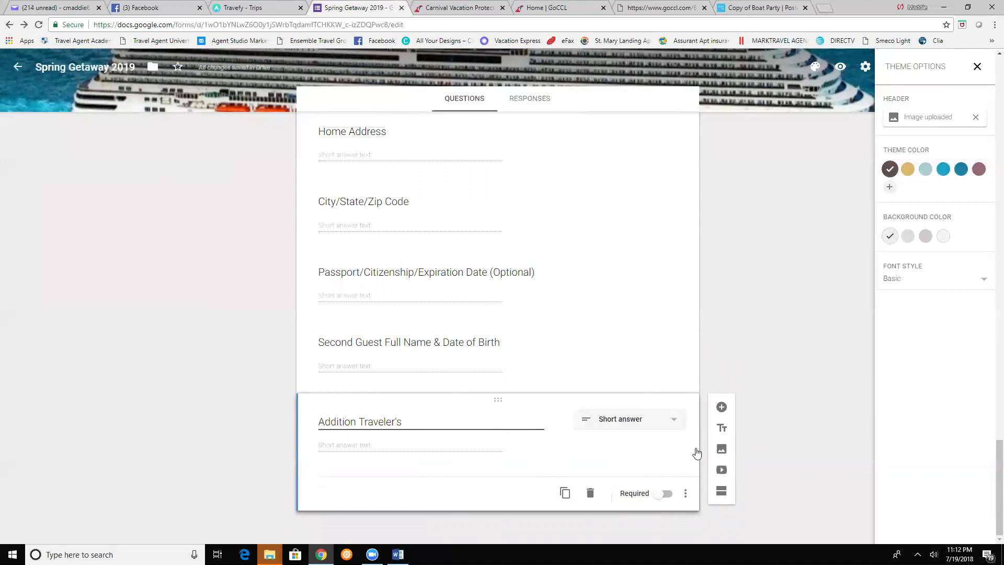
# - Switch 'Addition Traveler's' to multiple choice, then delete it and the Second Guest question
pyautogui.click(646, 428)
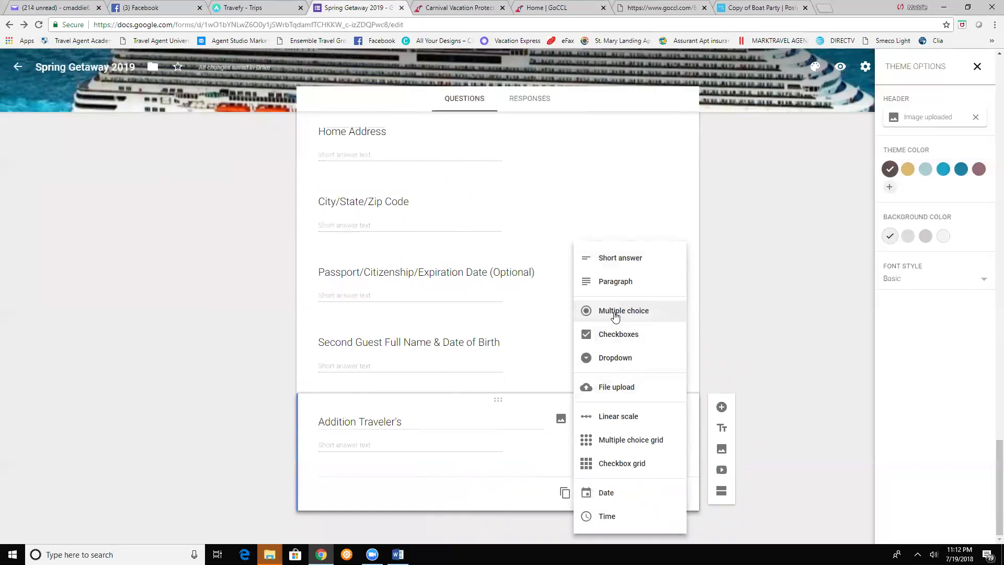
pyautogui.click(347, 430)
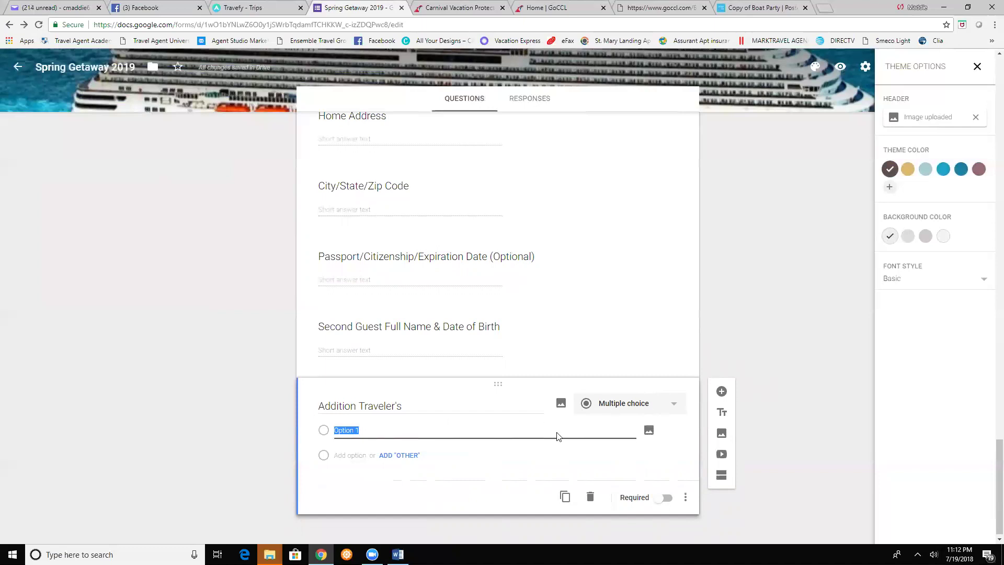
pyautogui.click(590, 498)
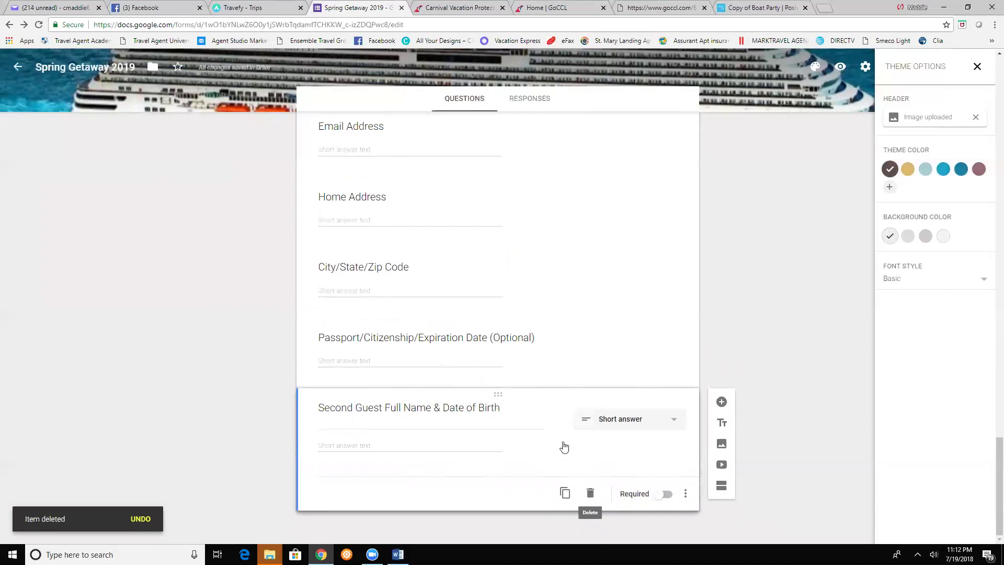
pyautogui.click(590, 493)
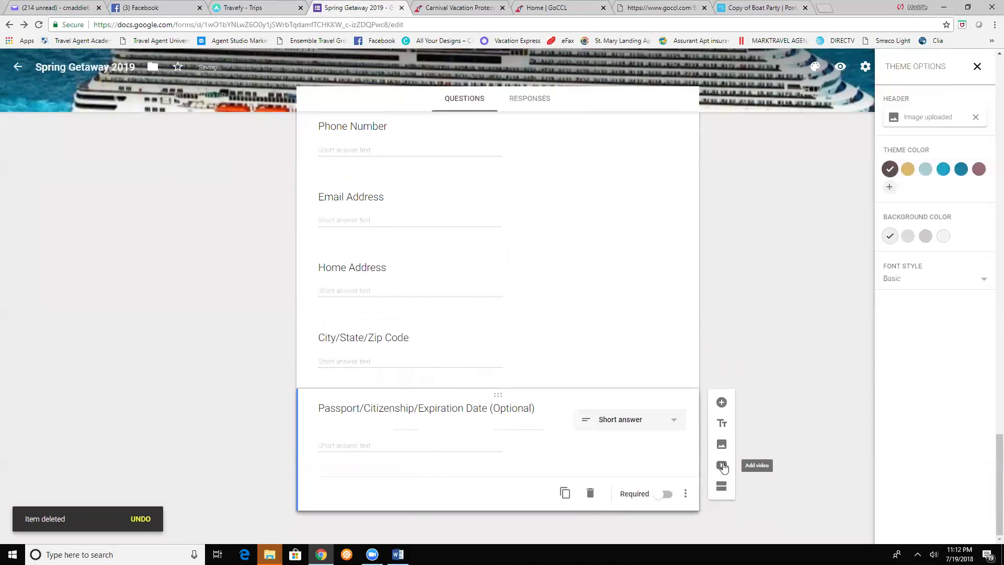
# - Add a 'Second Traveler' title block followed by a short-answer question 'Guest Full Name & Date of Birth'
pyautogui.click(720, 424)
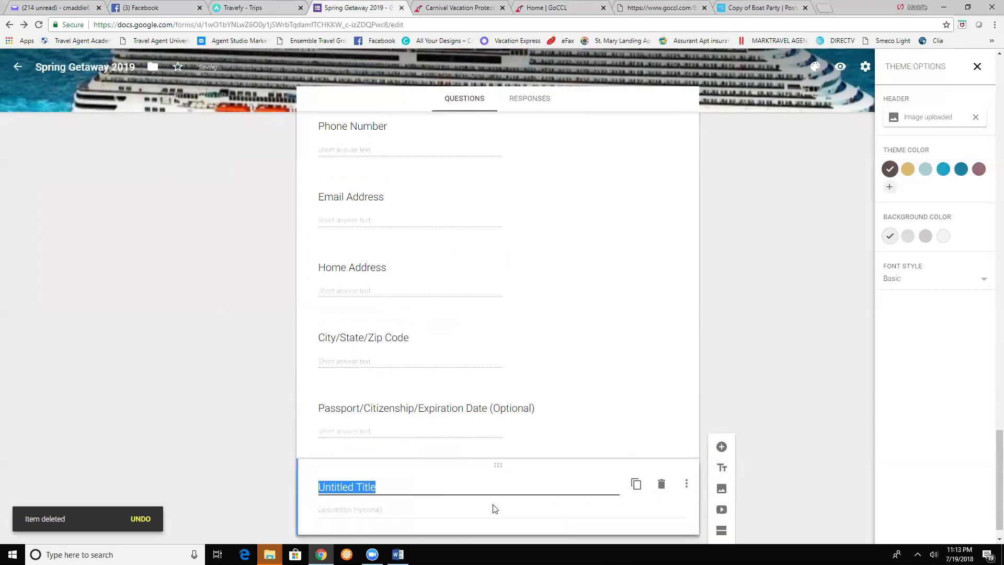
pyautogui.write('Se')
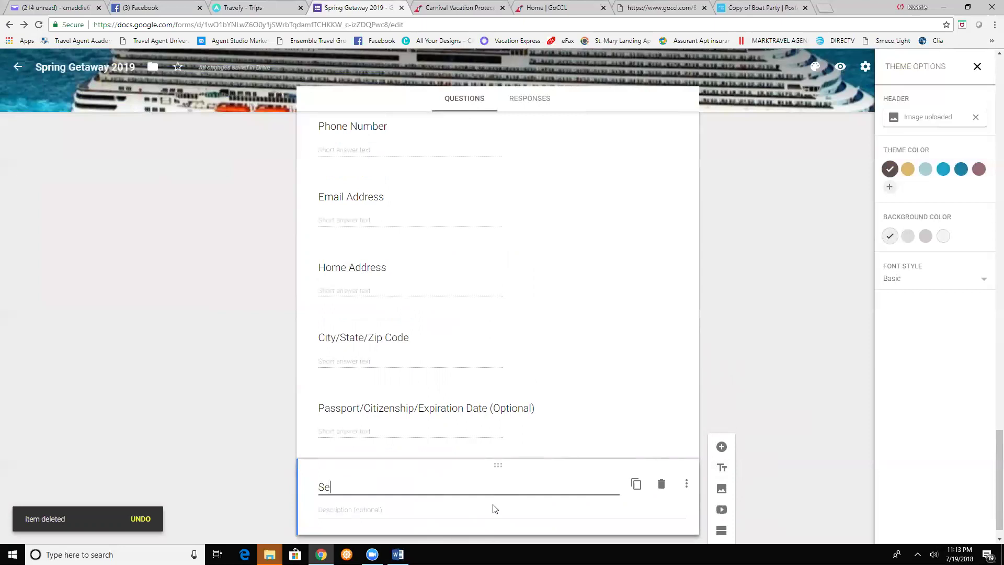
pyautogui.write('cond Tr')
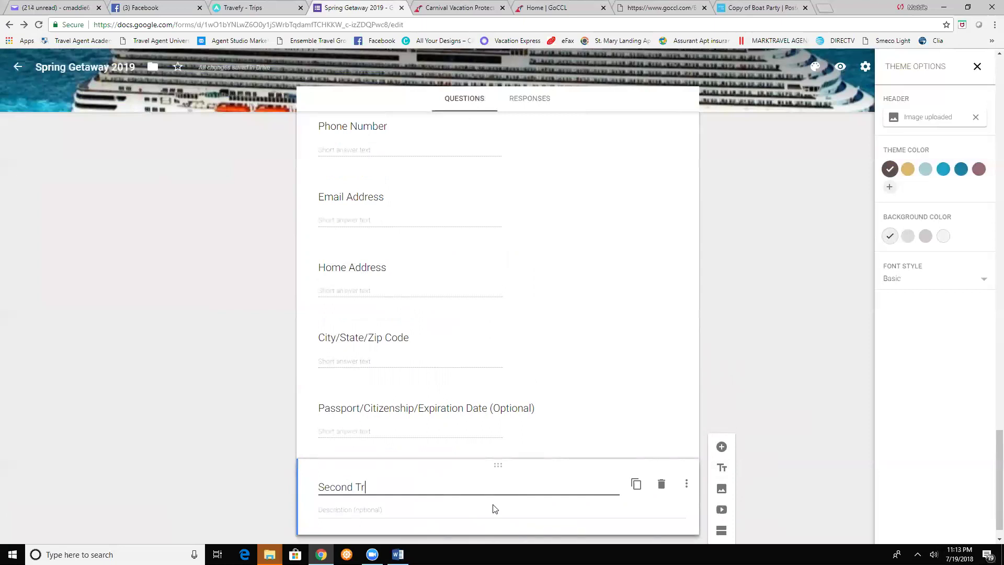
pyautogui.write('aveler')
pyautogui.scroll(-1, 796, 475)
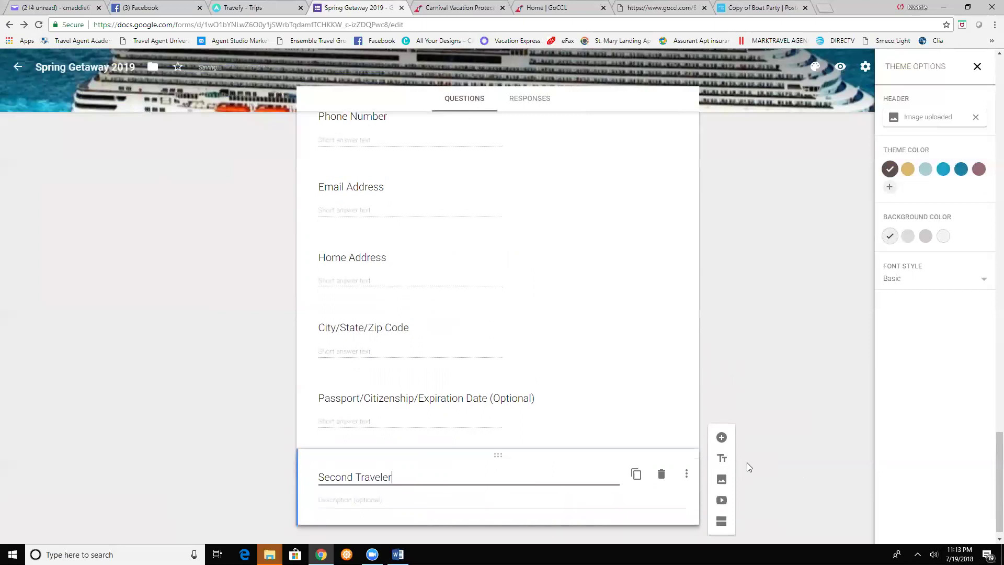
pyautogui.click(722, 446)
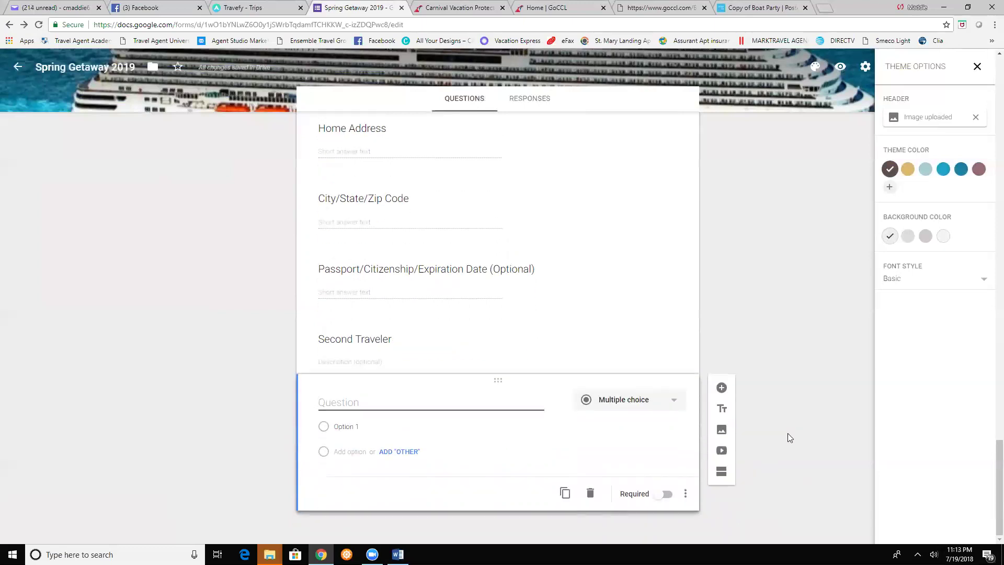
pyautogui.write('Guest Full Name & dat')
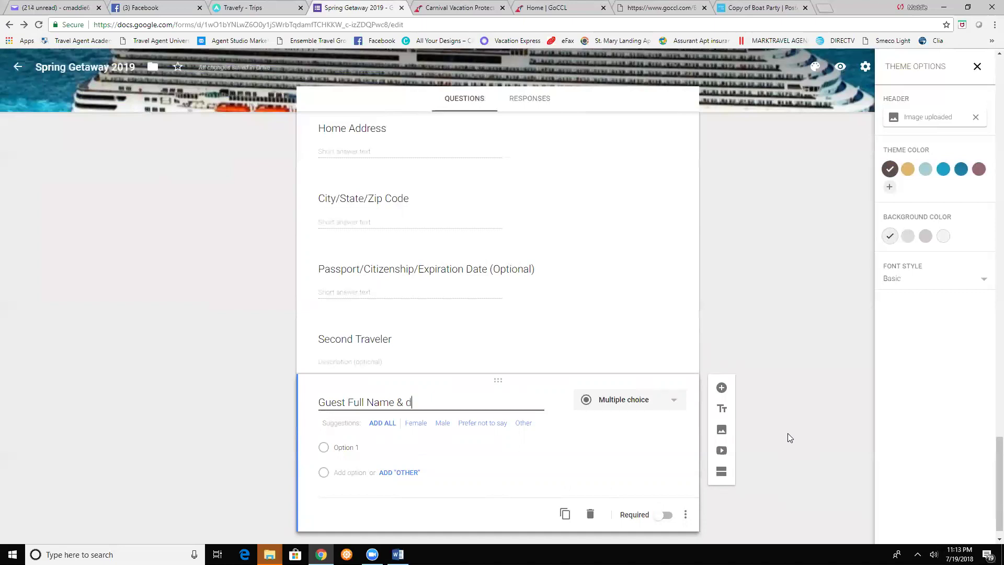
pyautogui.press('BackSpace')
pyautogui.press('BackSpace')
pyautogui.write('Date of Birth')
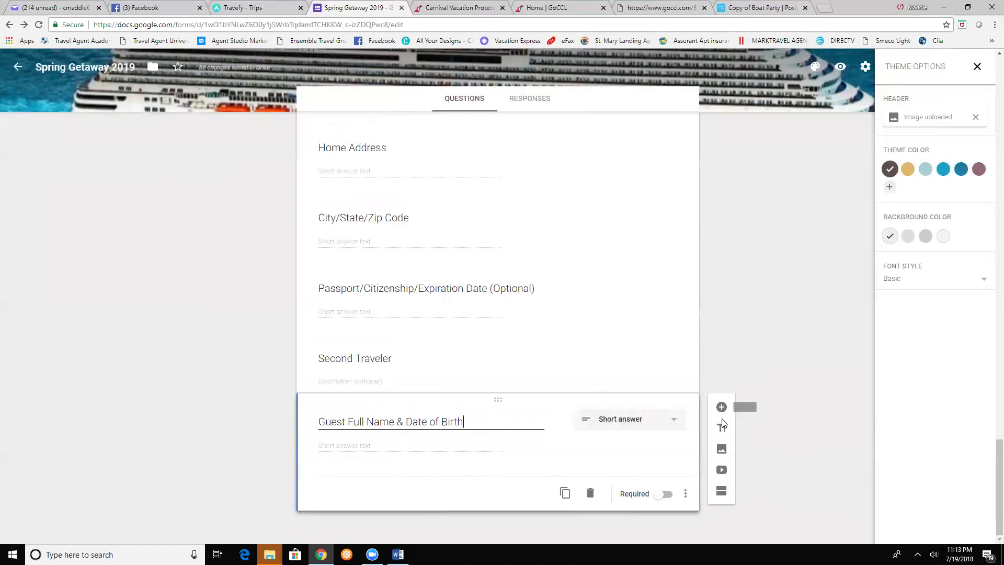
# - Add an 'Additional Traveler's' title block below the guest question, then switch to the Word trip document
pyautogui.click(721, 430)
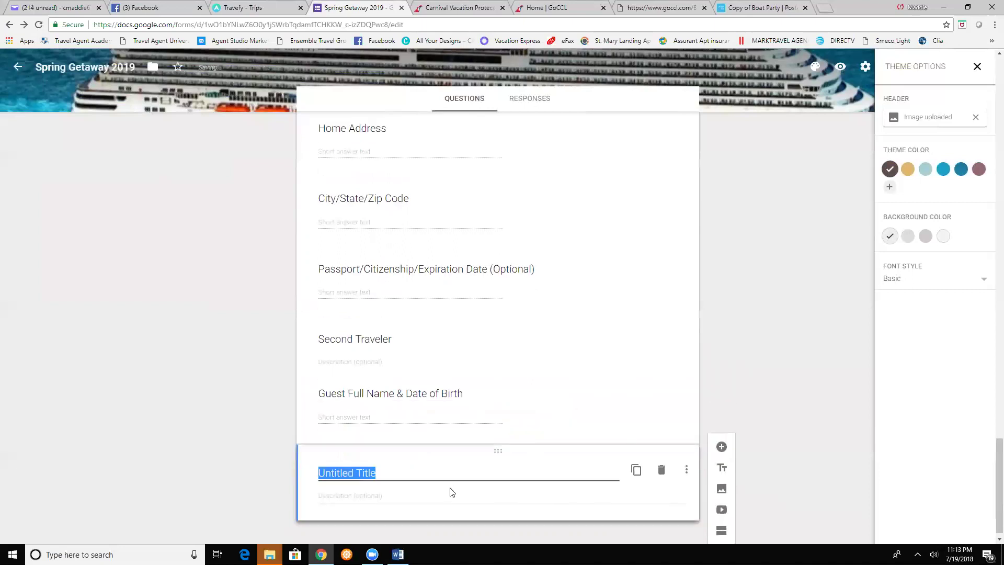
pyautogui.write('Additional')
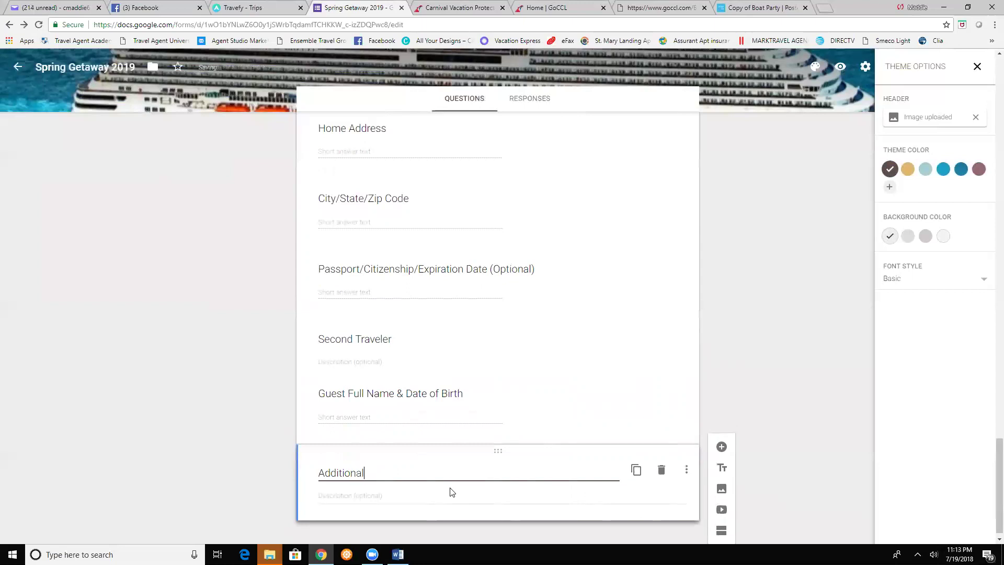
pyautogui.write(" Travelers's")
pyautogui.click(337, 494)
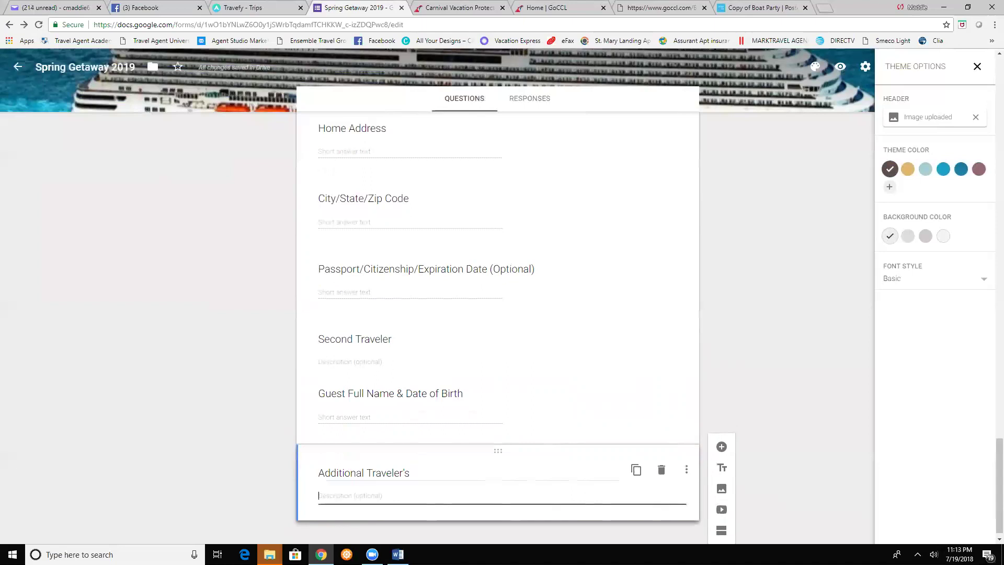
pyautogui.click(397, 554)
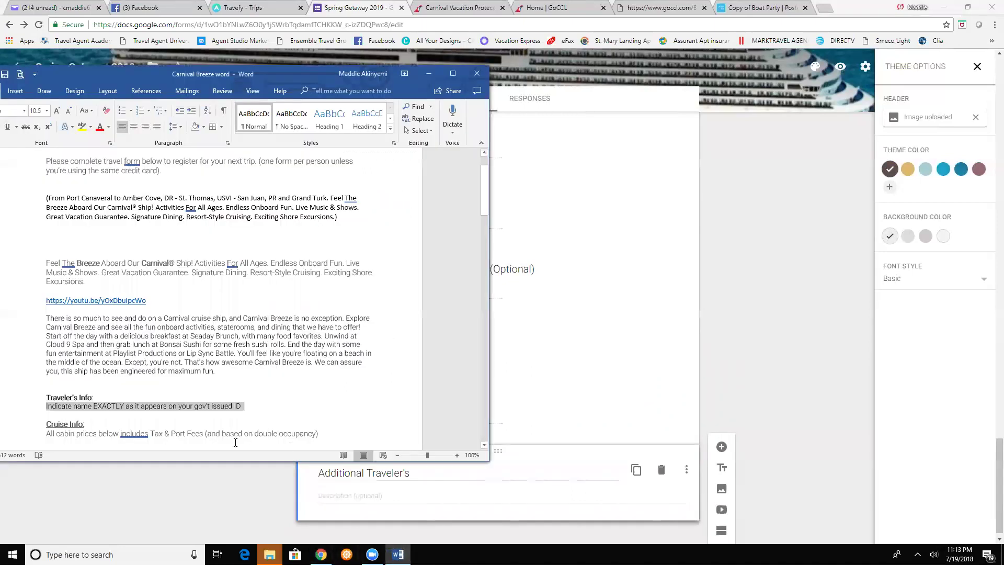
# - Look over the trip details in the Carnival Breeze Word document, then return to the form
pyautogui.scroll(-15, 176, 398)
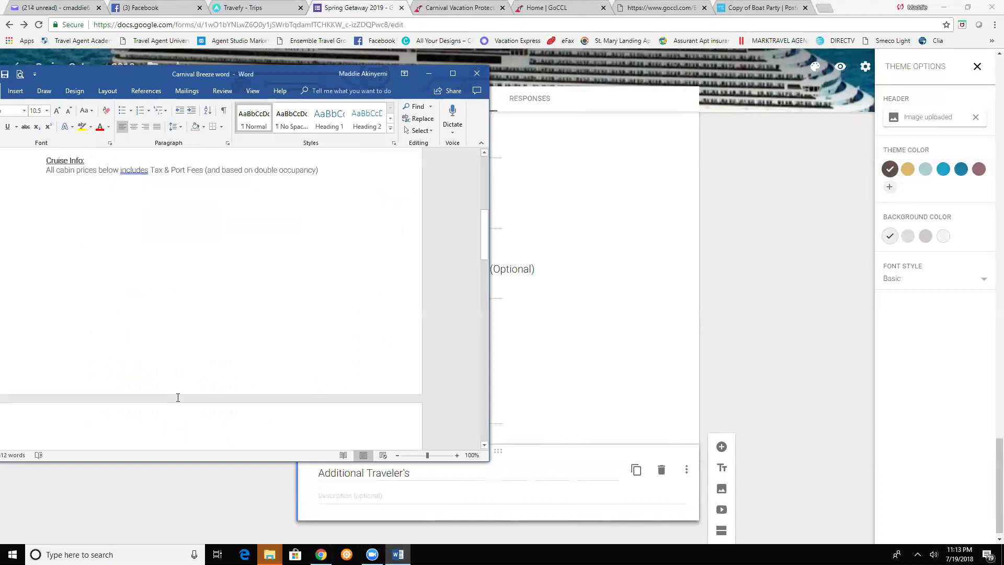
pyautogui.scroll(-3, 178, 398)
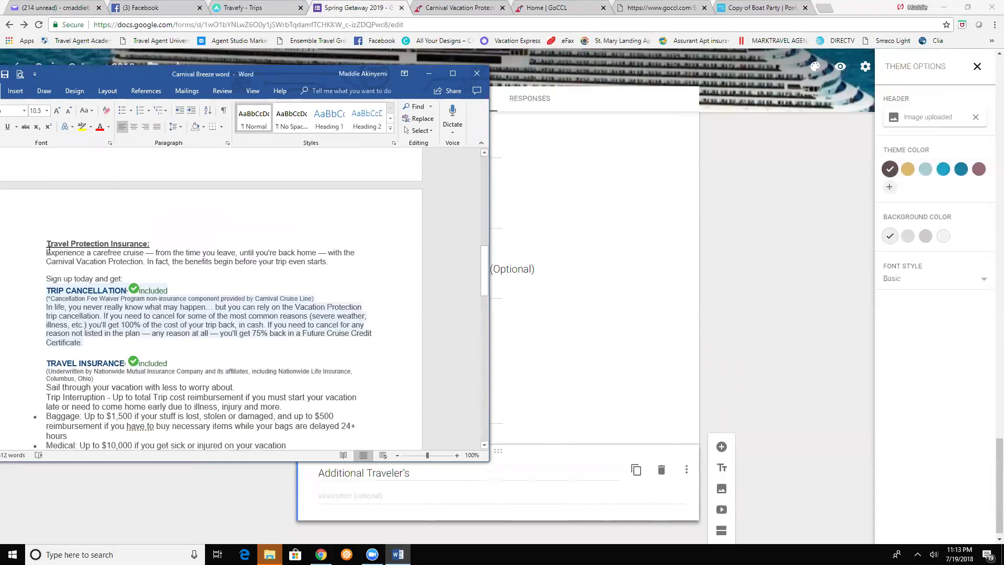
pyautogui.scroll(15, 136, 261)
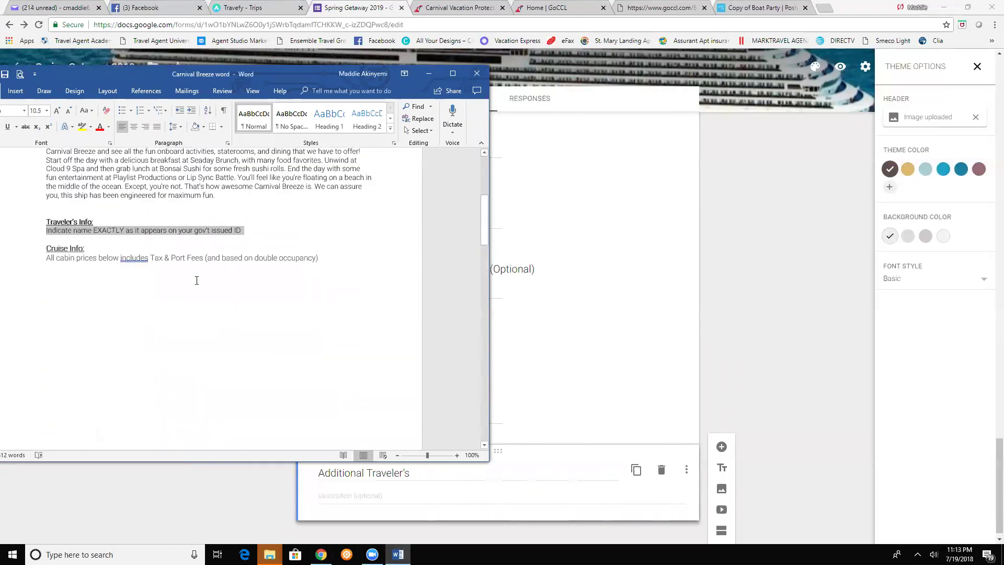
pyautogui.click(567, 302)
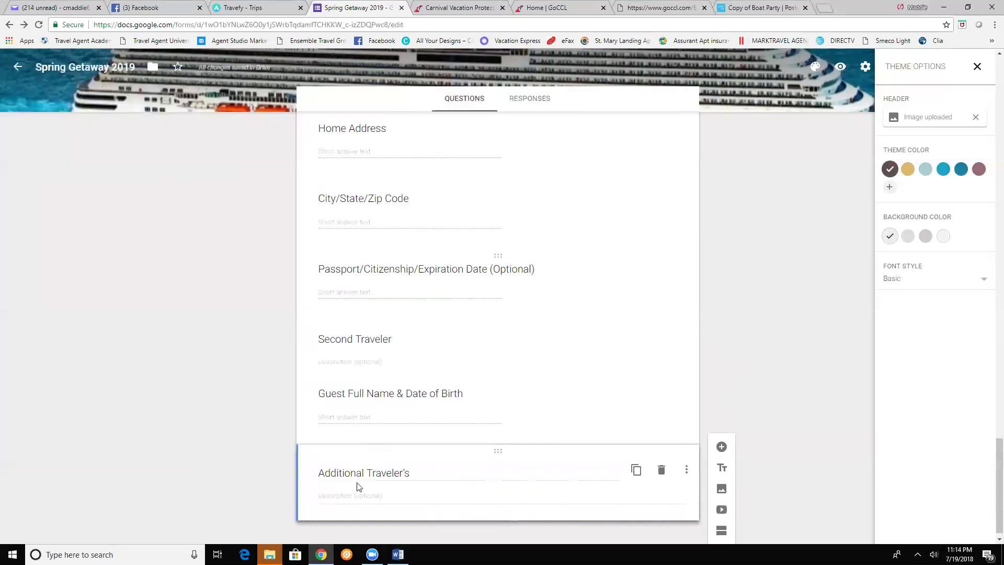
# - Describe double-occupancy pricing and ask for 3rd/4th travelers' names and ages, correcting 'basedd' to 'based'
pyautogui.scroll(-1, 366, 486)
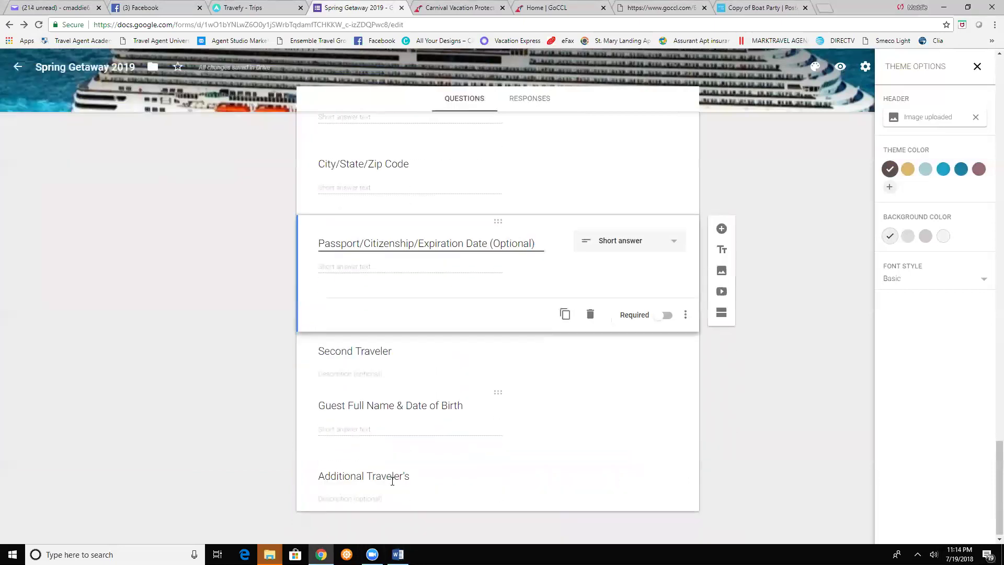
pyautogui.click(357, 499)
pyautogui.write('All posted pri')
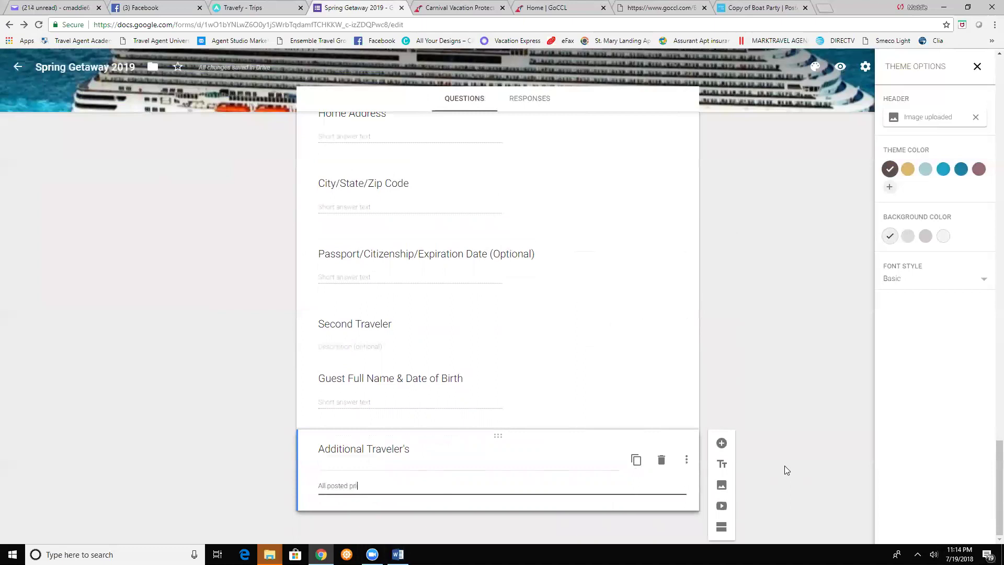
pyautogui.write('ces')
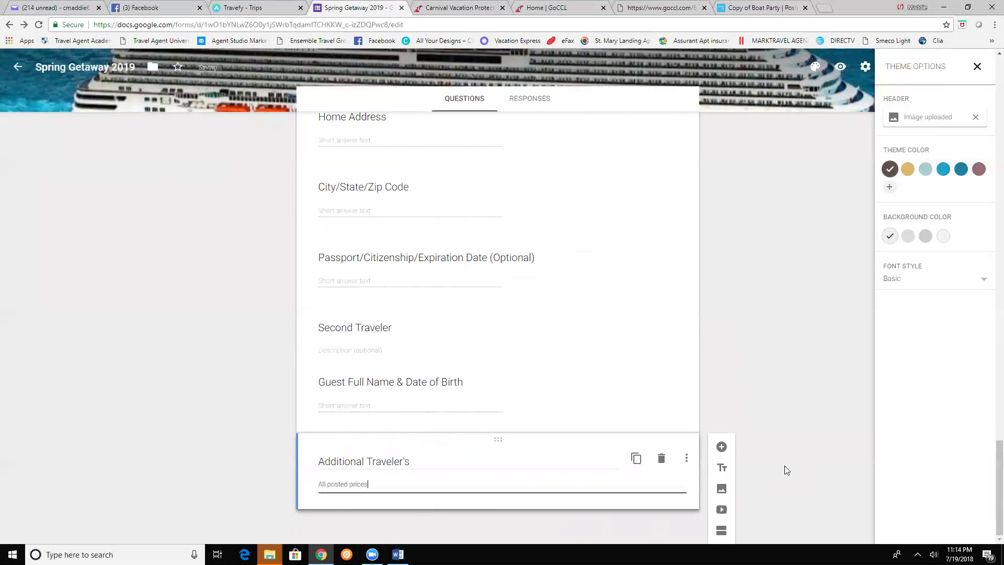
pyautogui.write(' are basedd on double occupancy cabi')
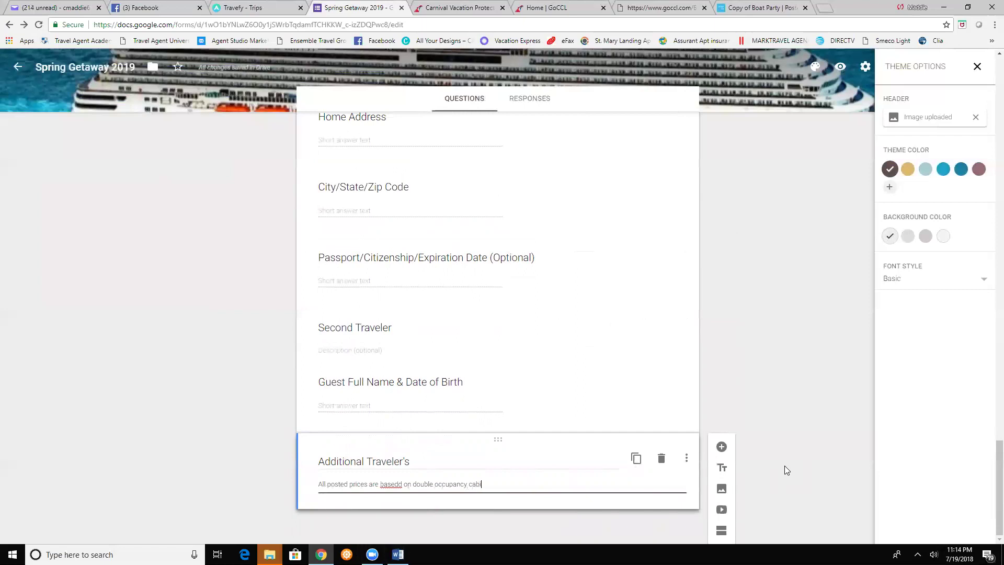
pyautogui.write('ns. however')
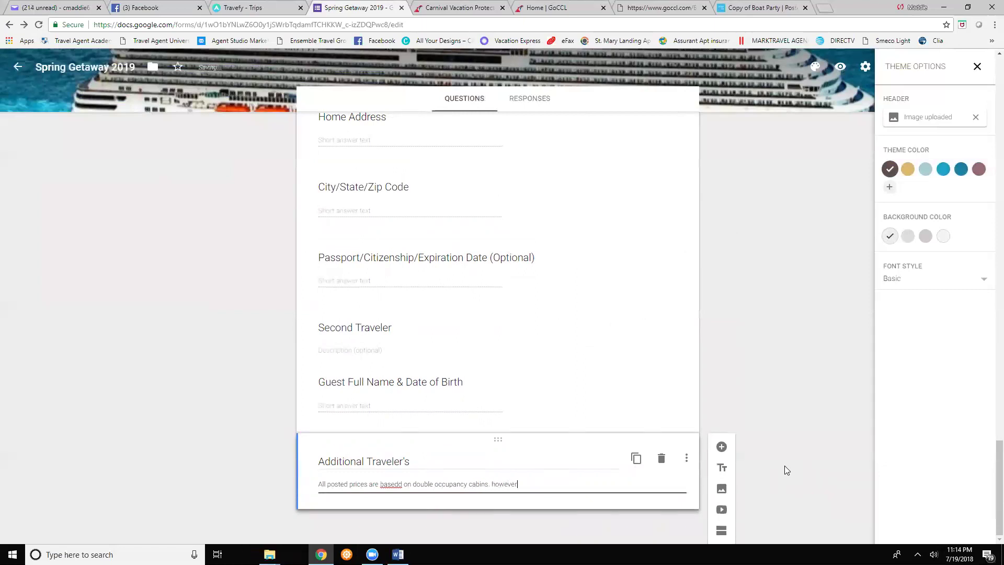
pyautogui.write(', to request a cabin with a 3rd and/or 4th ')
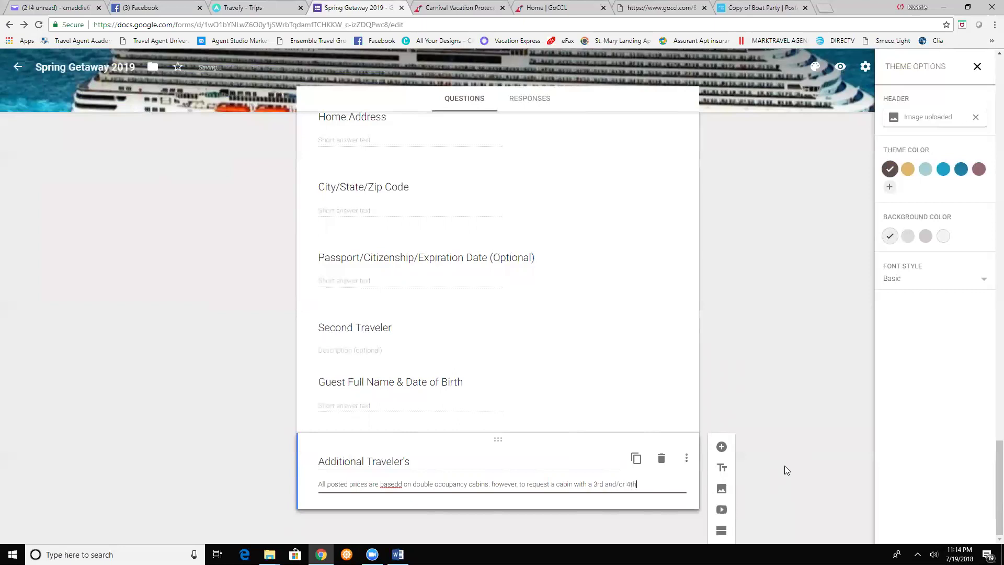
pyautogui.write('travelers, please provi')
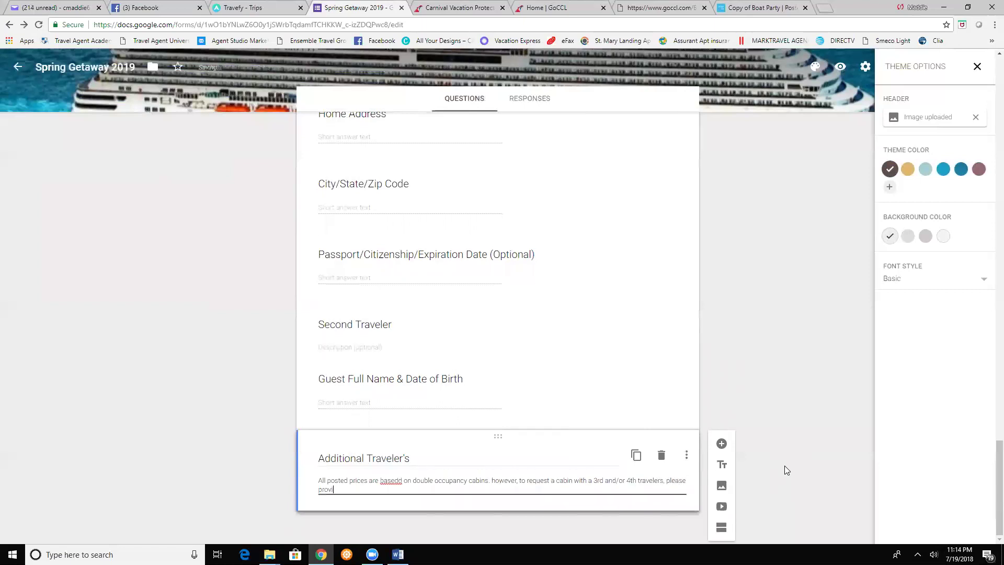
pyautogui.write('de their name(s) and age(s) bellow. We will ')
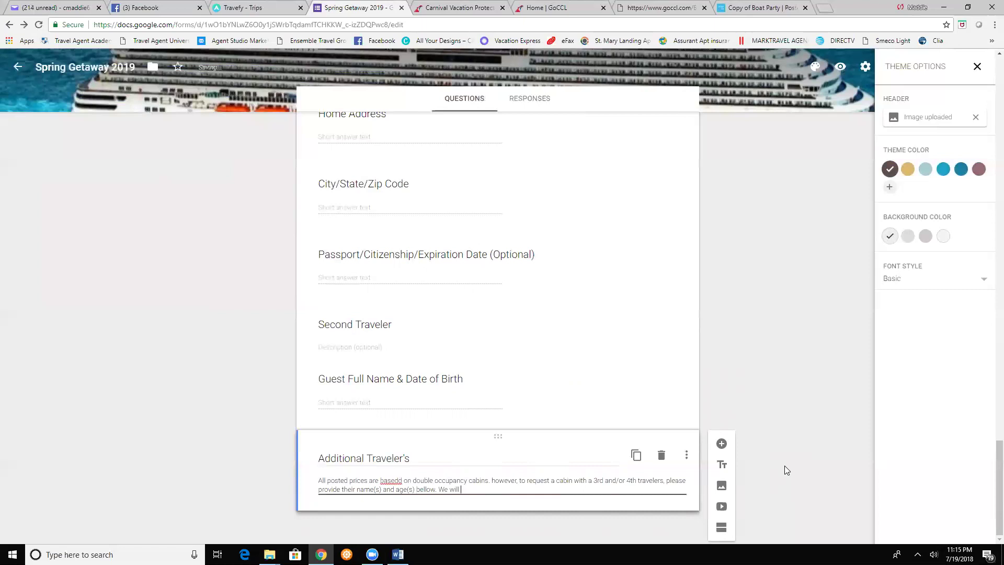
pyautogui.write('contact you with updated cruise fares')
pyautogui.tripleClick(397, 477)
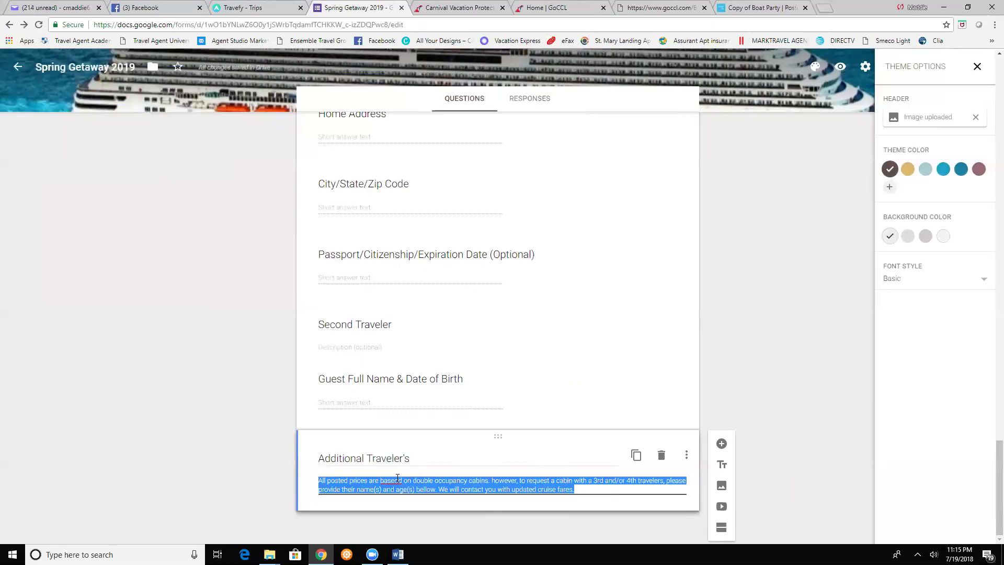
pyautogui.click(401, 480)
pyautogui.press('BackSpace')
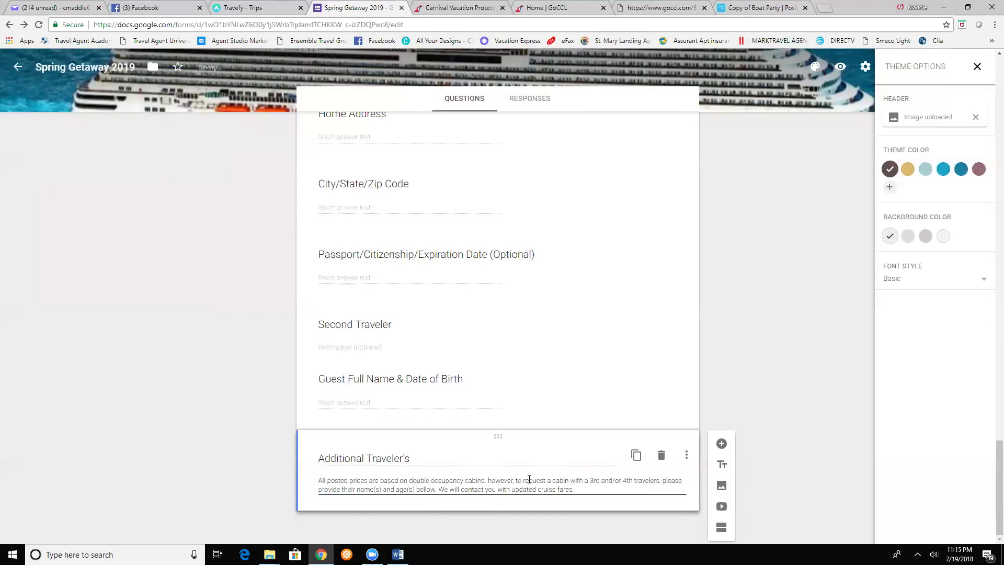
# - Add a short-answer question titled 'Third Traveler Full Name & Date of Birth' below Additional Traveler's
pyautogui.click(722, 445)
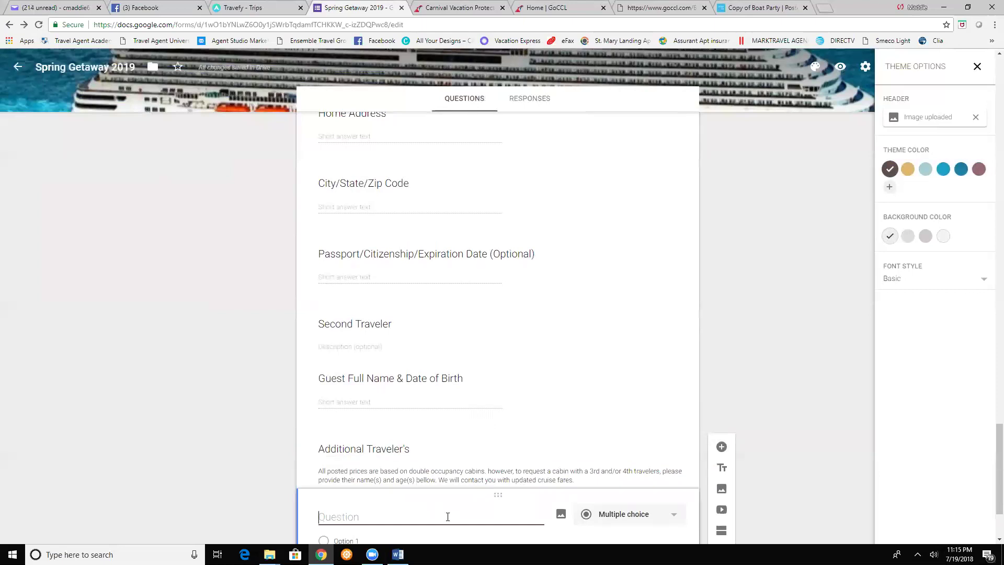
pyautogui.write('3rd')
pyautogui.press('BackSpace')
pyautogui.press('BackSpace')
pyautogui.press('BackSpace')
pyautogui.write('Third')
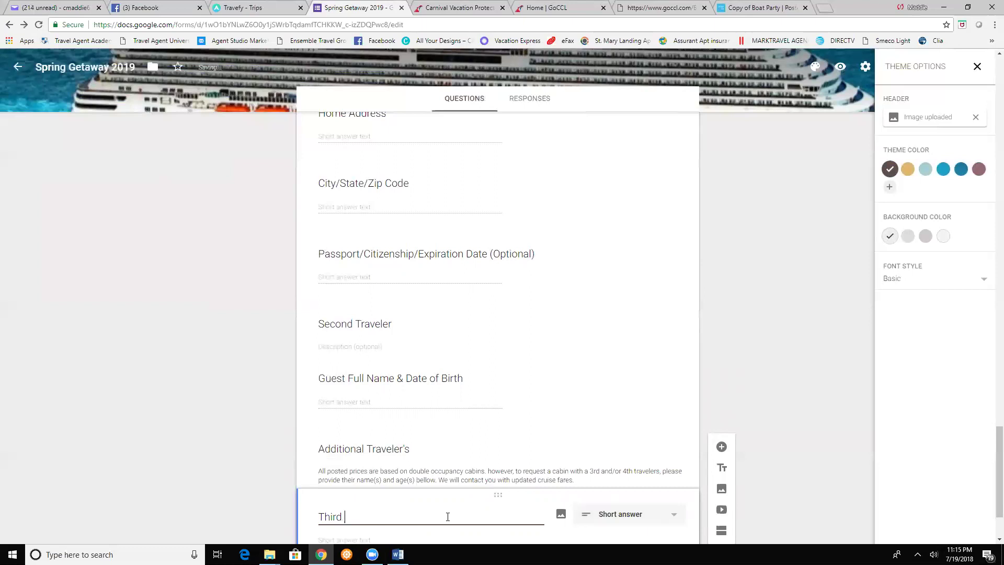
pyautogui.write('Traveler Full Name & Date of Birth')
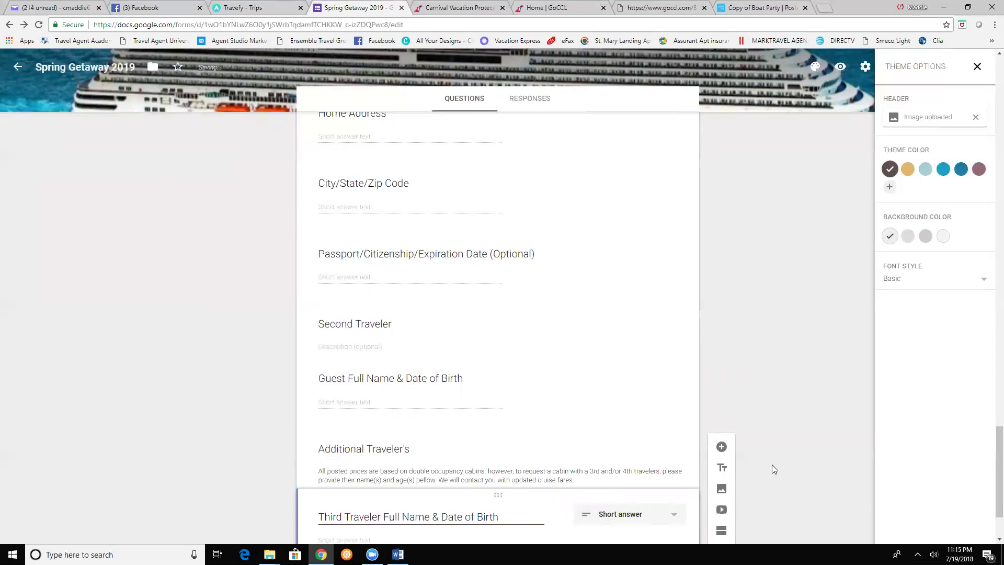
pyautogui.scroll(-2, 771, 464)
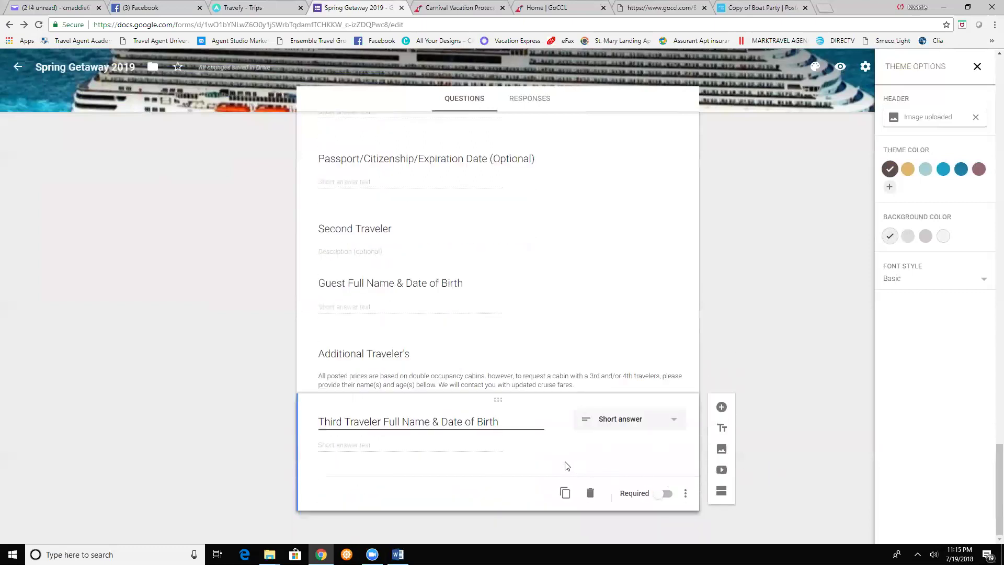
# - Add a question titled 'Fourth Traveler Full Name & Date of Birth', fixing the missing 'r' in 'Fouth'
pyautogui.click(722, 407)
pyautogui.write('F')
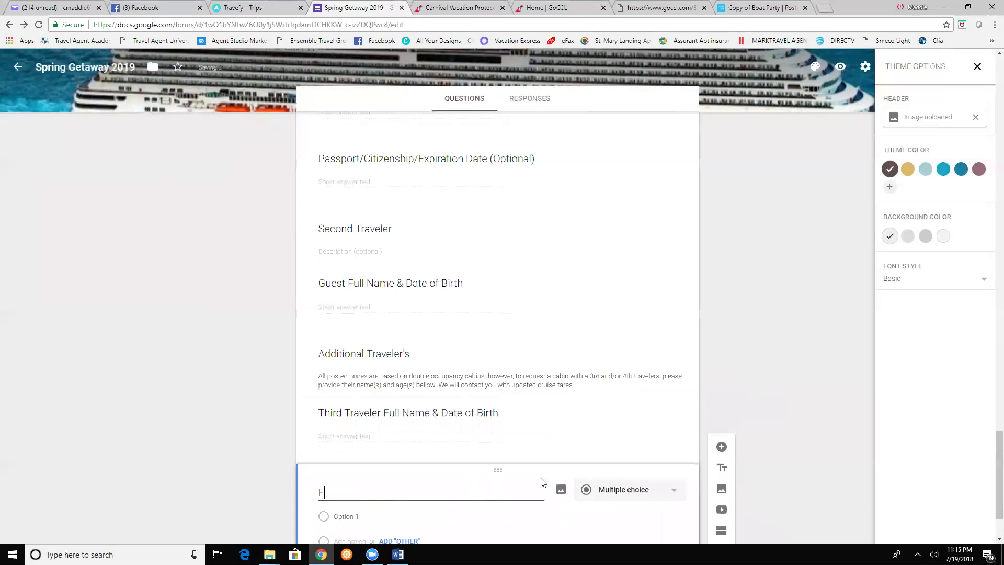
pyautogui.write('outh Trav')
pyautogui.click(335, 493)
pyautogui.write('r')
pyautogui.click(381, 492)
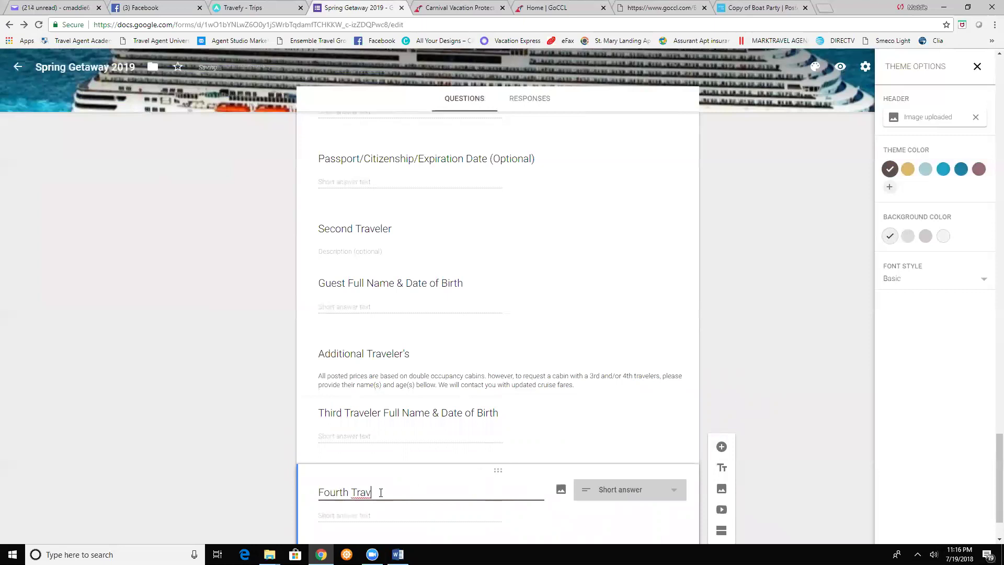
pyautogui.write('eler')
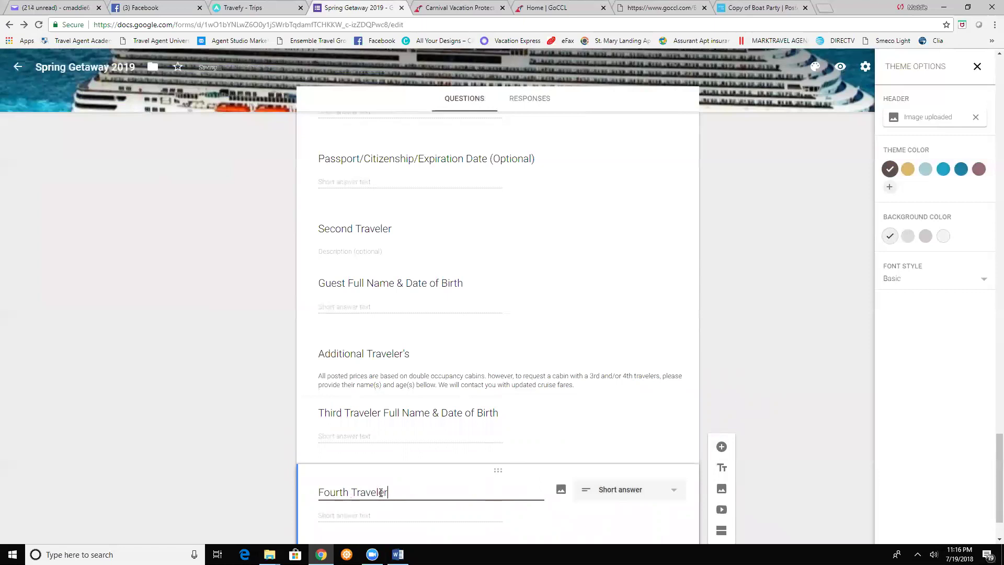
pyautogui.write(' Full Name & Dat')
pyautogui.press('BackSpace')
pyautogui.press('BackSpace')
pyautogui.press('BackSpace')
pyautogui.write('Date of')
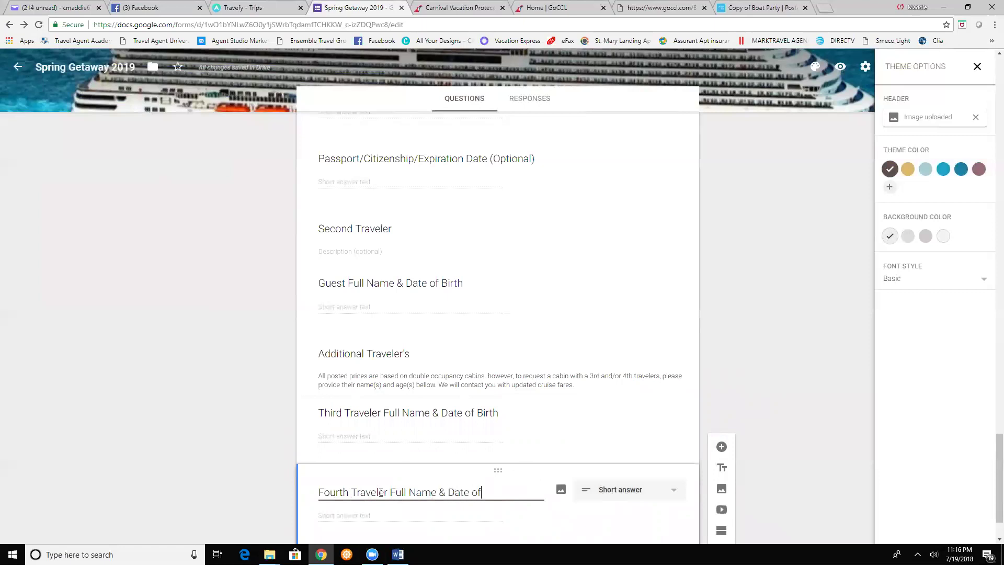
pyautogui.write(' Birth')
pyautogui.click(795, 401)
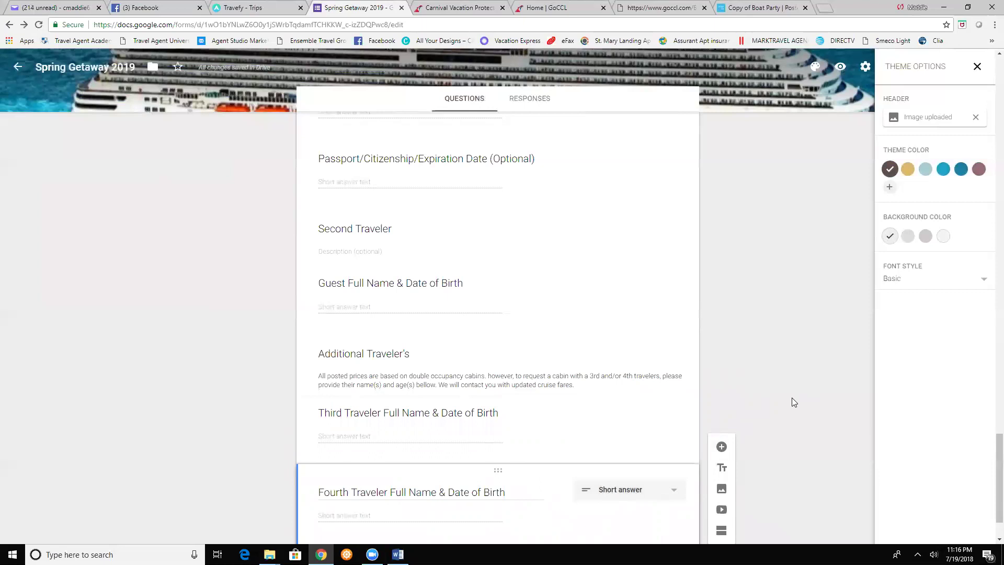
pyautogui.scroll(3, 678, 299)
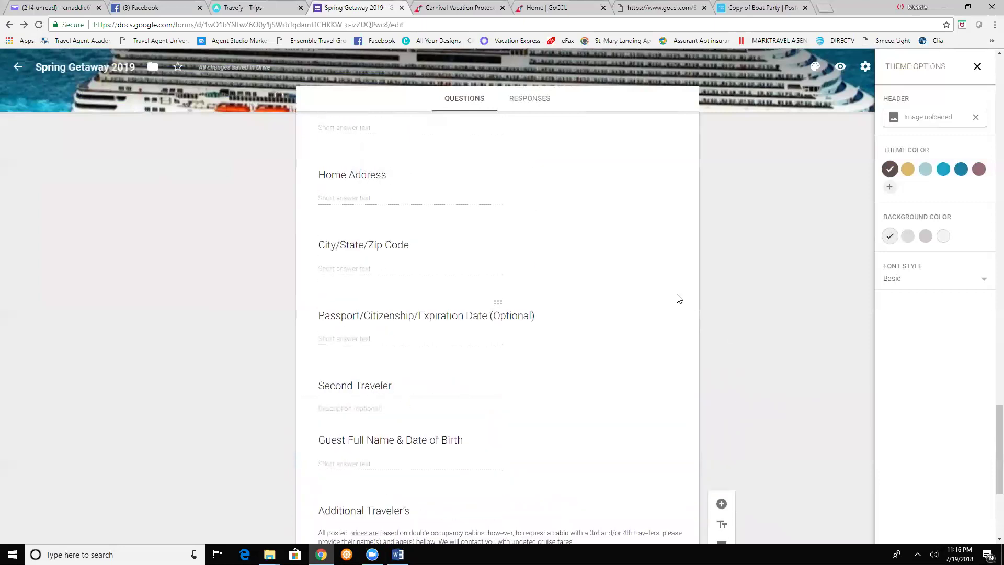
pyautogui.scroll(15, 679, 298)
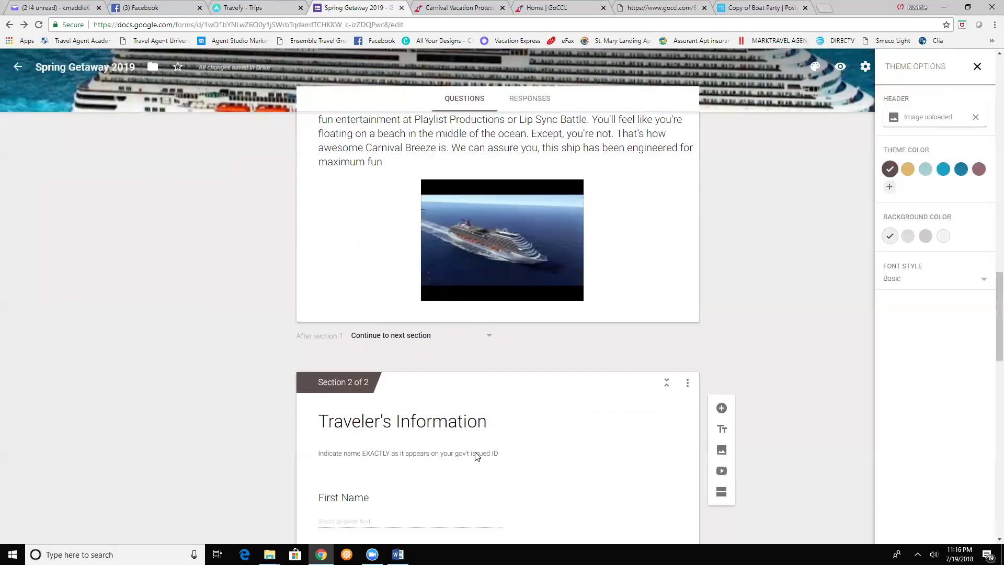
pyautogui.scroll(-1, 476, 457)
pyautogui.scroll(-1, 477, 456)
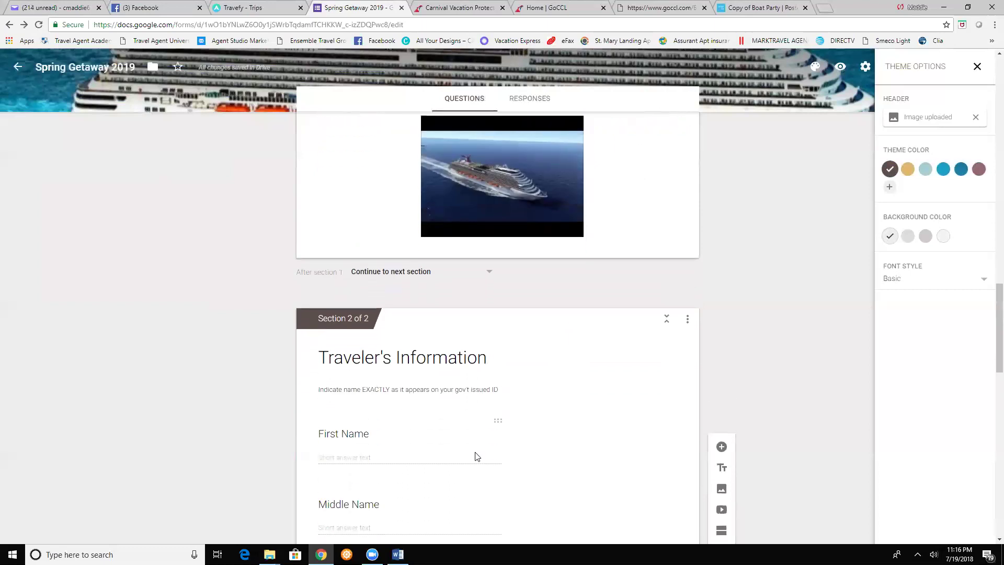
pyautogui.scroll(-6, 476, 456)
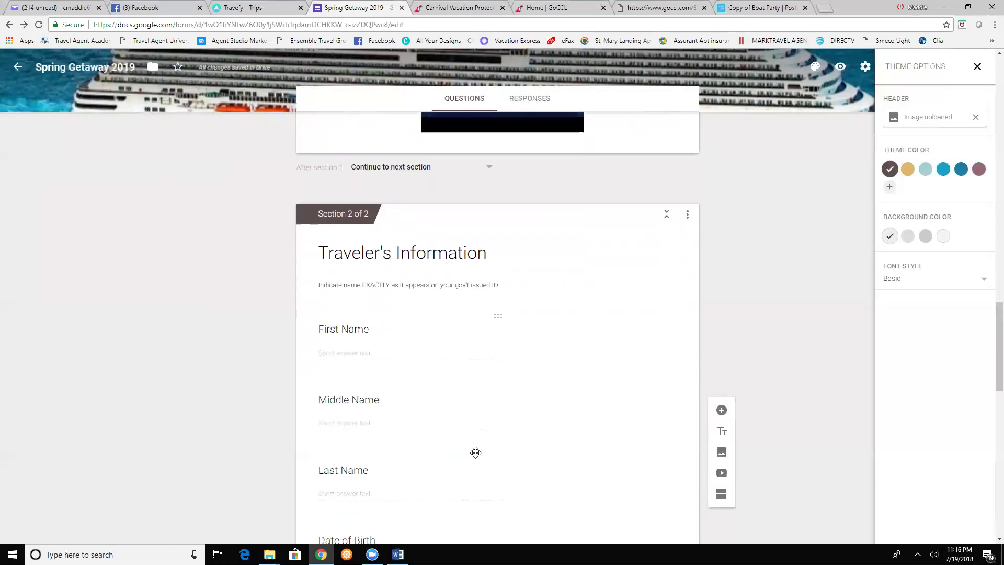
pyautogui.scroll(-10, 475, 452)
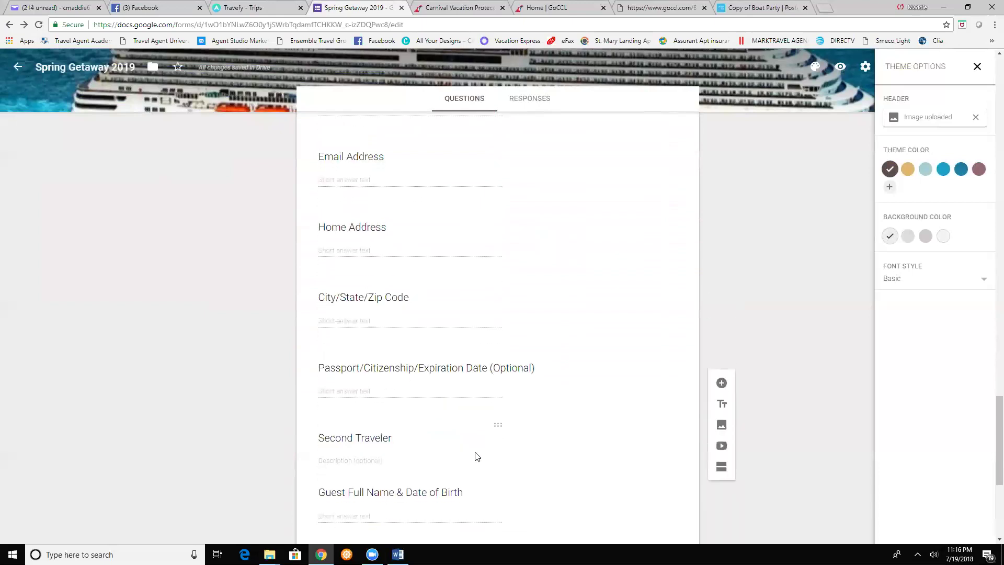
pyautogui.click(476, 457)
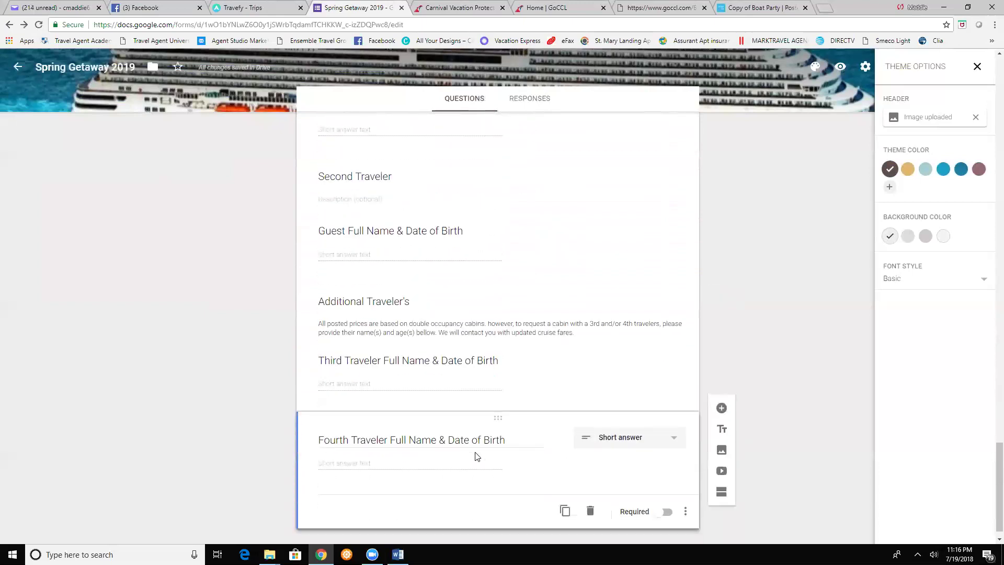
# - Add a new section named 'Cruise Information' and bring the Carnival Breeze Word notes forward
pyautogui.click(721, 492)
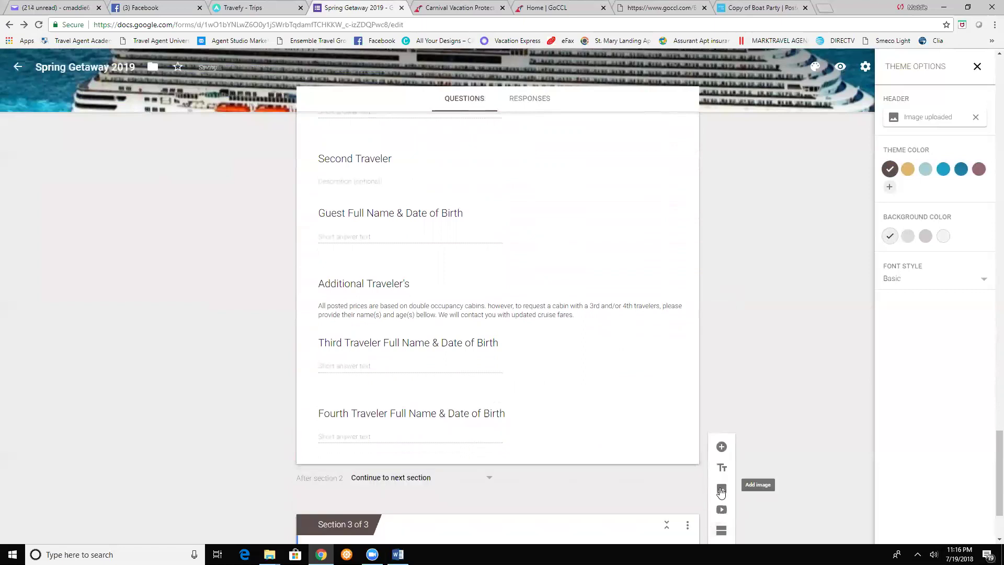
pyautogui.scroll(-2, 509, 454)
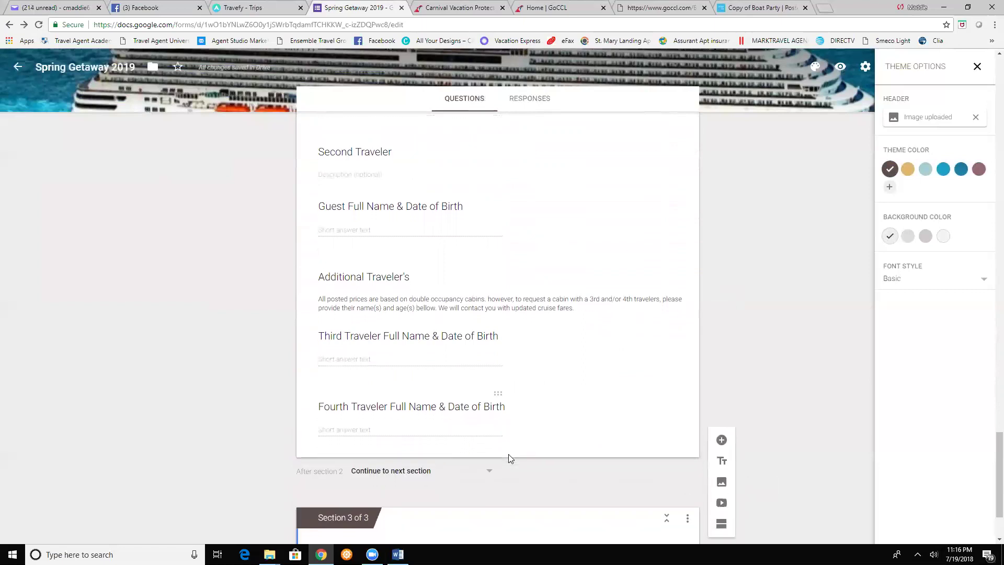
pyautogui.click(431, 466)
pyautogui.write('Cruise I')
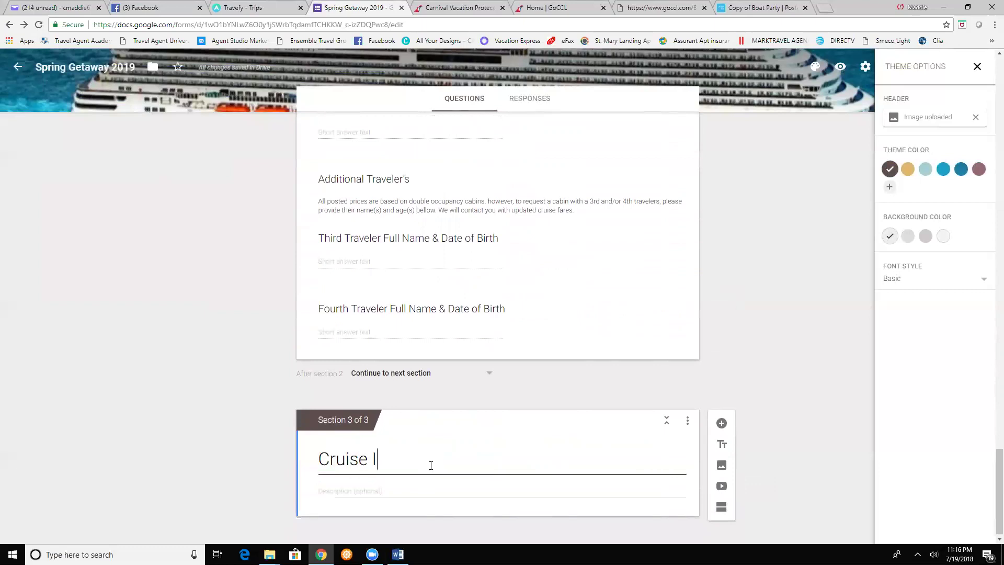
pyautogui.write('nform')
pyautogui.press('BackSpace')
pyautogui.write('rmation')
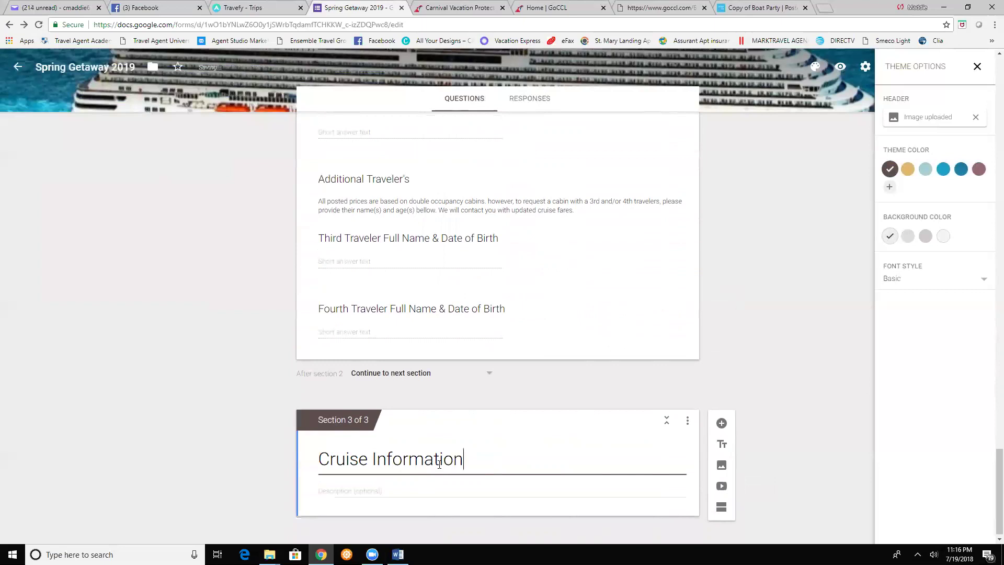
pyautogui.click(381, 489)
pyautogui.click(397, 554)
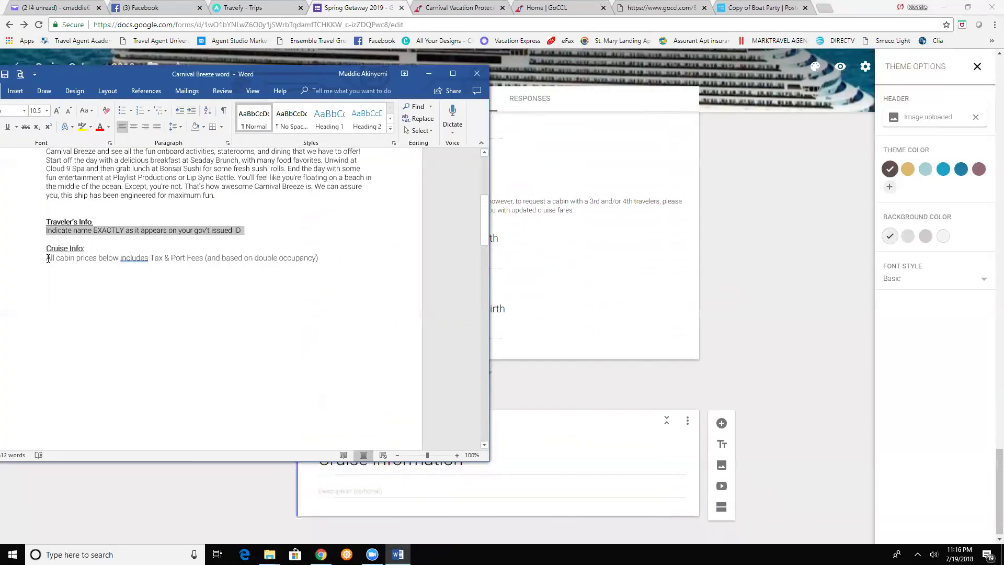
# - Copy the Word sentence about cabin prices including Tax & Port Fees, returning to the section description
pyautogui.moveTo(47, 258); pyautogui.dragTo(314, 264)
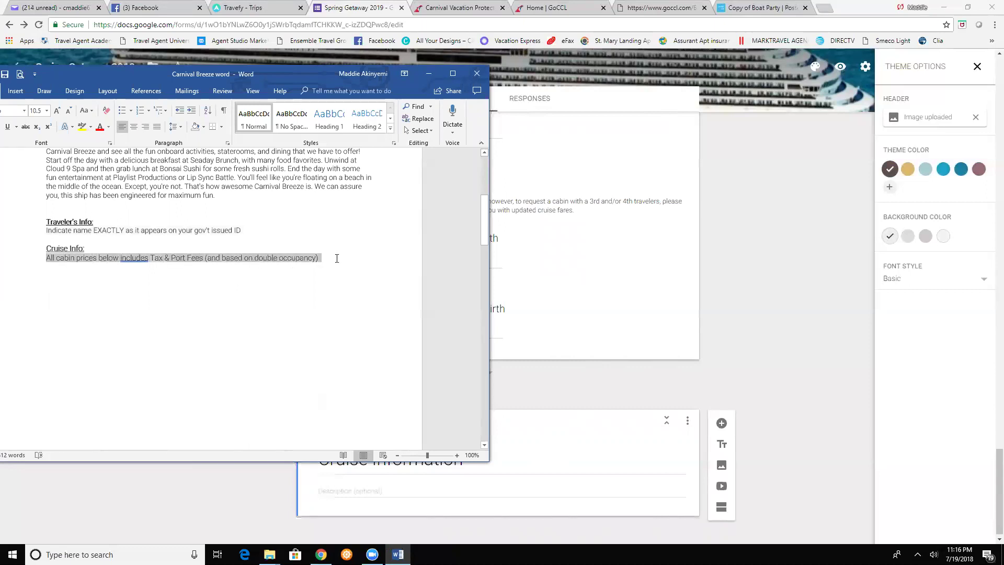
pyautogui.rightClick(300, 256)
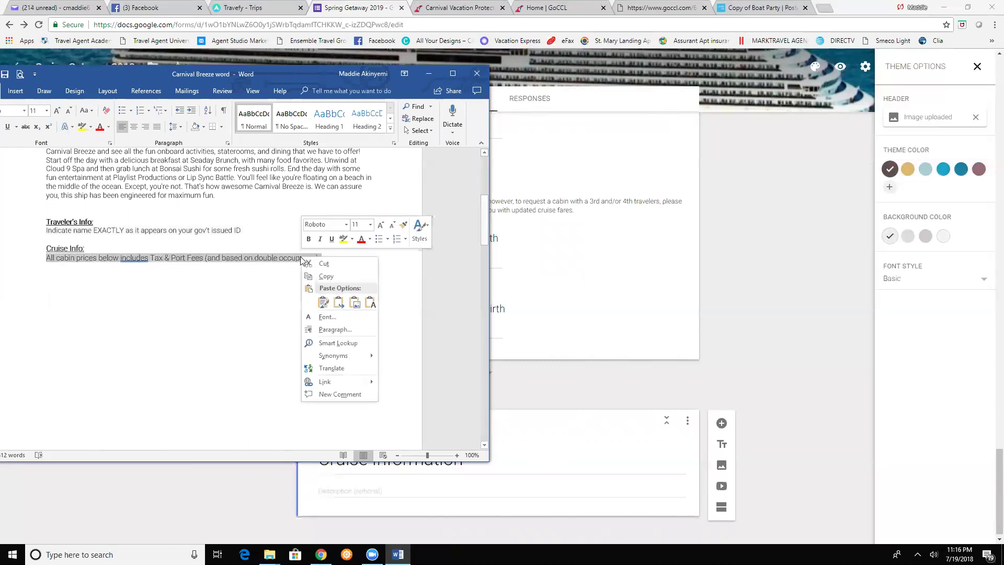
pyautogui.click(319, 278)
pyautogui.click(514, 464)
pyautogui.click(328, 489)
pyautogui.rightClick(328, 489)
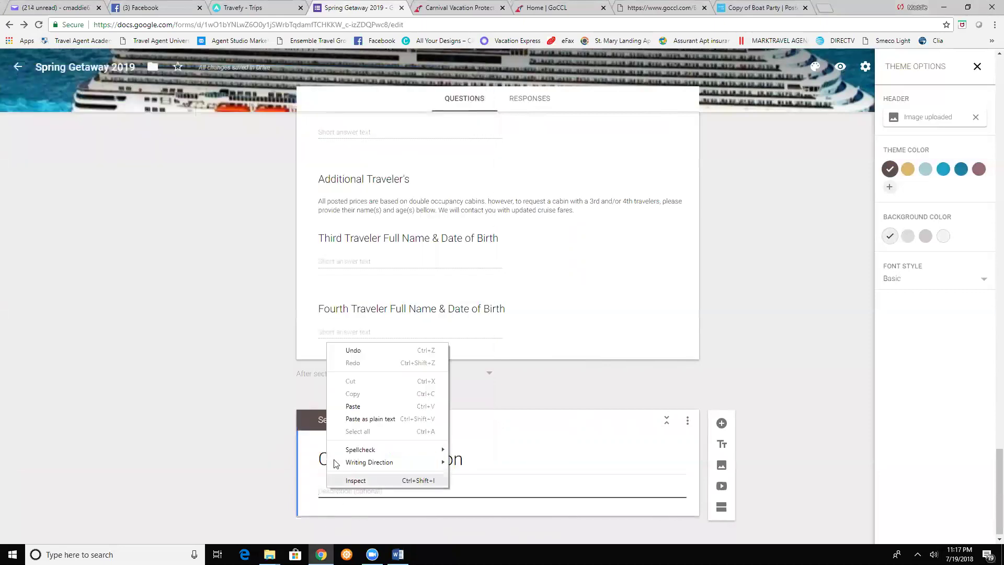
# - Paste the cabin-price note into the Cruise Information description and add a new question below it
pyautogui.click(352, 406)
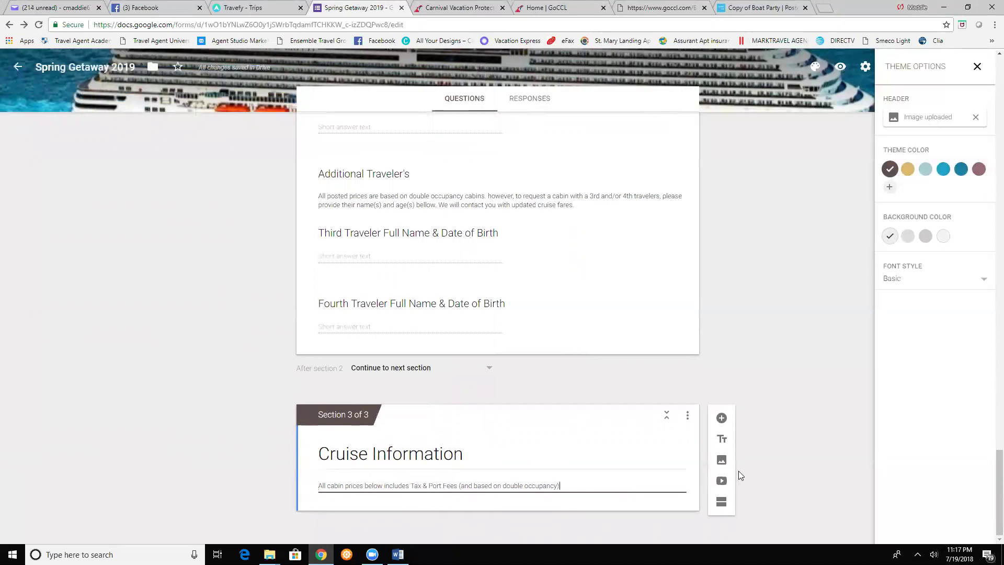
pyautogui.click(721, 417)
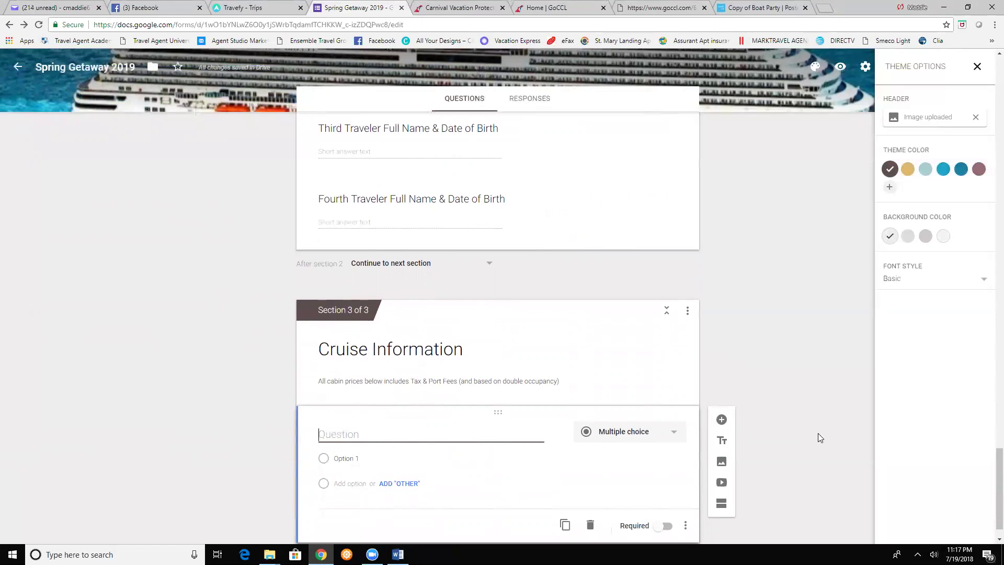
# - Make a Checkboxes question 'Cabin Category' with first option 'Interior $829.85', then start adding its photo
pyautogui.write('Cabin Category')
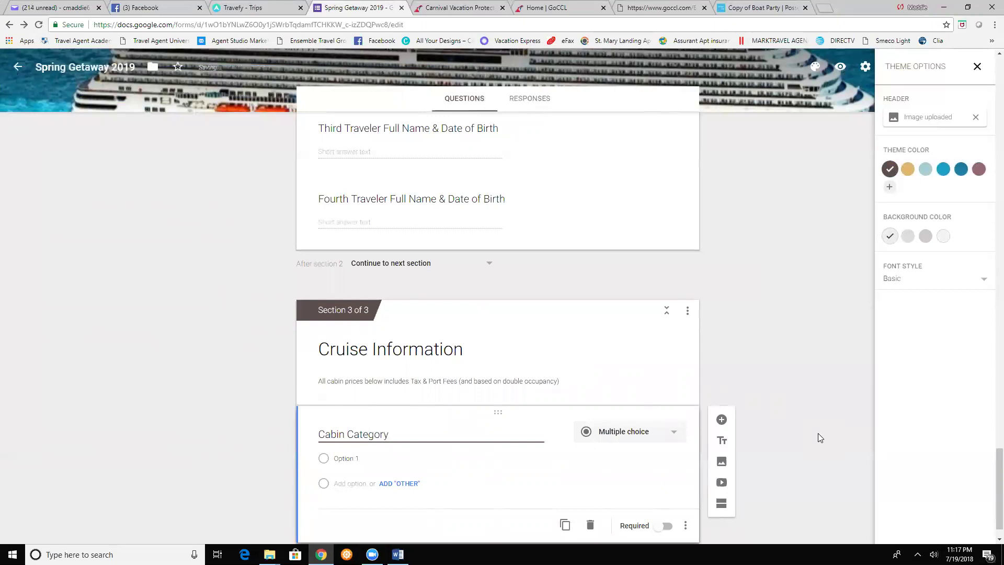
pyautogui.click(657, 435)
pyautogui.click(653, 341)
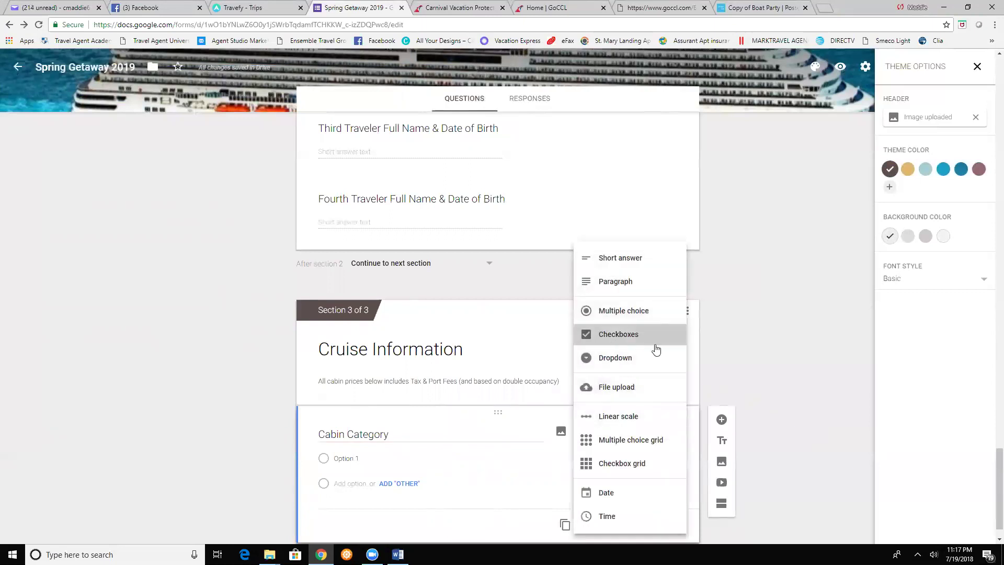
pyautogui.click(349, 460)
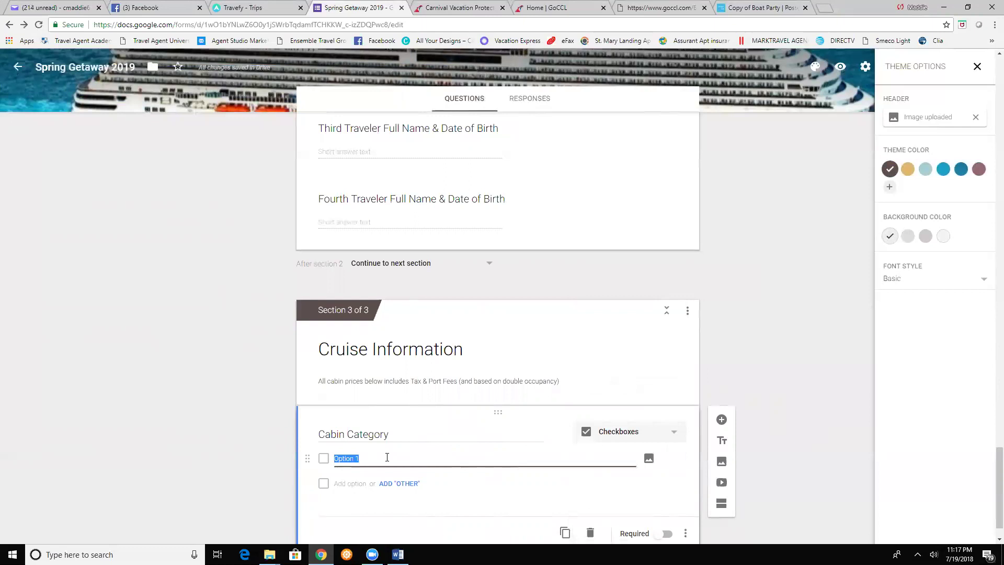
pyautogui.write('Interior $829.85')
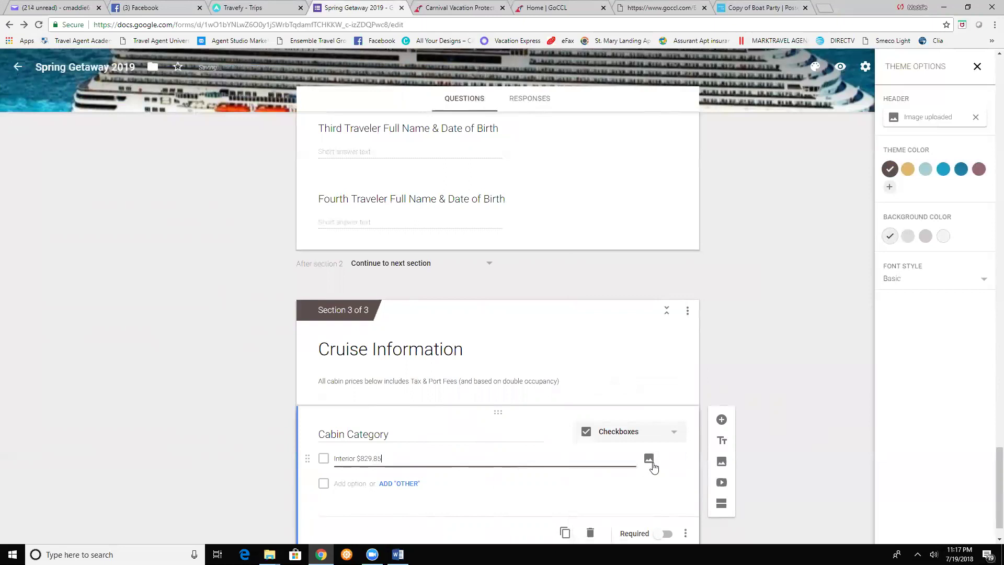
pyautogui.click(647, 460)
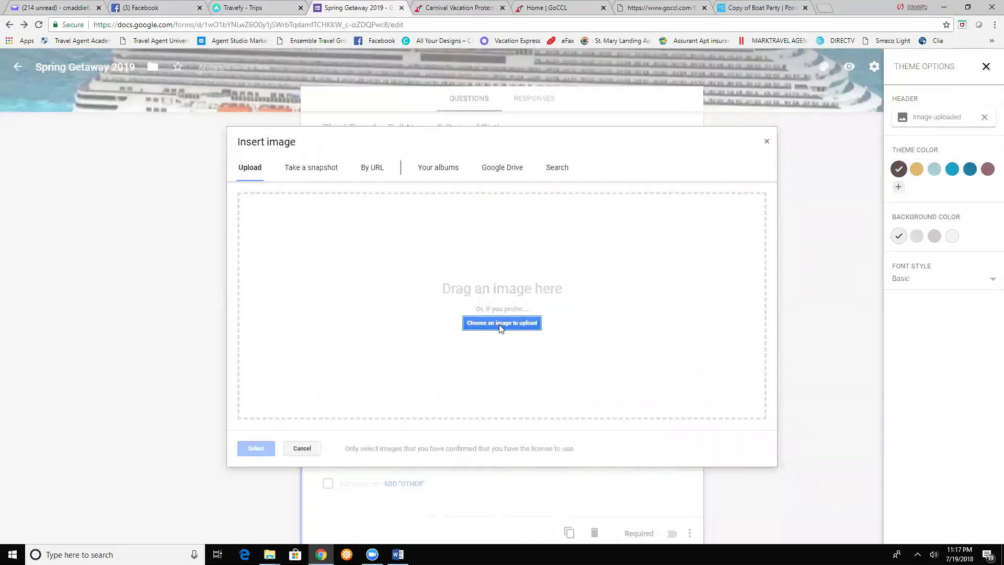
# - Attach the Carnival Breeze interior photo to the Interior option and append 'Per Person' to its text
pyautogui.click(499, 324)
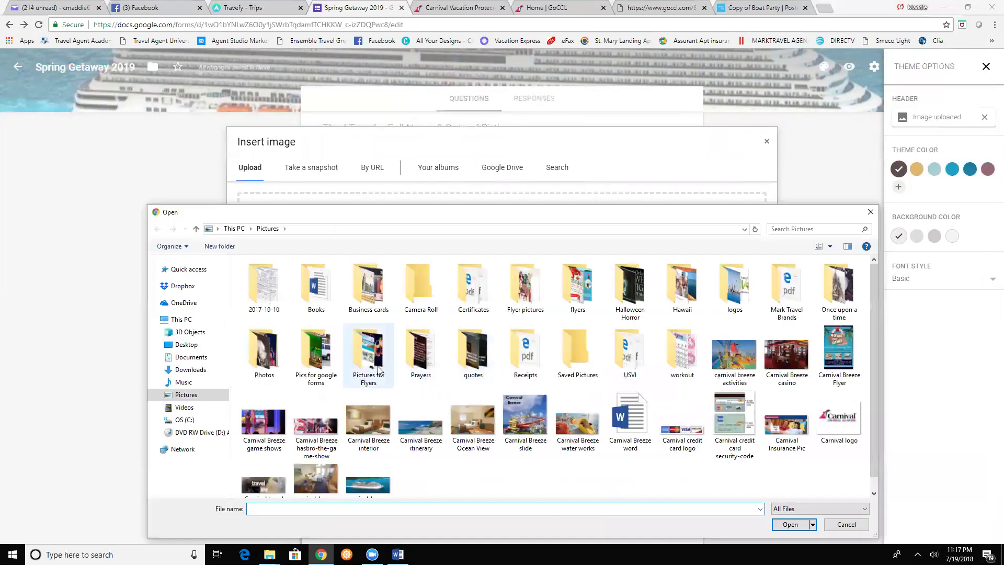
pyautogui.click(371, 437)
pyautogui.doubleClick(372, 436)
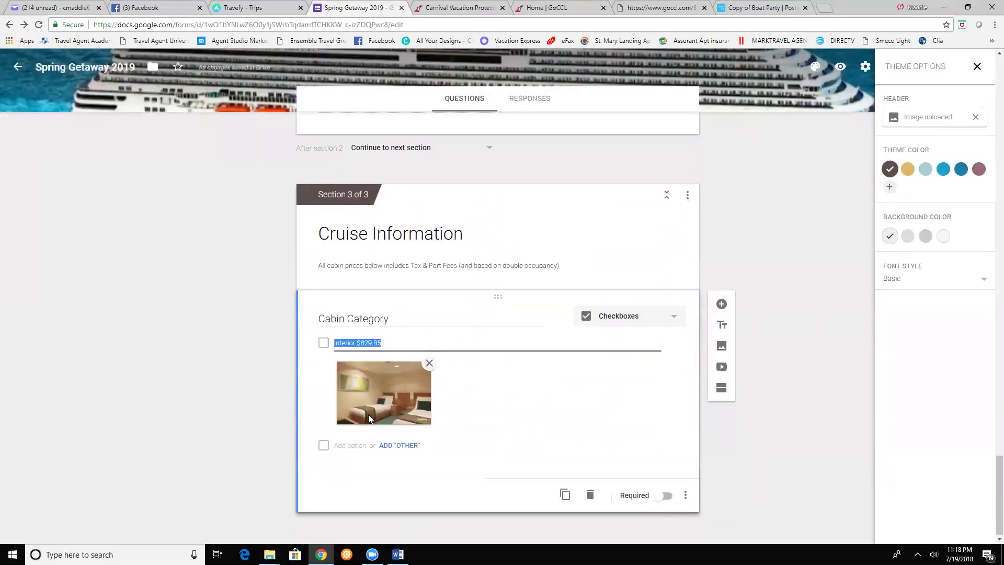
pyautogui.click(384, 341)
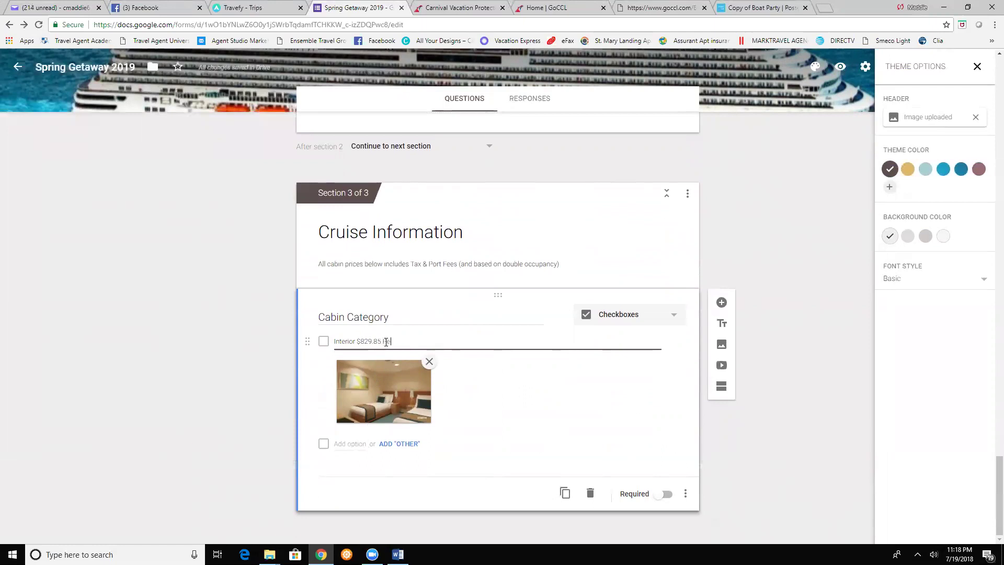
pyautogui.write('Per Person')
# - Add cabin options 'Ocean View (Sold Out)' and 'Balcony $1079.85 Per Person'
pyautogui.click(350, 444)
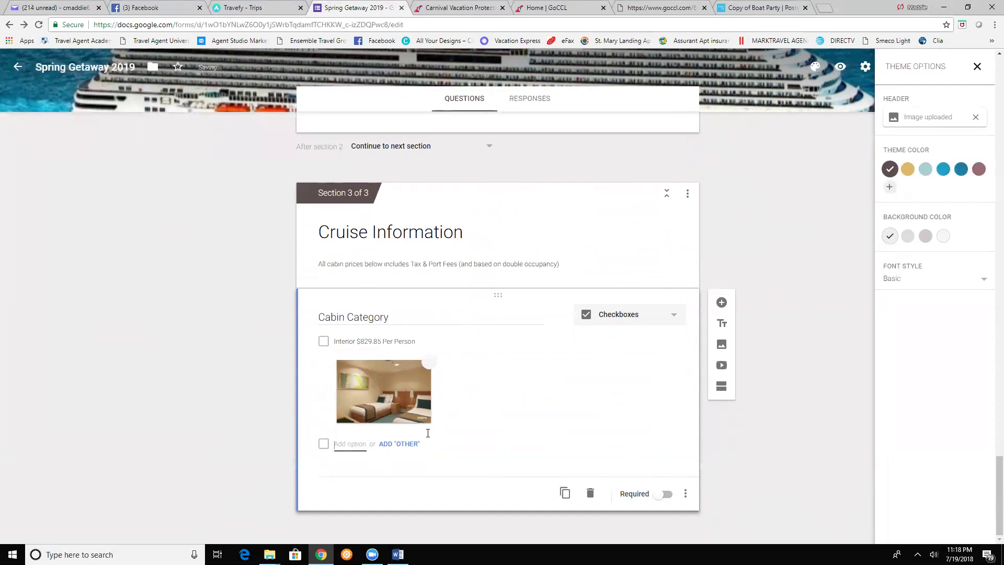
pyautogui.write('Ocean')
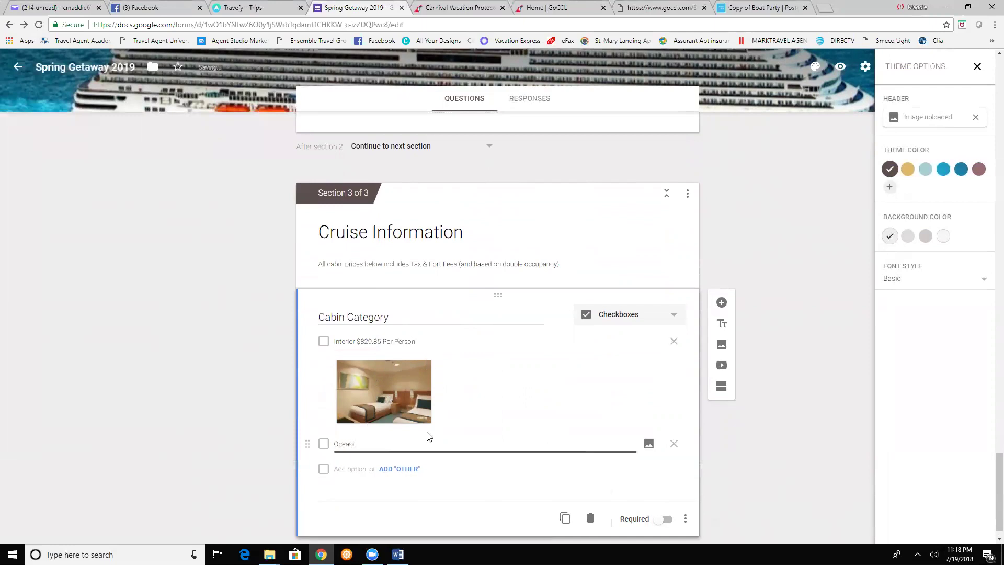
pyautogui.write(' View')
pyautogui.write('sol')
pyautogui.write('Sold Out)')
pyautogui.click(341, 469)
pyautogui.write('Balcony ')
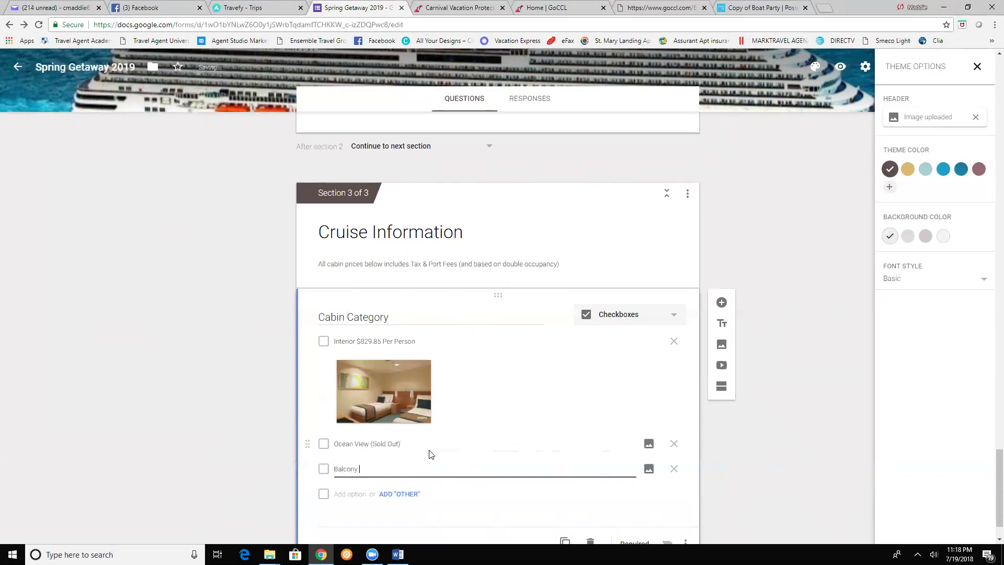
pyautogui.write('$1079.85 Per Person')
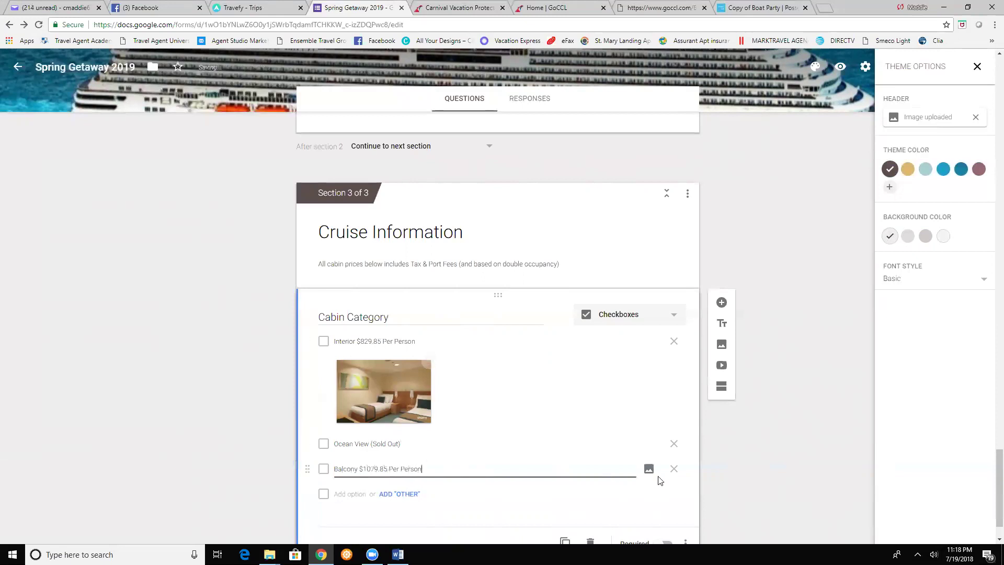
# - Upload the Carnival Breeze Ocean View photo beneath the Ocean View (Sold Out) option
pyautogui.click(651, 473)
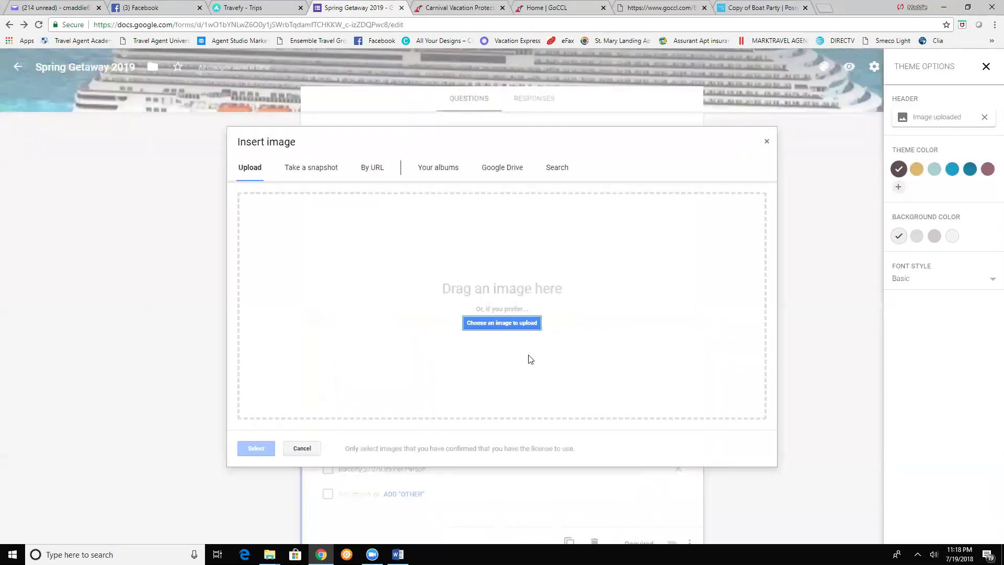
pyautogui.click(515, 324)
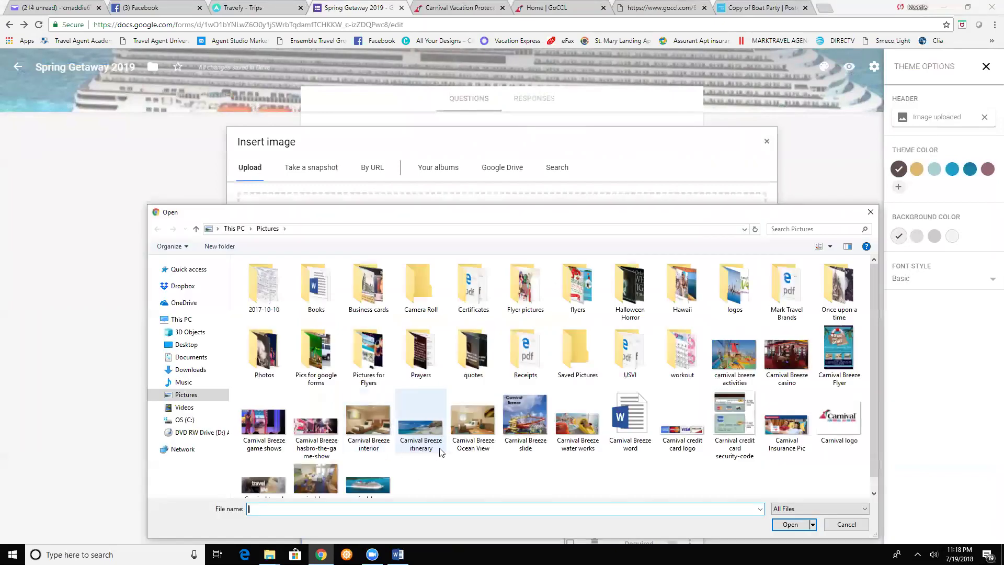
pyautogui.click(481, 433)
pyautogui.doubleClick(482, 436)
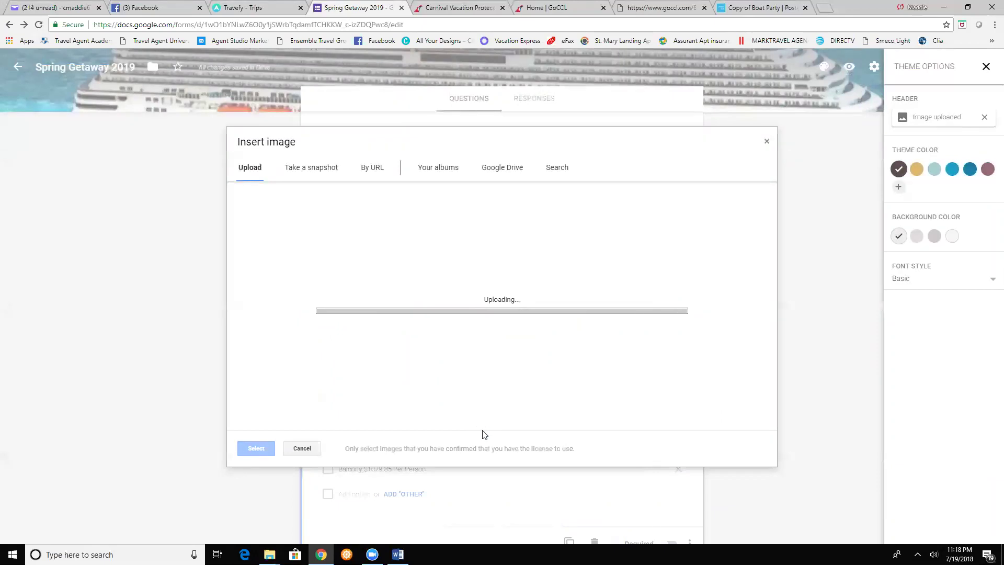
pyautogui.scroll(-3, 496, 462)
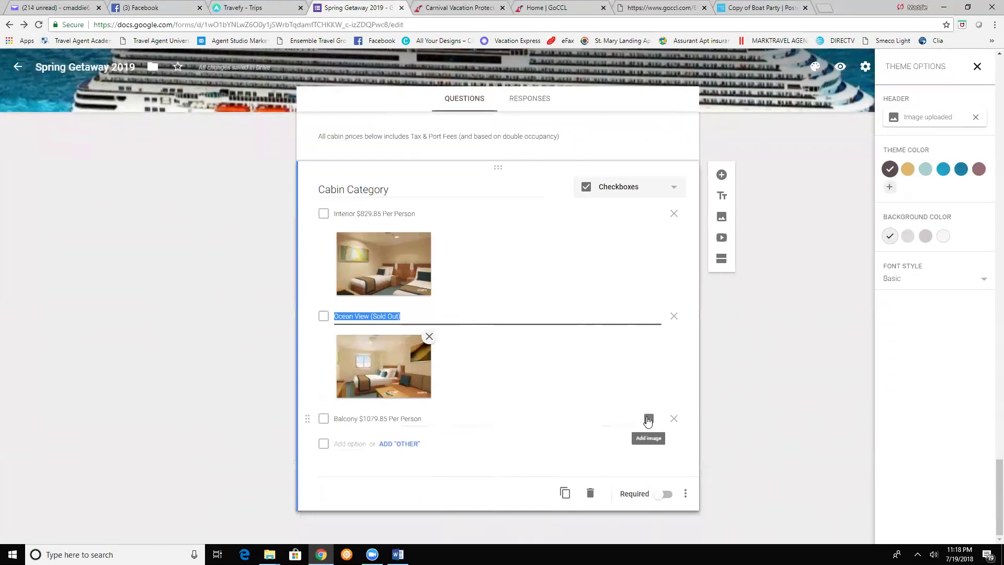
# - Upload the carnival-breeze-balcony photo beneath the Balcony $1079.85 Per Person option
pyautogui.click(647, 418)
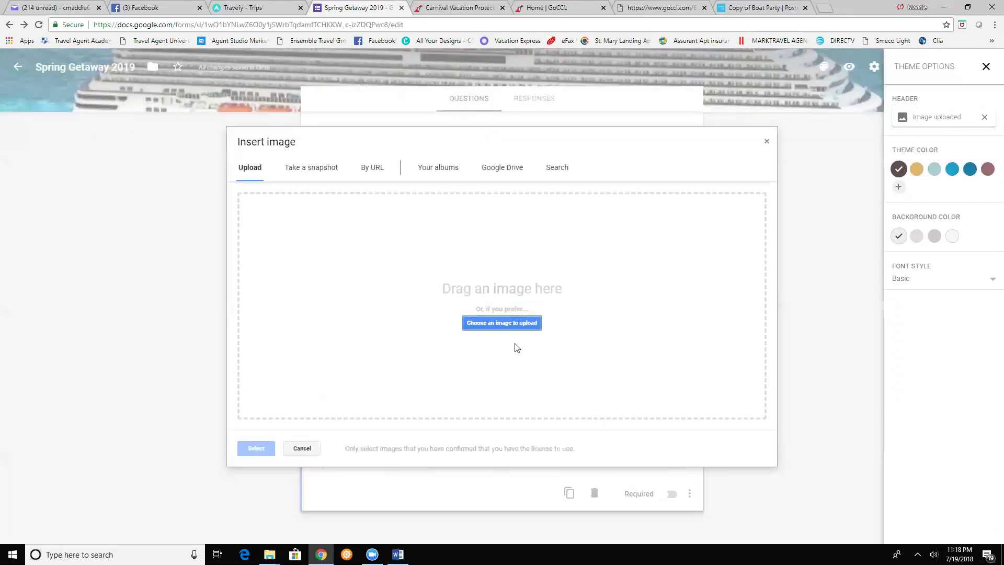
pyautogui.click(520, 331)
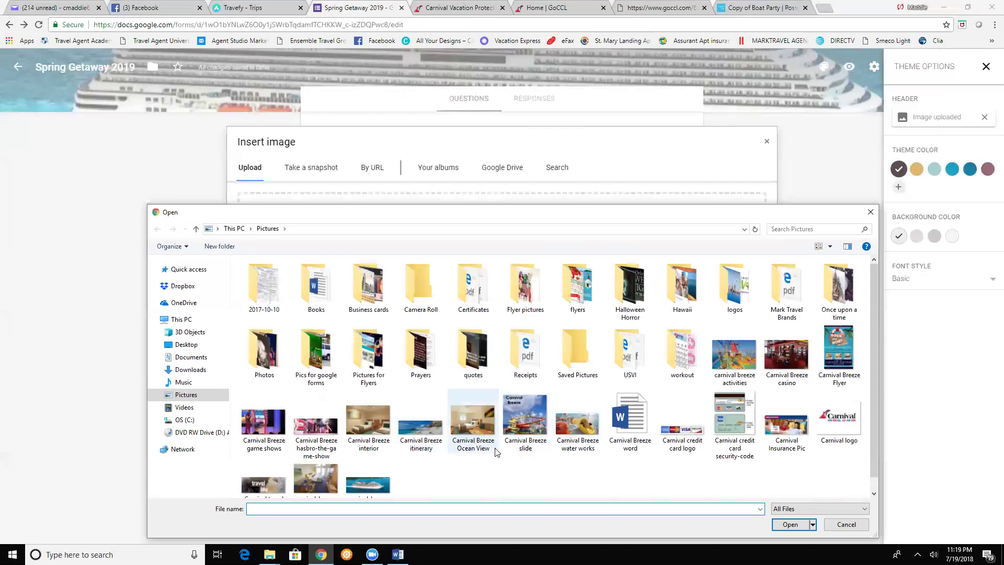
pyautogui.scroll(-1, 473, 449)
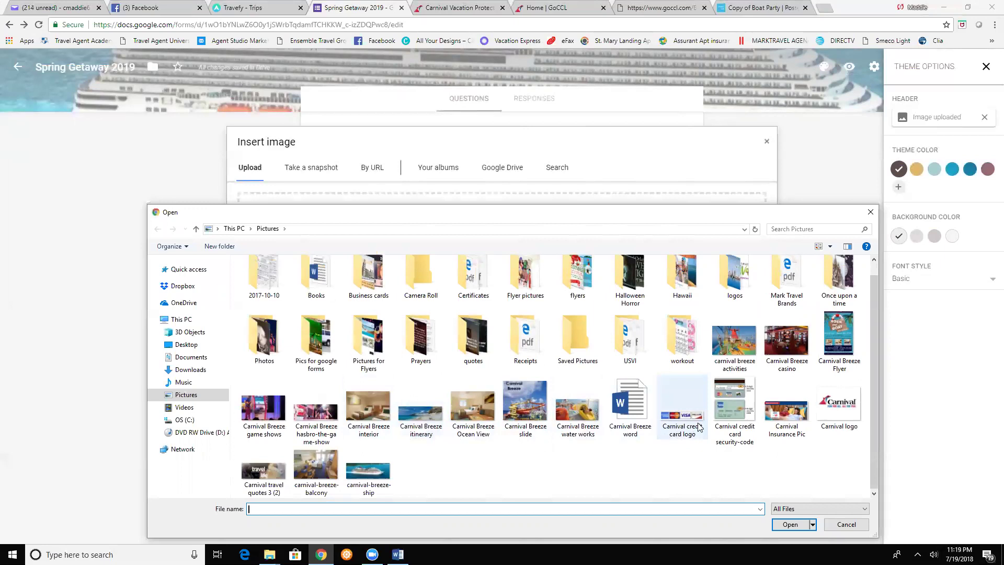
pyautogui.doubleClick(317, 481)
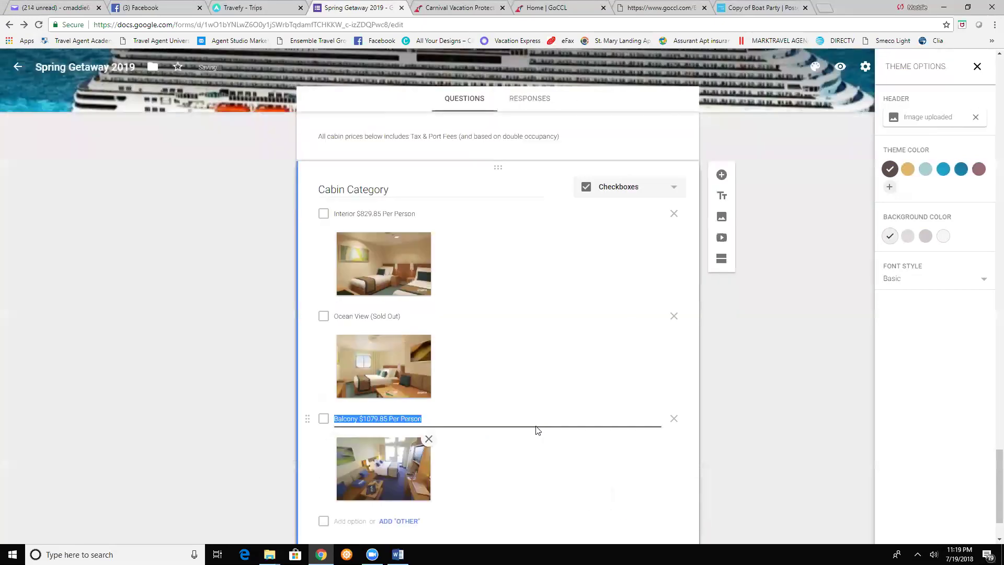
pyautogui.scroll(-2, 418, 262)
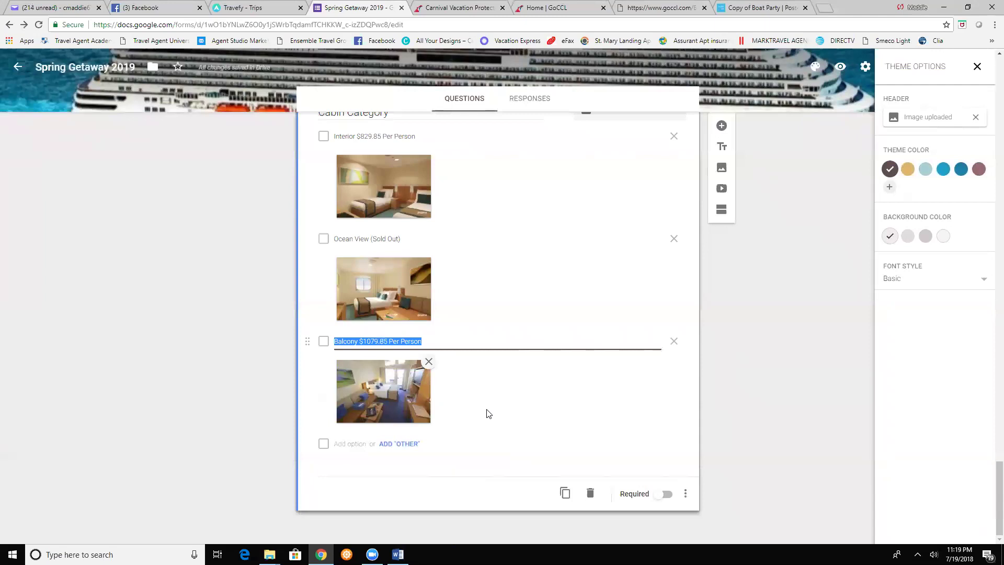
# - Create checkbox question 'Bed' with options 'One Bed Together' and 'Two separate bed (Twin)'
pyautogui.click(722, 125)
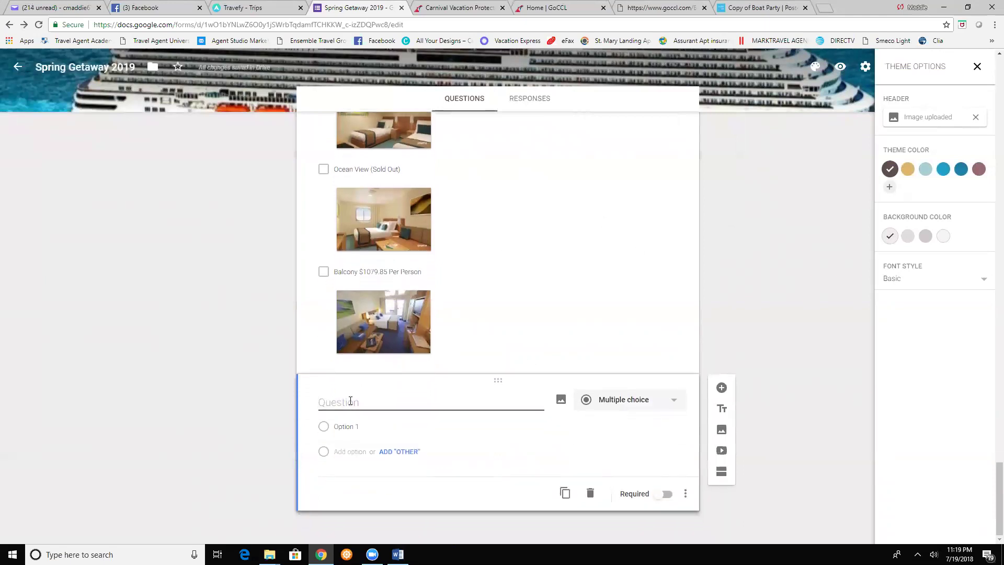
pyautogui.write('Bed')
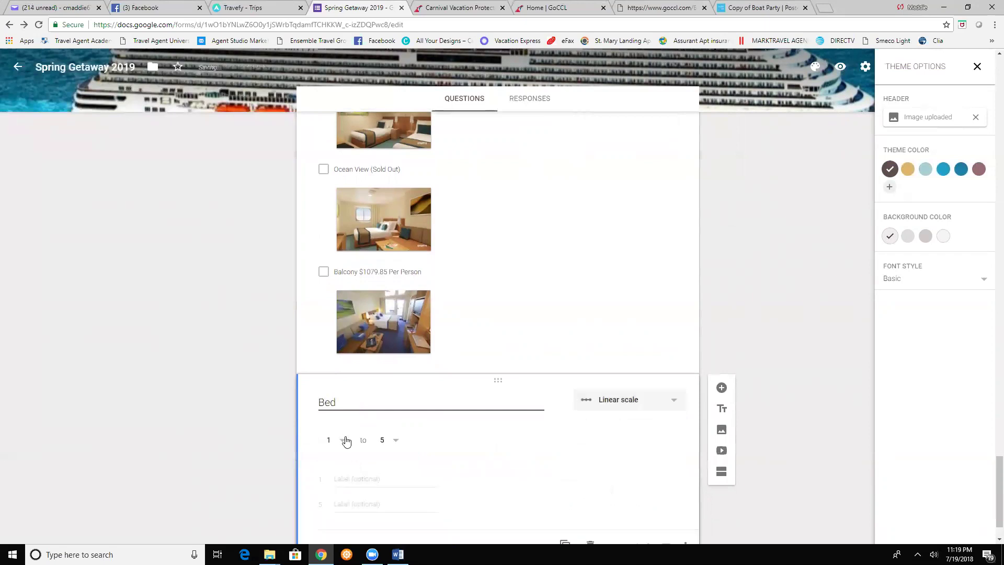
pyautogui.click(598, 402)
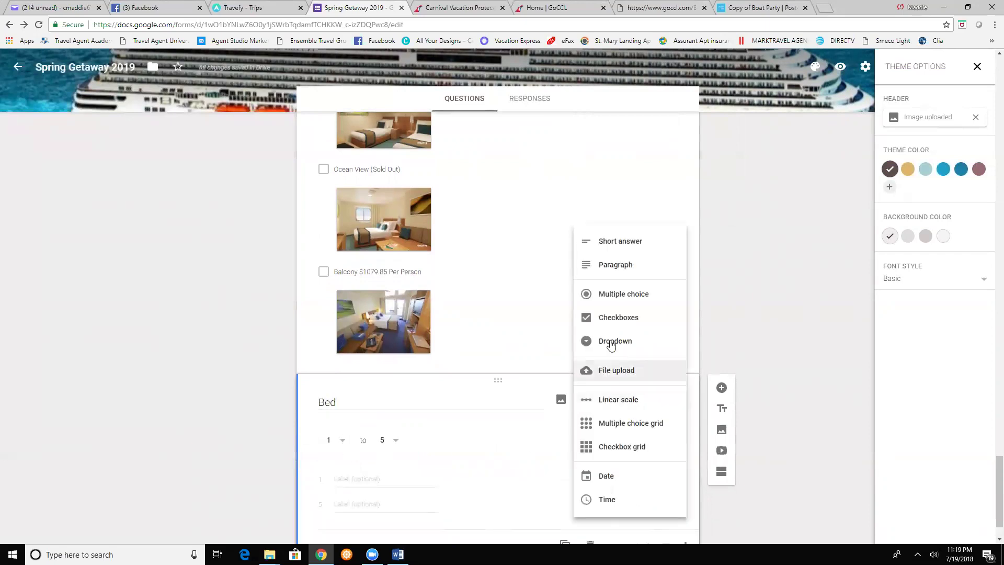
pyautogui.click(603, 328)
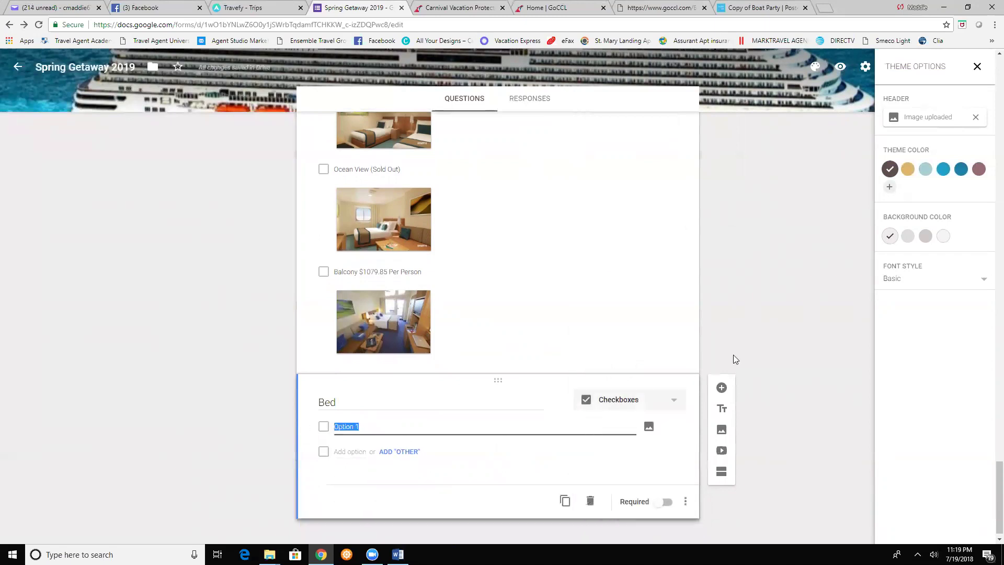
pyautogui.write('One Bed Together')
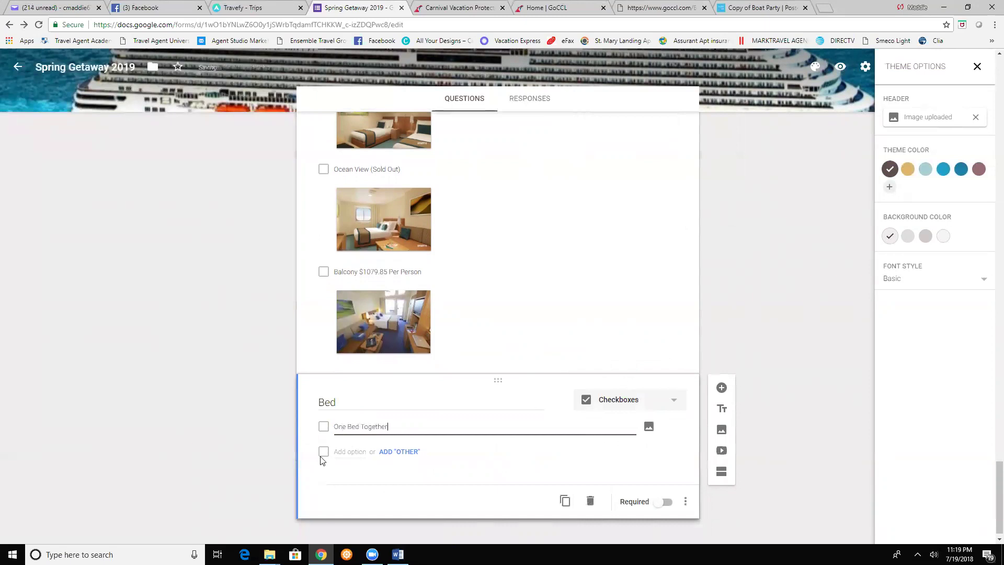
pyautogui.click(363, 452)
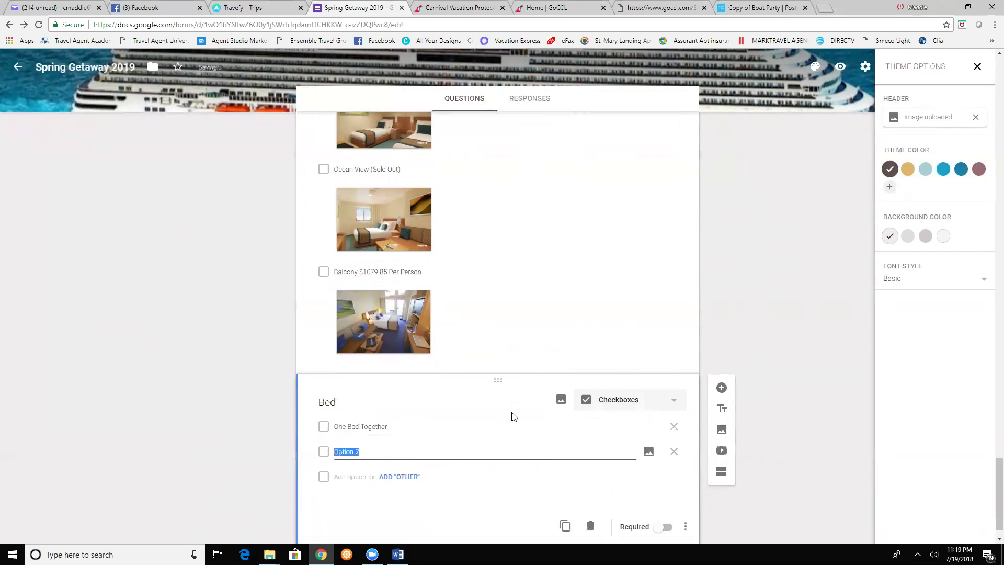
pyautogui.write('T')
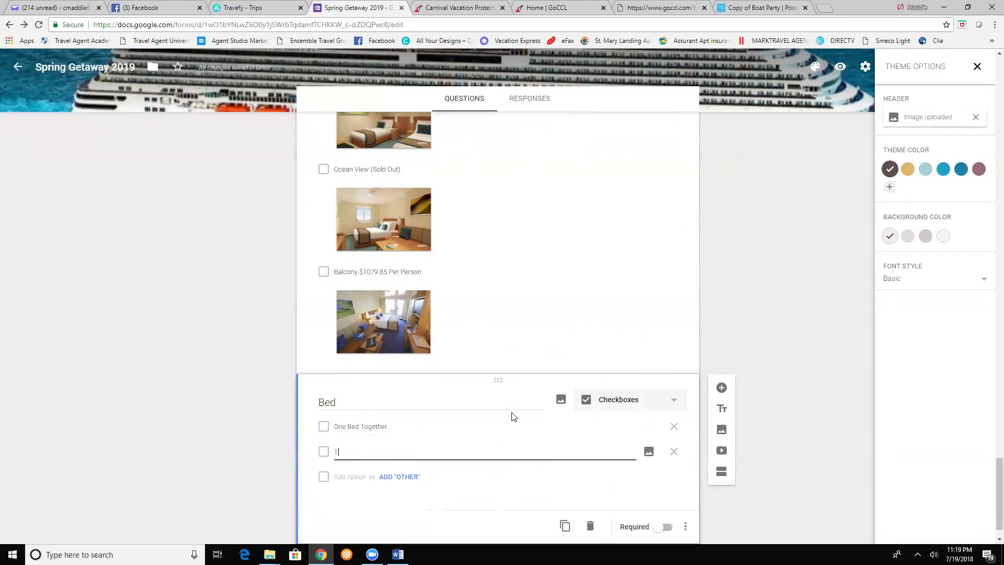
pyautogui.write('wo sepa')
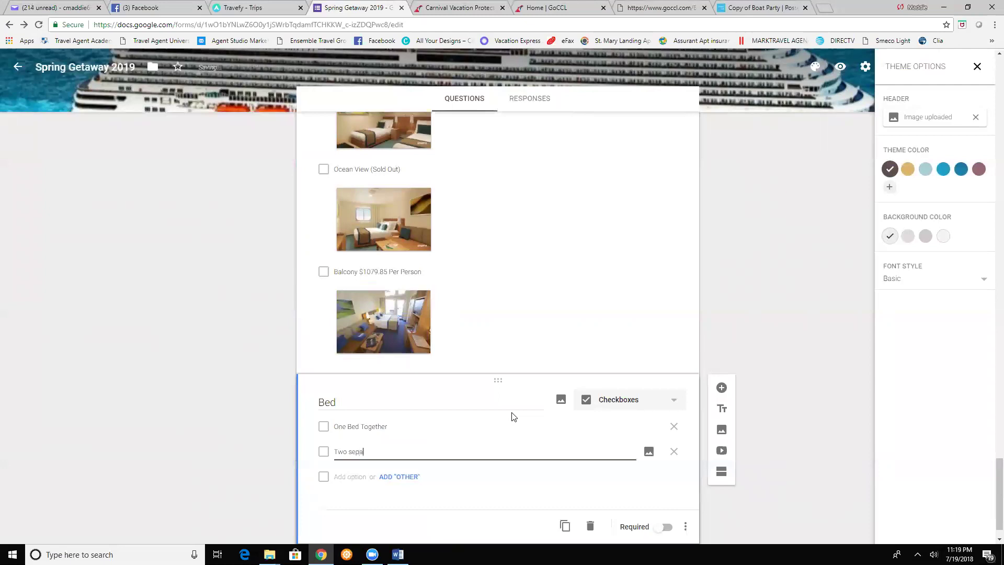
pyautogui.write('rate bed (Twin)')
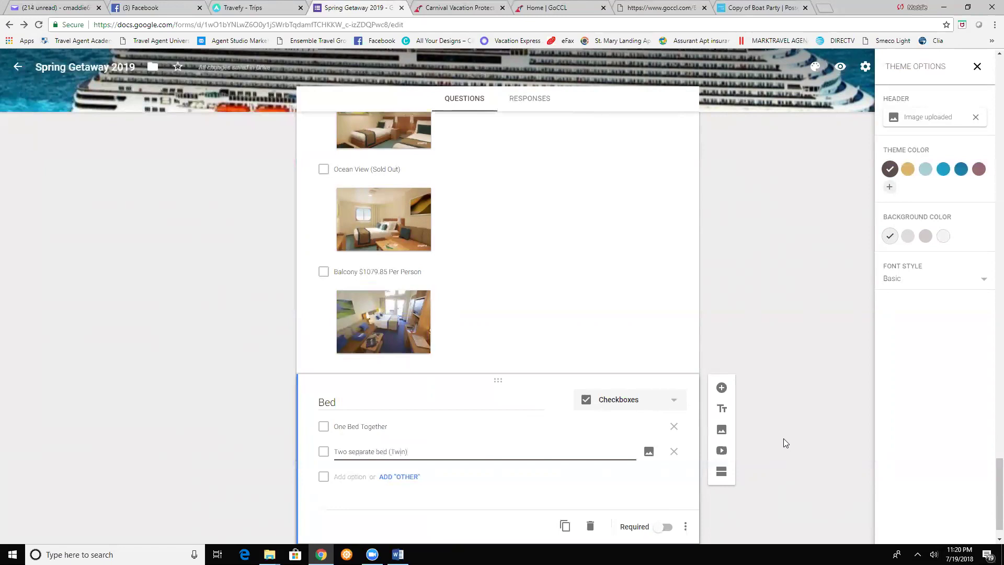
pyautogui.click(722, 388)
# - Add a checkbox question titled 'Ship check in time' below Bed
pyautogui.click(722, 388)
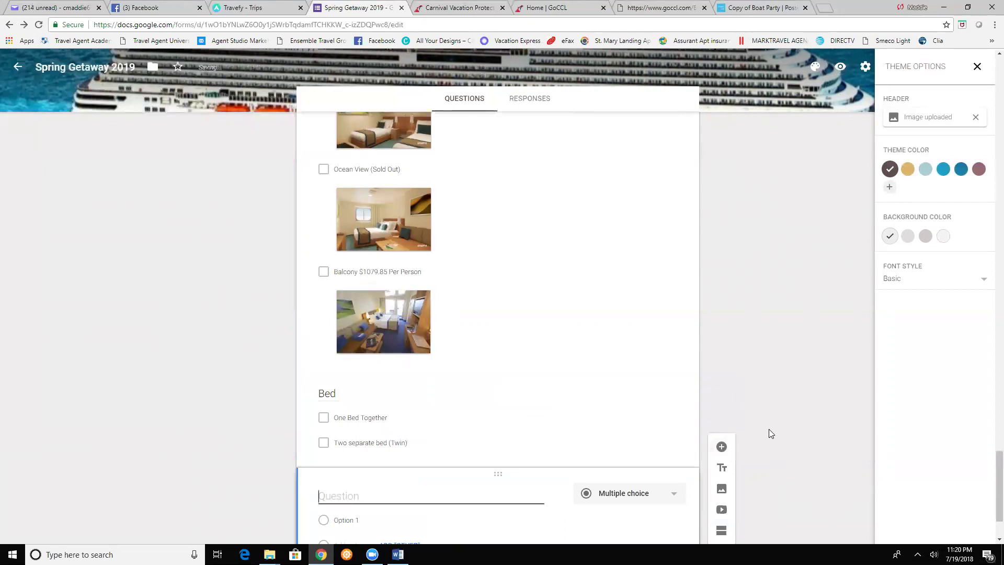
pyautogui.write('Ship check in time')
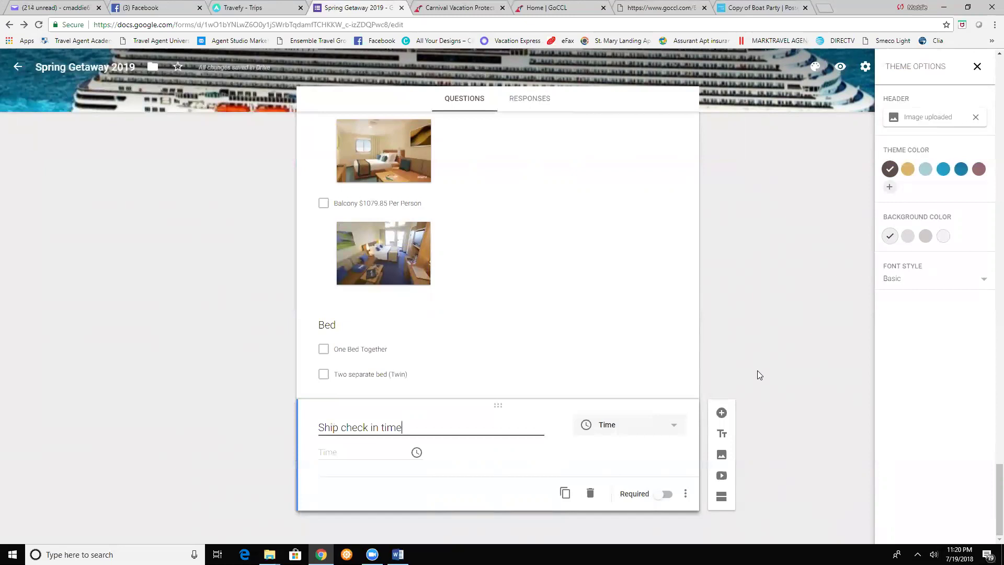
pyautogui.click(342, 456)
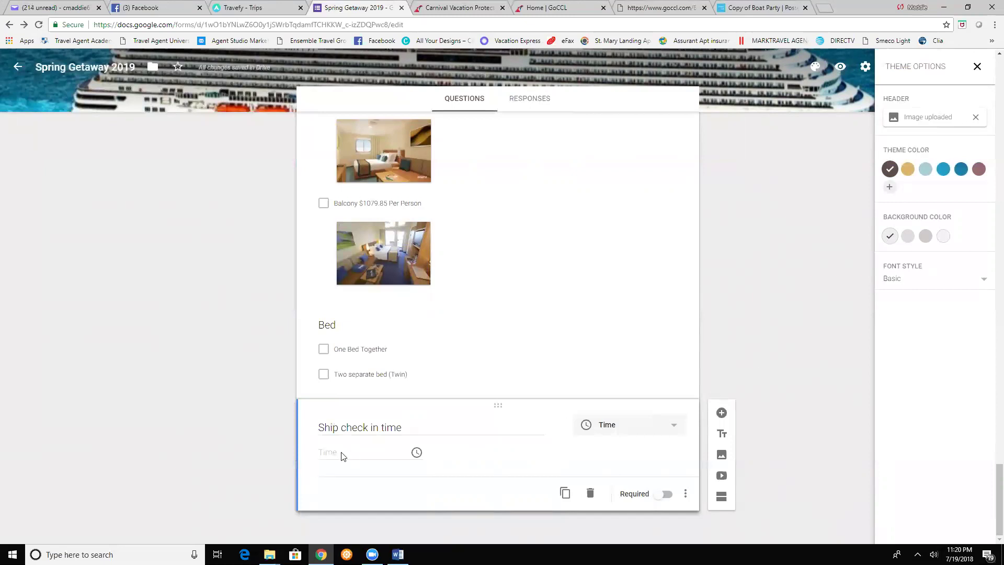
pyautogui.click(627, 433)
pyautogui.click(620, 245)
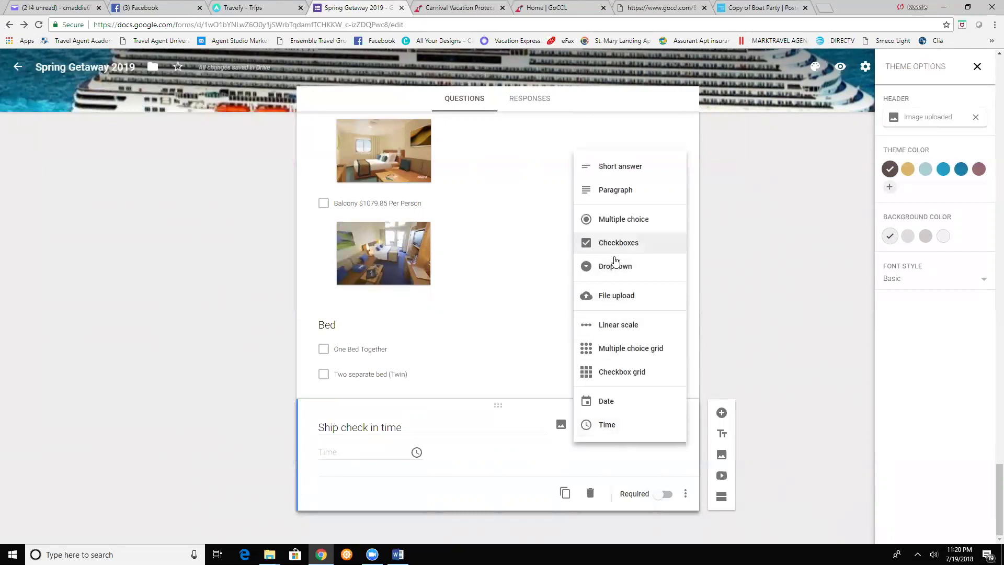
# - Enter check-in options 12PM, 1PM, 2PM and 3PM
pyautogui.click(346, 451)
pyautogui.write('12PM')
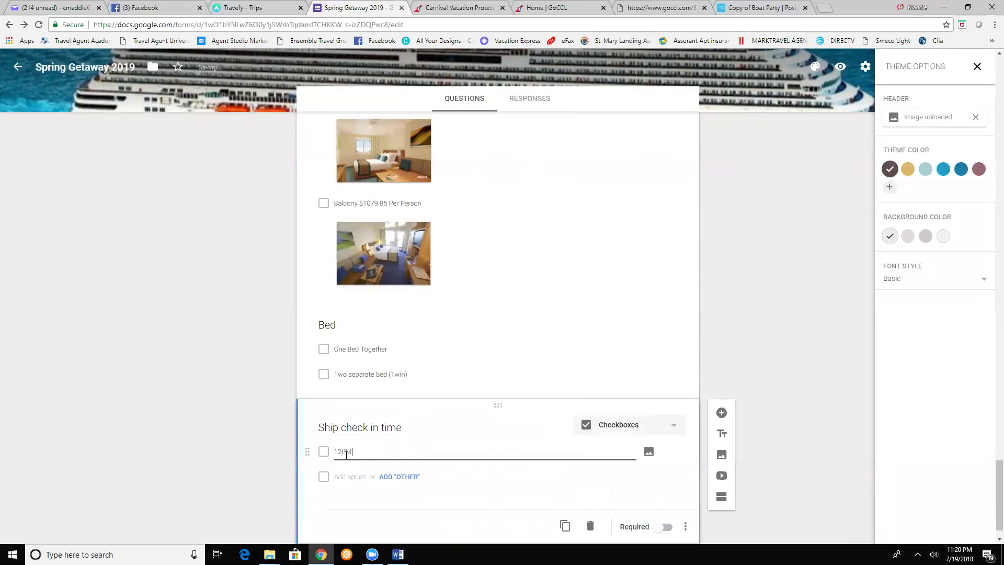
pyautogui.click(346, 475)
pyautogui.write('1PM')
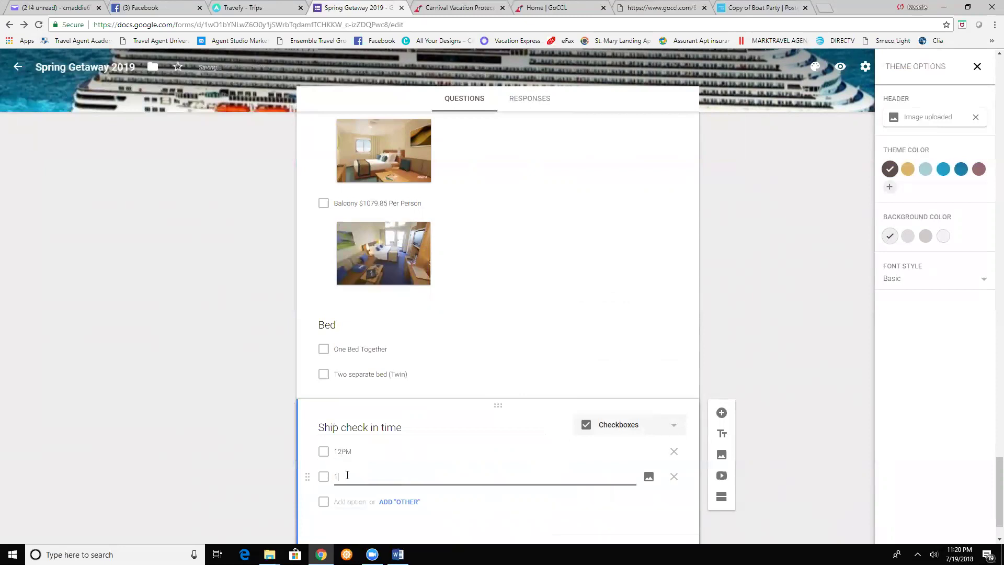
pyautogui.click(347, 501)
pyautogui.write('2PM')
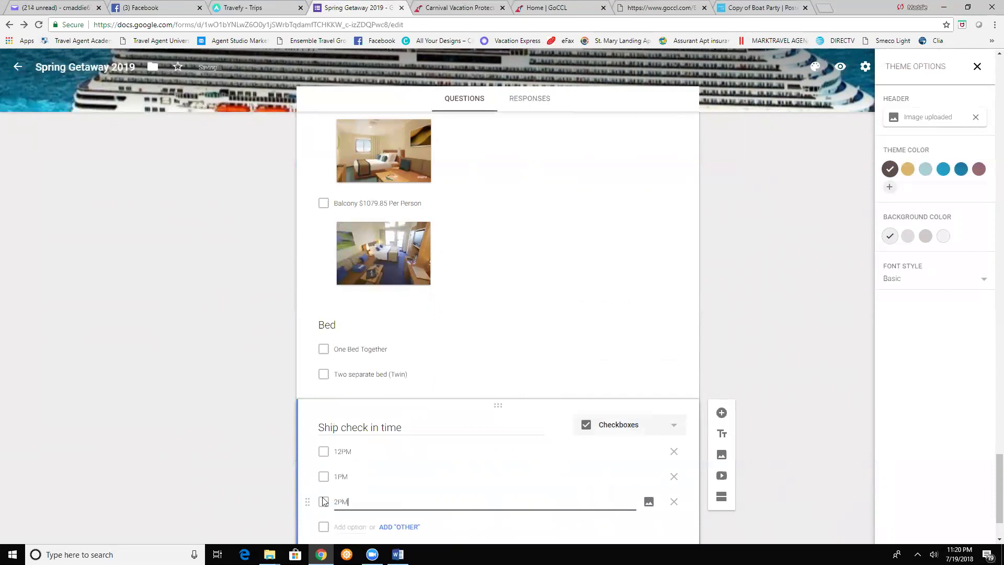
pyautogui.click(342, 524)
pyautogui.write('3PM')
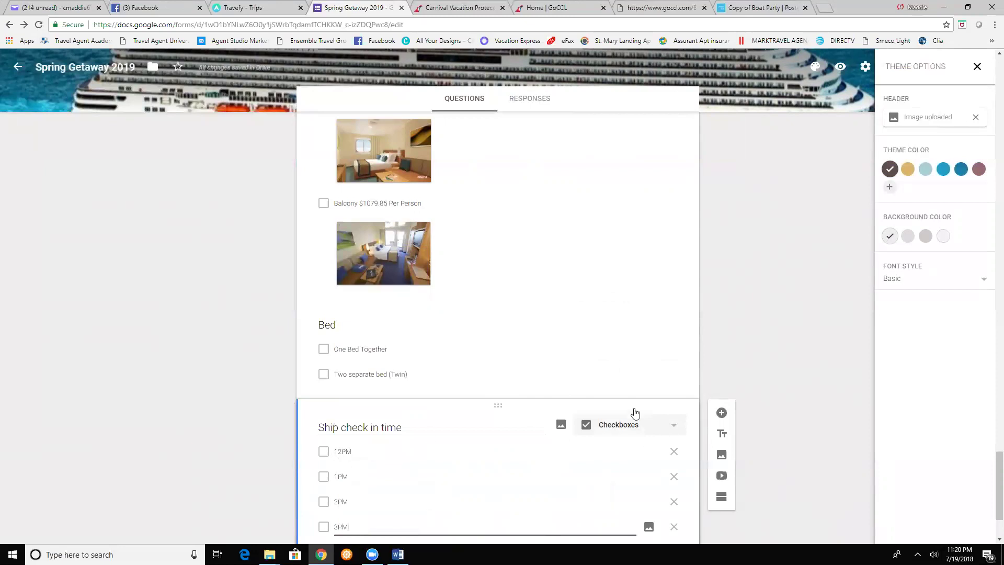
pyautogui.scroll(-2, 789, 388)
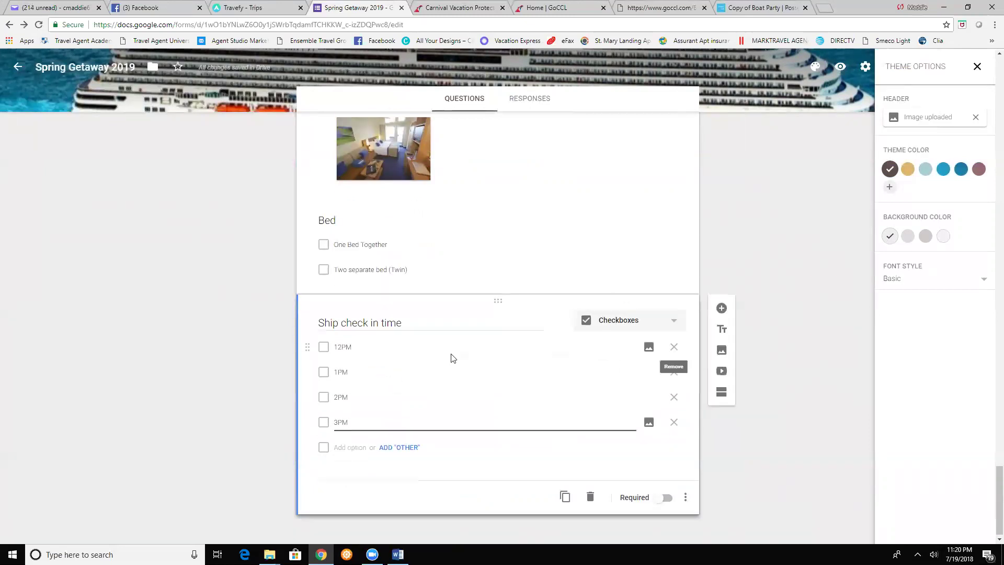
# - Add a new section after the check-in question titled 'Travel Protection Insurance & Gratuity'
pyautogui.click(722, 393)
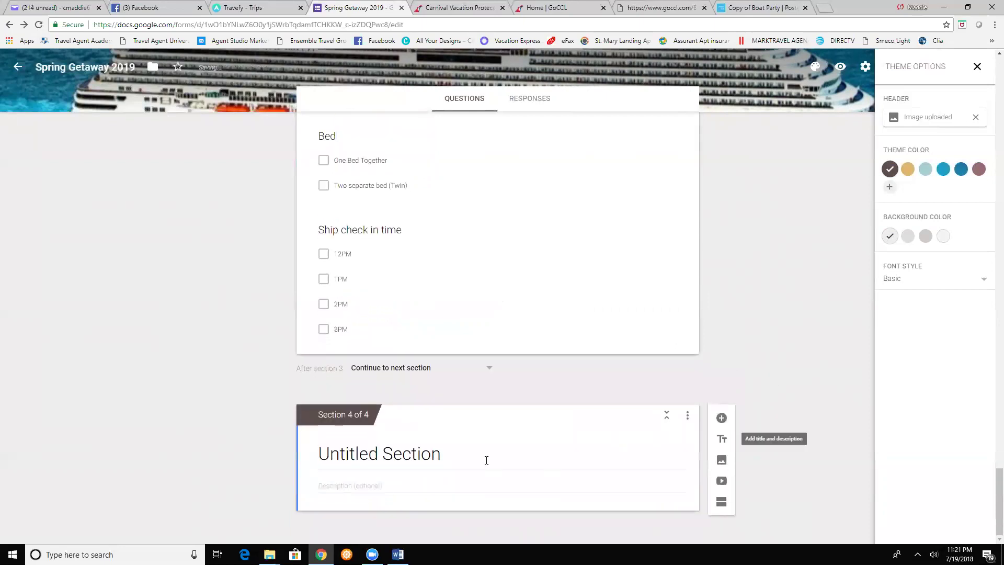
pyautogui.click(421, 453)
pyautogui.write('T')
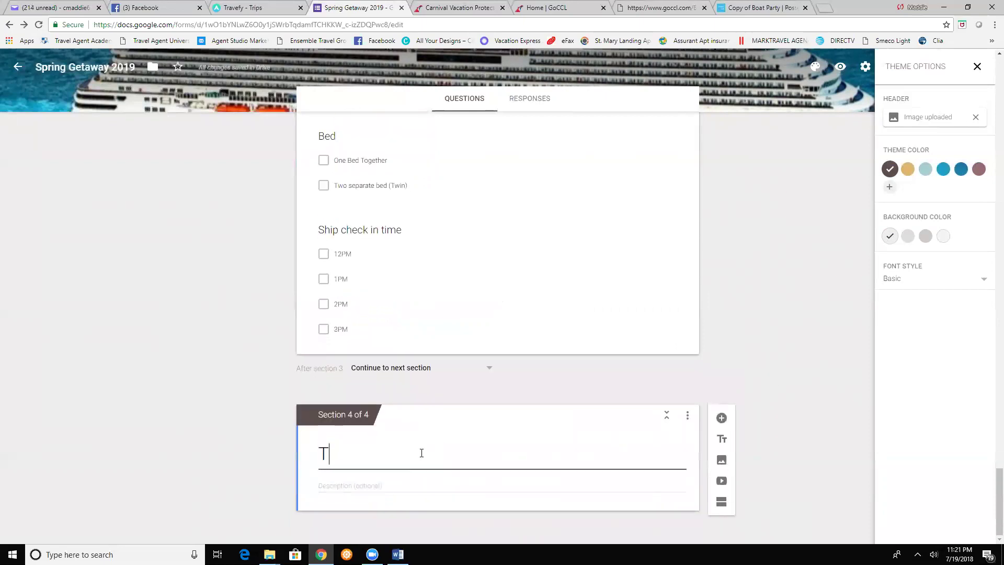
pyautogui.write('ravel Protection')
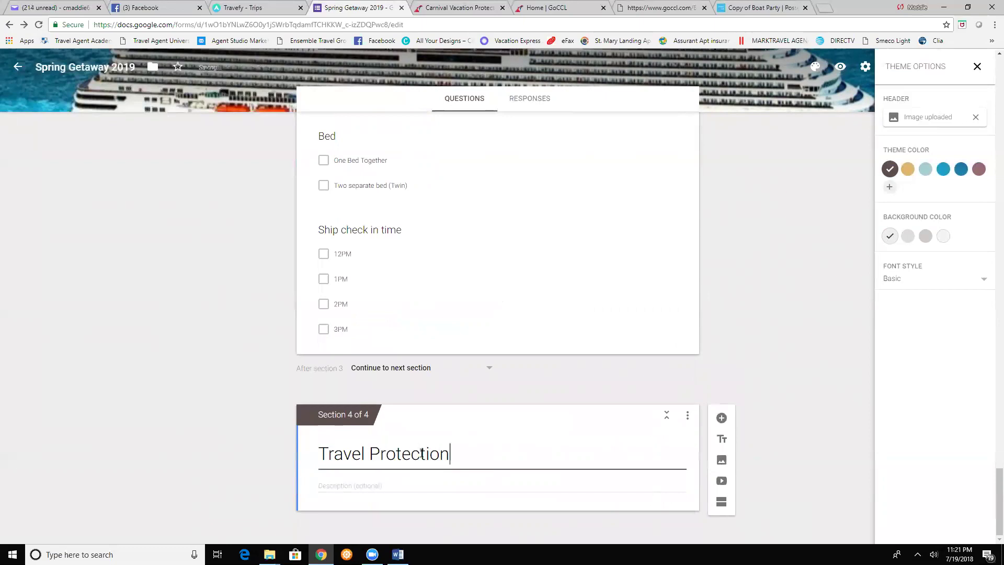
pyautogui.write(' Insurance &')
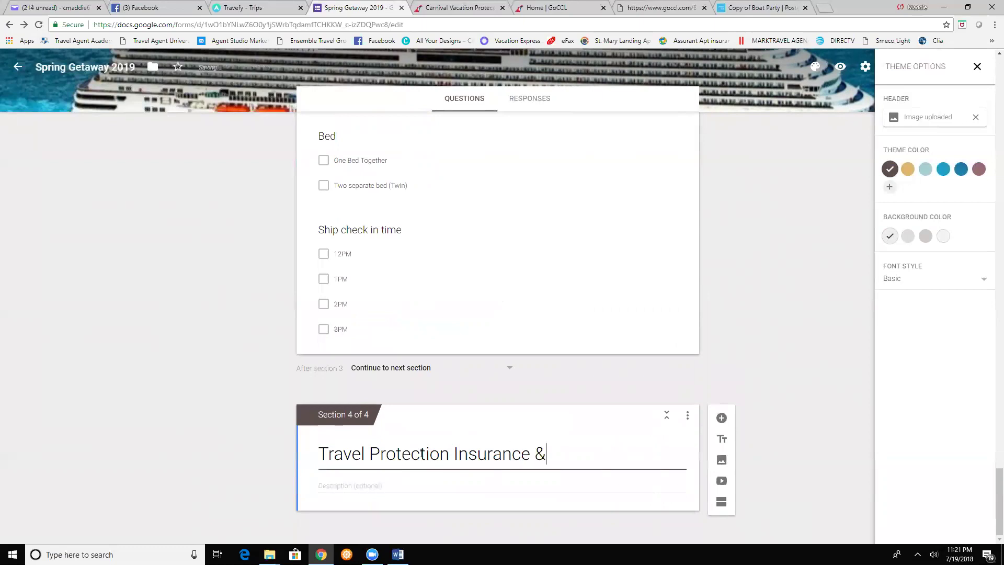
pyautogui.write(' Gratuity')
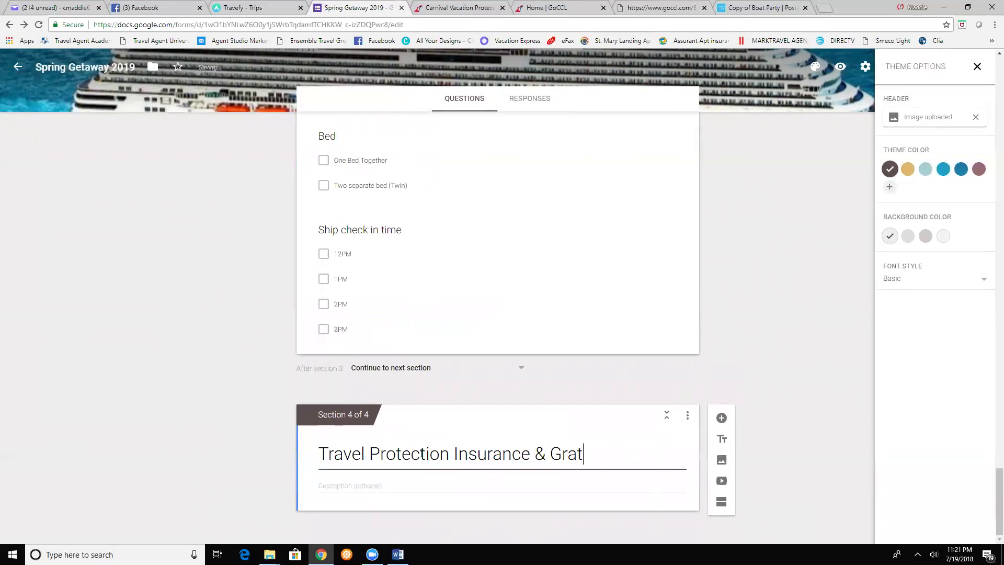
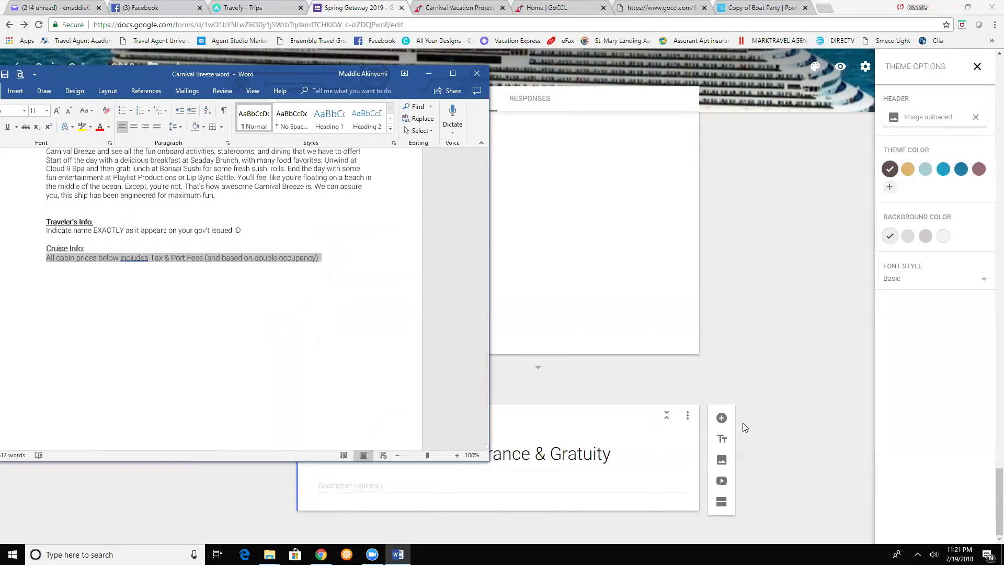
# - Copy the Word travel protection insurance text through 'anywhere in the world.' and return to the form
pyautogui.scroll(8, 206, 311)
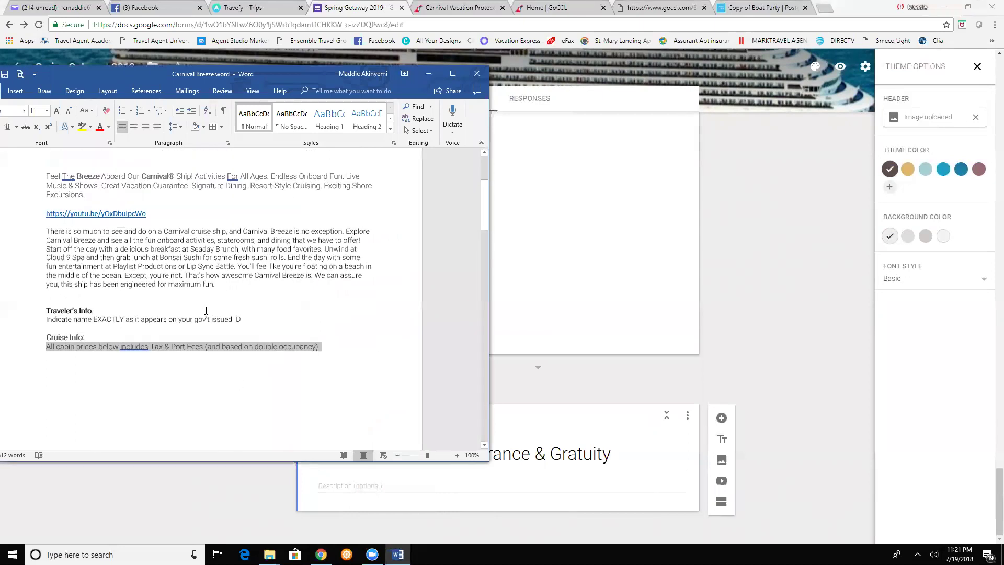
pyautogui.scroll(-10, 206, 308)
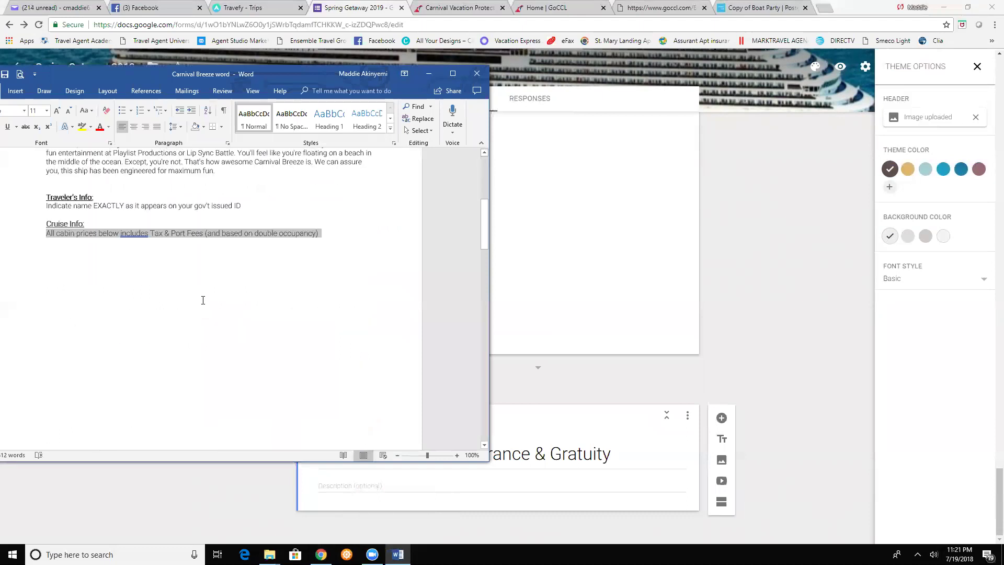
pyautogui.scroll(4, 203, 300)
pyautogui.scroll(-10, 203, 301)
pyautogui.scroll(-4, 72, 279)
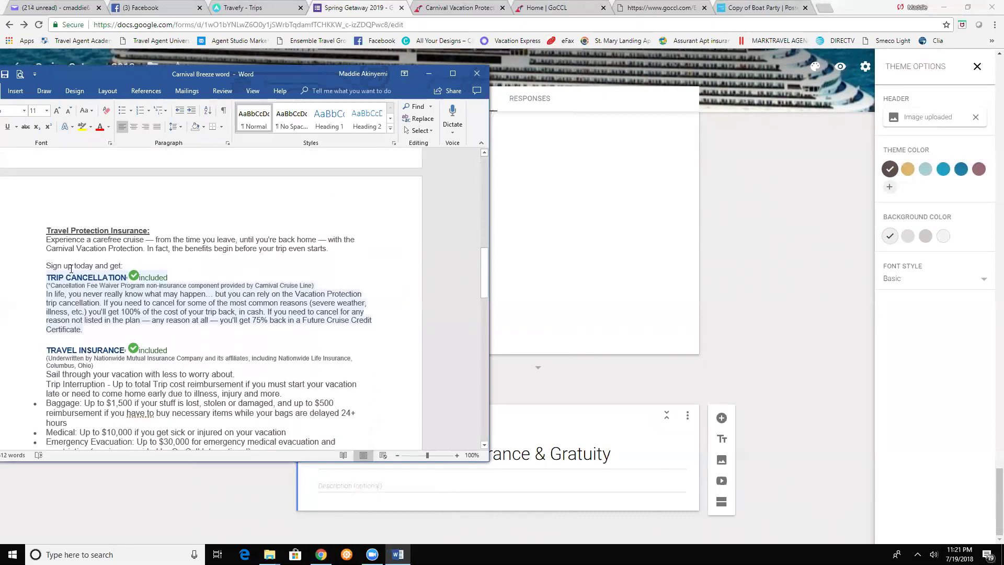
pyautogui.scroll(1, 53, 168)
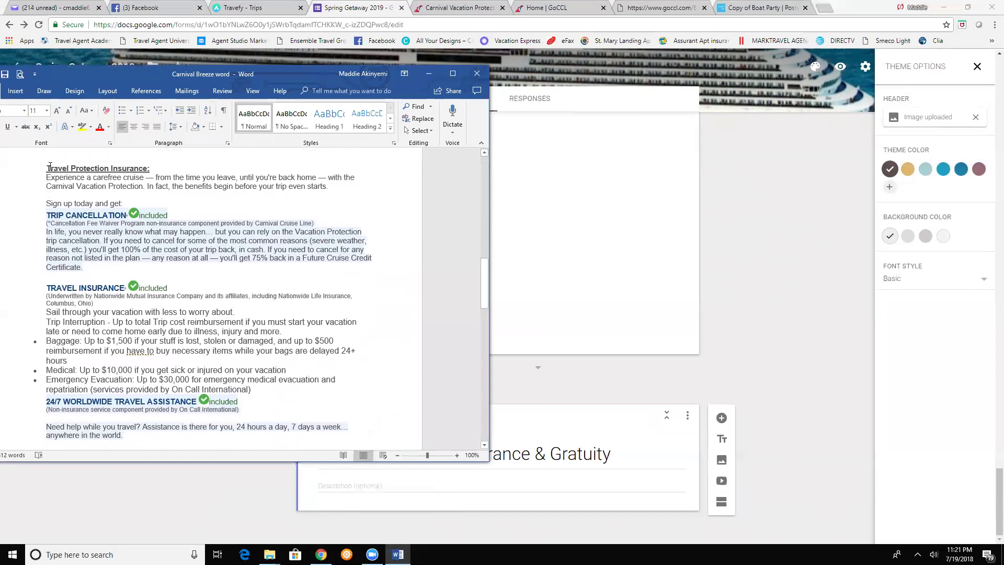
pyautogui.moveTo(47, 177); pyautogui.dragTo(162, 335)
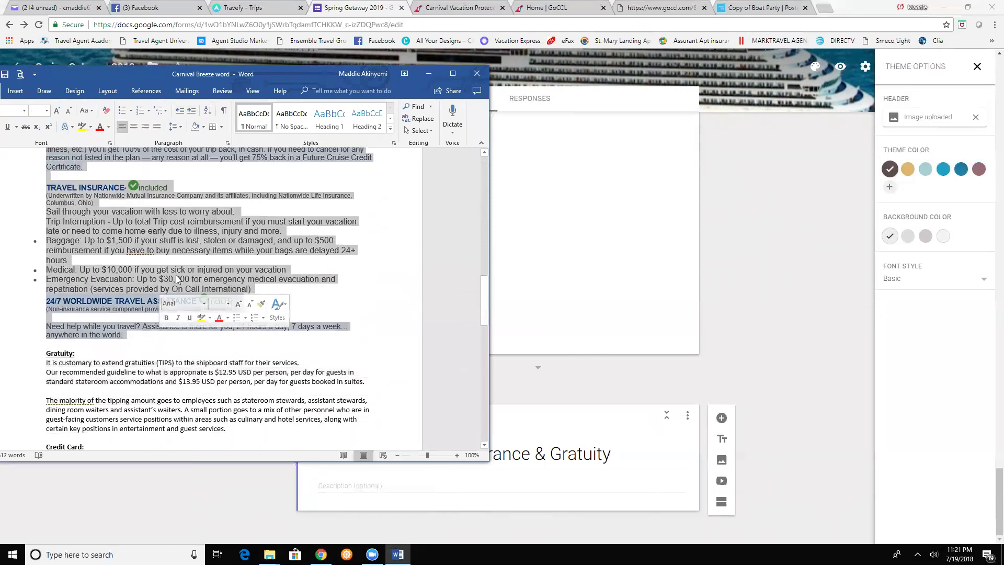
pyautogui.rightClick(176, 275)
pyautogui.click(203, 296)
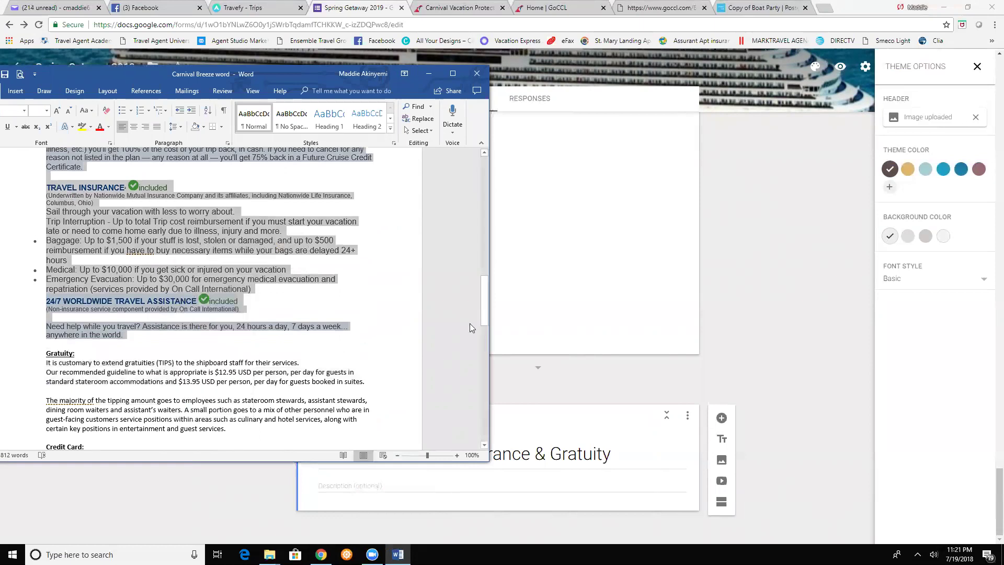
pyautogui.click(529, 492)
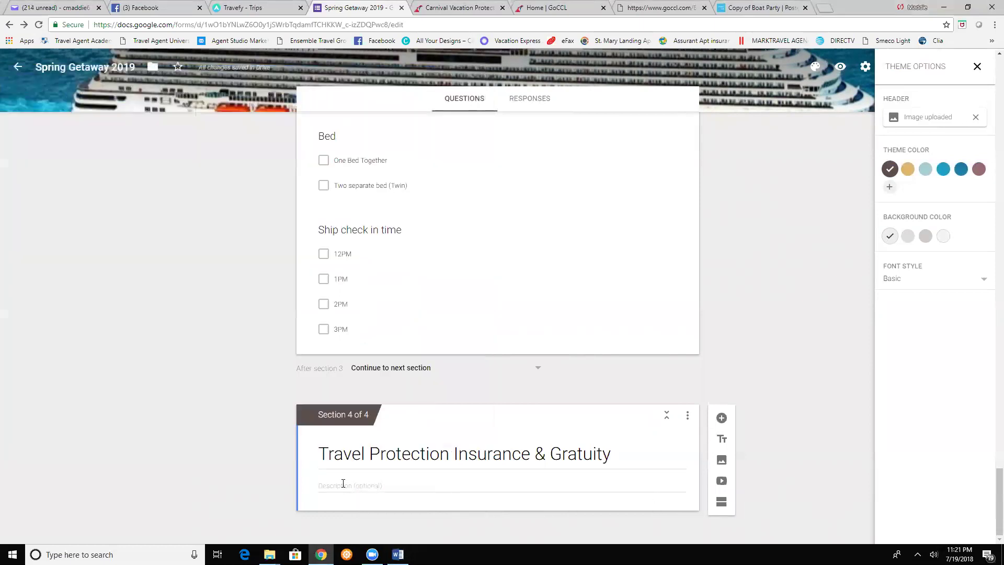
# - Paste the travel protection text into section 4's description and add a 'Vacation Protection Insurance' question
pyautogui.rightClick(343, 483)
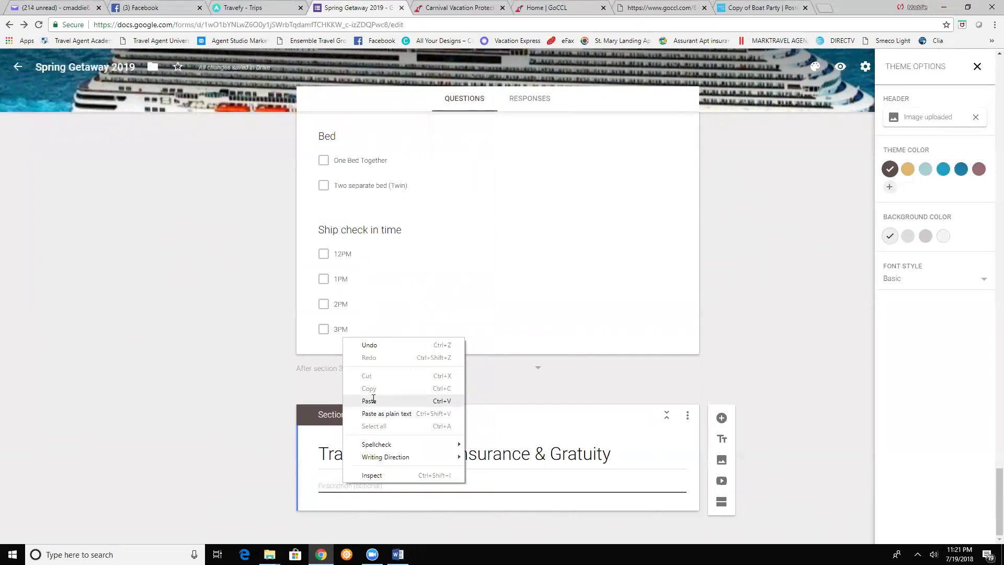
pyautogui.click(374, 400)
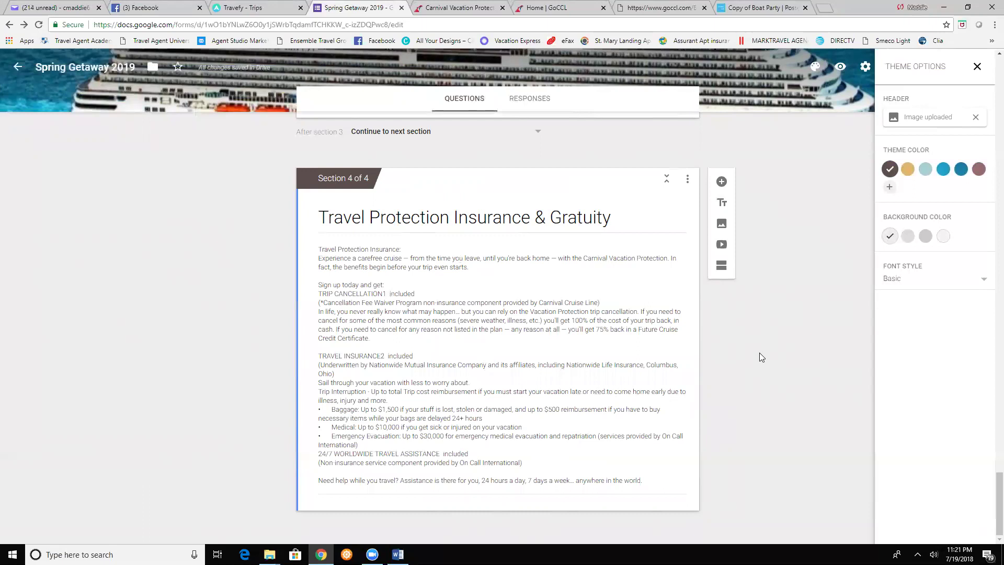
pyautogui.click(722, 183)
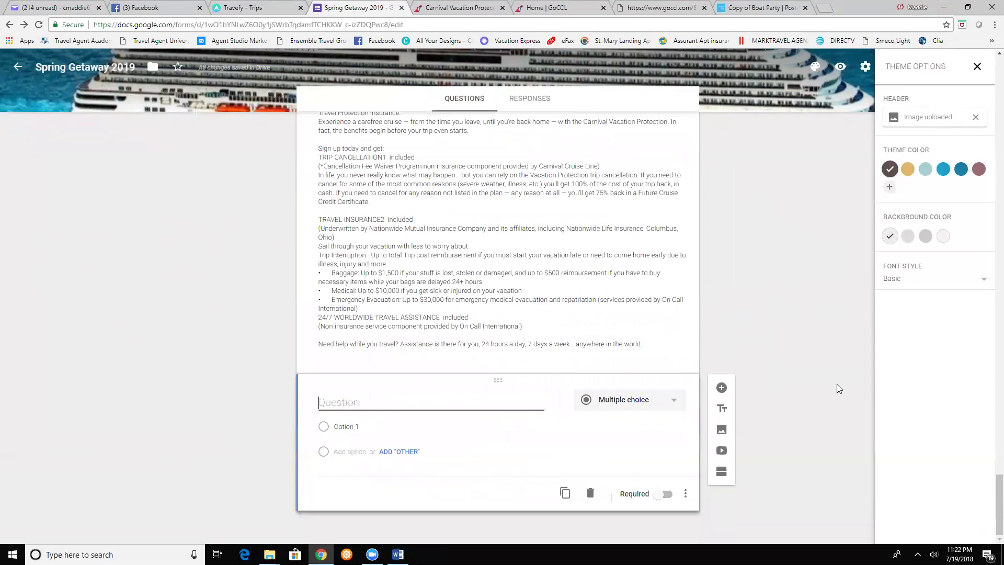
pyautogui.write('Vacation Prot')
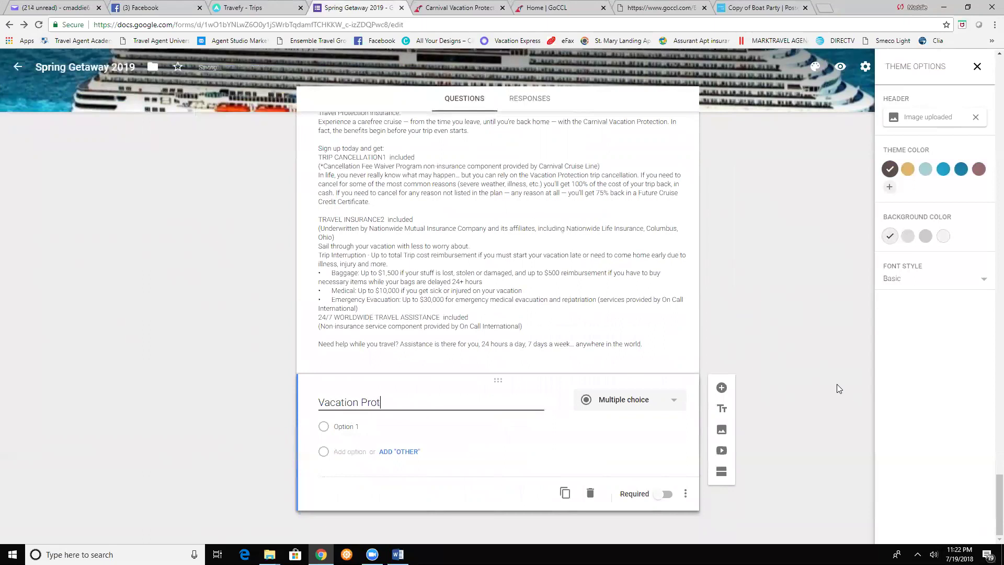
pyautogui.write('ection Insurance')
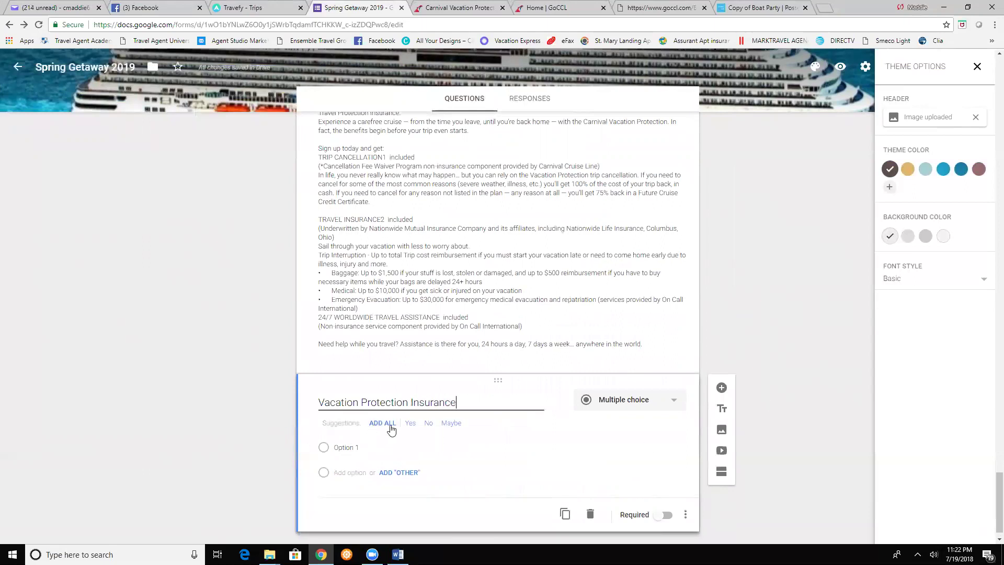
# - Give it choices 'Yes send me pricing' and 'Not interested', then add a 'Gratuity' question
pyautogui.click(345, 447)
pyautogui.write('Yes send me pricing')
pyautogui.click(343, 472)
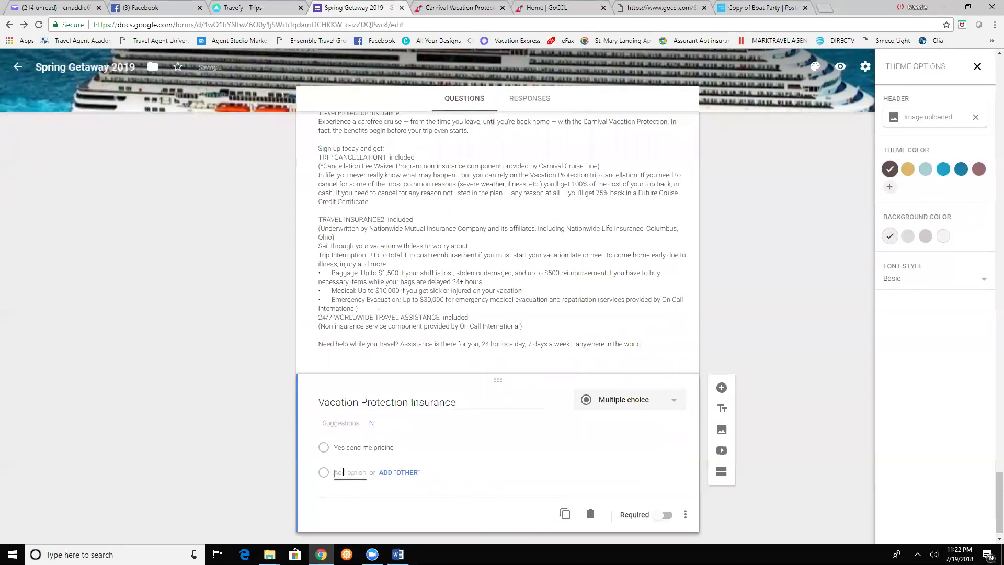
pyautogui.write('Not interested')
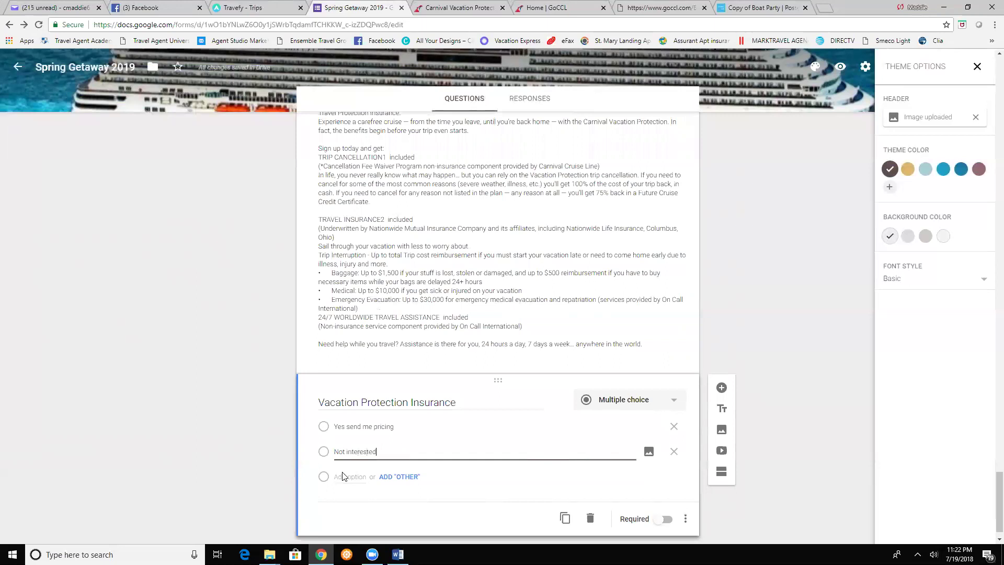
pyautogui.click(720, 388)
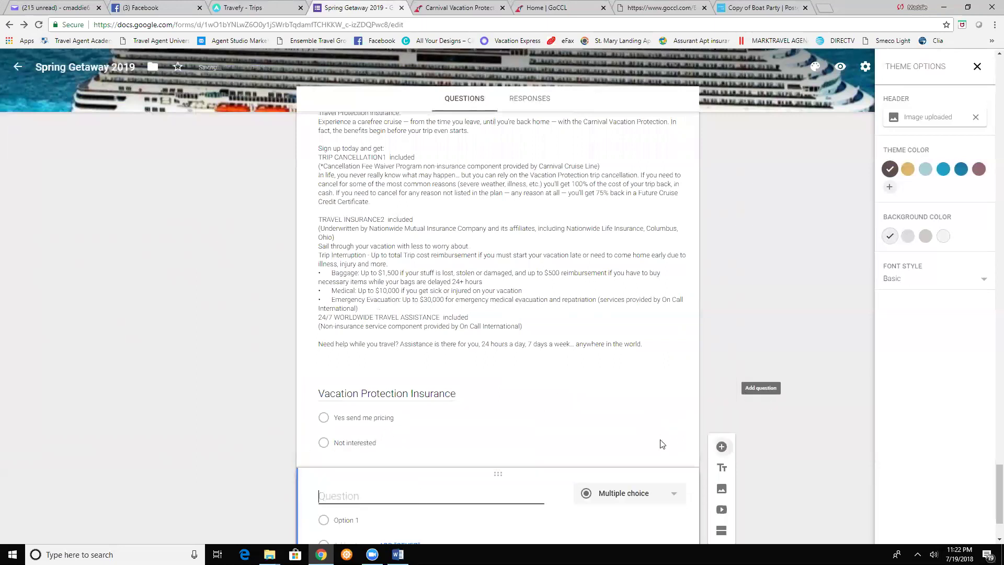
pyautogui.write('Gratuity')
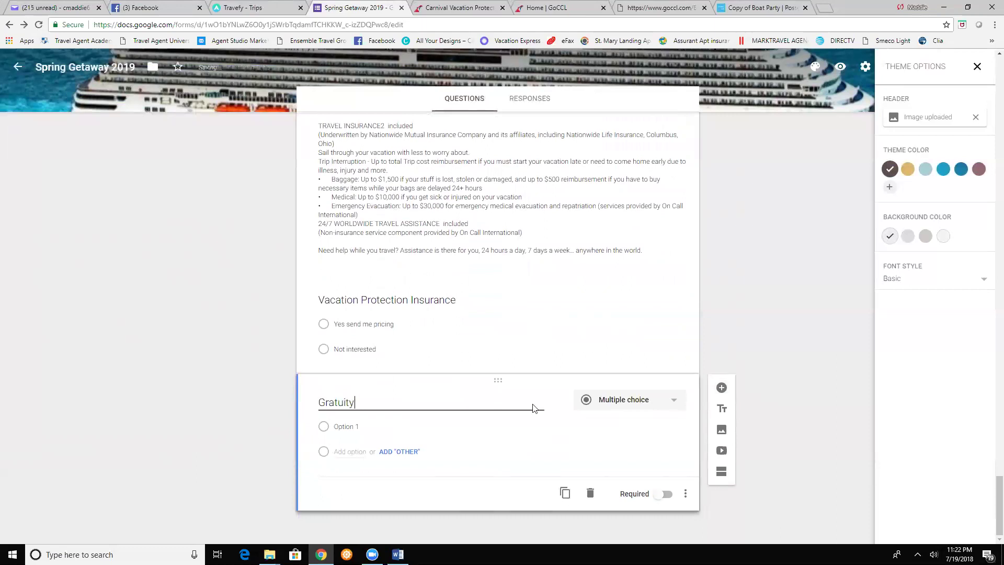
# - Make Gratuity checkboxes with 'Yes pay now' and 'No pay later (charges will be billed to your room)', then add a section
pyautogui.click(633, 418)
pyautogui.click(622, 336)
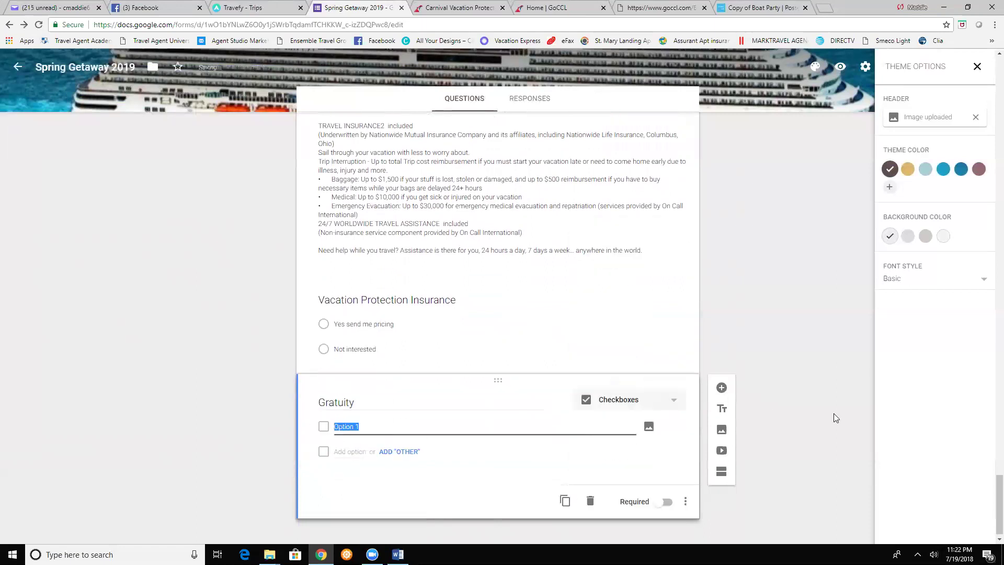
pyautogui.write('Yes pay now')
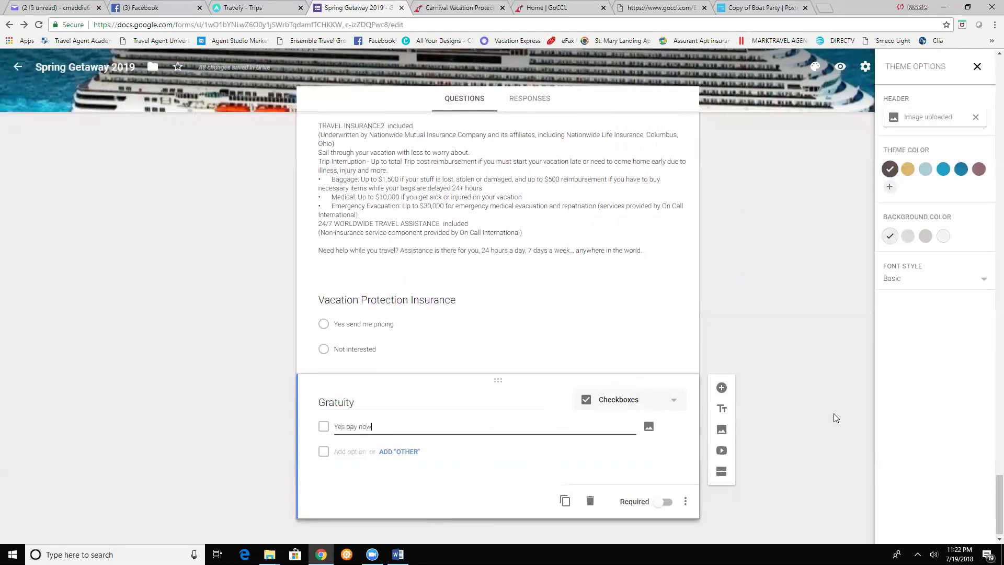
pyautogui.press('Return')
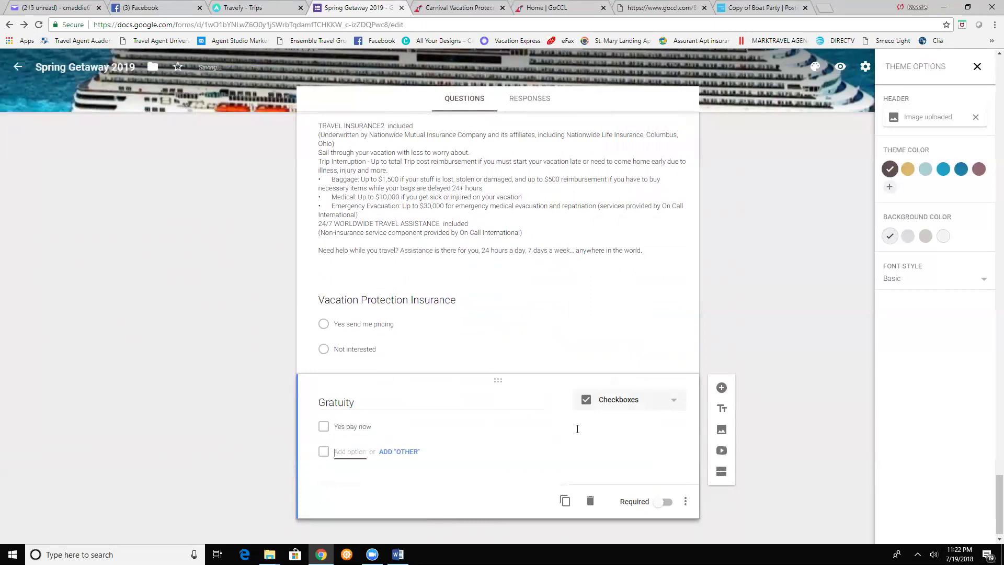
pyautogui.write('No pay later (charges wil')
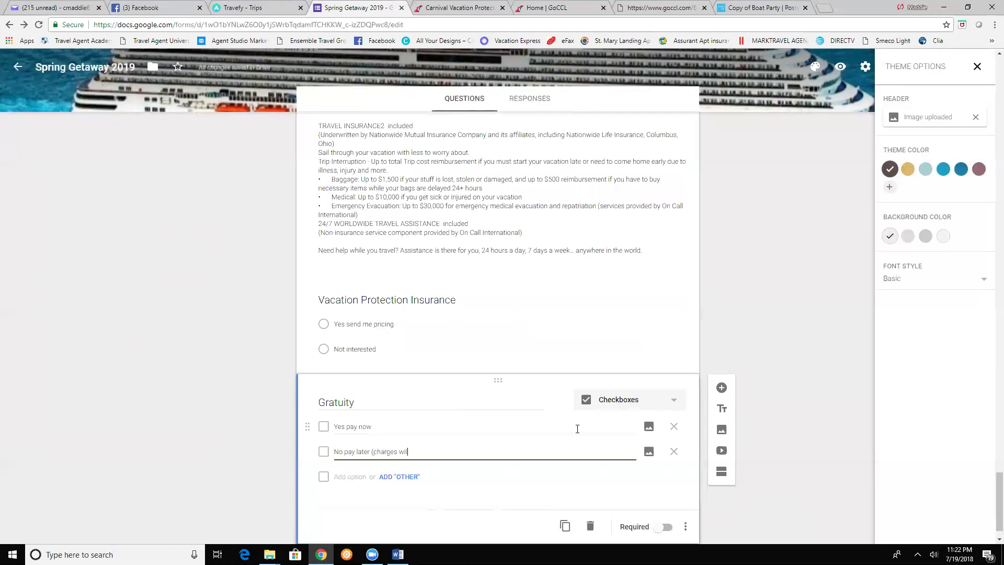
pyautogui.write('l be billed to your room)')
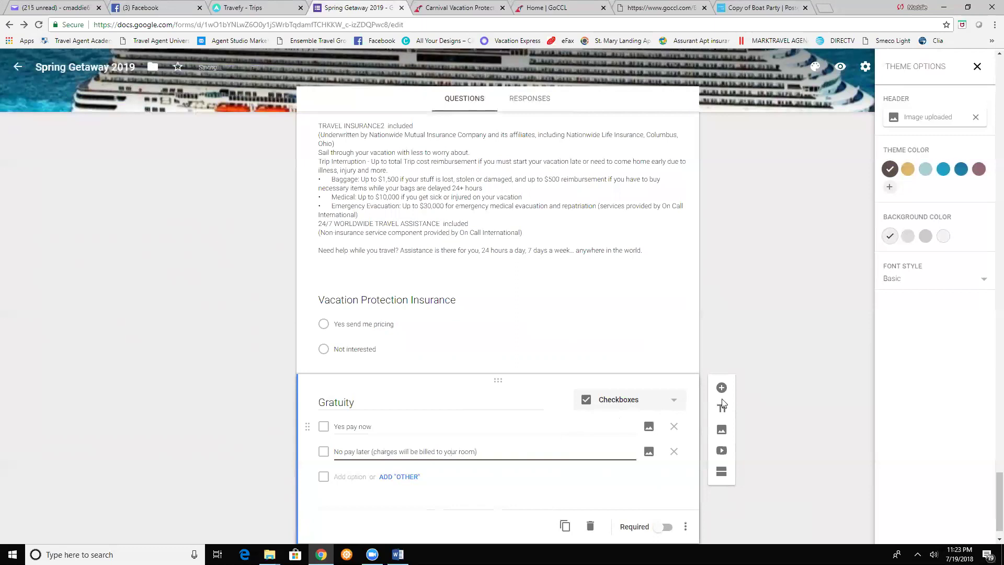
pyautogui.click(791, 364)
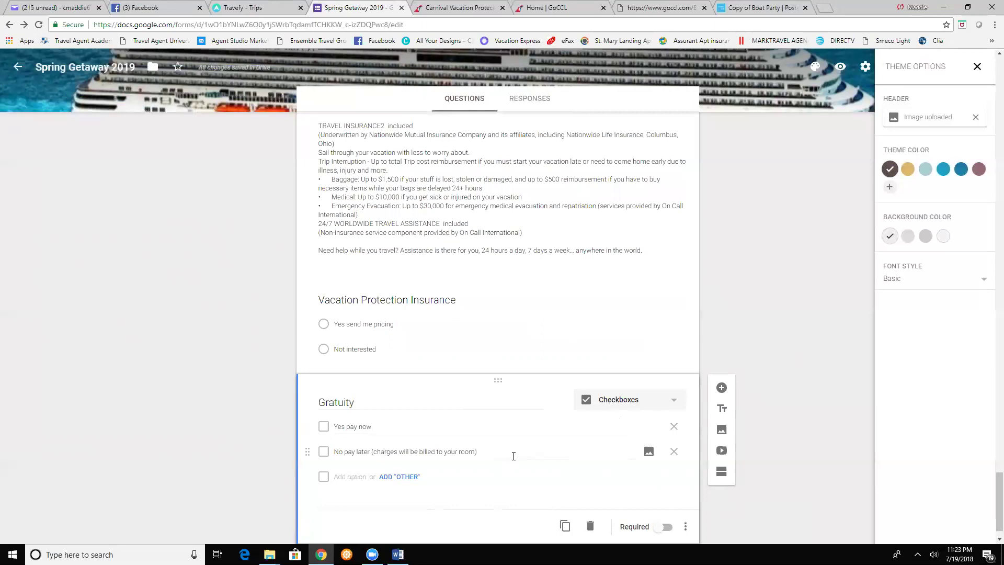
pyautogui.click(722, 474)
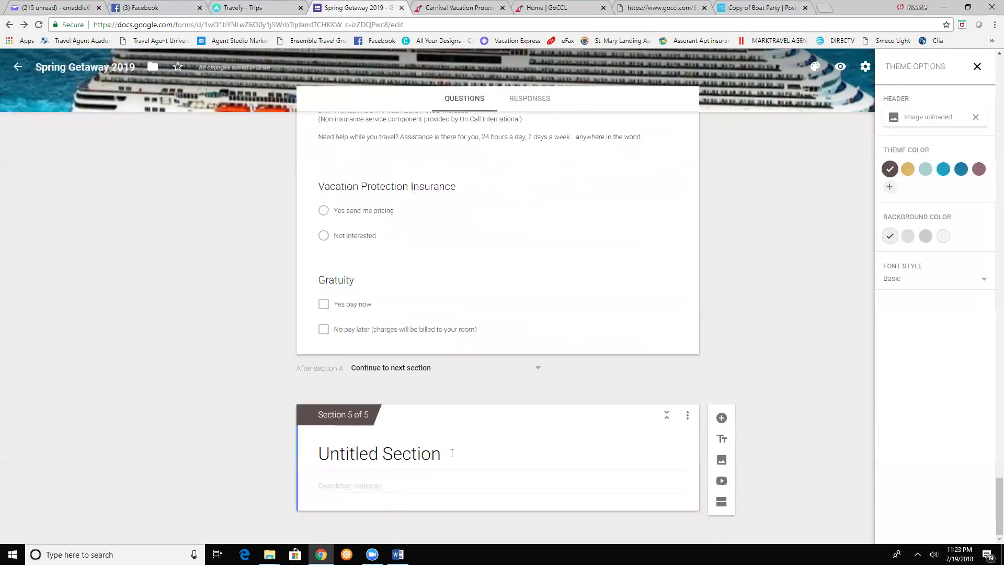
# - Title section 5 'Credit Card Information' and return to the Word document
pyautogui.click(416, 460)
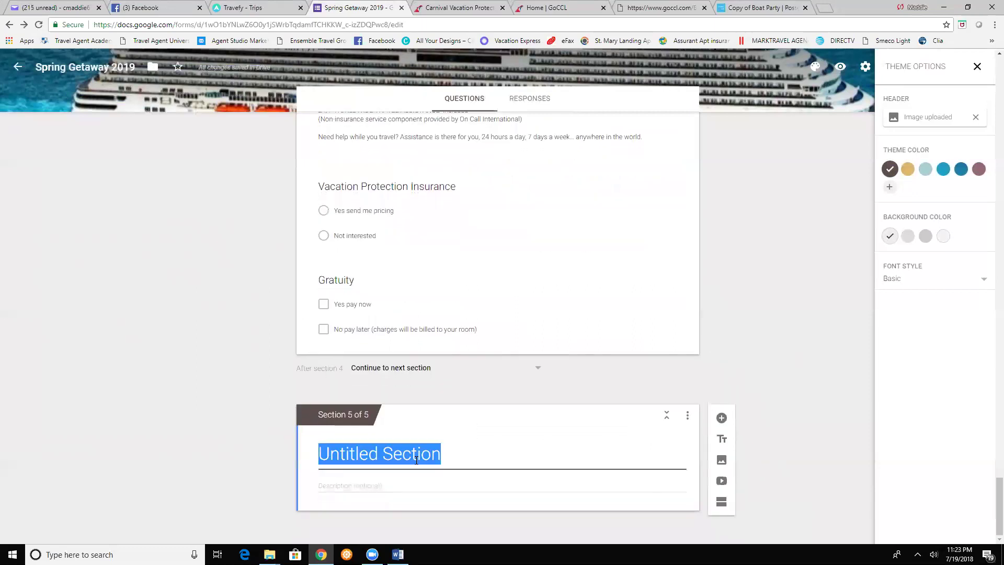
pyautogui.write('Cr')
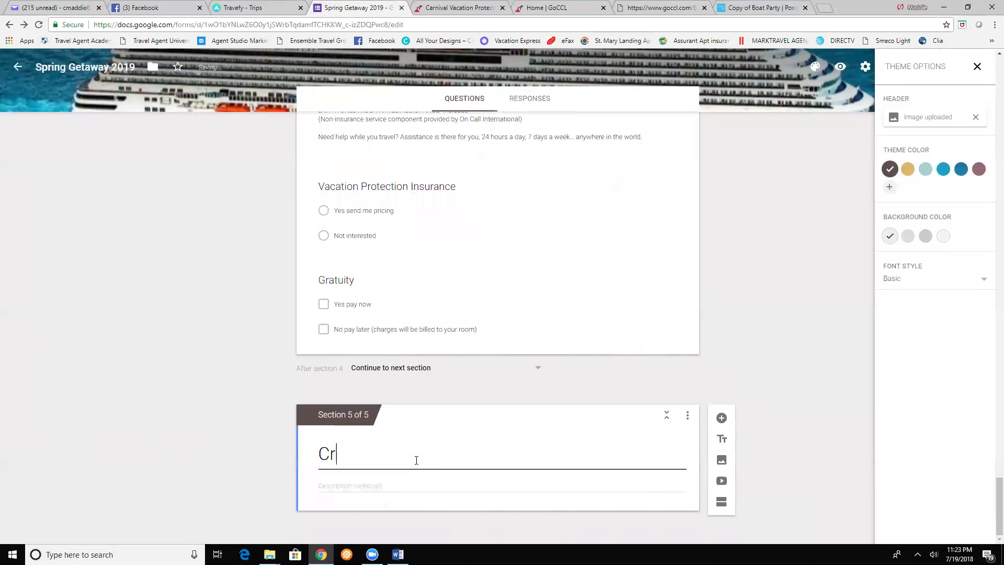
pyautogui.write('edit Card Information')
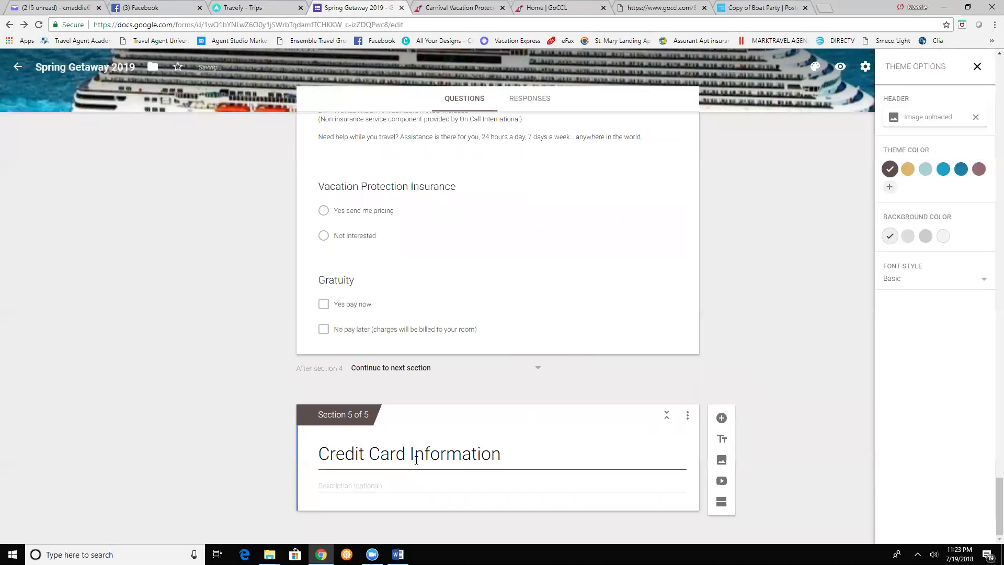
pyautogui.click(350, 483)
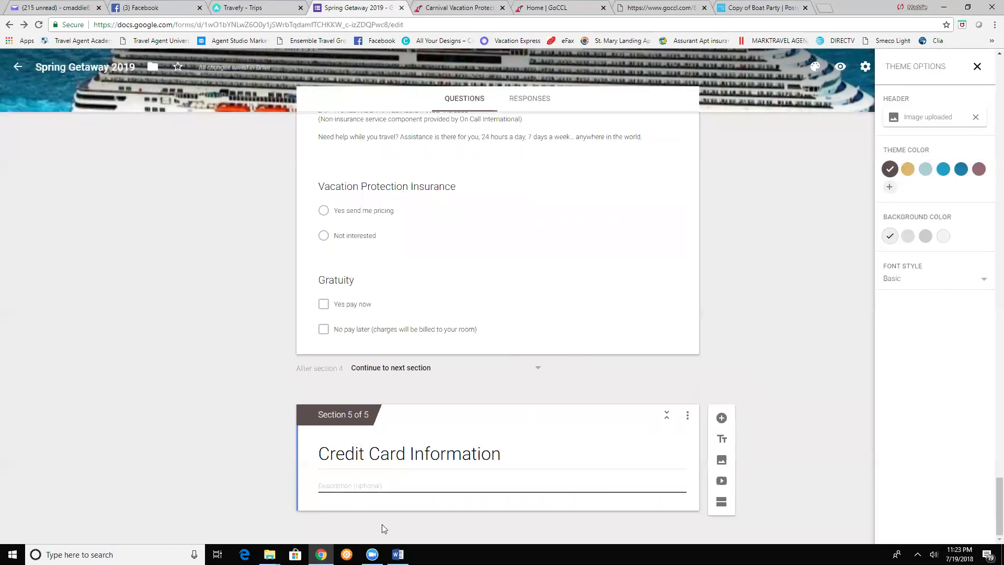
pyautogui.click(397, 554)
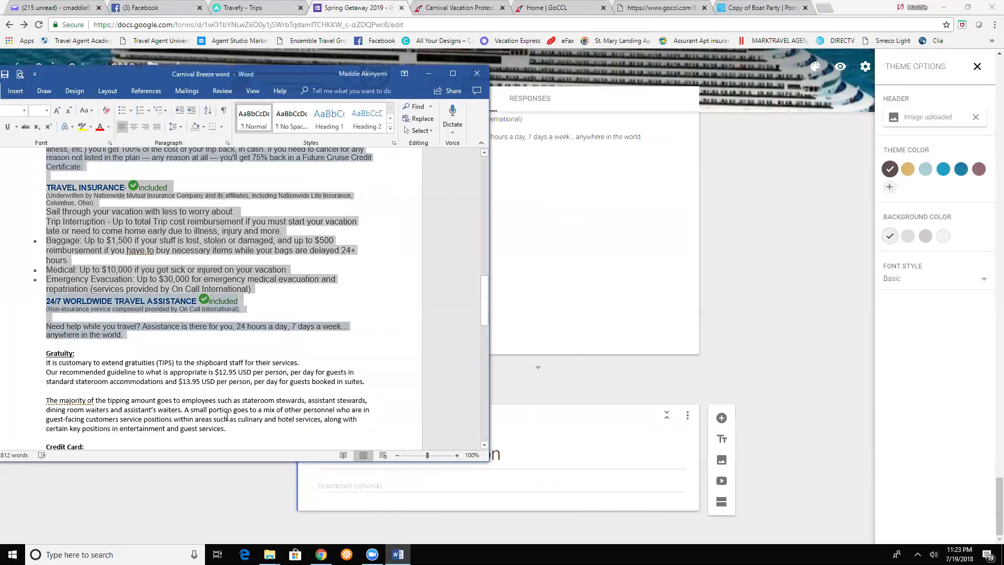
# - Copy the credit card authorization paragraphs, 'Please complete…' through '…prior authorization.', from Word
pyautogui.scroll(-7, 171, 313)
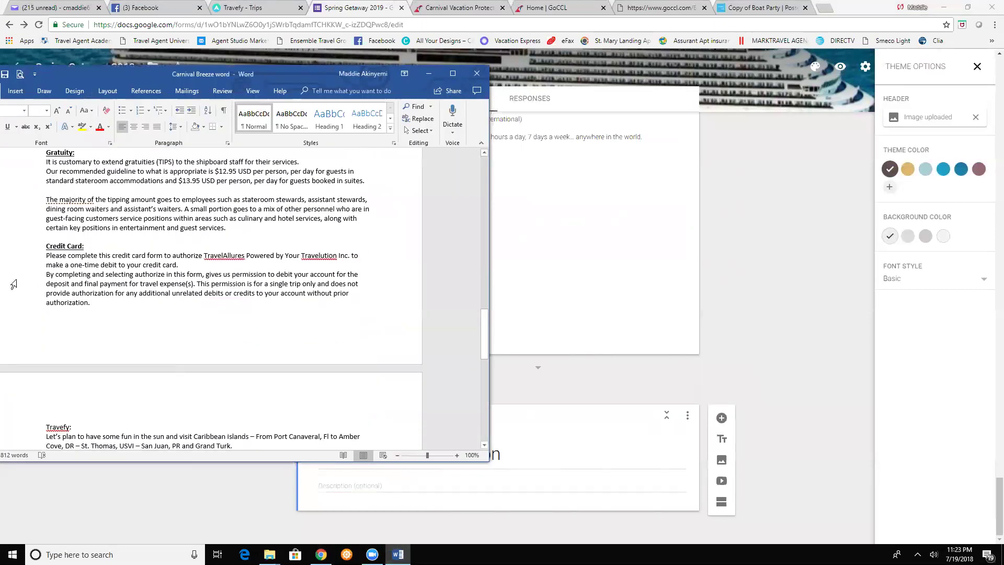
pyautogui.moveTo(47, 257); pyautogui.dragTo(93, 303)
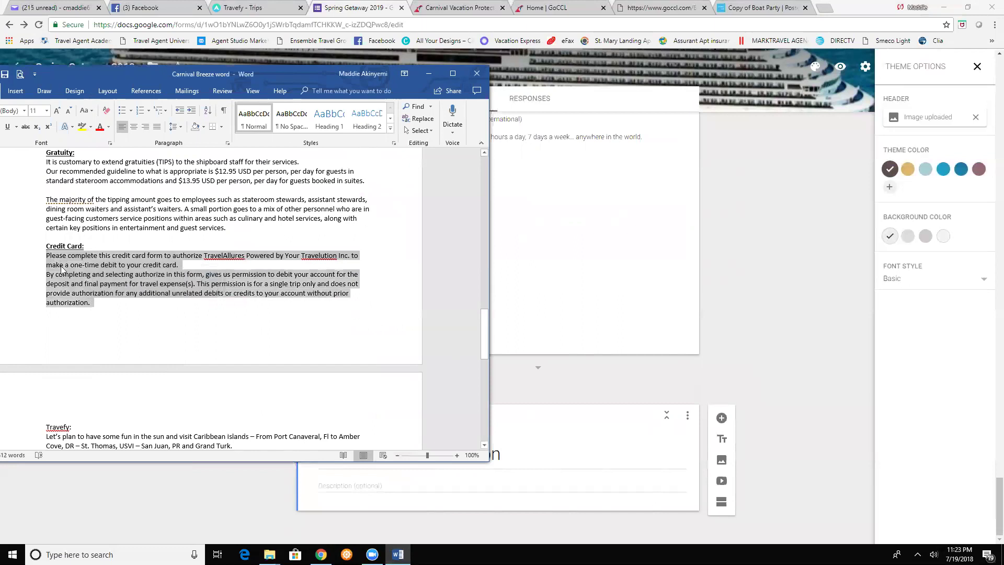
pyautogui.click(65, 268)
pyautogui.moveTo(47, 255); pyautogui.dragTo(92, 303)
pyautogui.rightClick(83, 290)
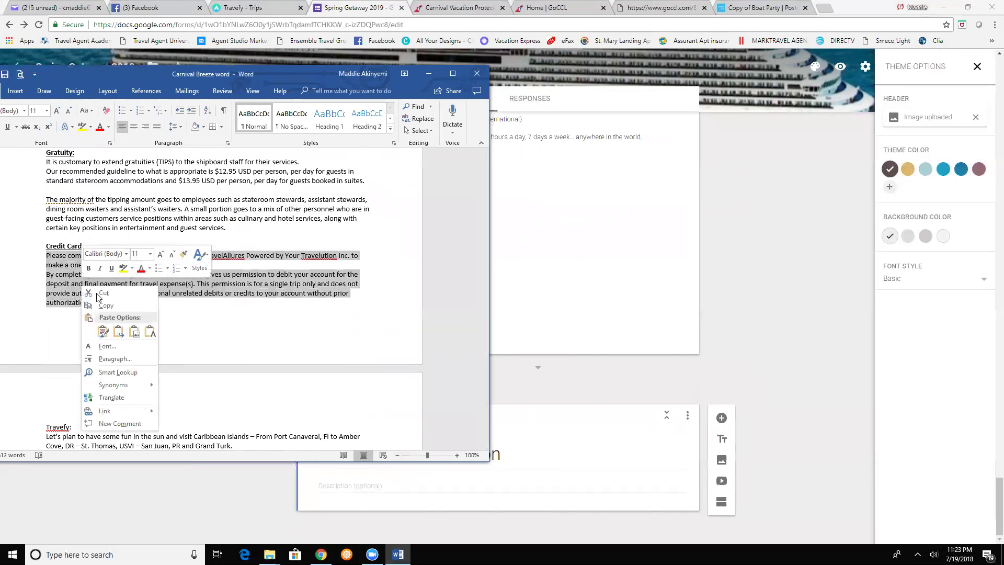
pyautogui.click(105, 311)
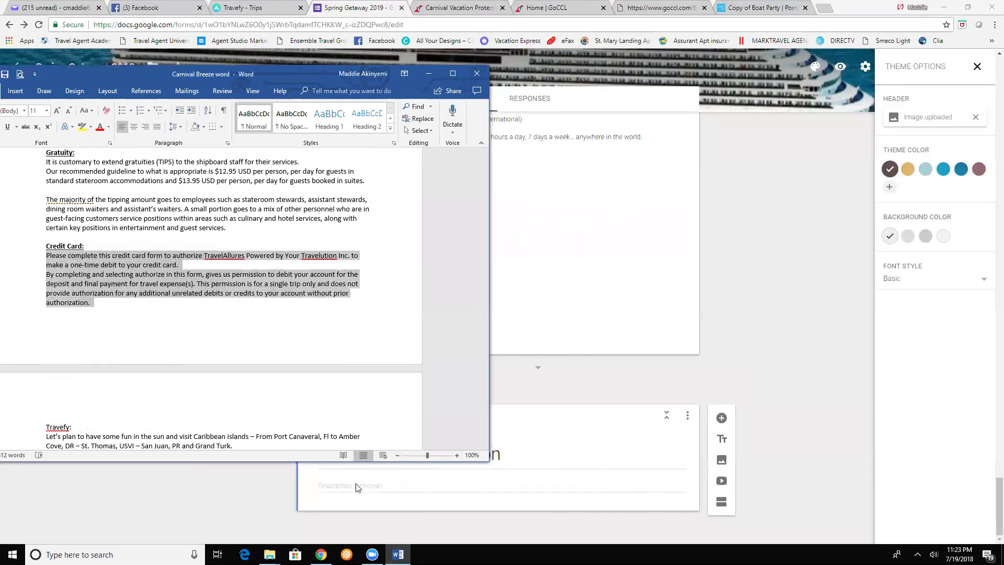
pyautogui.click(343, 485)
# - Paste the credit card authorization text into the Credit Card Information section description
pyautogui.rightClick(343, 485)
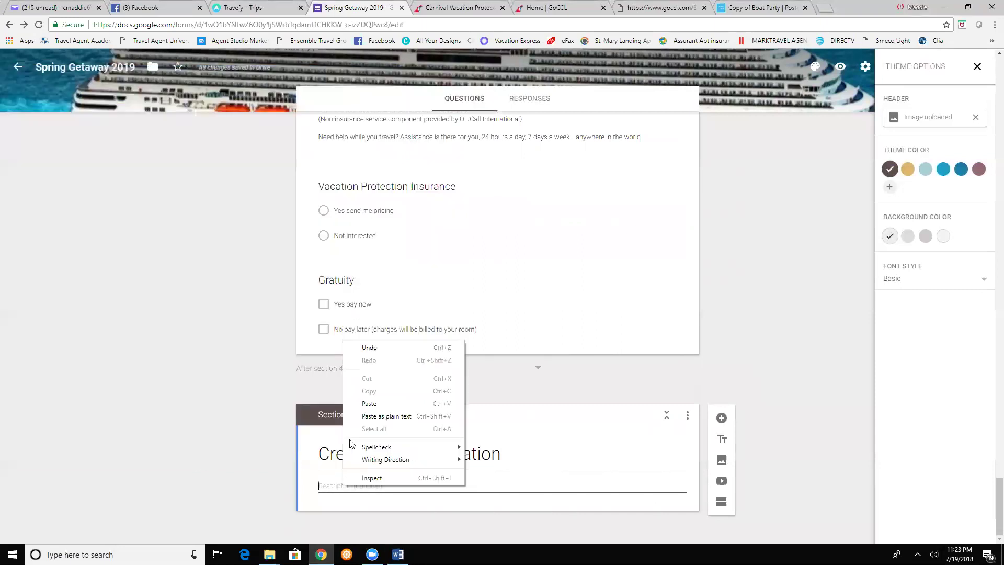
pyautogui.click(366, 402)
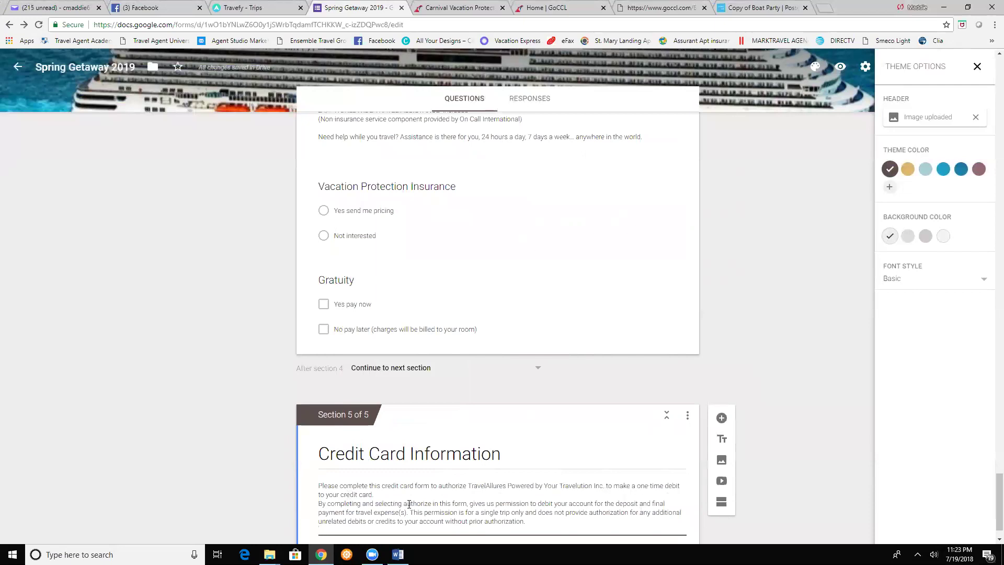
pyautogui.click(780, 458)
pyautogui.scroll(-1, 779, 458)
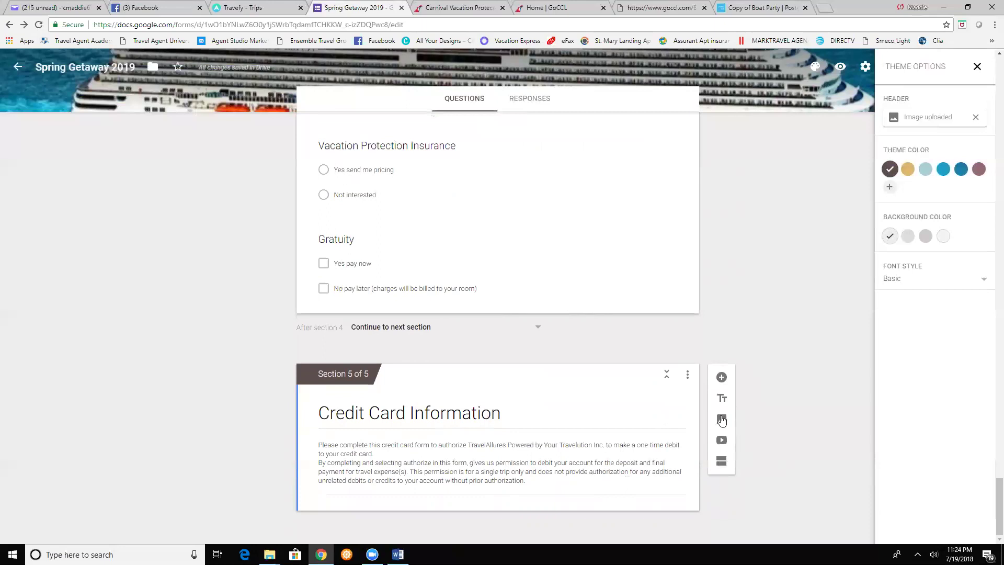
pyautogui.click(676, 434)
pyautogui.press('Tab')
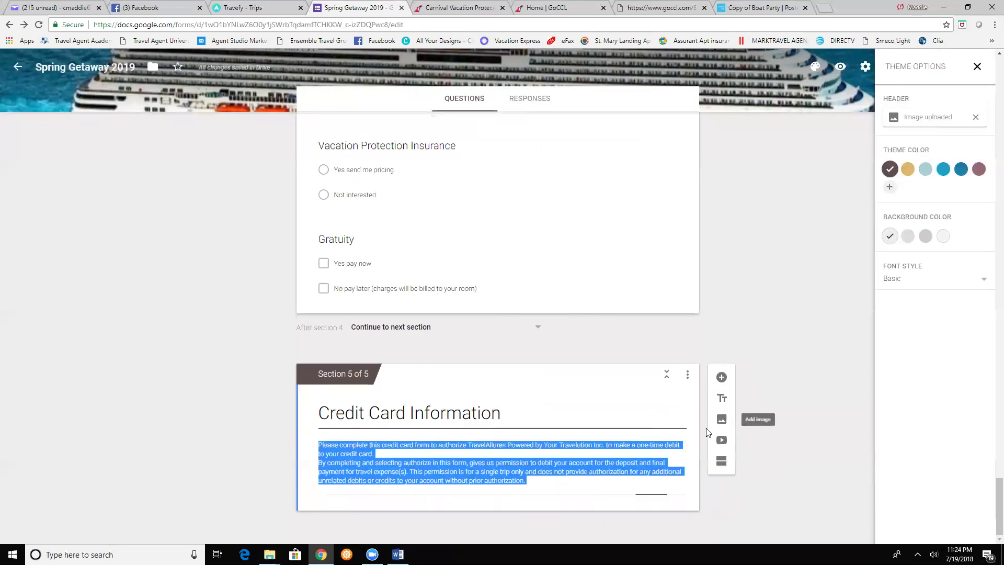
pyautogui.click(720, 422)
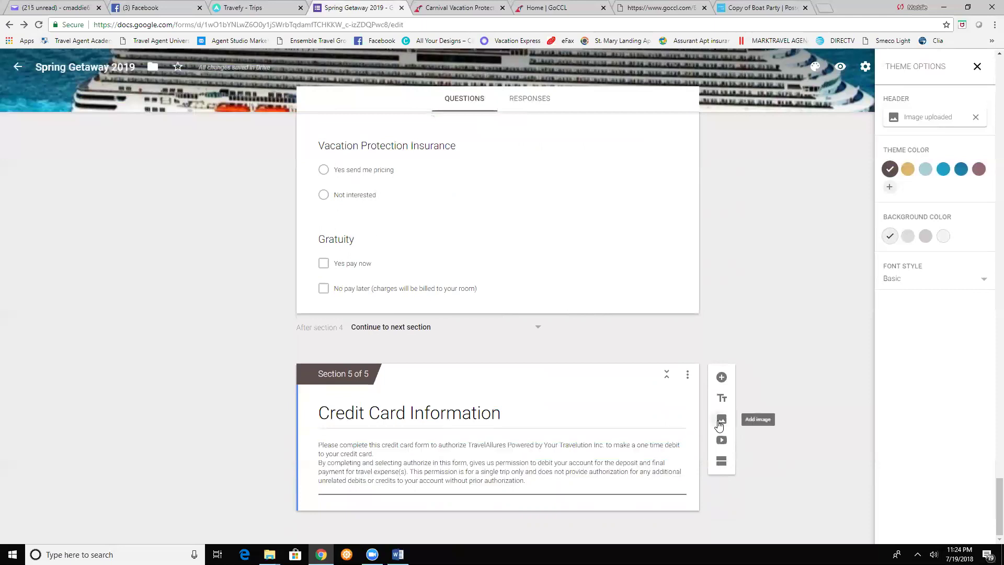
# - Upload the 'Carnival credit card logo' image showing the American Express, MasterCard, Visa and Discover logos
pyautogui.click(511, 328)
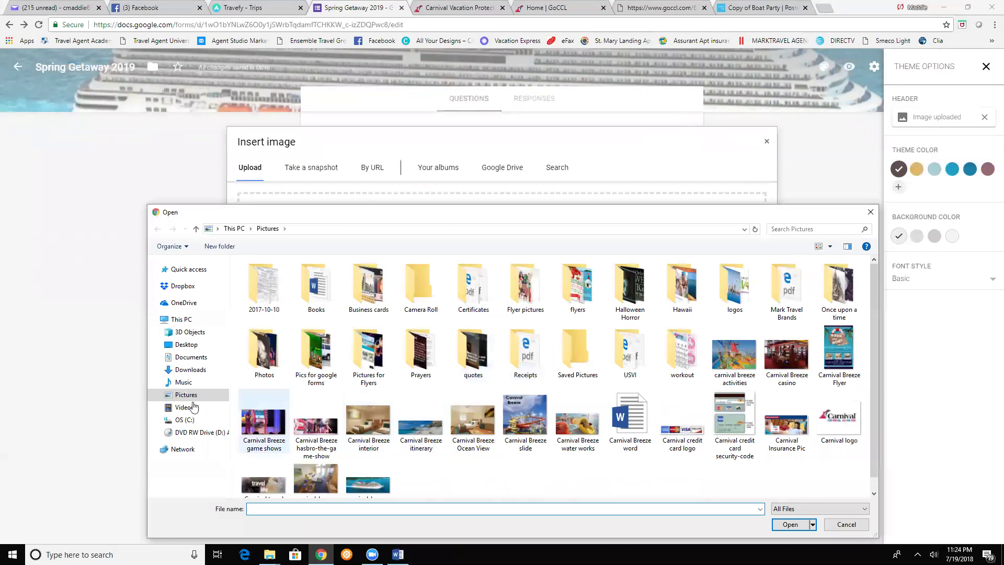
pyautogui.doubleClick(681, 443)
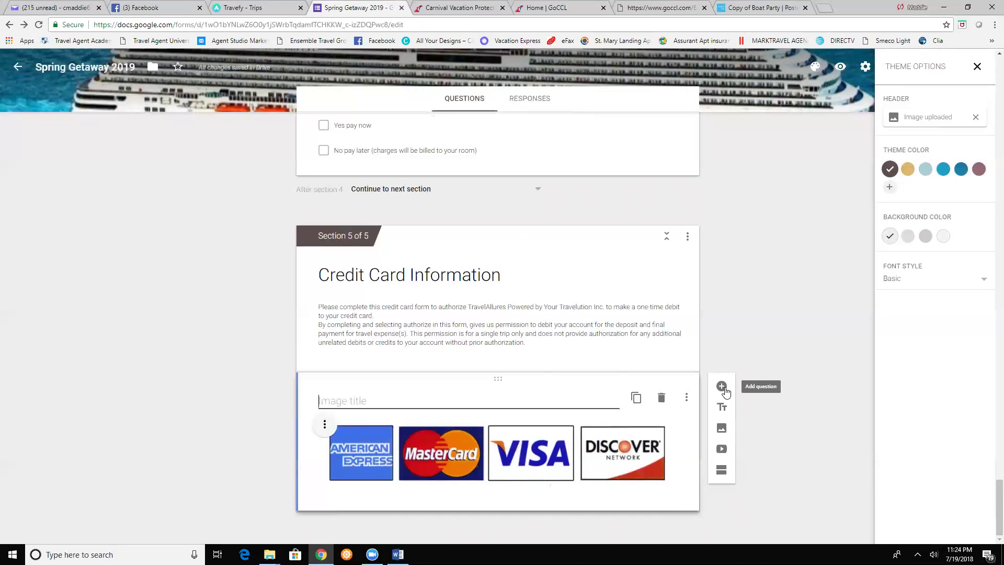
# - Add questions 'Name as it appears on credit card' and 'Billing Address City/State/Zip code' below the logos
pyautogui.click(721, 387)
pyautogui.click(721, 386)
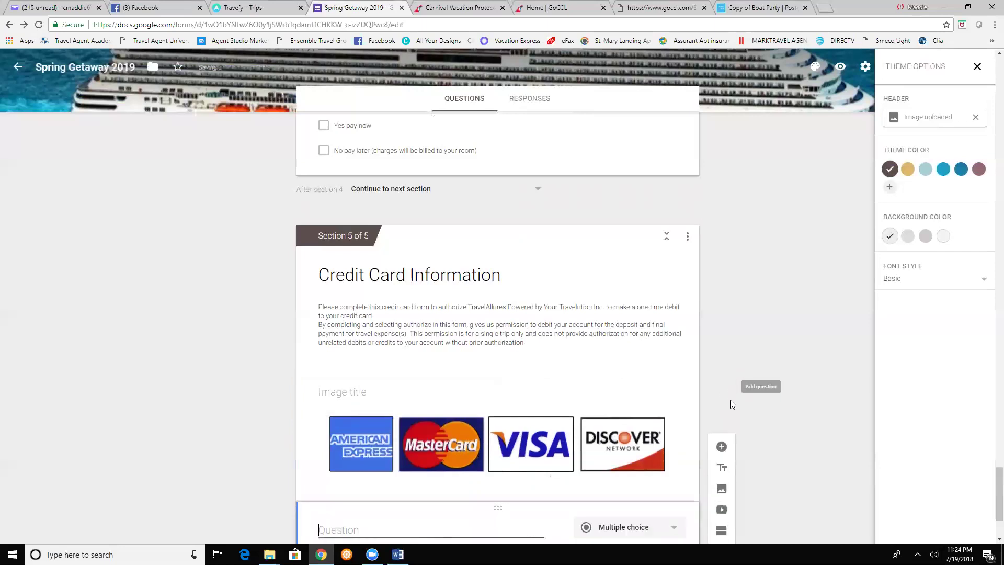
pyautogui.write('Name ')
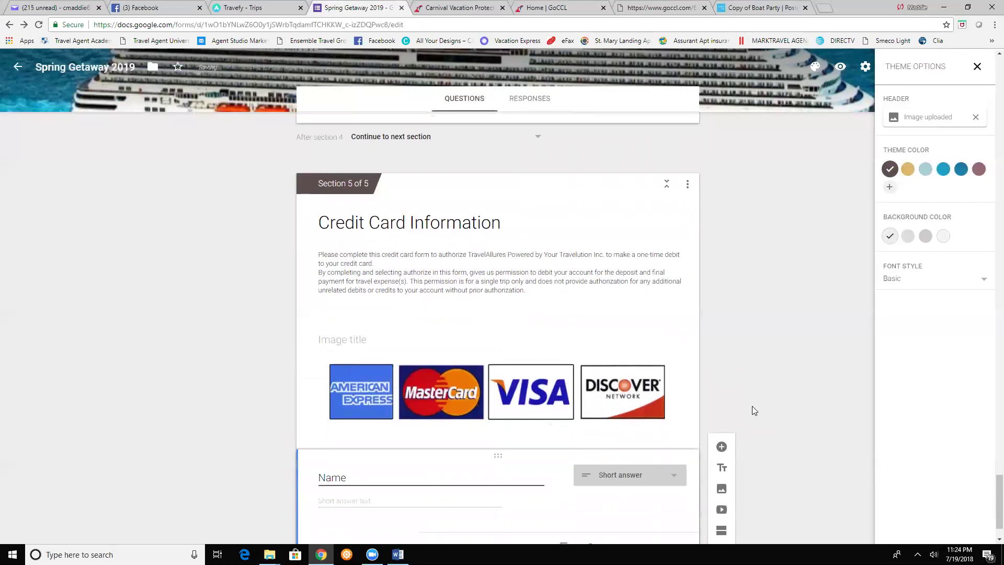
pyautogui.write('as it ap')
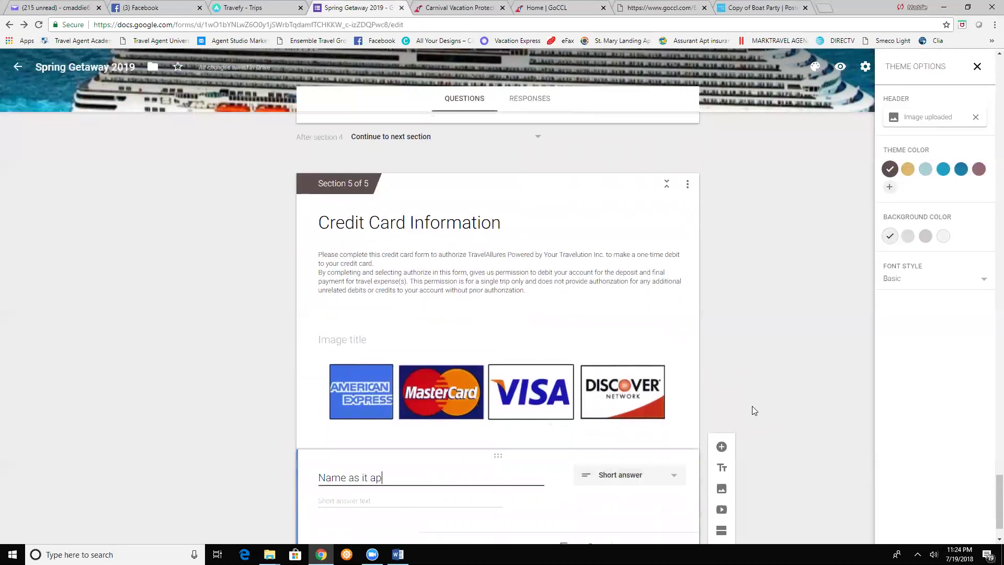
pyautogui.write('pears on credit card')
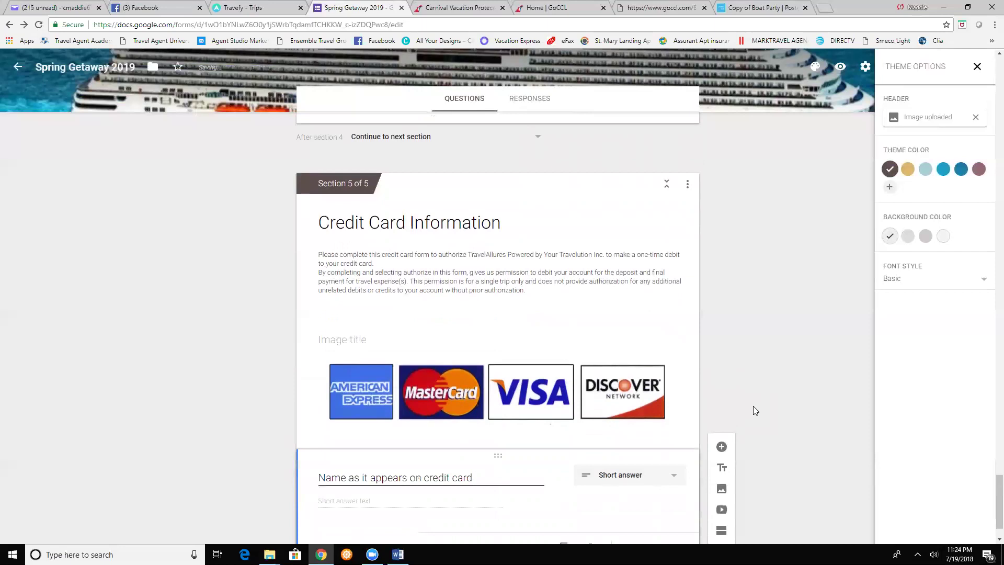
pyautogui.click(721, 448)
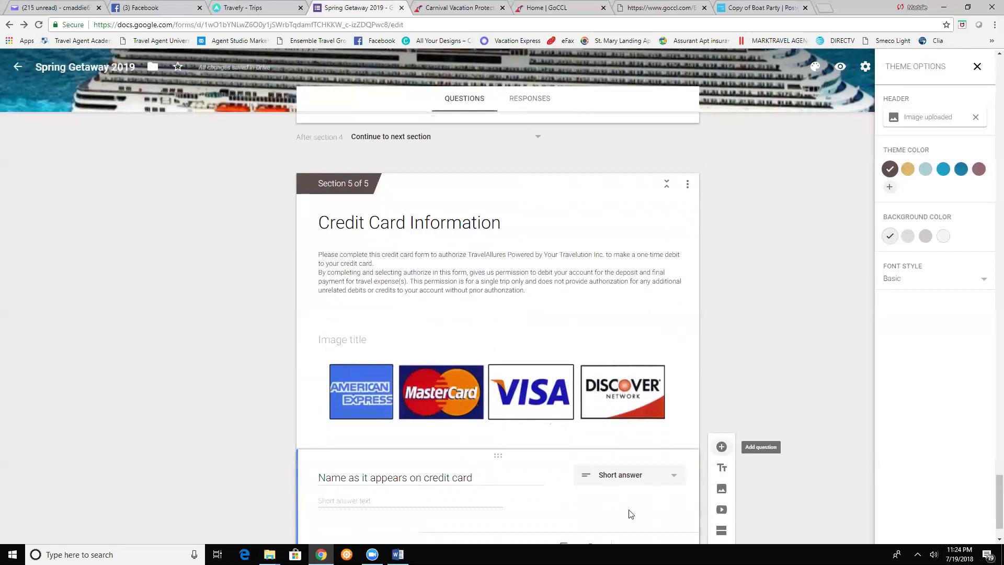
pyautogui.write('Billing ')
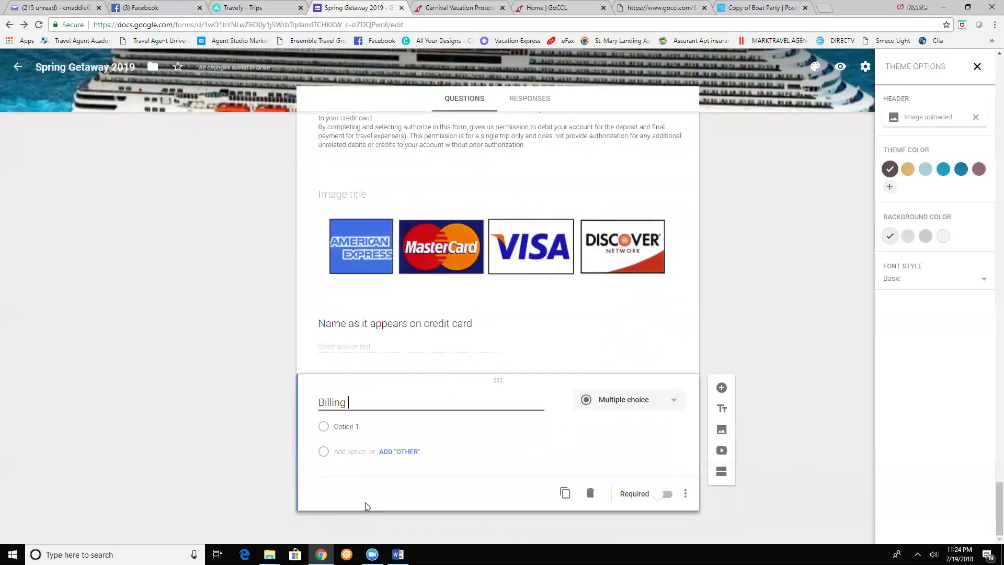
pyautogui.write('Address C')
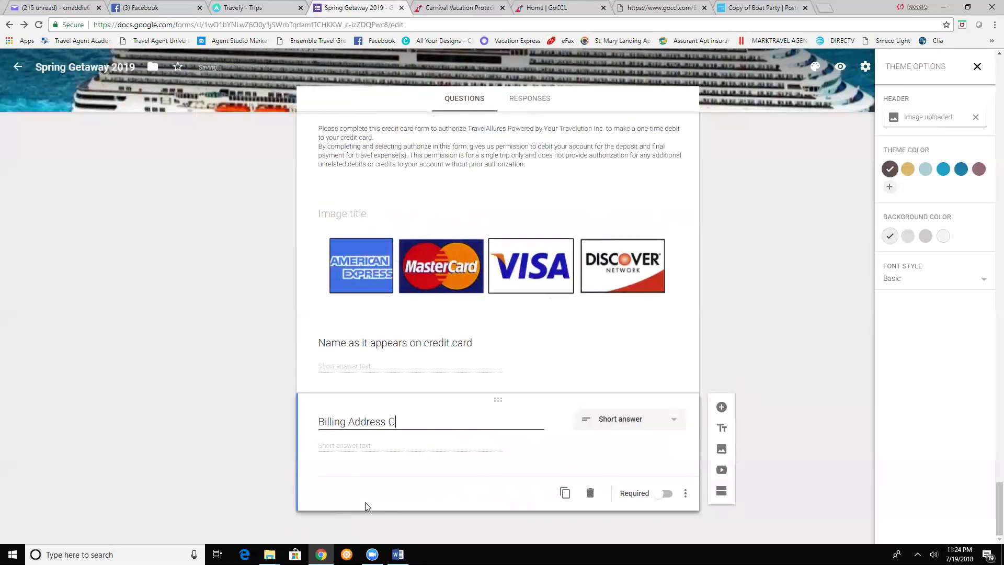
pyautogui.write('ity/State/Zip code')
pyautogui.click(722, 409)
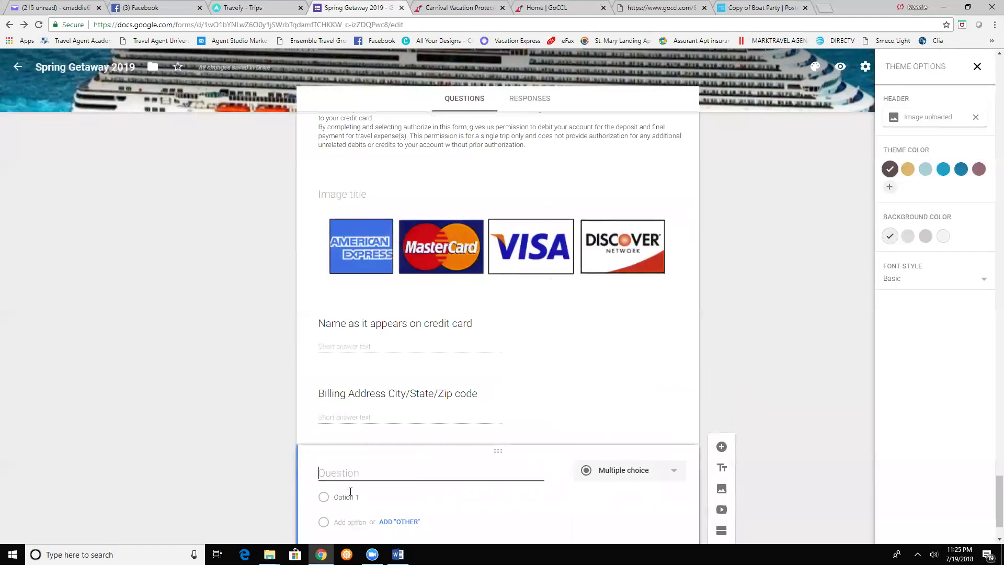
# - Add a 'Credit Card Type' question as a checkboxes question
pyautogui.write('Credit Card Type')
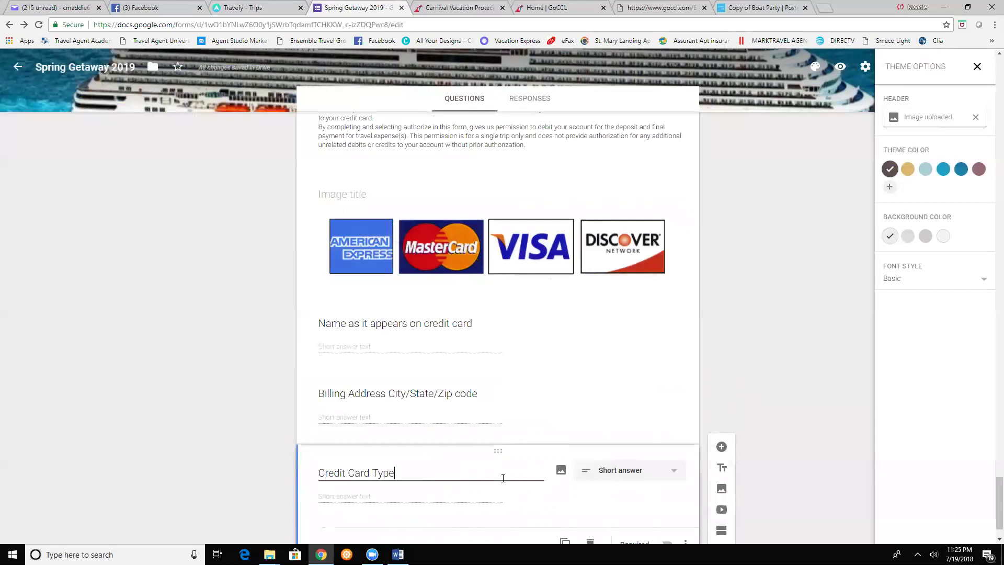
pyautogui.click(630, 471)
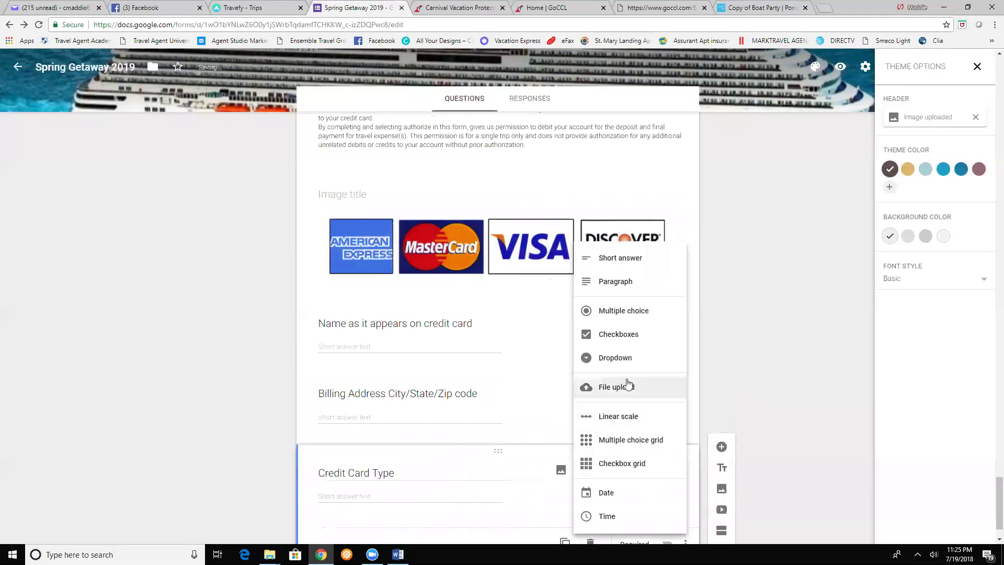
pyautogui.click(620, 335)
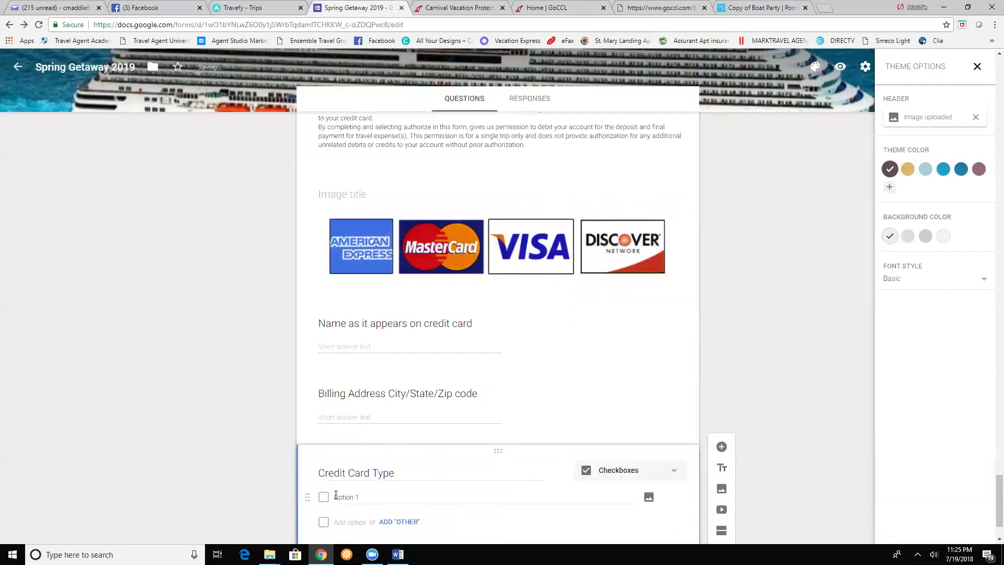
# - Enter the card options Master Card, Visa, Discover and Amex
pyautogui.click(355, 497)
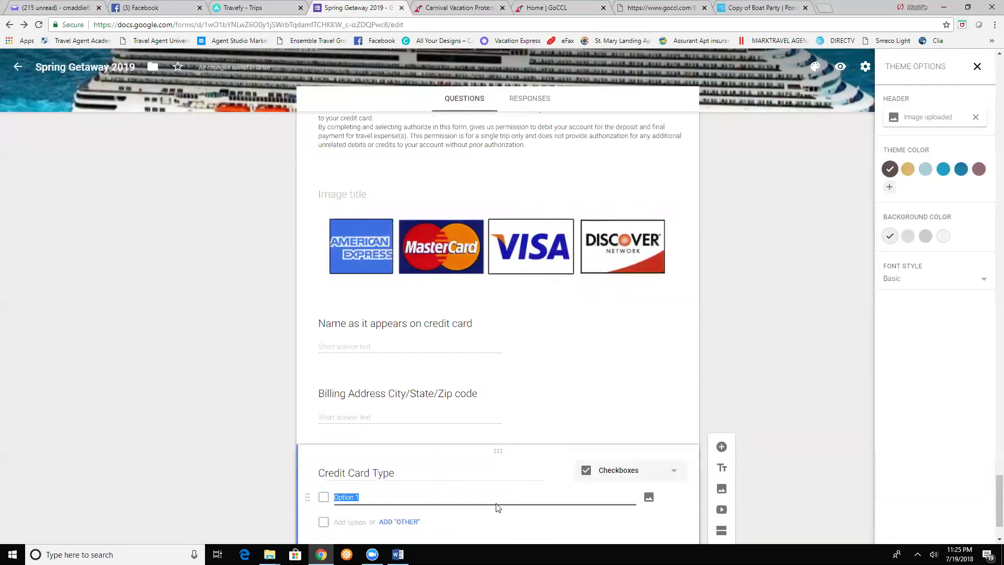
pyautogui.write('Master Card')
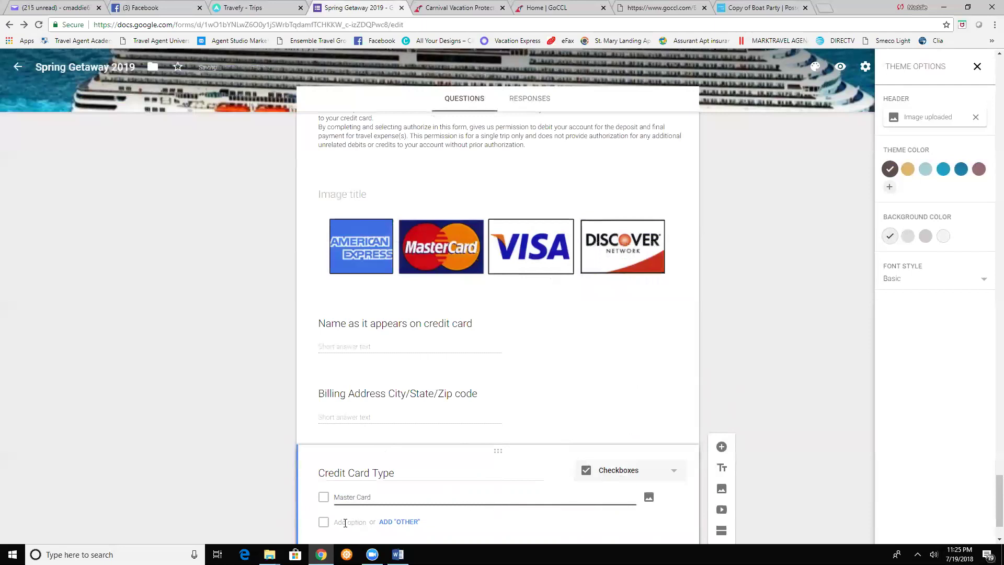
pyautogui.click(345, 523)
pyautogui.write('Vis')
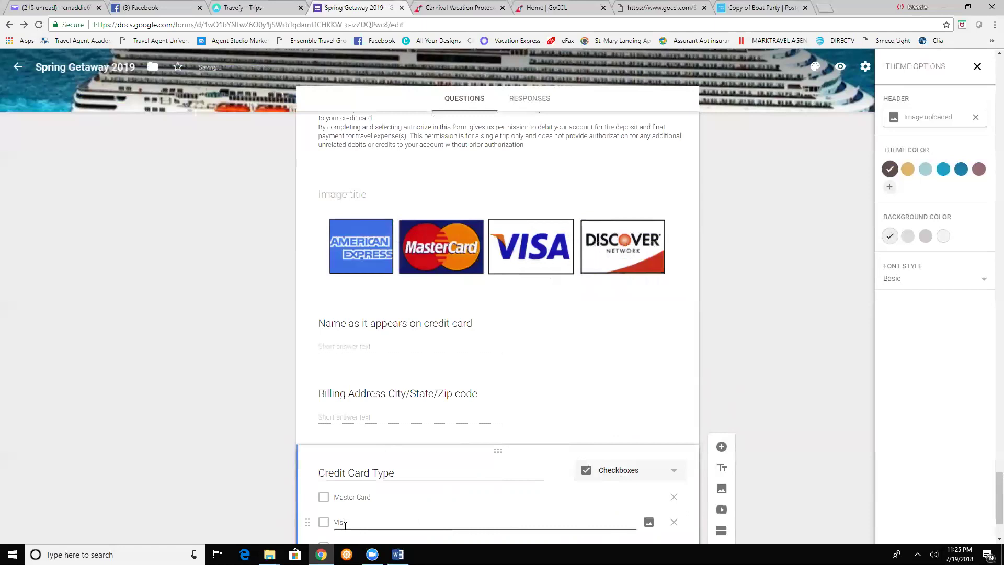
pyautogui.scroll(-2, 352, 511)
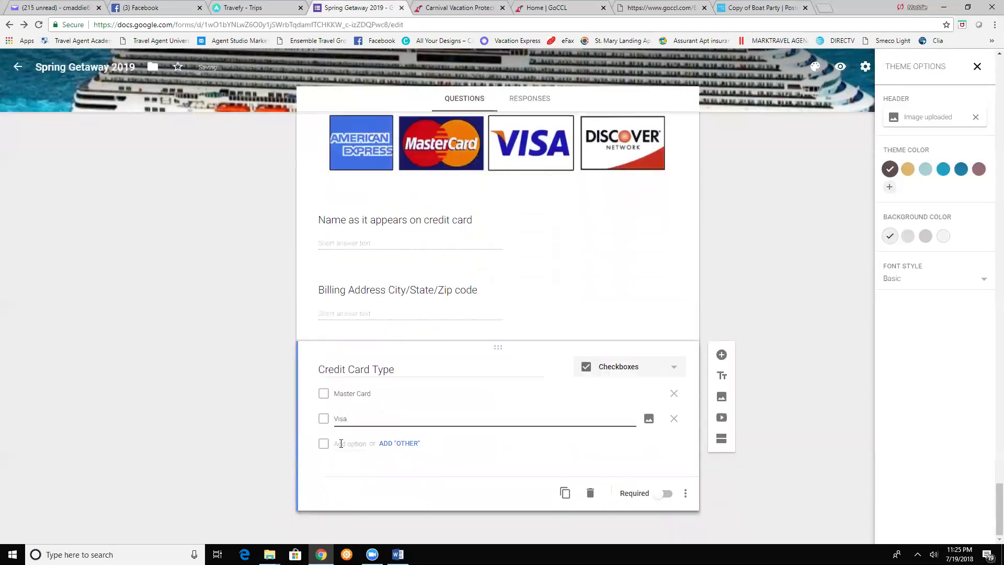
pyautogui.click(341, 443)
pyautogui.write('Disc')
pyautogui.write('ovre')
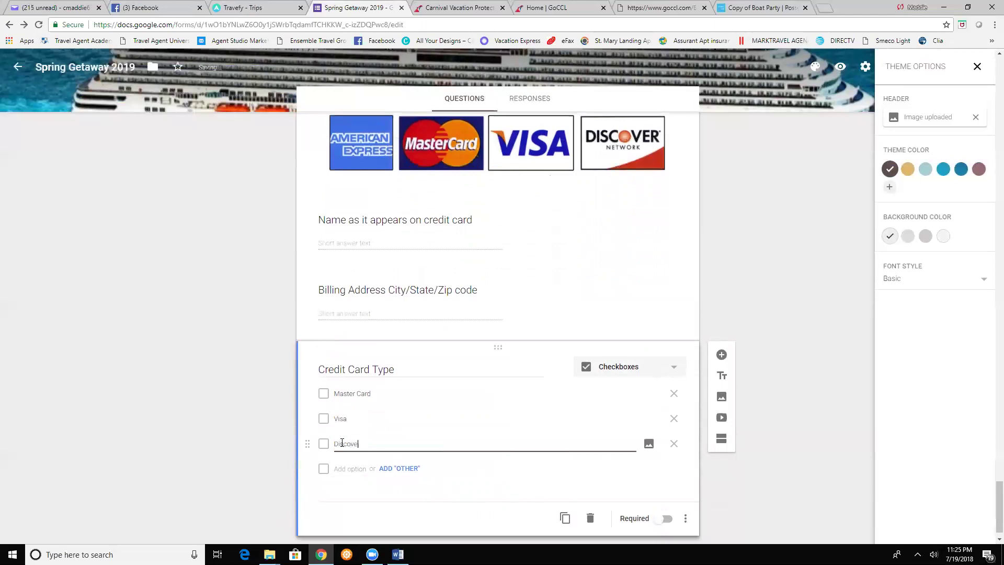
pyautogui.click(348, 467)
pyautogui.write('Amex')
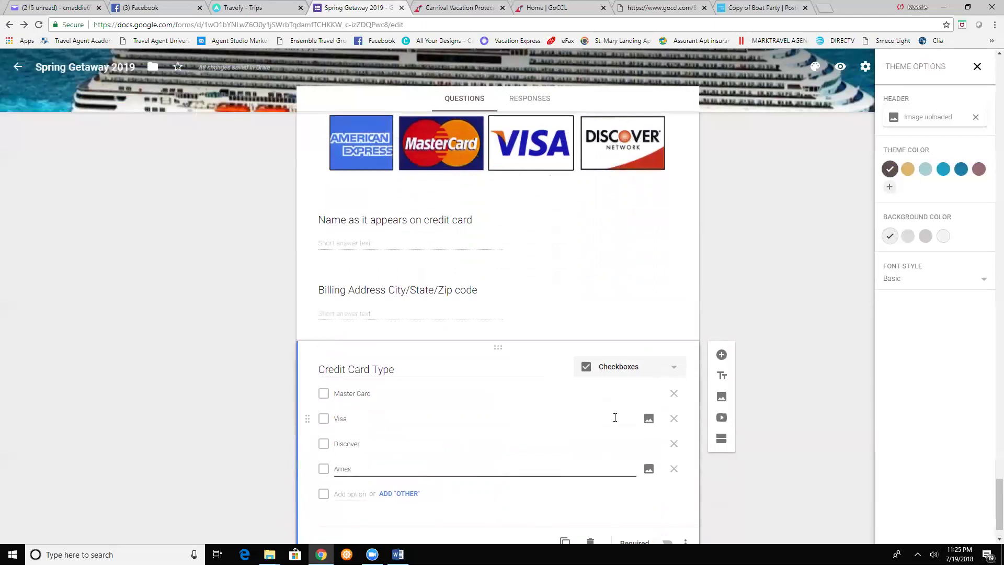
pyautogui.click(753, 390)
pyautogui.click(722, 356)
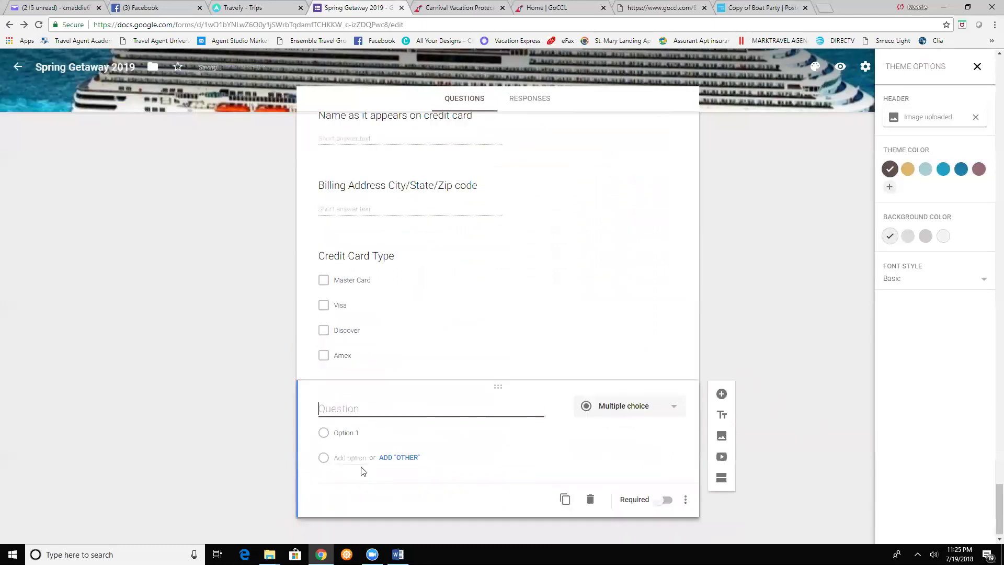
# - Add questions 'Credit card Number' and 'Credit Card Expiration Date' after Credit Card Type
pyautogui.write('Credit card Number')
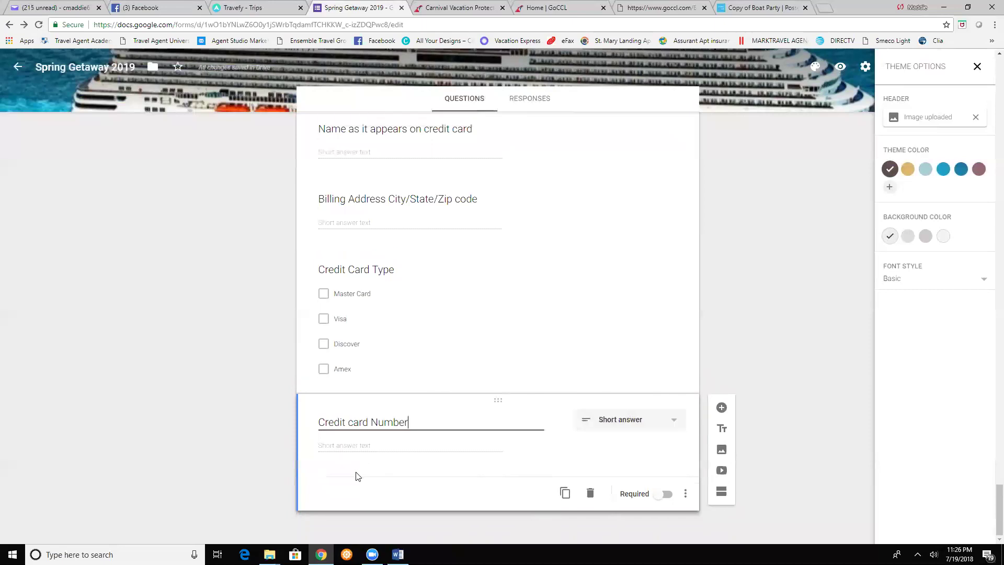
pyautogui.click(721, 409)
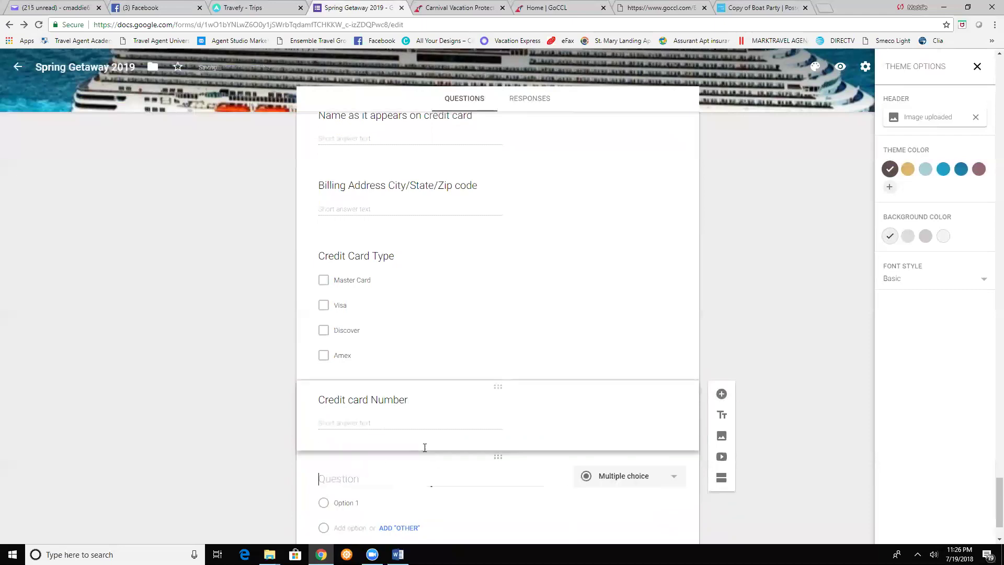
pyautogui.write('Cred')
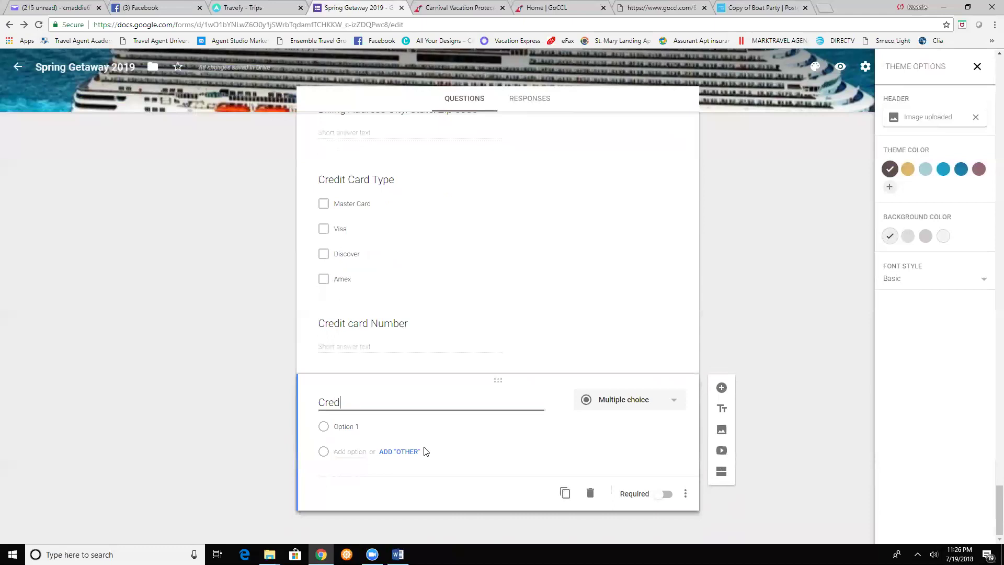
pyautogui.write('it Card Expi')
pyautogui.write('ra')
pyautogui.write('t')
pyautogui.press('BackSpace')
pyautogui.write('ation Date')
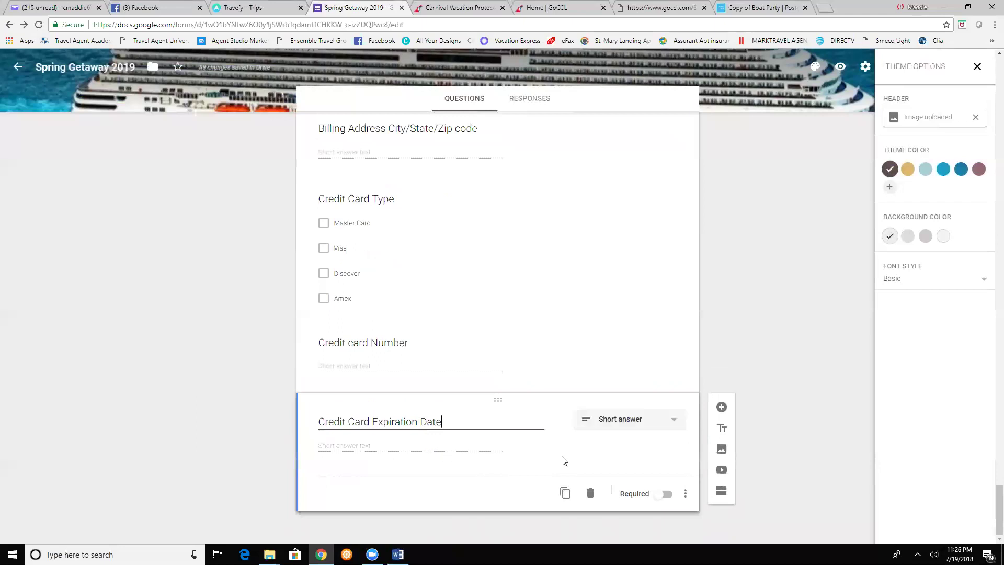
pyautogui.click(351, 449)
# - Add a description line to the Credit Card Expiration Date question, checking the trip details document
pyautogui.click(685, 494)
pyautogui.click(712, 492)
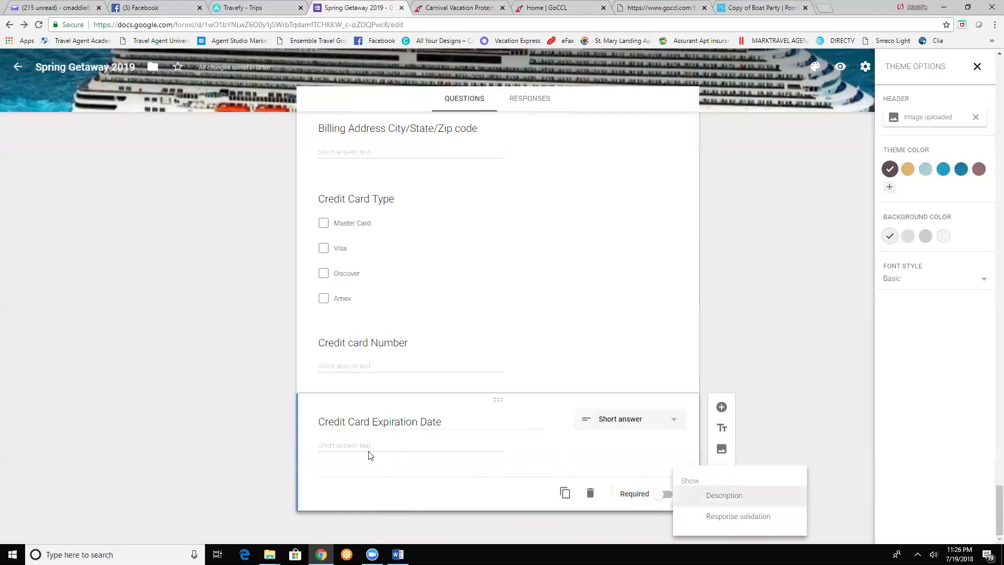
pyautogui.click(398, 554)
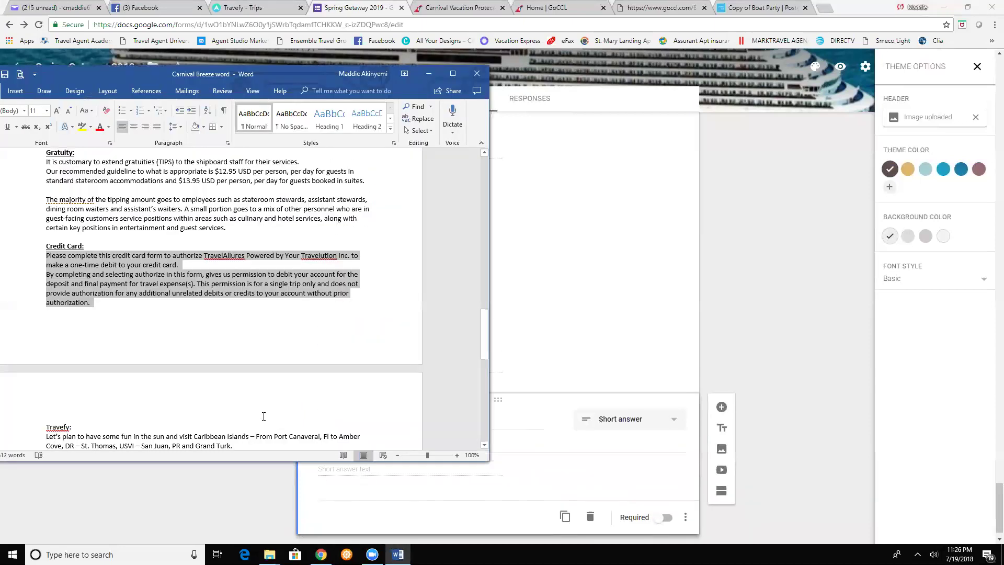
pyautogui.scroll(-2, 254, 398)
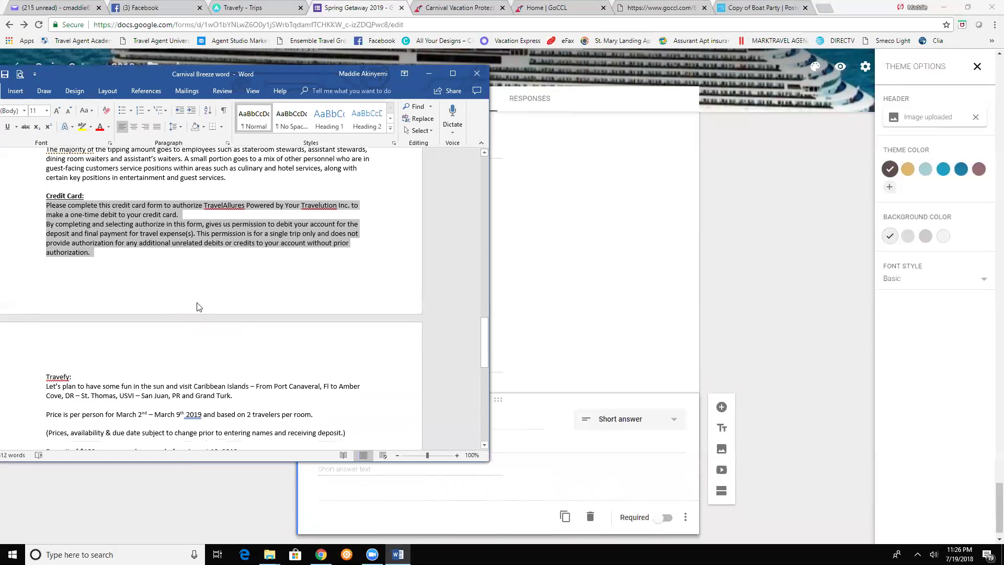
pyautogui.scroll(2, 197, 307)
pyautogui.click(556, 444)
# - Write the note asking respondents to indicate the 1st when no day is shown, correcting 'Id' to 'If'
pyautogui.click(344, 445)
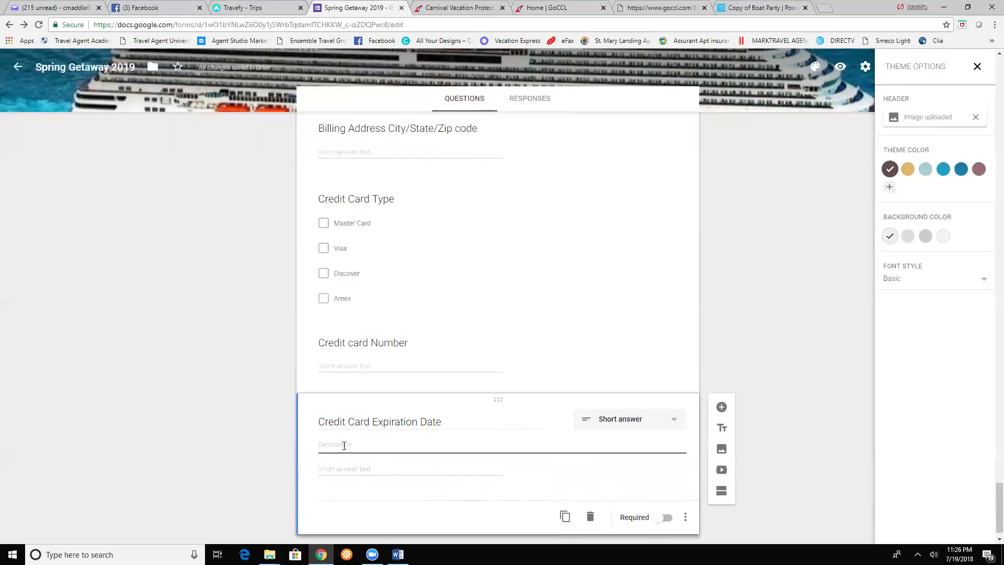
pyautogui.write('Id your credit card expiration date does not inclue a d')
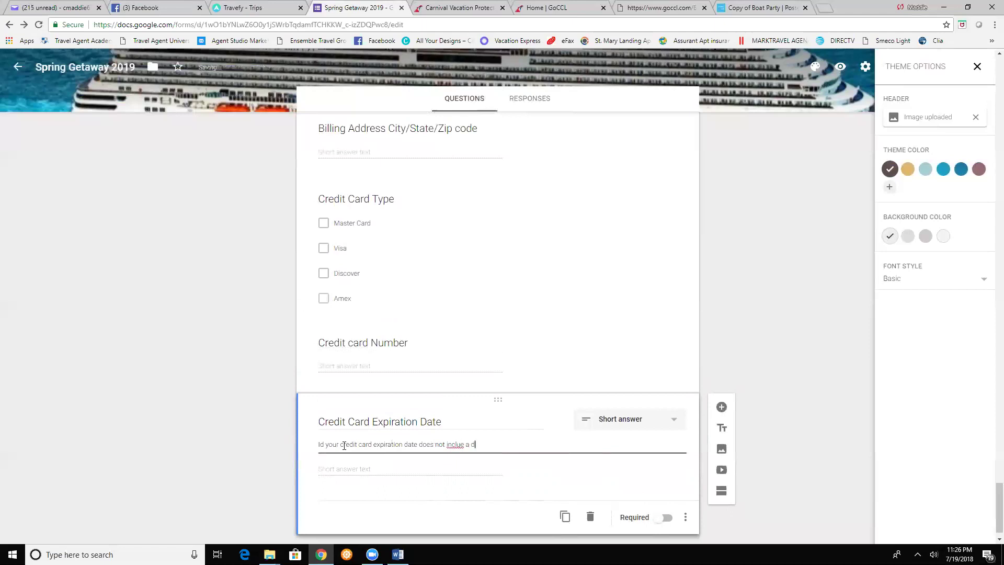
pyautogui.write('ay of the moth pl')
pyautogui.write('a')
pyautogui.write('ea')
pyautogui.write('se in')
pyautogui.write('dica')
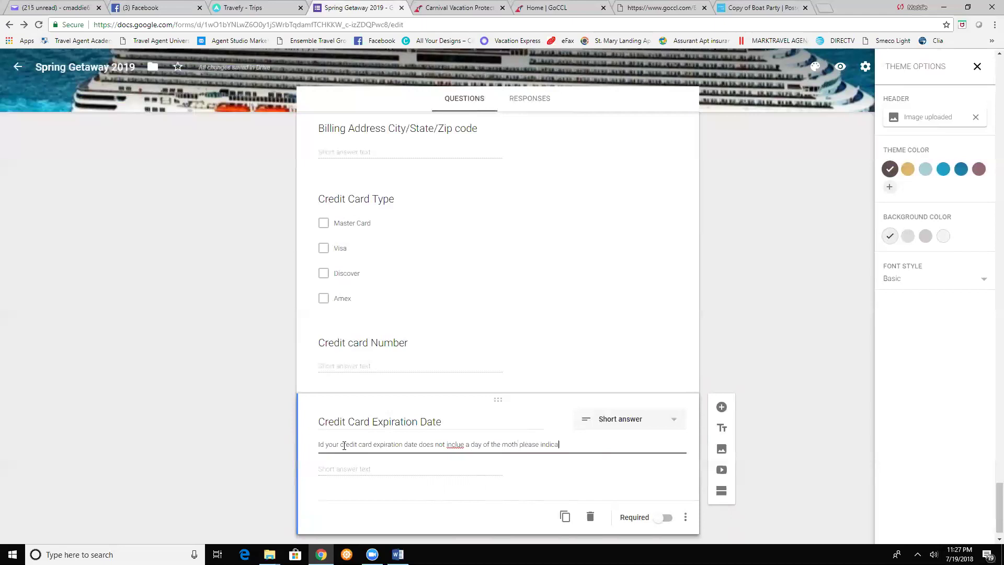
pyautogui.write('te the "1st"')
pyautogui.click(827, 452)
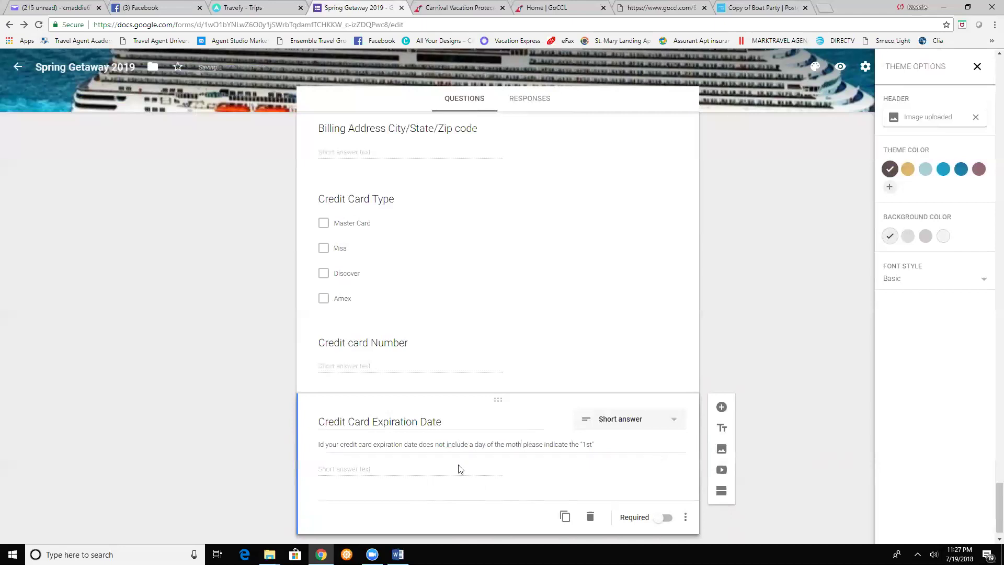
pyautogui.tripleClick(325, 445)
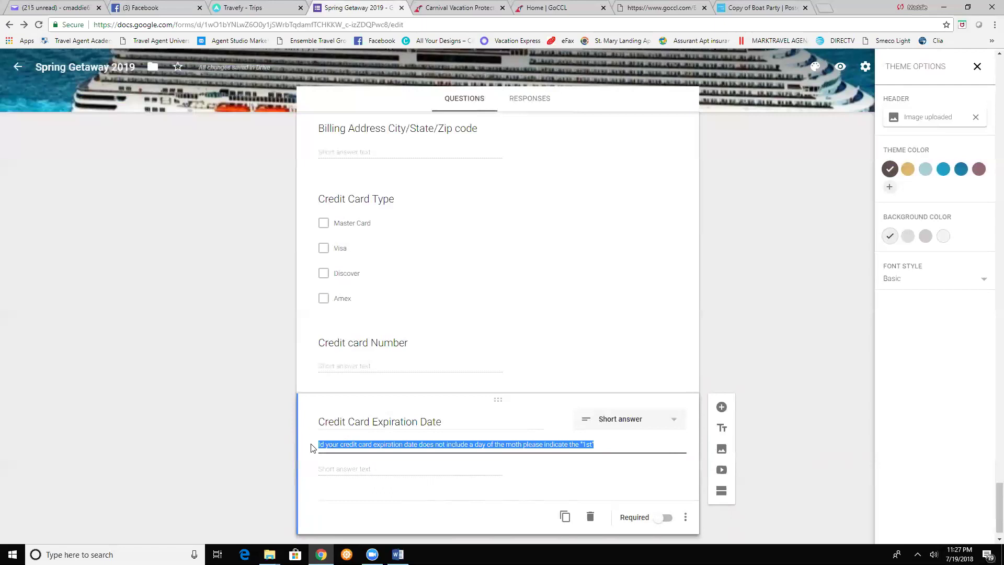
pyautogui.click(325, 444)
pyautogui.press('BackSpace')
pyautogui.press('BackSpace')
pyautogui.write('f')
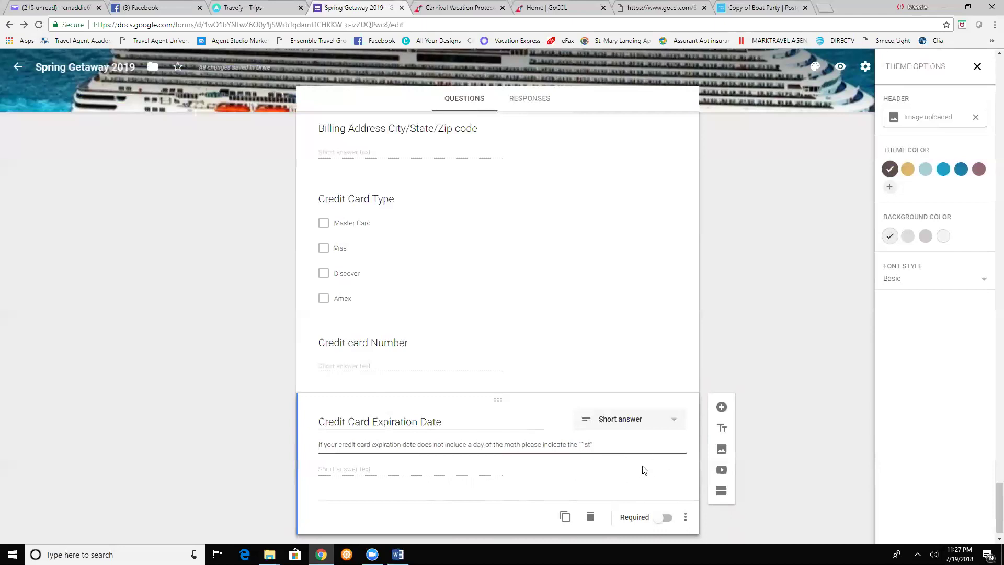
# - Add a 'CVC Code' question with the Carnival credit card security-code picture attached
pyautogui.click(720, 407)
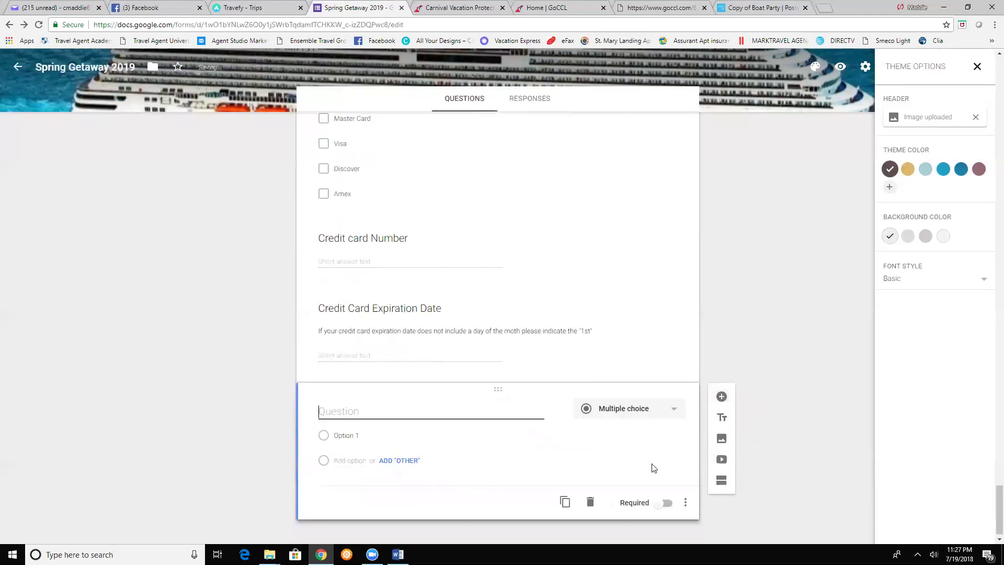
pyautogui.write('CVC Code')
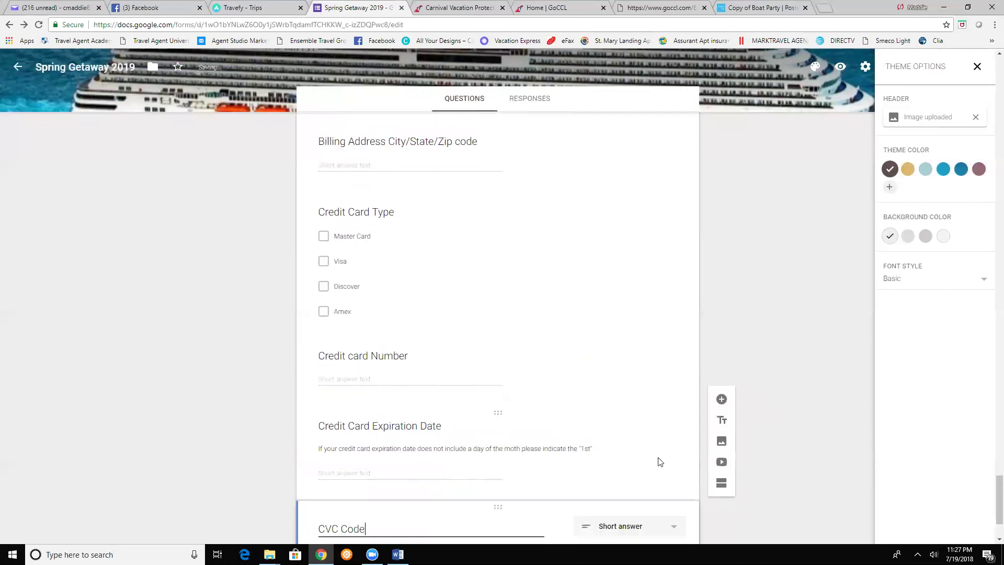
pyautogui.click(559, 420)
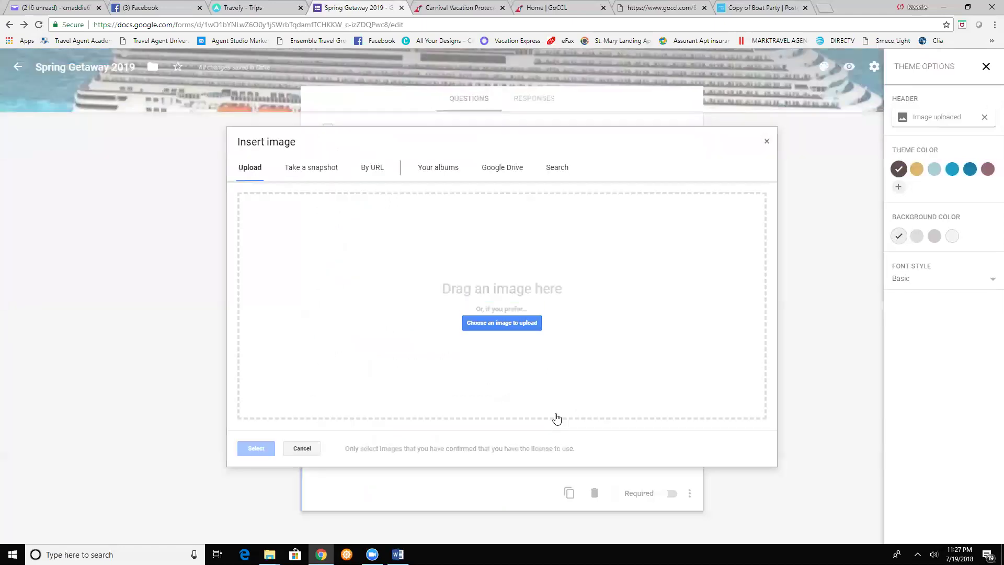
pyautogui.click(500, 320)
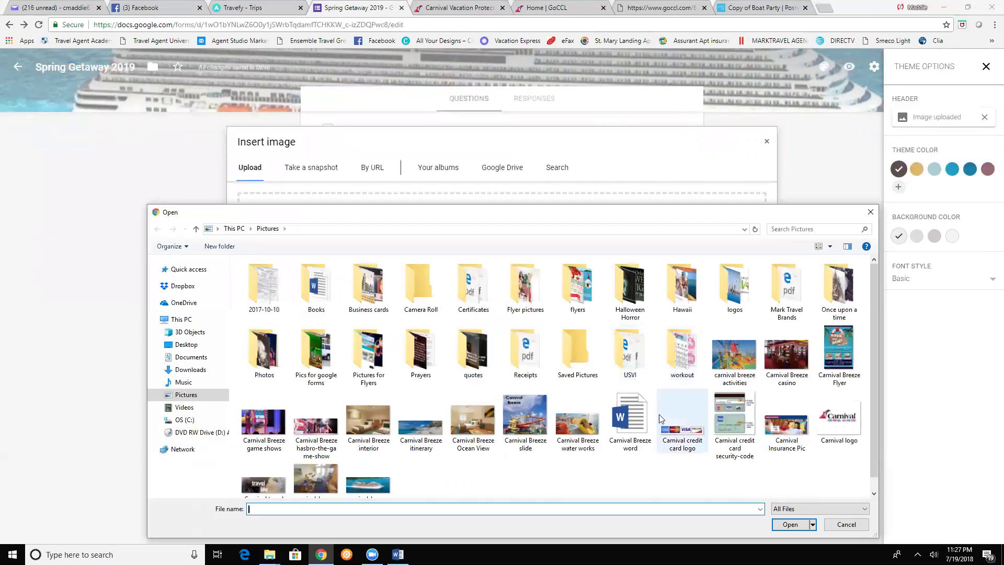
pyautogui.doubleClick(730, 418)
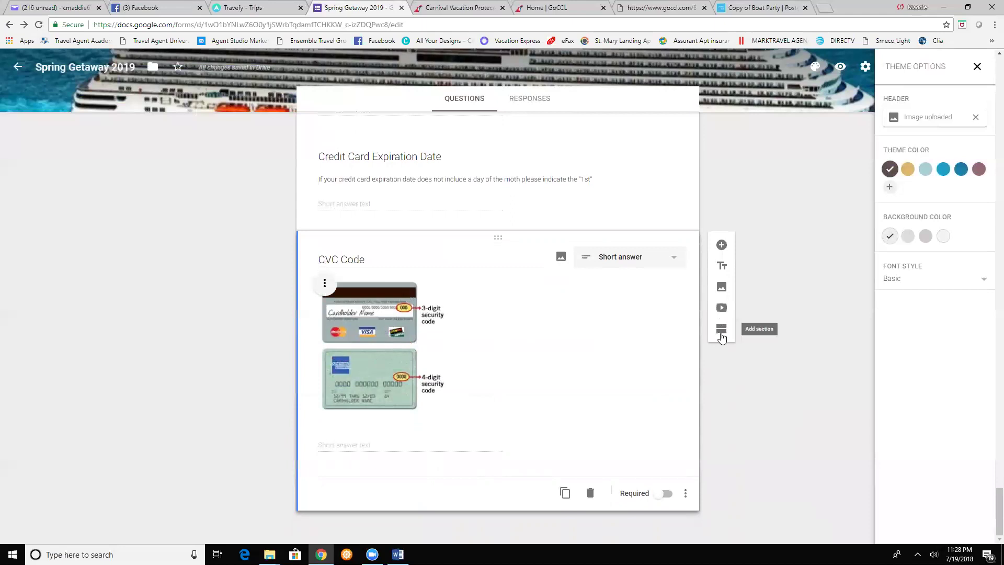
# - Add a section titled 'Contact Us:' describing the agent's name, title, phone number and e-mail
pyautogui.click(721, 329)
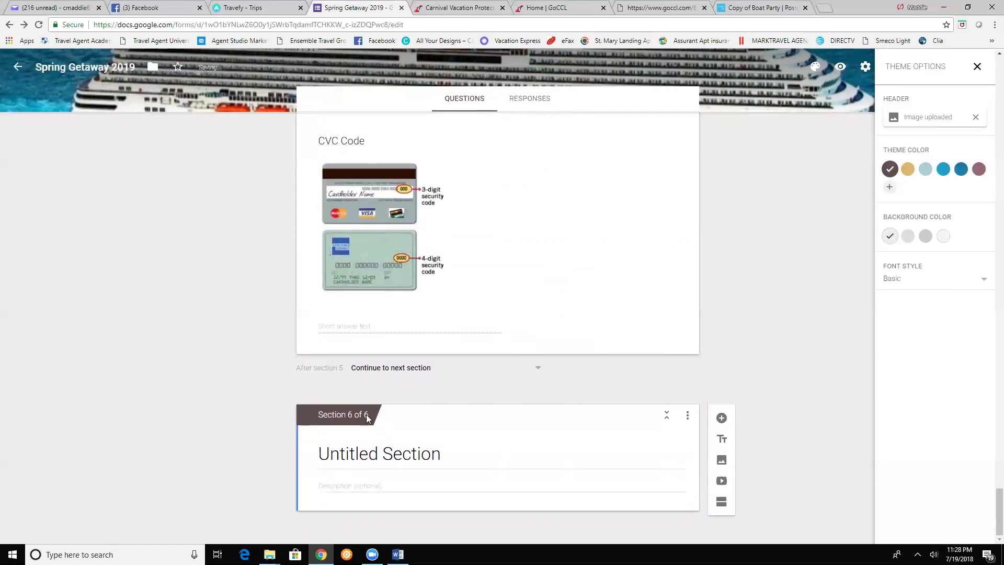
pyautogui.click(355, 458)
pyautogui.write('C')
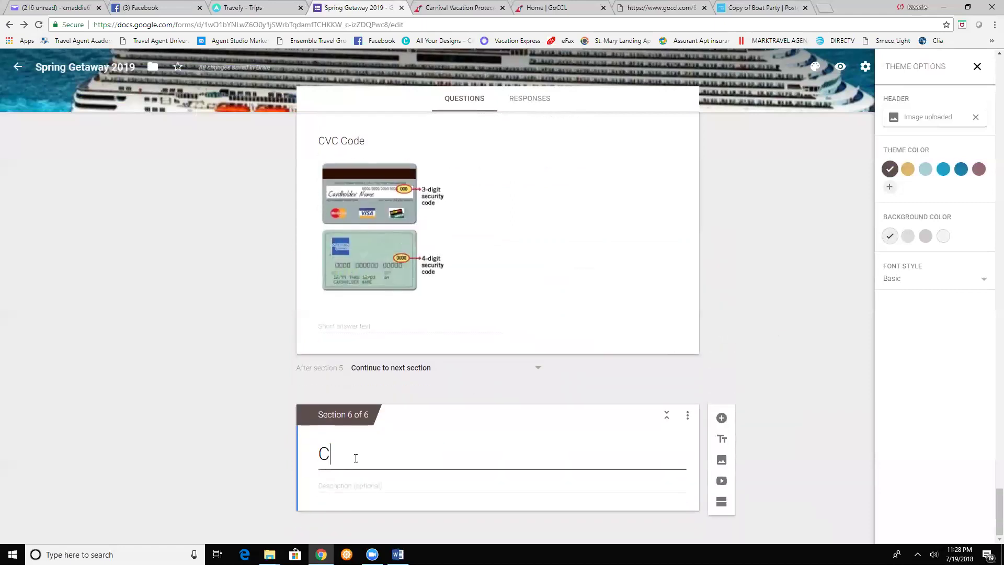
pyautogui.write('ontact Us:')
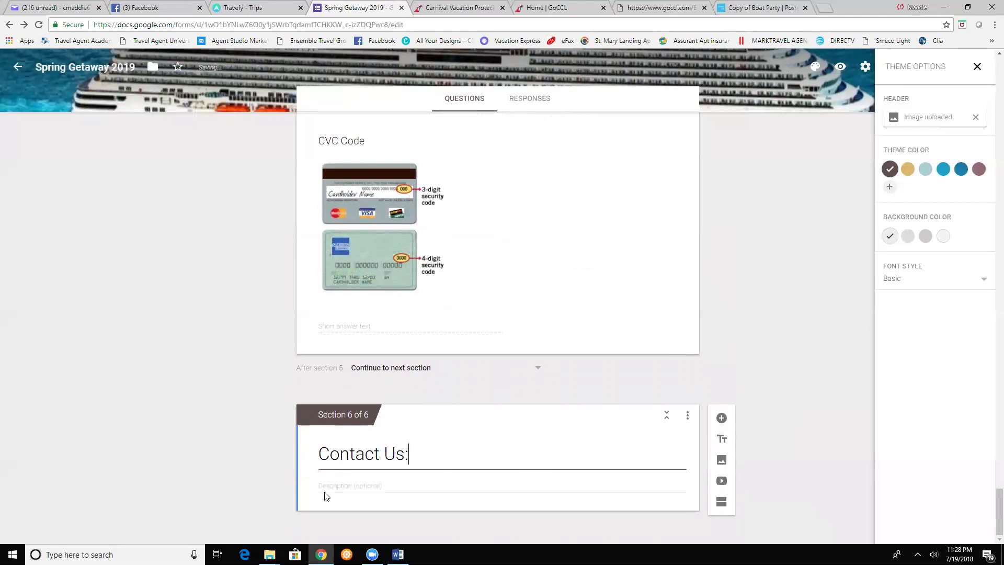
pyautogui.click(380, 485)
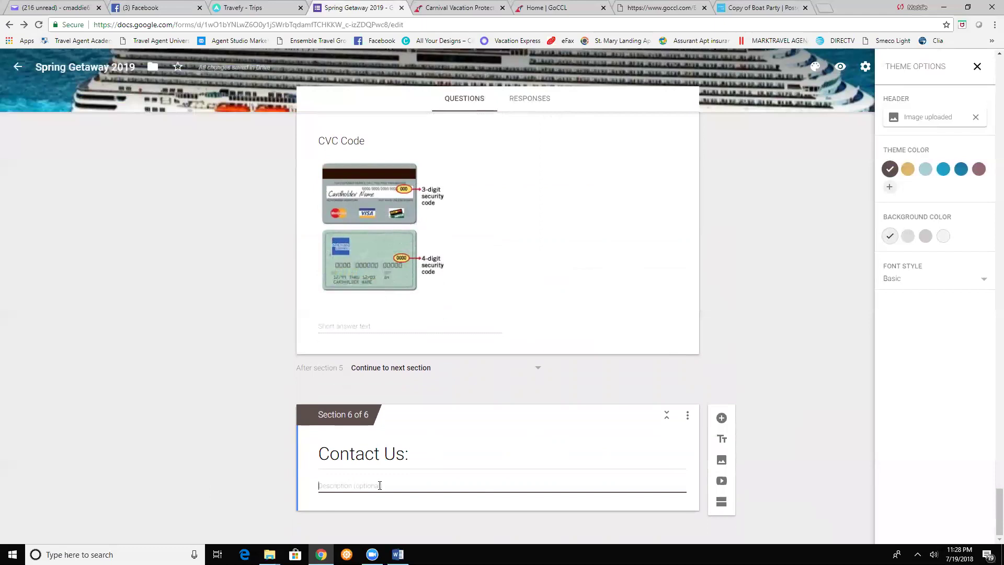
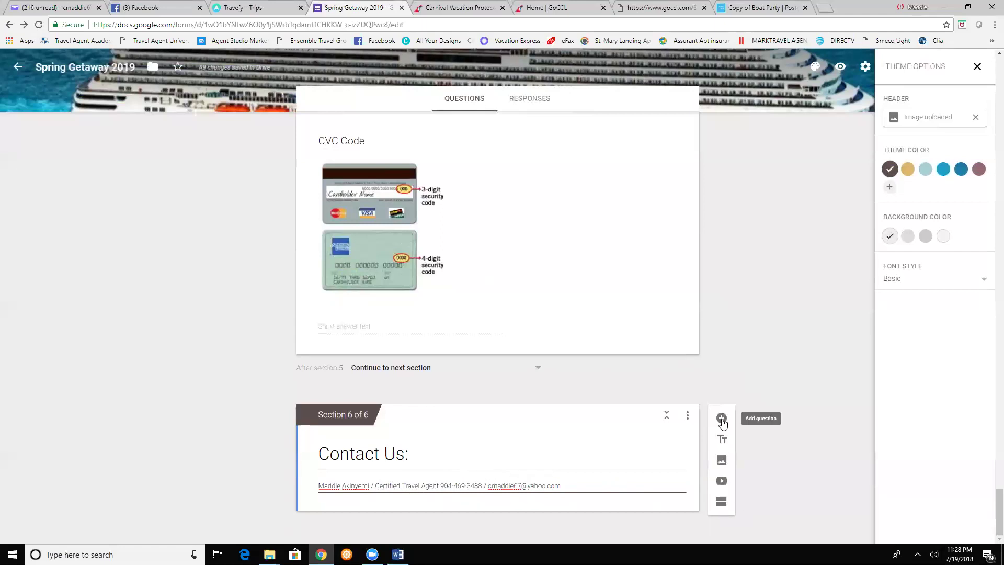
# - Insert the travel quote image titled 'TravelAllures Powered by Your Travelution Inc.'
pyautogui.click(720, 460)
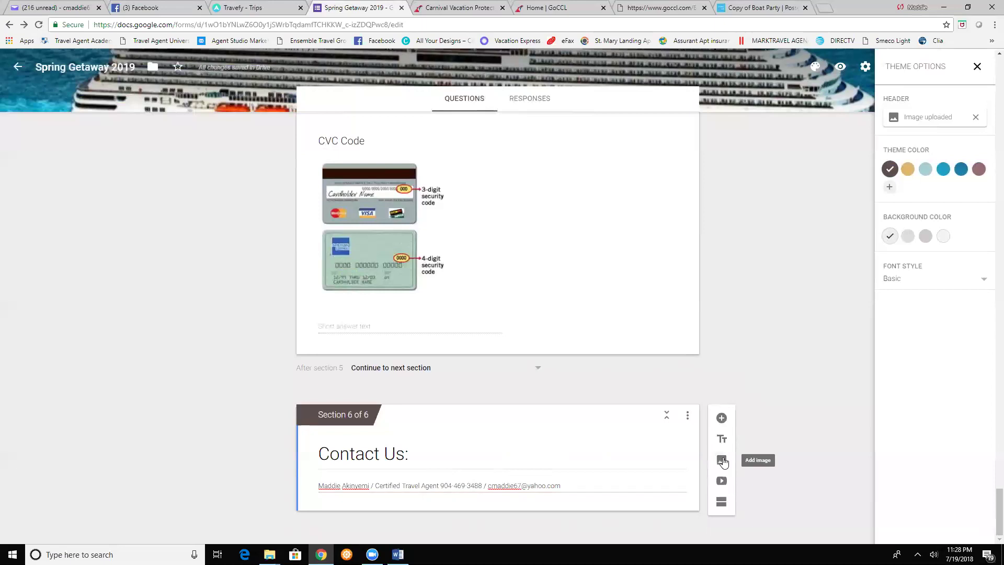
pyautogui.click(523, 323)
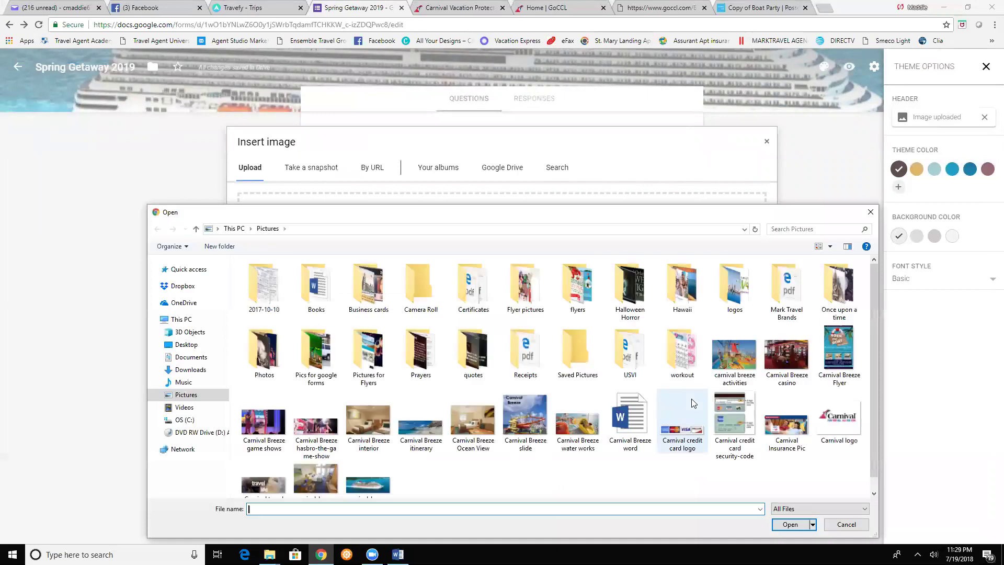
pyautogui.doubleClick(270, 486)
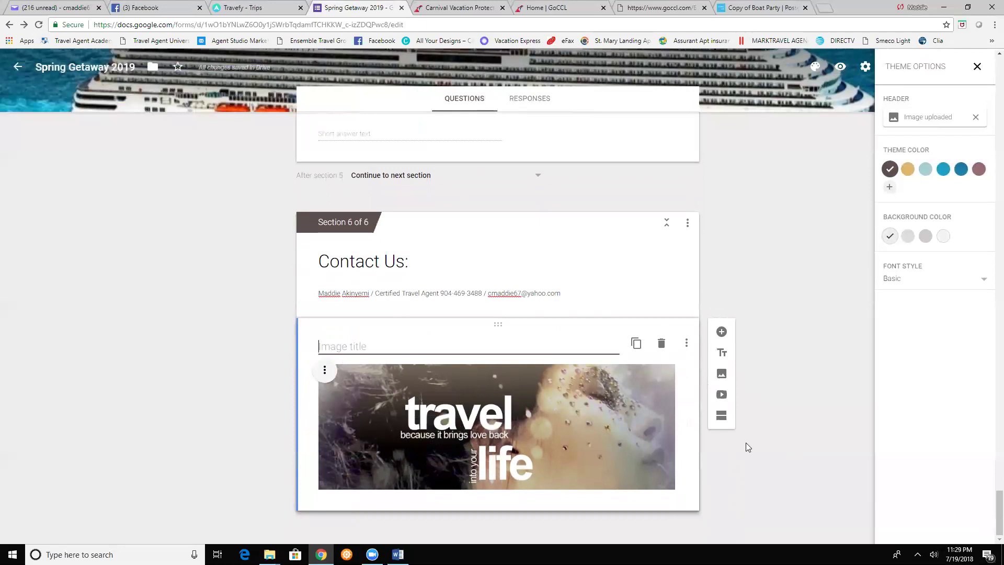
pyautogui.write('TravelAllures')
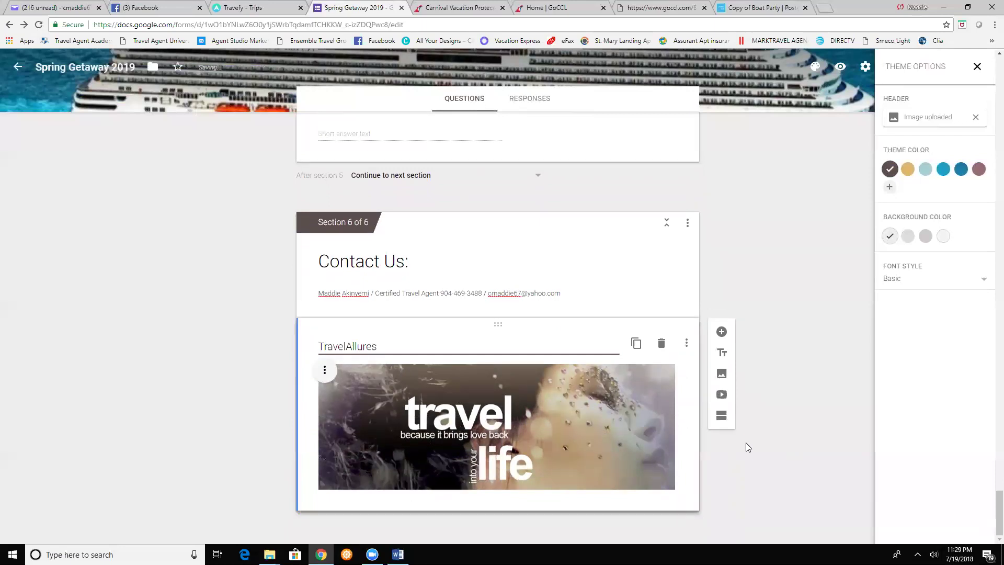
pyautogui.write(' Powered ')
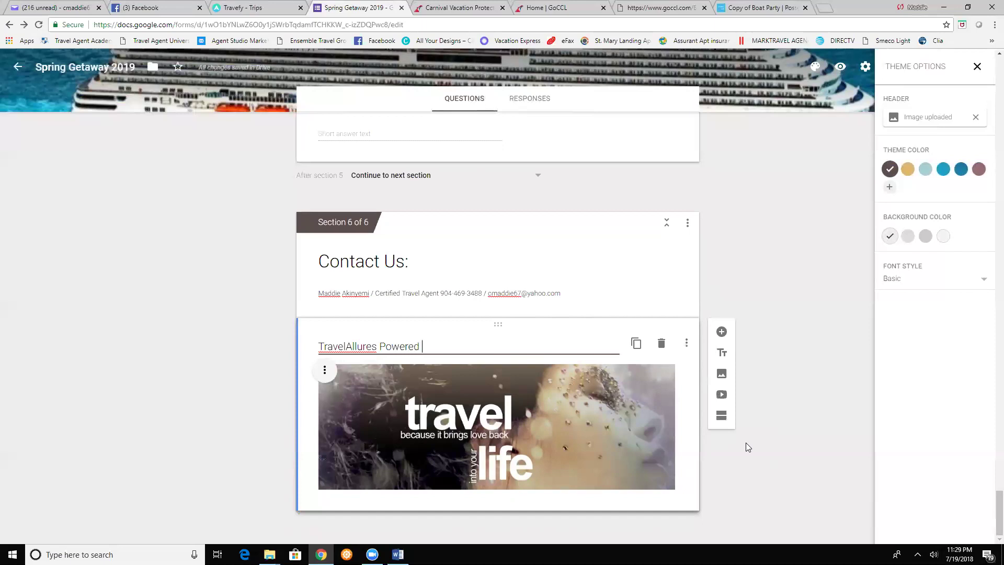
pyautogui.write('by Travelution')
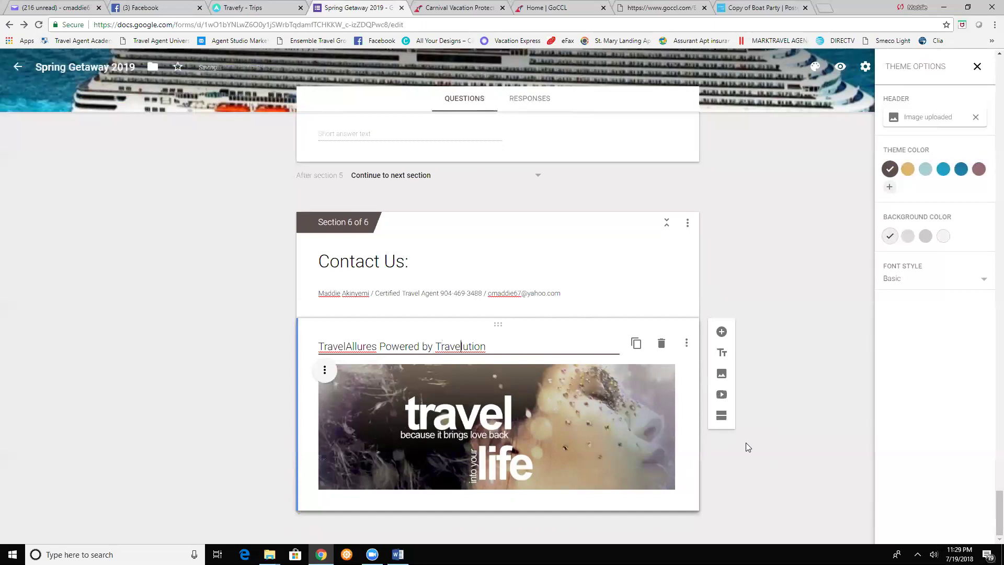
pyautogui.write('Your')
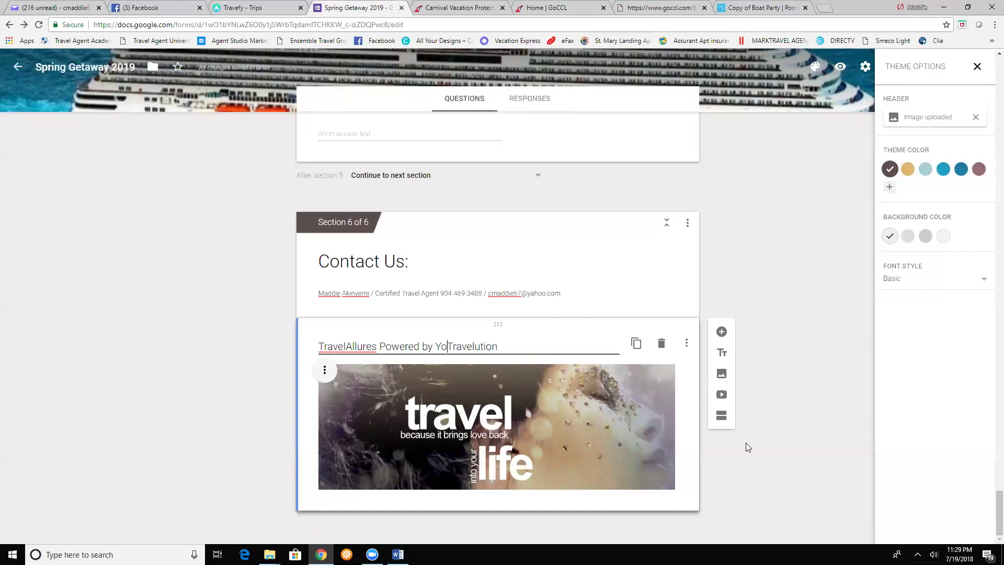
pyautogui.press('Right')
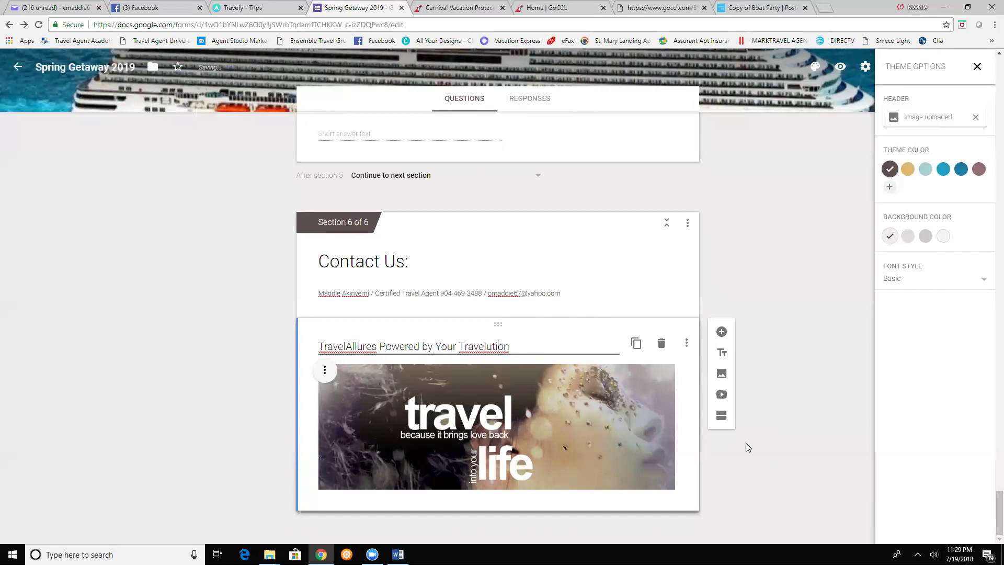
pyautogui.write('Inc.')
pyautogui.scroll(20, 748, 370)
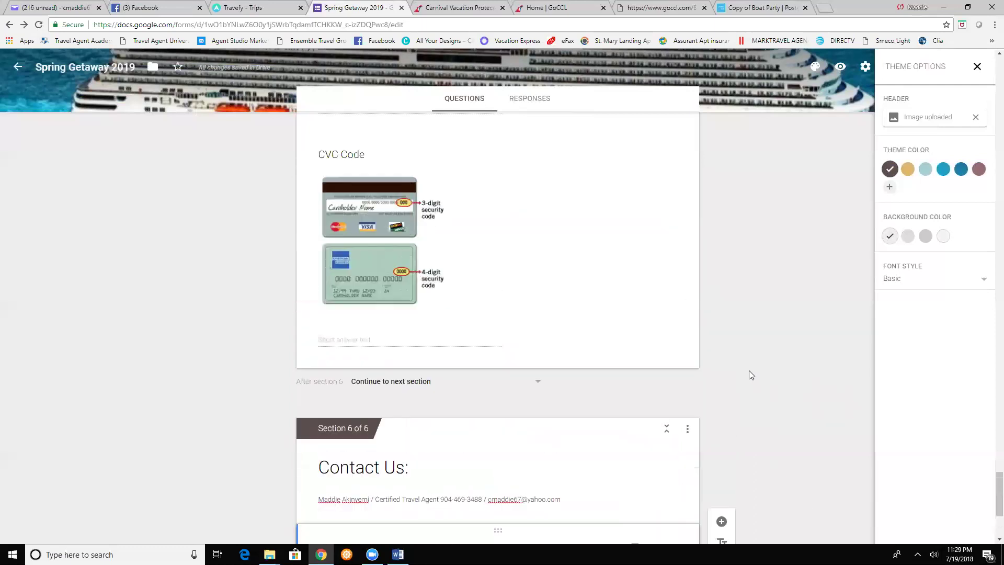
pyautogui.scroll(20, 749, 375)
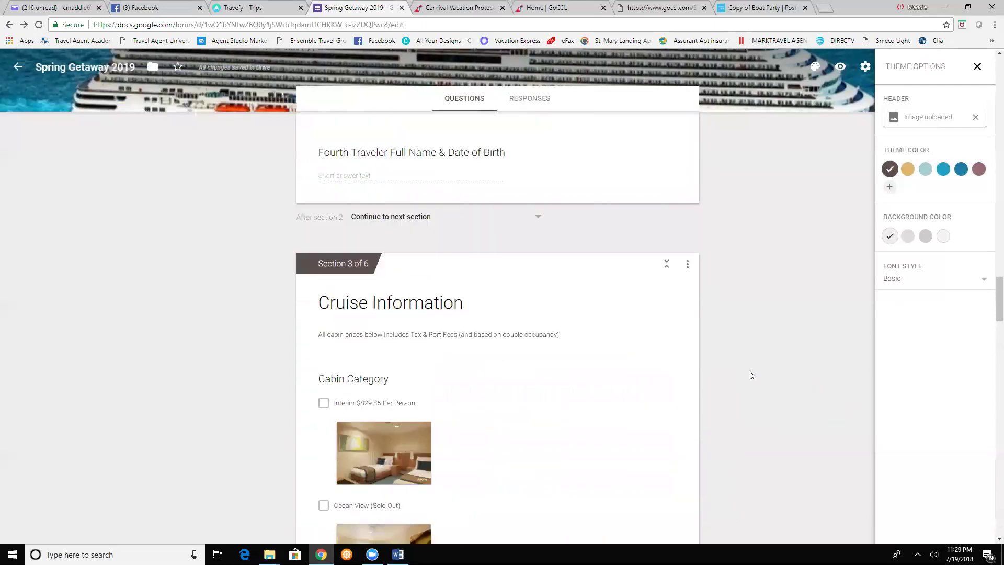
pyautogui.scroll(20, 748, 375)
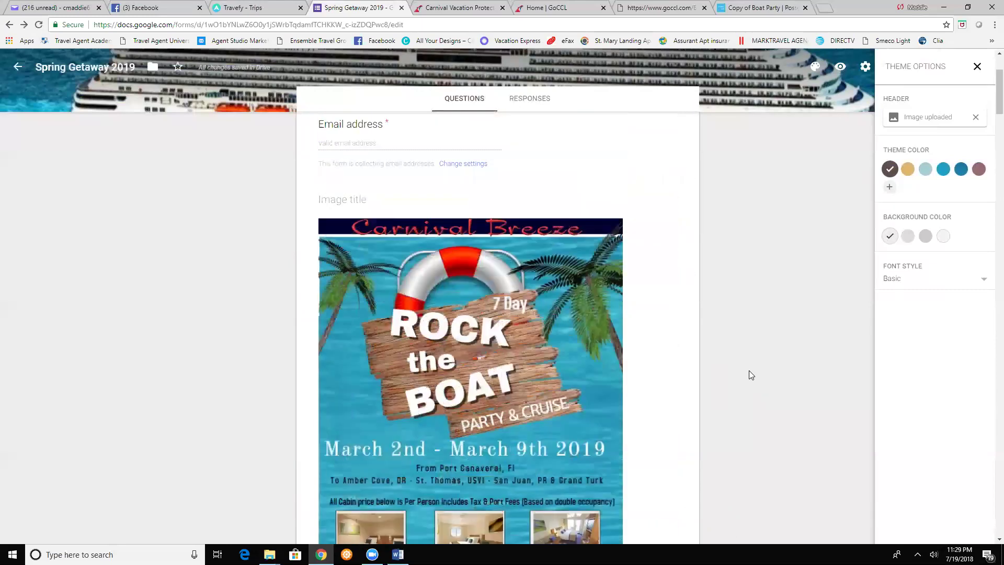
pyautogui.scroll(-5, 749, 375)
pyautogui.scroll(-20, 748, 375)
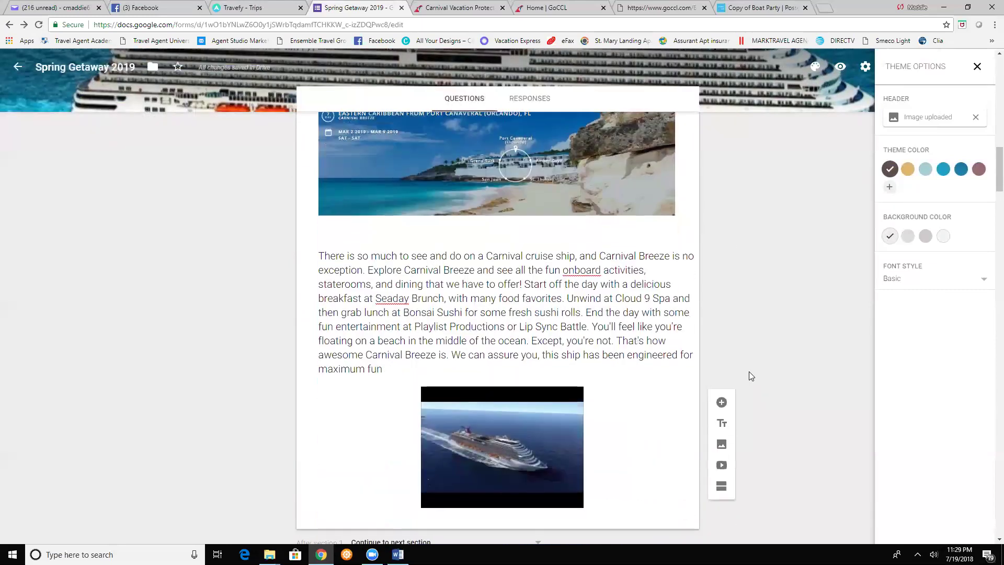
pyautogui.scroll(-1, 748, 375)
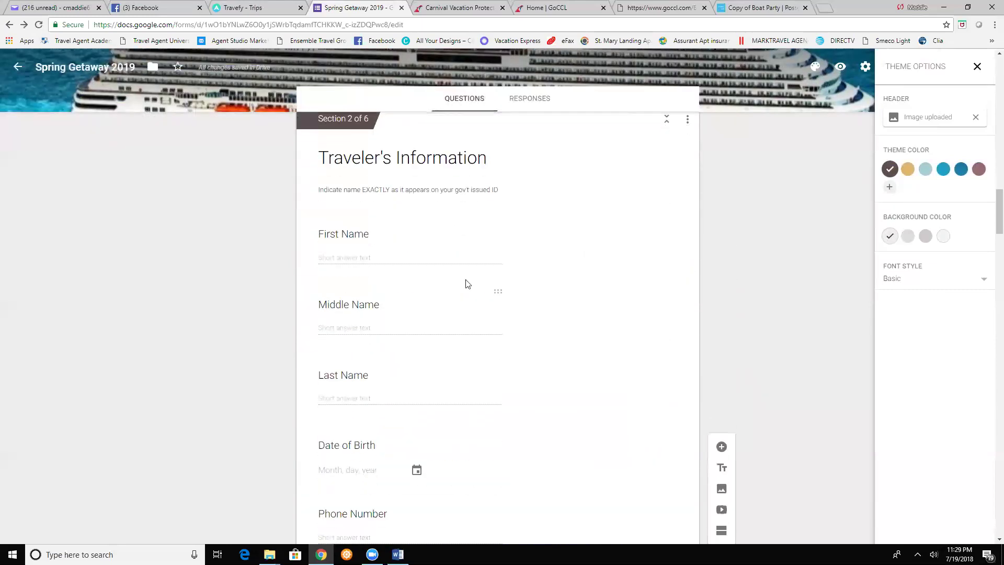
# - Make First Name and Last Name required, also toggling the Required setting on Date of Birth
pyautogui.click(368, 254)
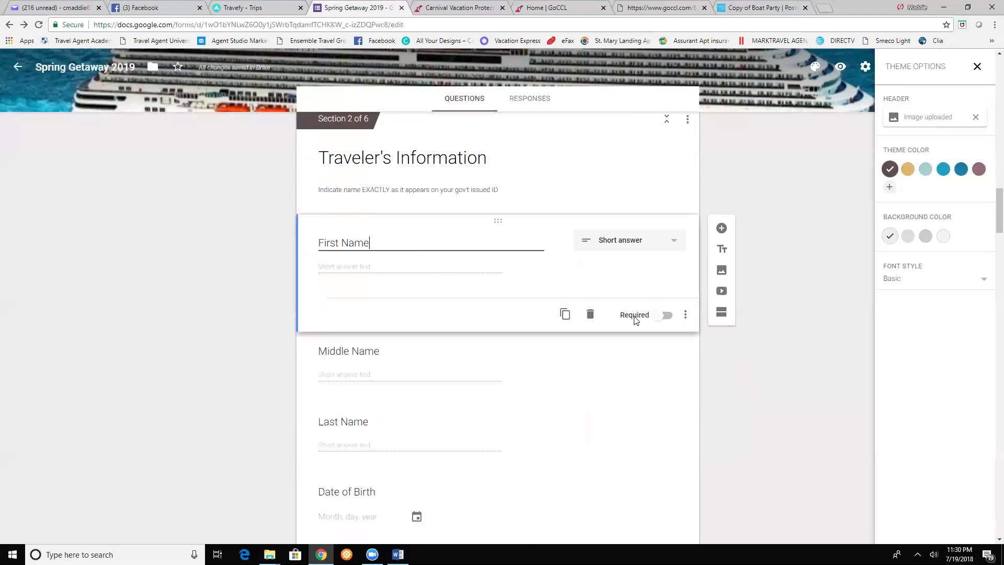
pyautogui.click(666, 316)
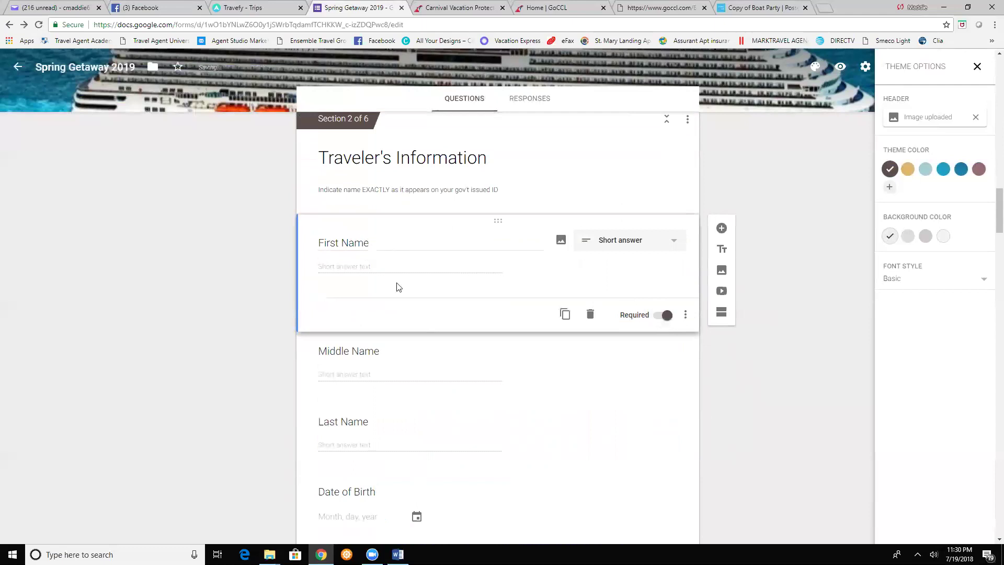
pyautogui.scroll(-2, 407, 377)
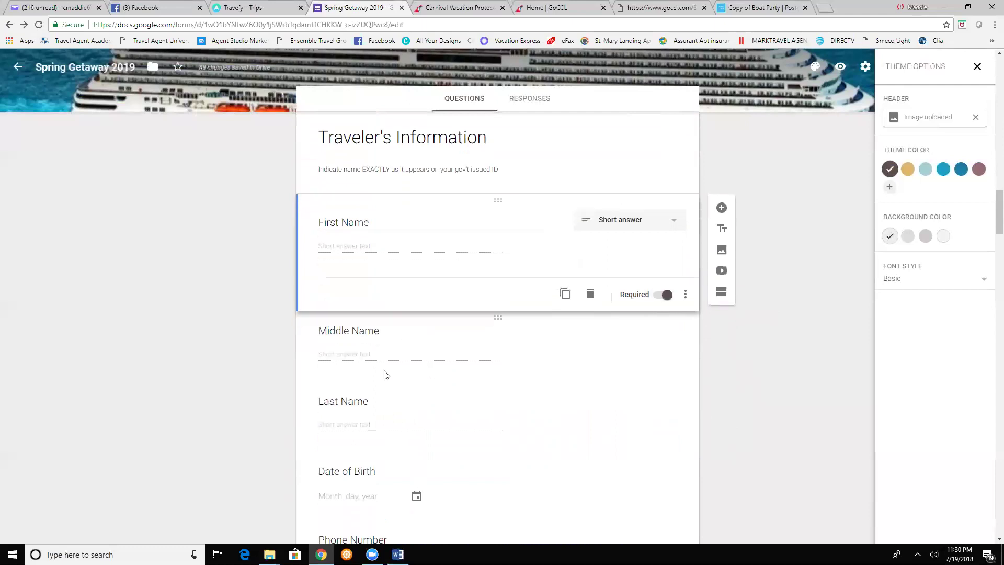
pyautogui.click(348, 330)
pyautogui.click(664, 356)
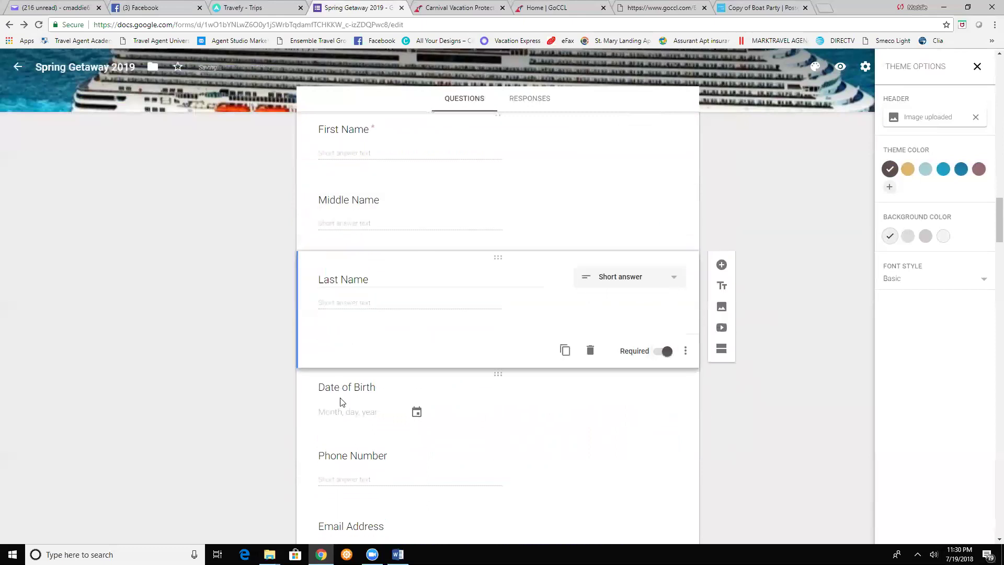
pyautogui.click(341, 398)
pyautogui.click(665, 422)
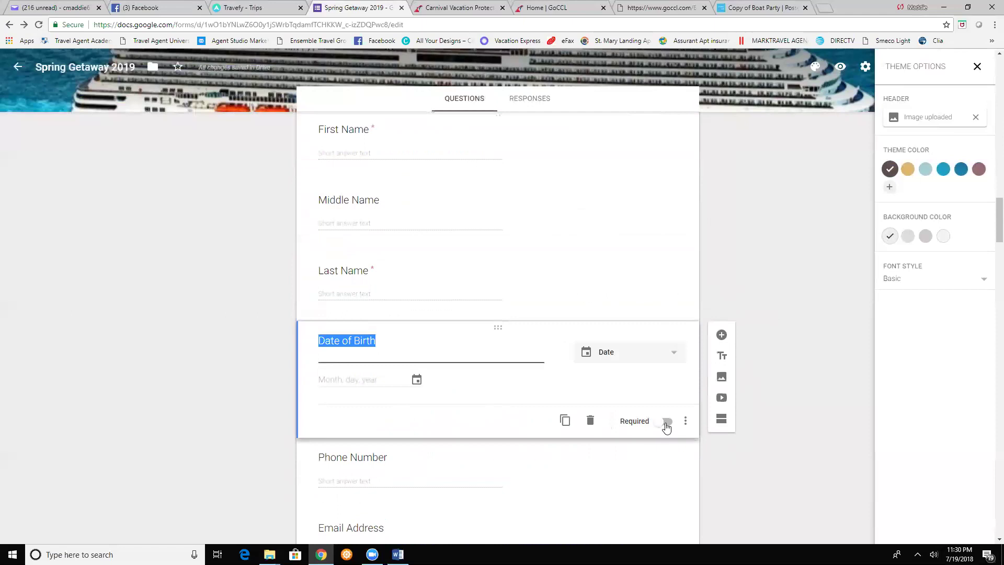
pyautogui.click(673, 468)
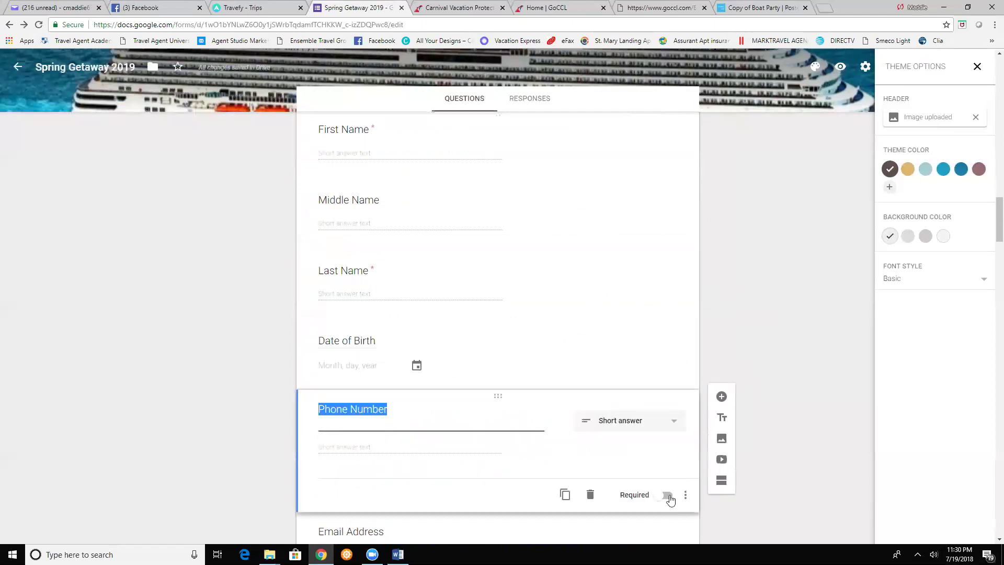
pyautogui.scroll(-14, 466, 397)
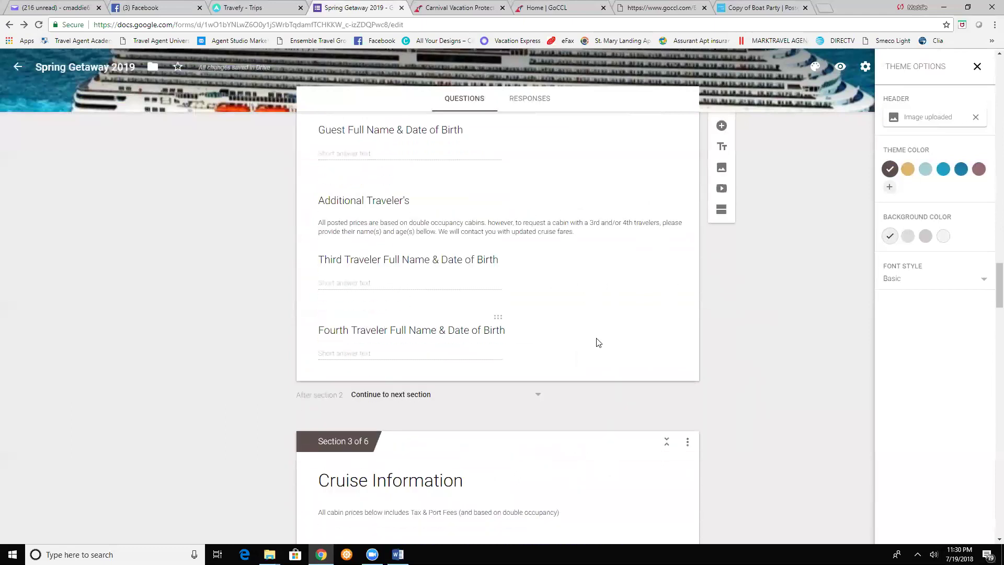
pyautogui.scroll(20, 738, 270)
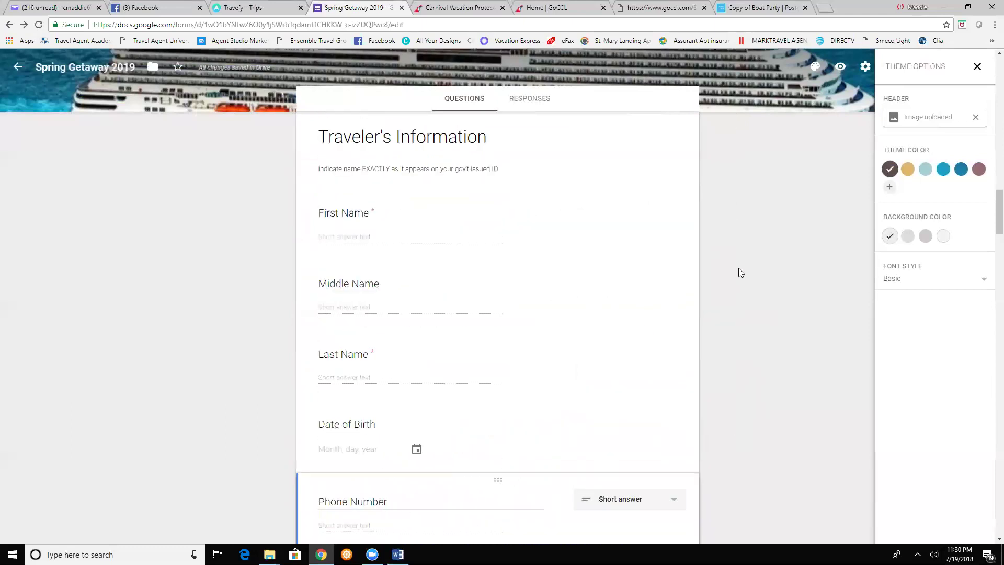
# - Close the theme panel, save default preferences, and set response receipts to 'If respondent requests it'
pyautogui.click(976, 67)
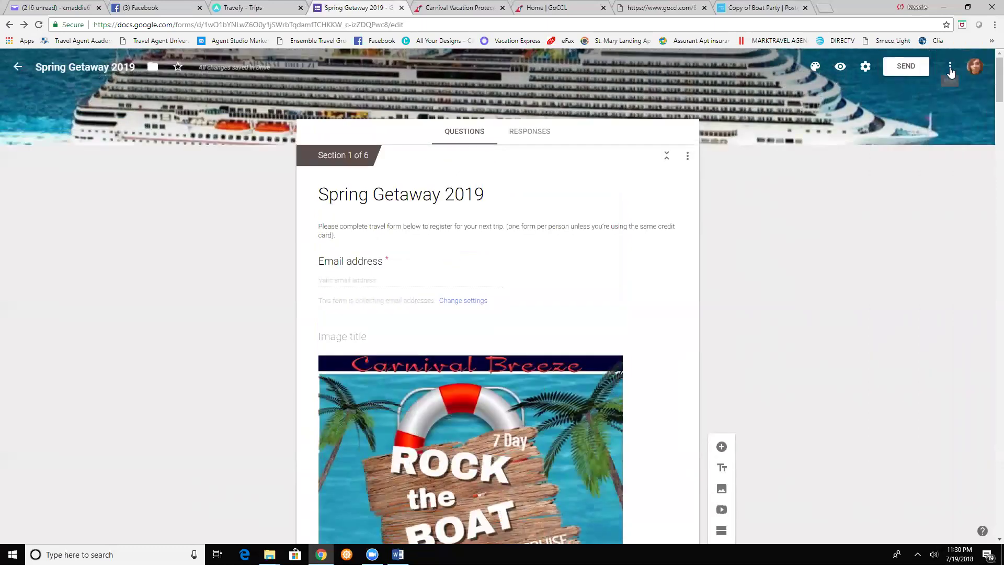
pyautogui.click(950, 68)
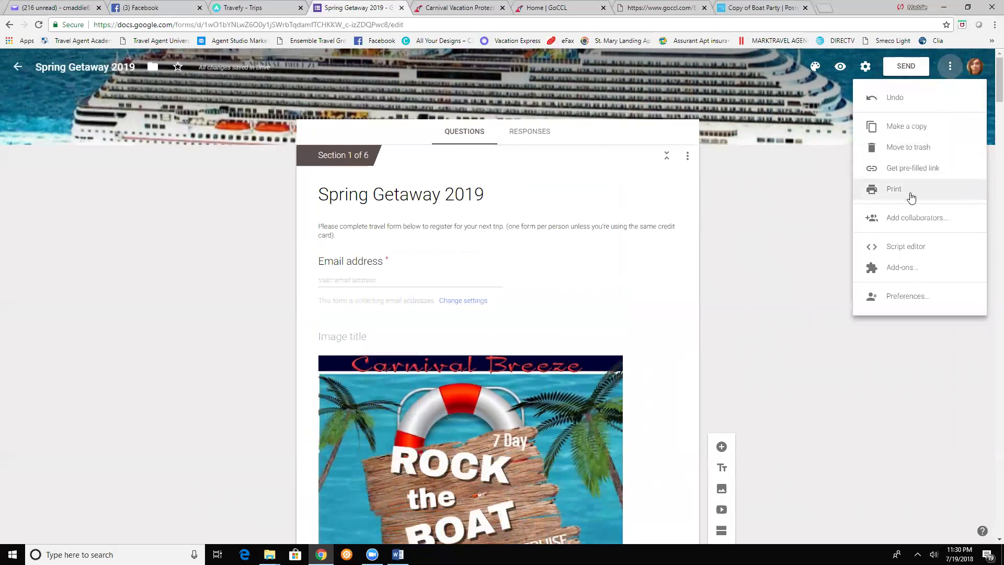
pyautogui.click(894, 300)
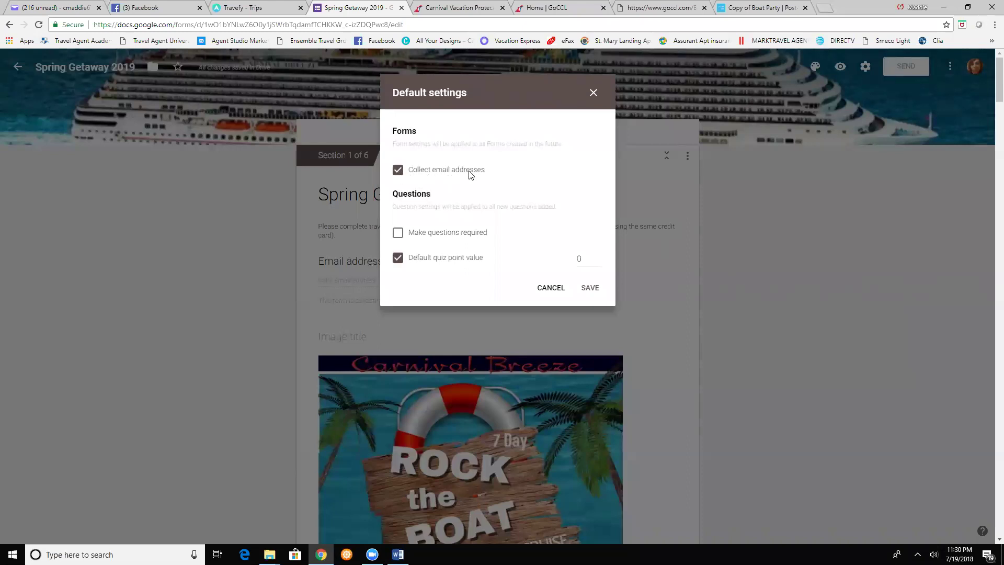
pyautogui.click(589, 288)
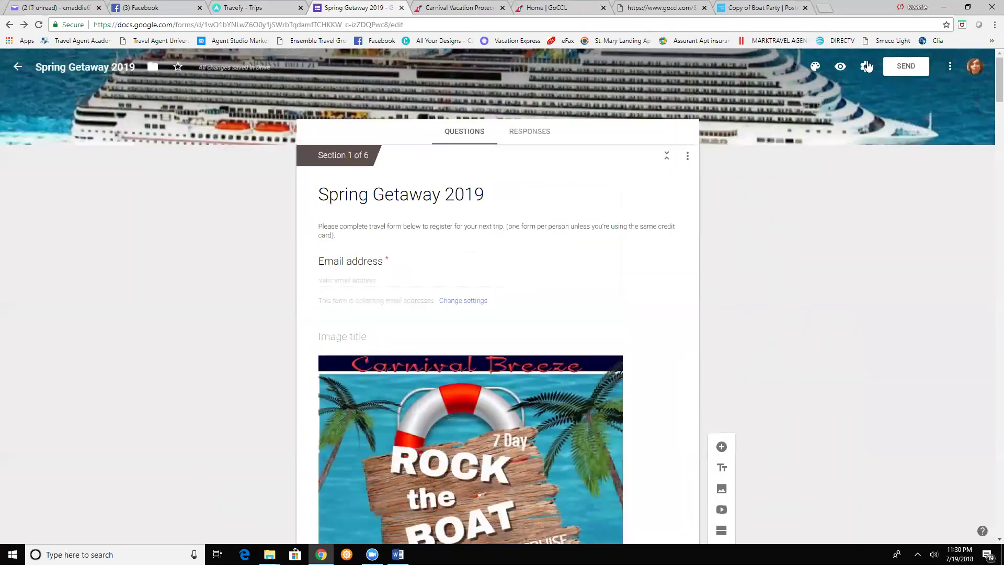
pyautogui.click(864, 72)
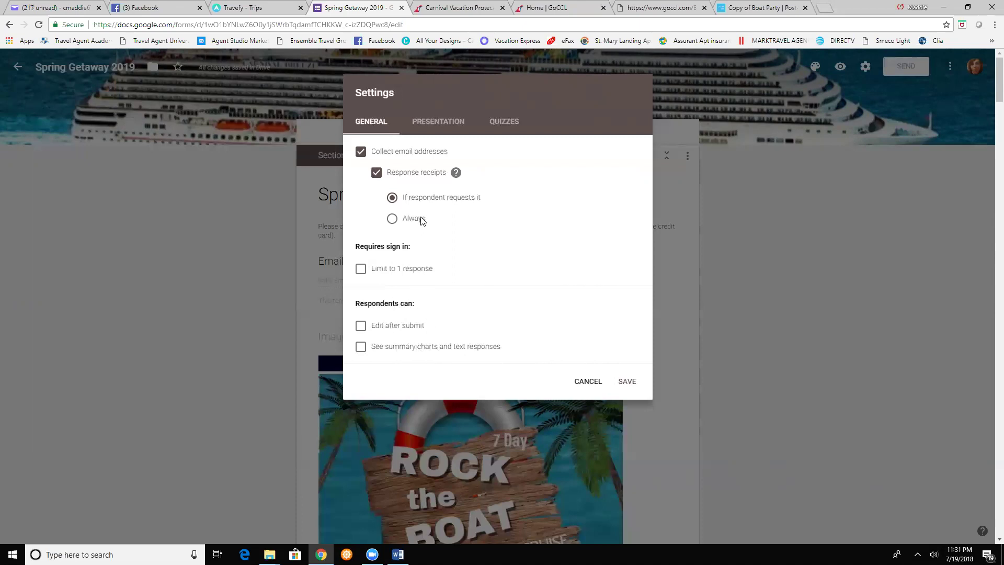
pyautogui.click(627, 386)
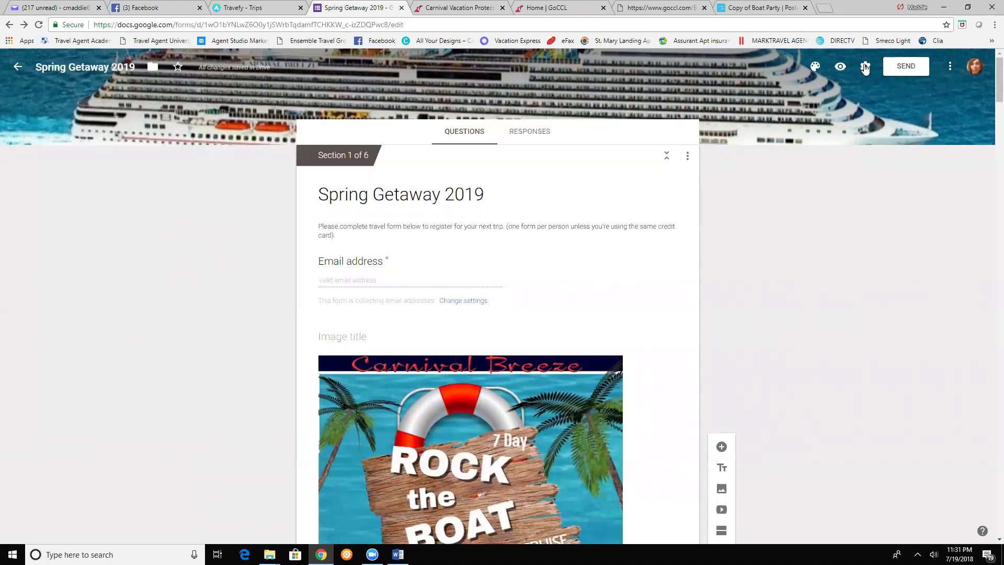
# - Email the form to the agent's suggested e-mail address
pyautogui.click(896, 68)
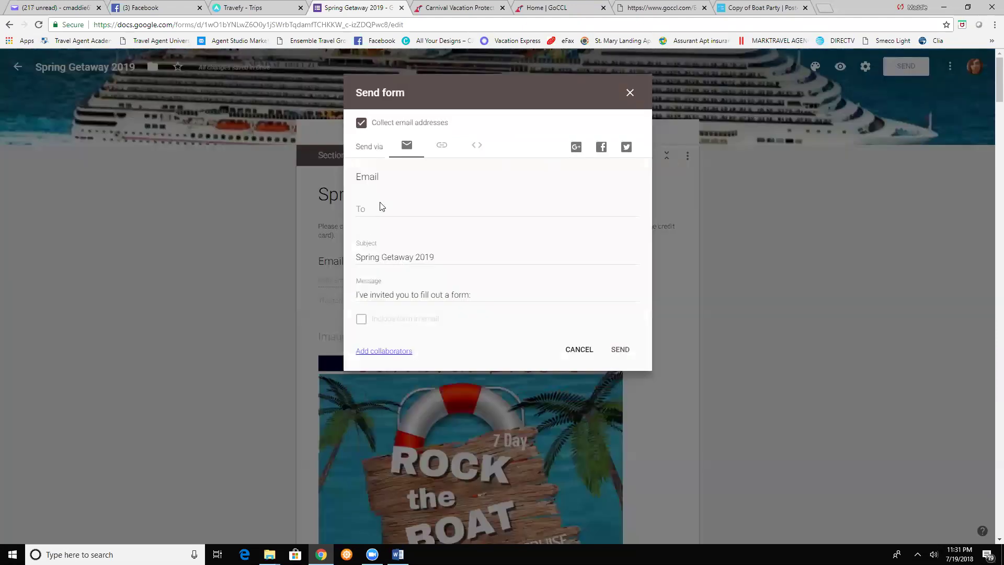
pyautogui.click(376, 205)
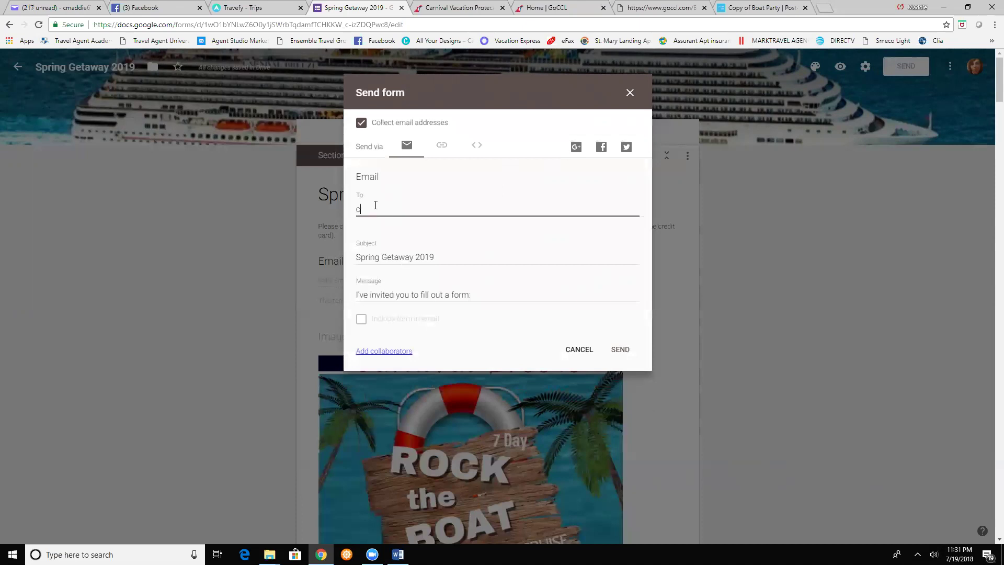
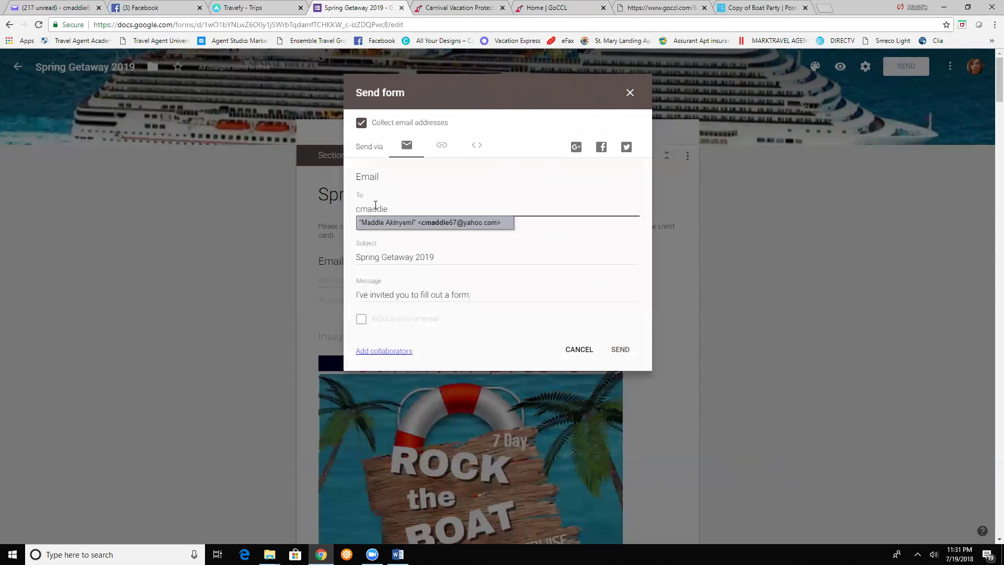
pyautogui.click(404, 223)
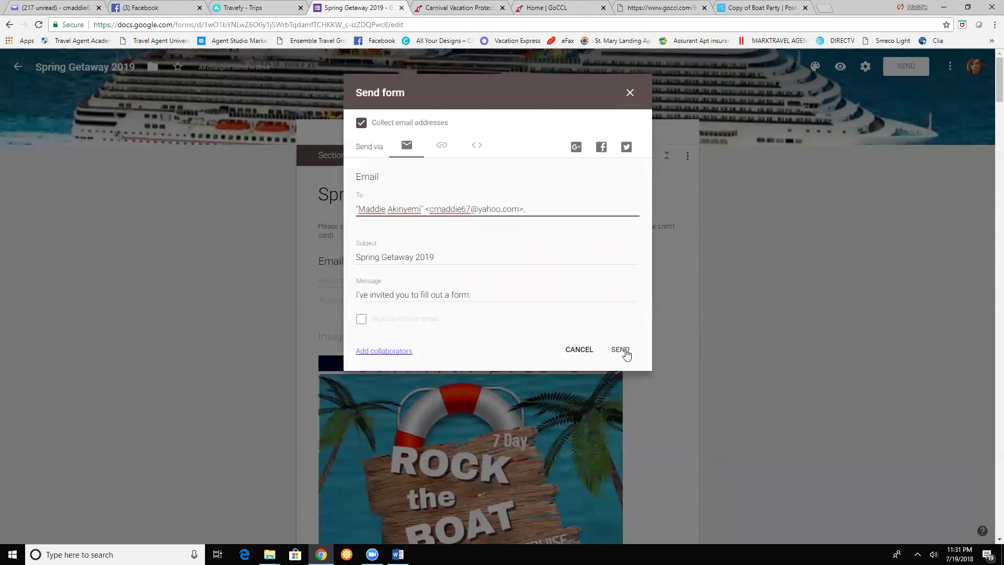
pyautogui.click(622, 350)
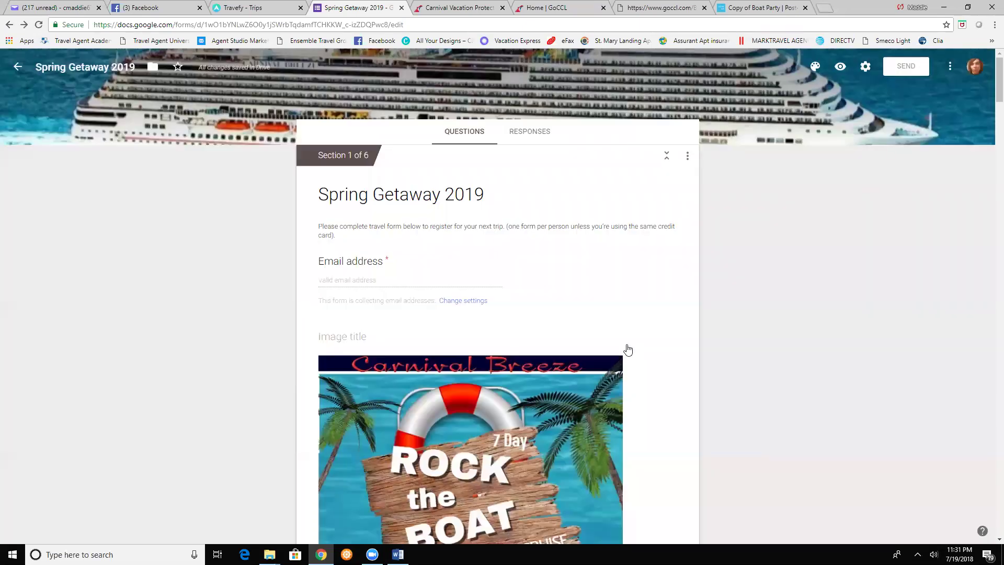
# - Copy the form's shareable link from the Link tab
pyautogui.click(895, 69)
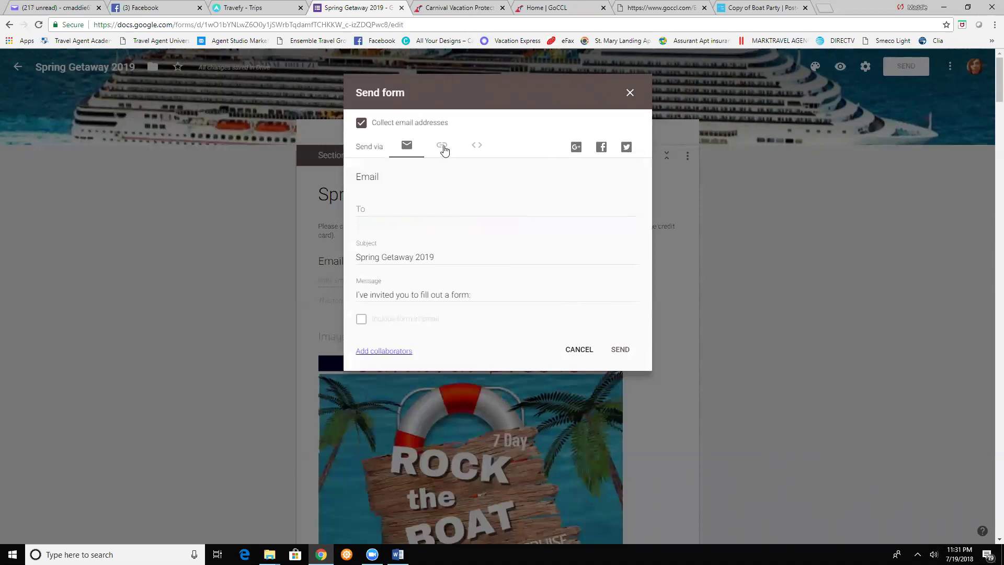
pyautogui.click(442, 149)
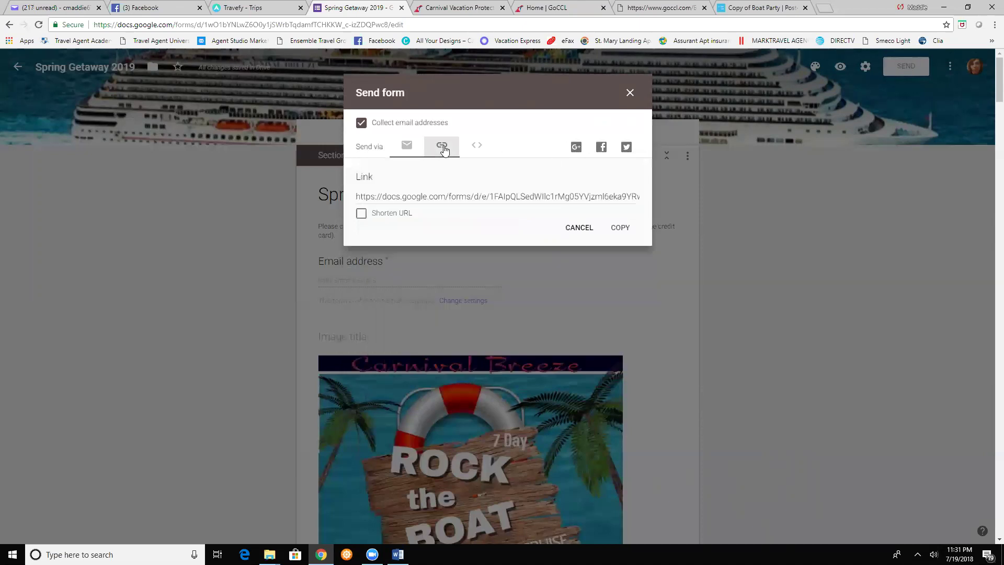
pyautogui.click(429, 196)
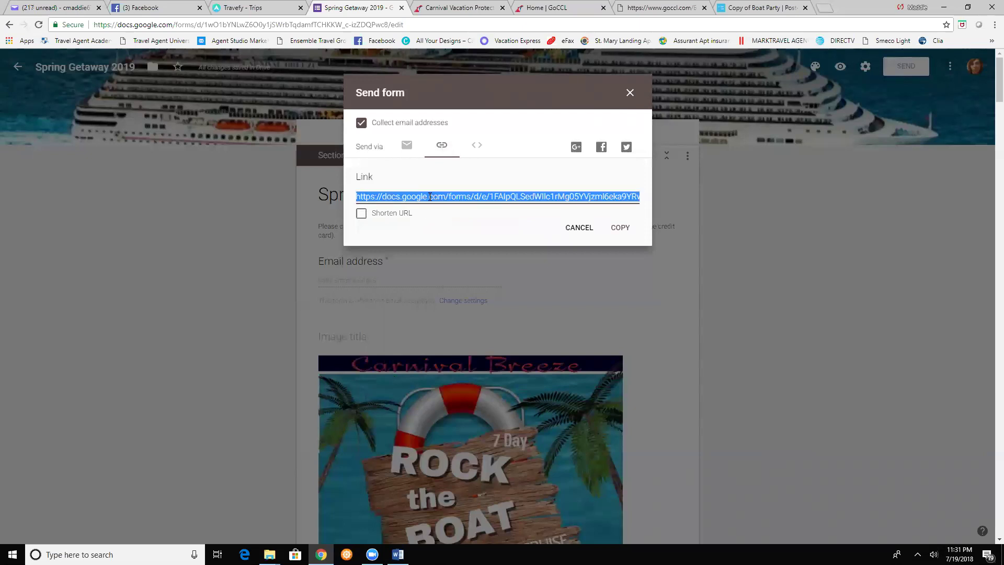
pyautogui.rightClick(429, 198)
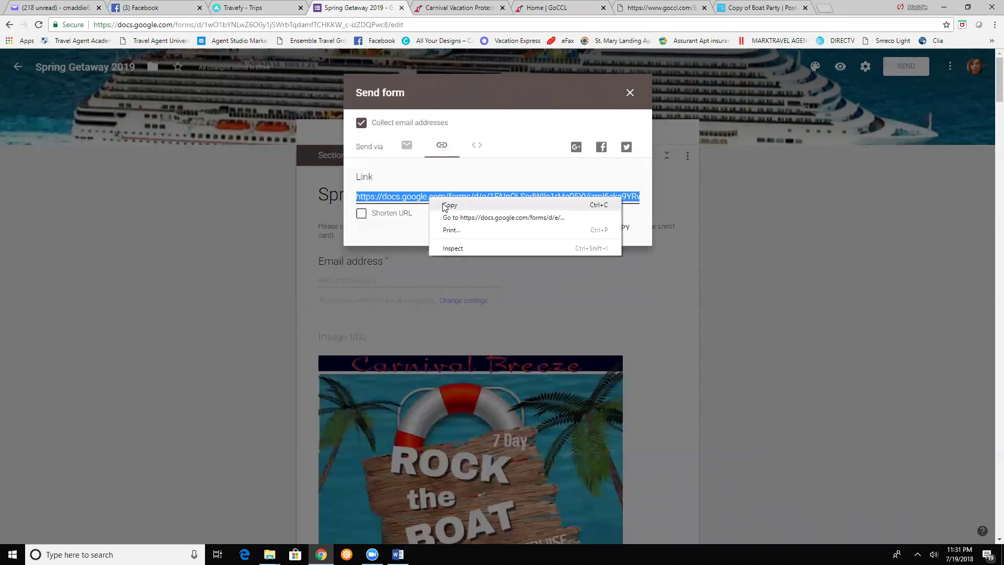
pyautogui.click(449, 205)
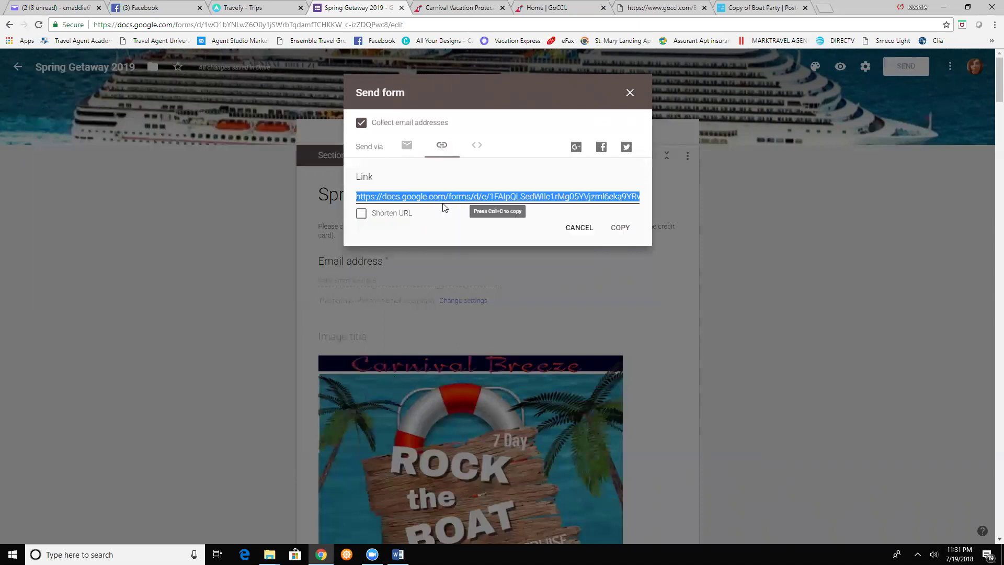
pyautogui.click(152, 11)
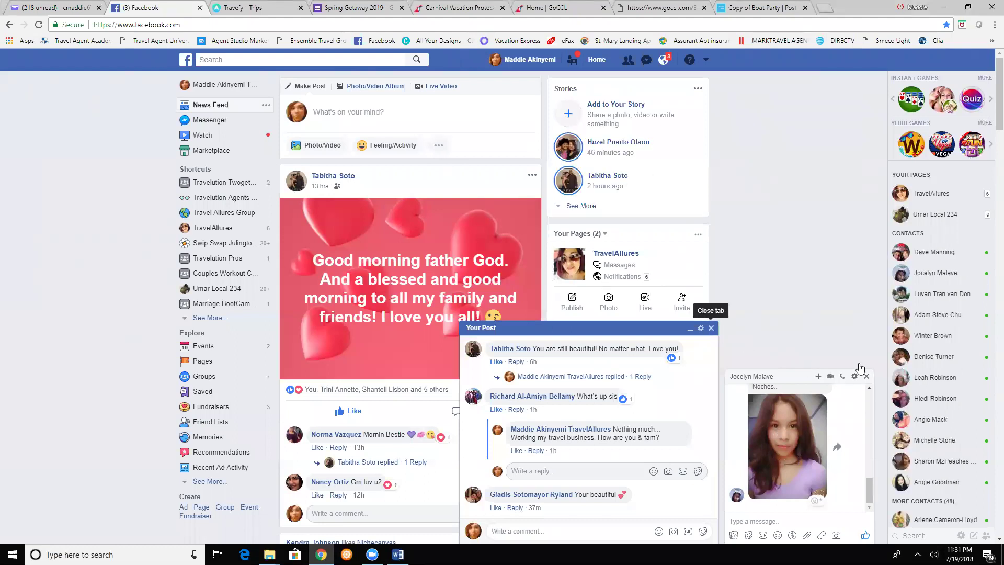
# - Paste the form link into a new Facebook post and delete the raw URL, keeping the preview card
pyautogui.click(711, 328)
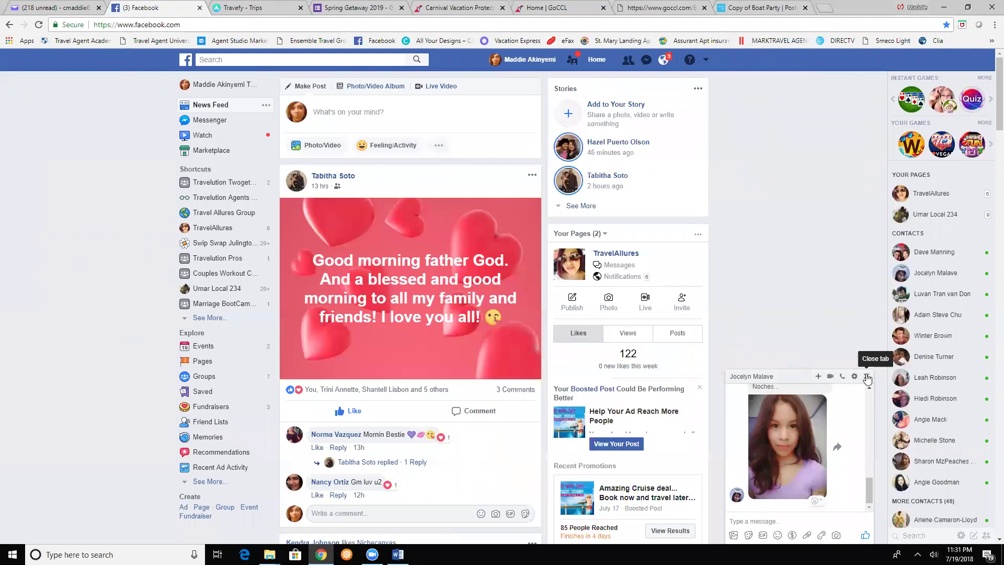
pyautogui.click(360, 112)
pyautogui.rightClick(359, 112)
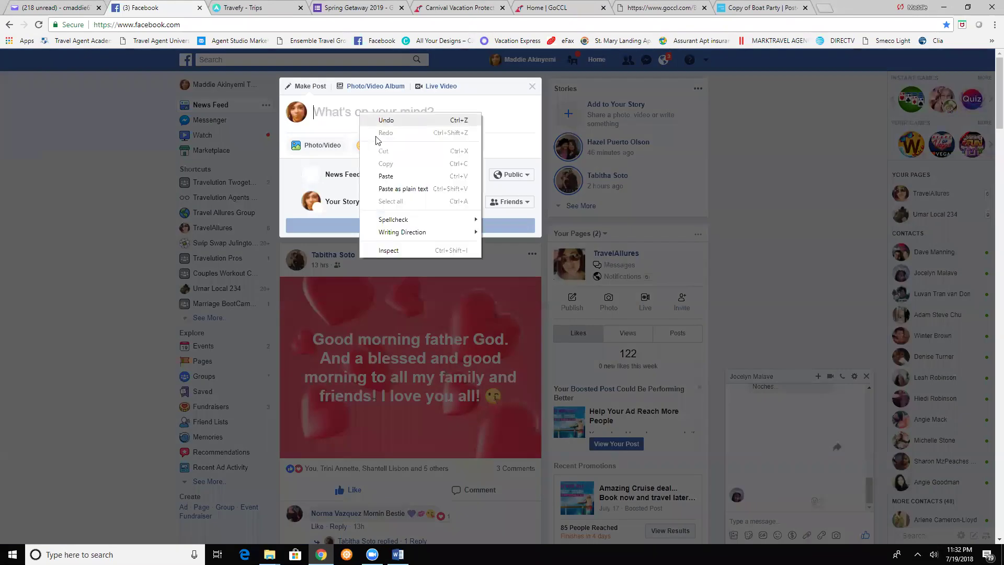
pyautogui.click(385, 175)
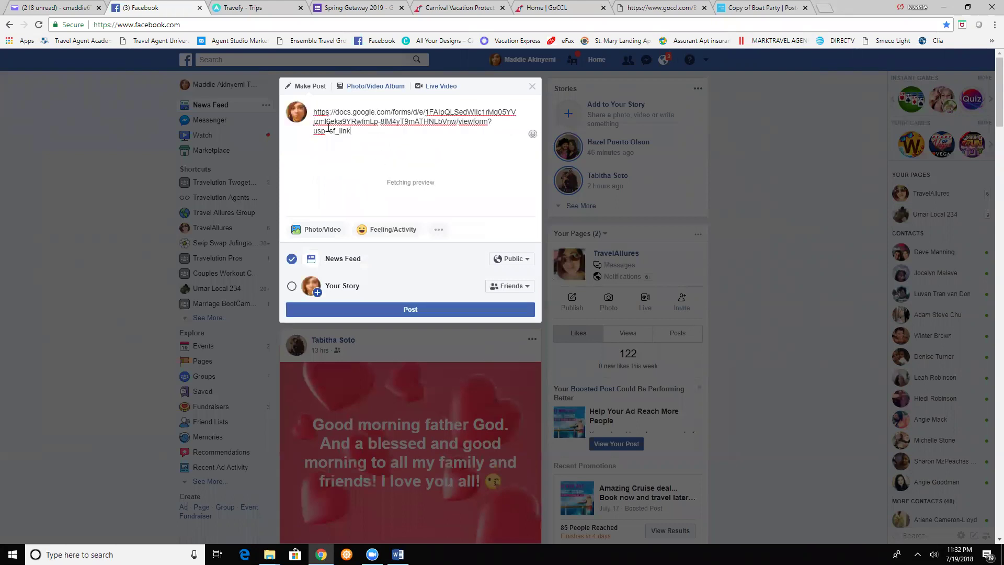
pyautogui.tripleClick(310, 113)
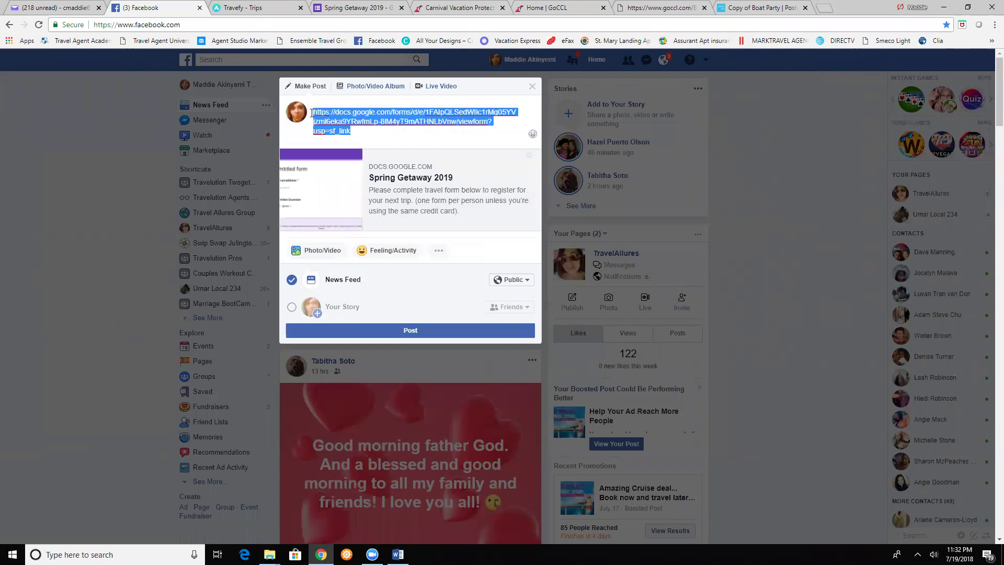
pyautogui.press('BackSpace')
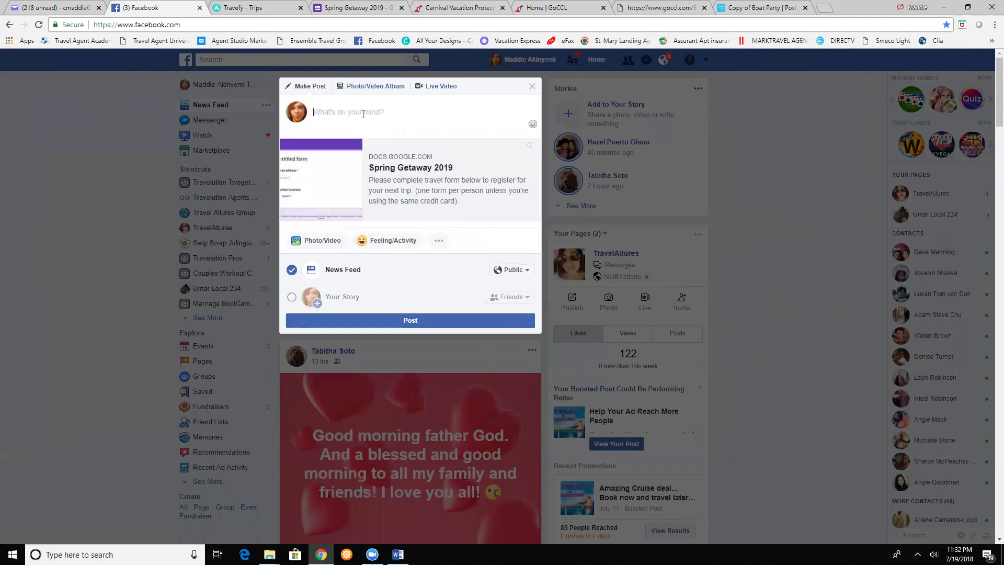
# - Write promo text inviting readers to book the 2019 Spring Getaway via the form below
pyautogui.write('Bo')
pyautogui.write('ok you')
pyautogui.write('r 2019')
pyautogui.write(' Crui')
pyautogui.write('Spring G')
pyautogui.write('etaway ')
pyautogui.write('now')
pyautogui.write(' to trave')
pyautogui.write('l later')
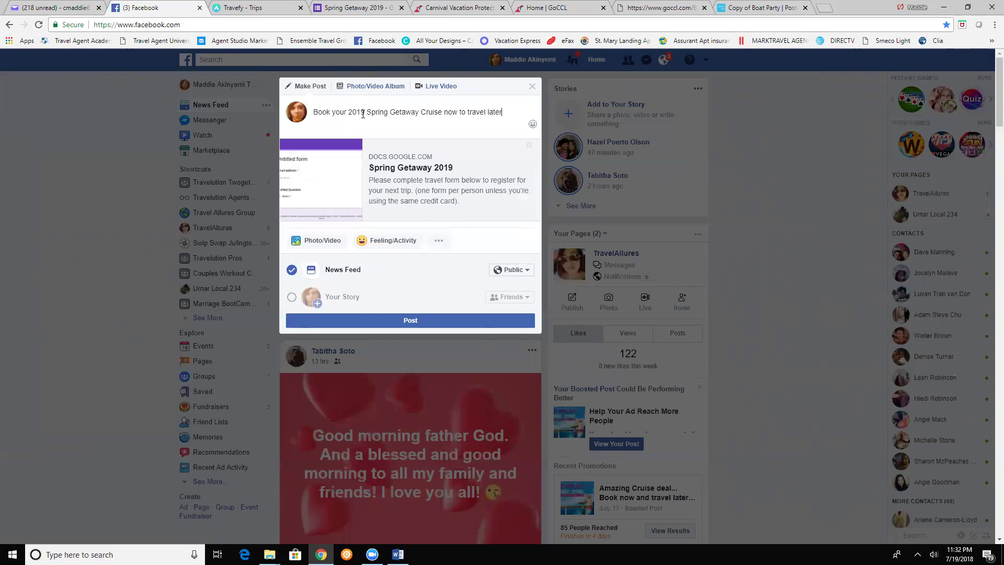
pyautogui.press('BackSpace')
pyautogui.press('BackSpace')
pyautogui.write('Click on form below or call Maddie')
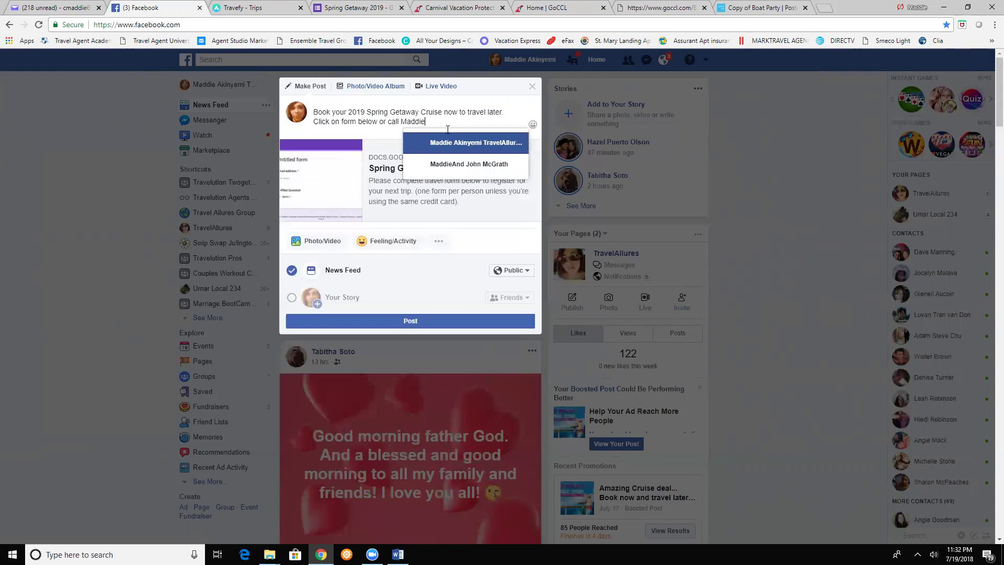
# - Mention the agent's business page in the post and publish it
pyautogui.click(448, 140)
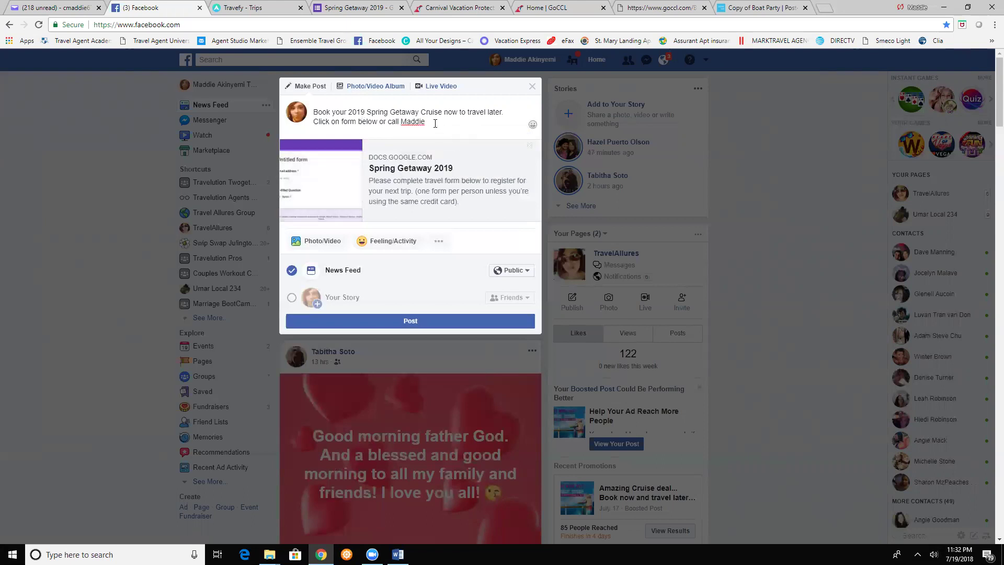
pyautogui.press('BackSpace')
pyautogui.press('BackSpace')
pyautogui.press('BackSpace')
pyautogui.press('BackSpace')
pyautogui.press('BackSpace')
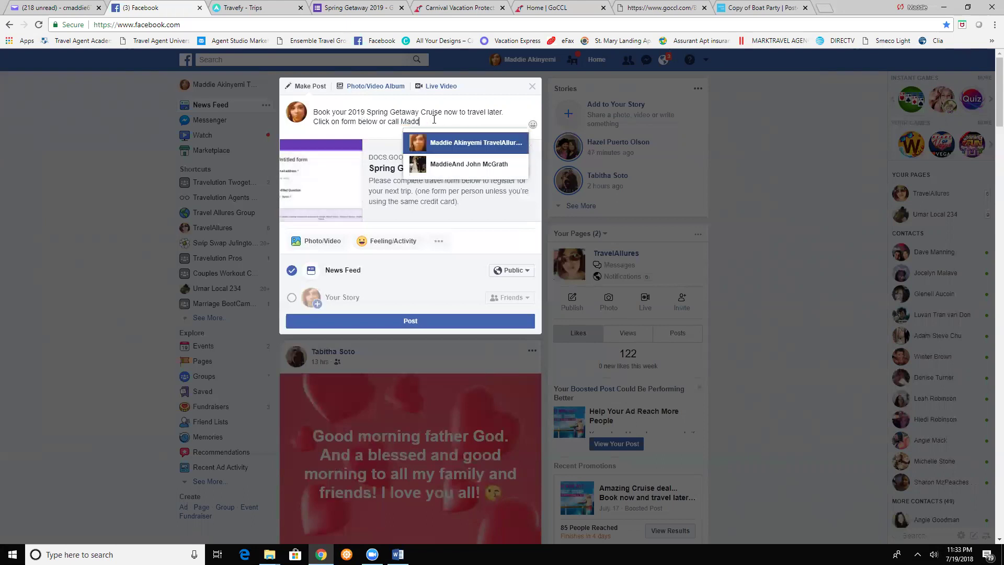
pyautogui.write('add')
pyautogui.click(434, 142)
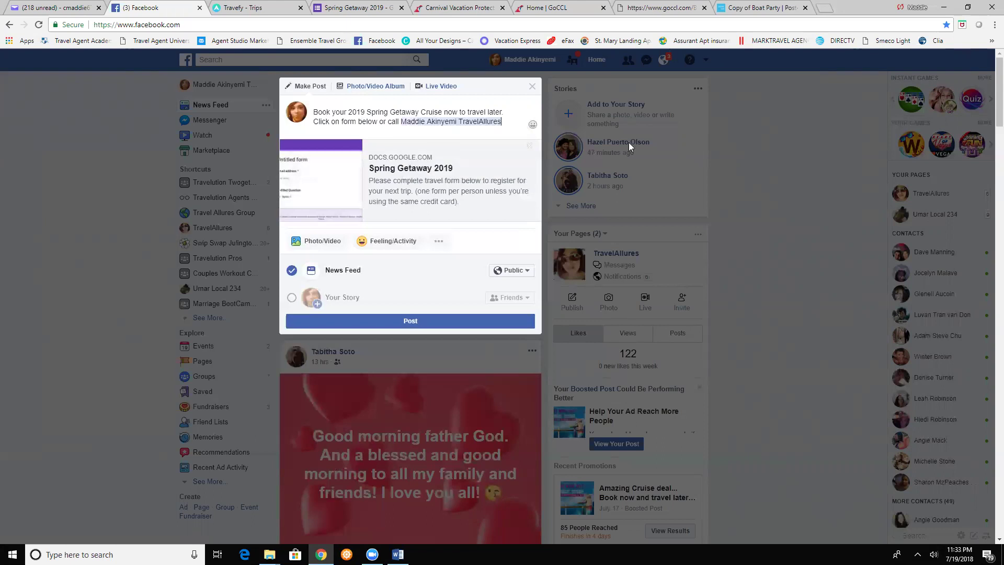
pyautogui.click(412, 323)
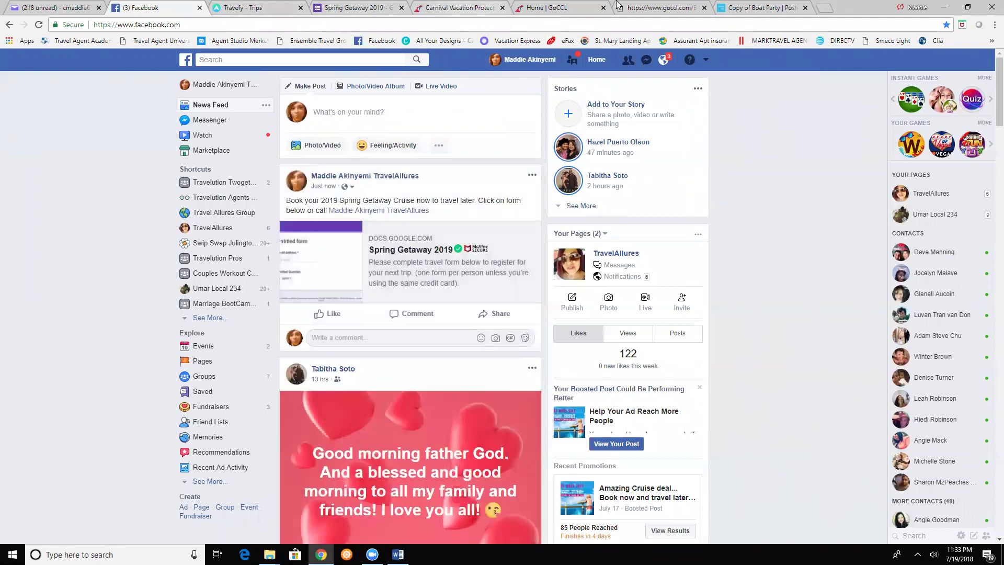
pyautogui.click(337, 9)
# - Close the Send form dialog and look over the finished form, opening and closing the More menu
pyautogui.click(629, 92)
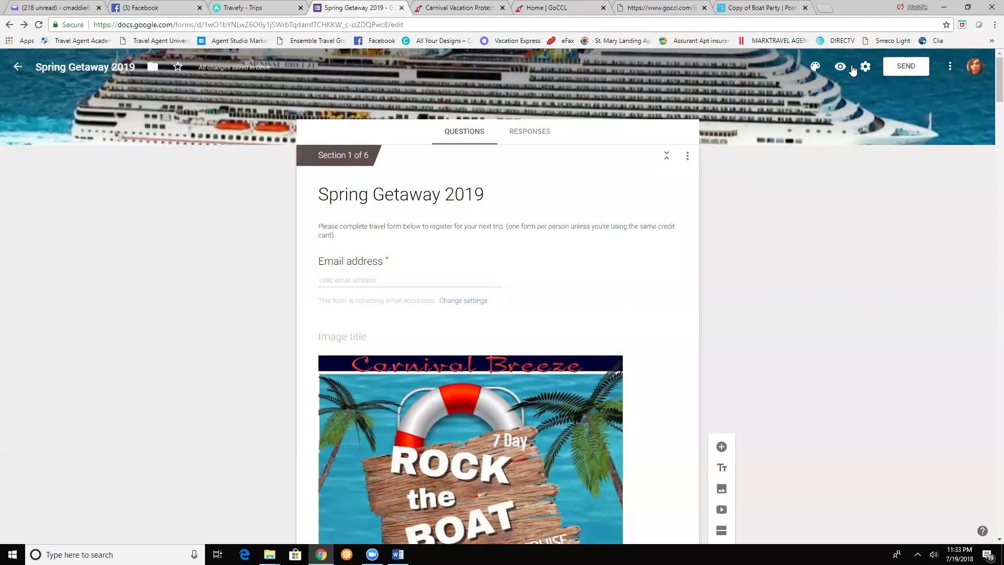
pyautogui.click(949, 67)
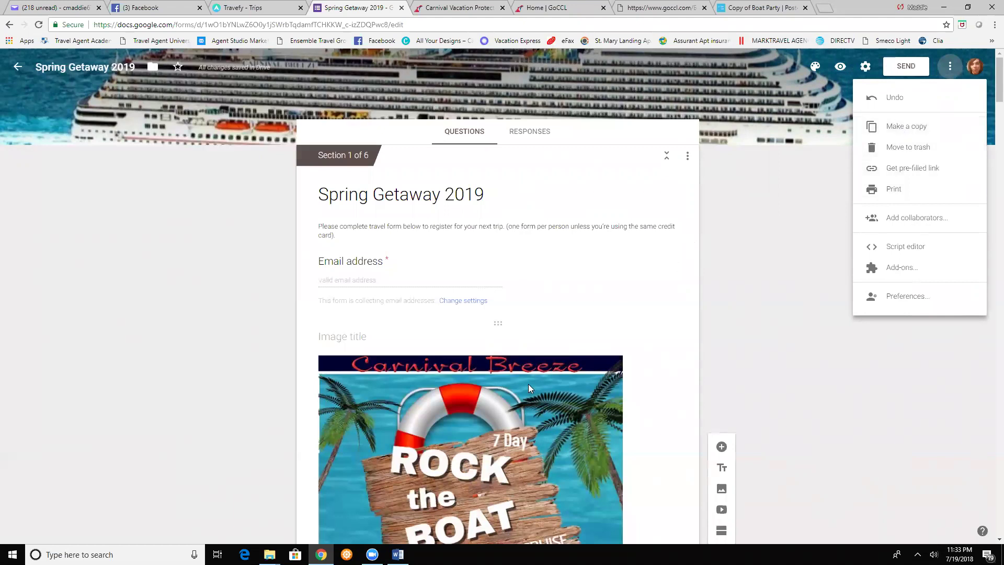
pyautogui.scroll(-2, 490, 366)
pyautogui.scroll(-10, 490, 366)
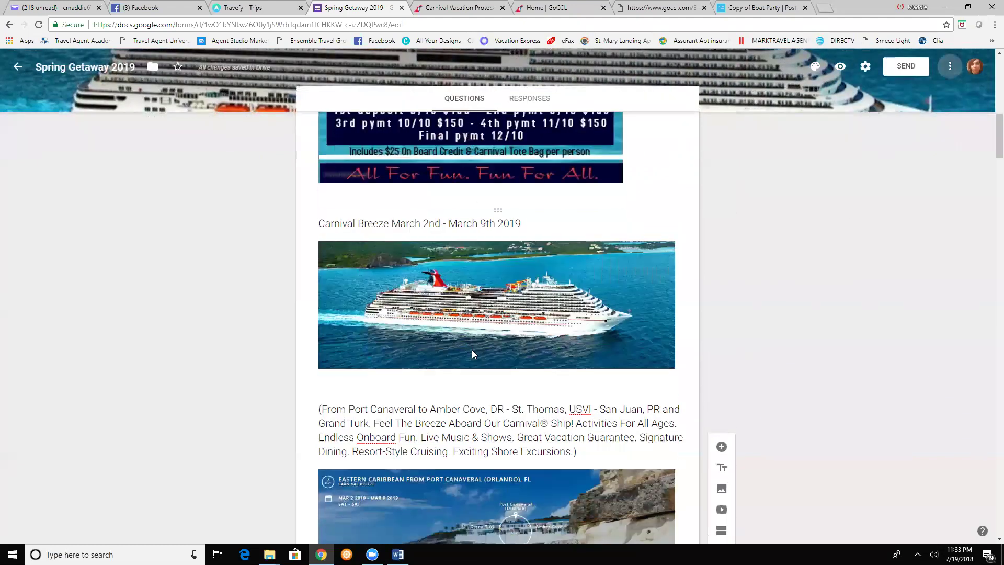
pyautogui.scroll(-15, 505, 462)
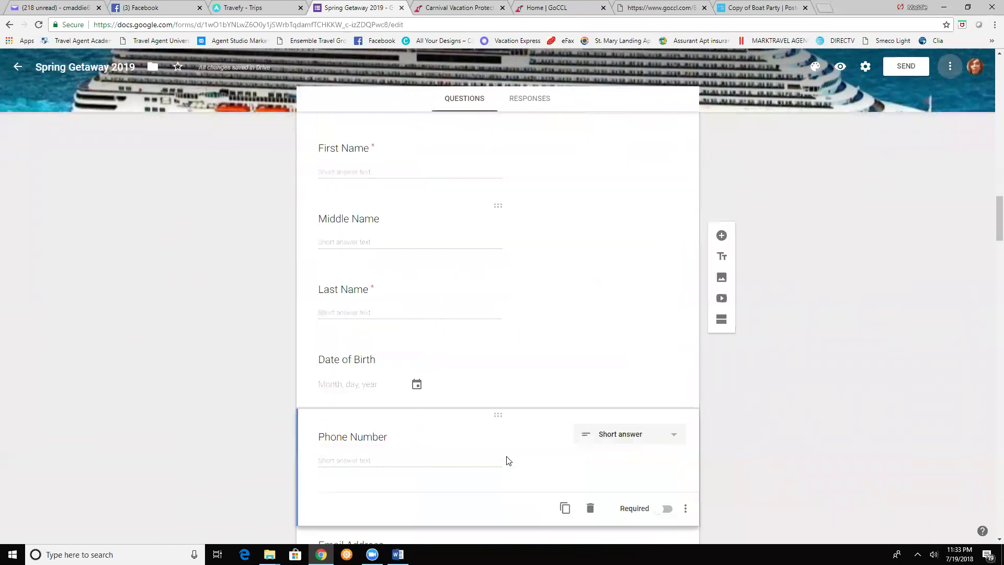
pyautogui.scroll(-20, 382, 414)
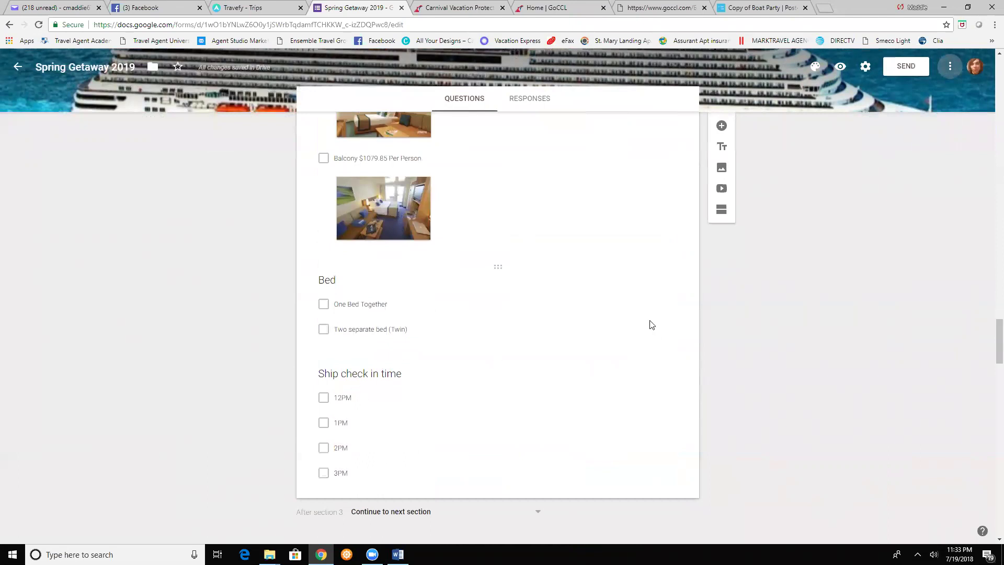
pyautogui.scroll(20, 739, 290)
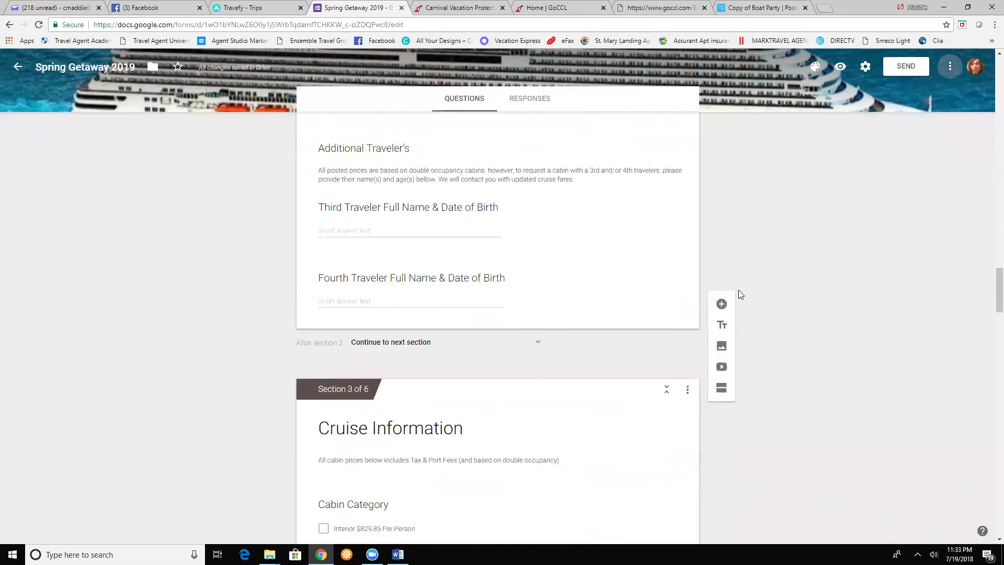
pyautogui.scroll(15, 739, 289)
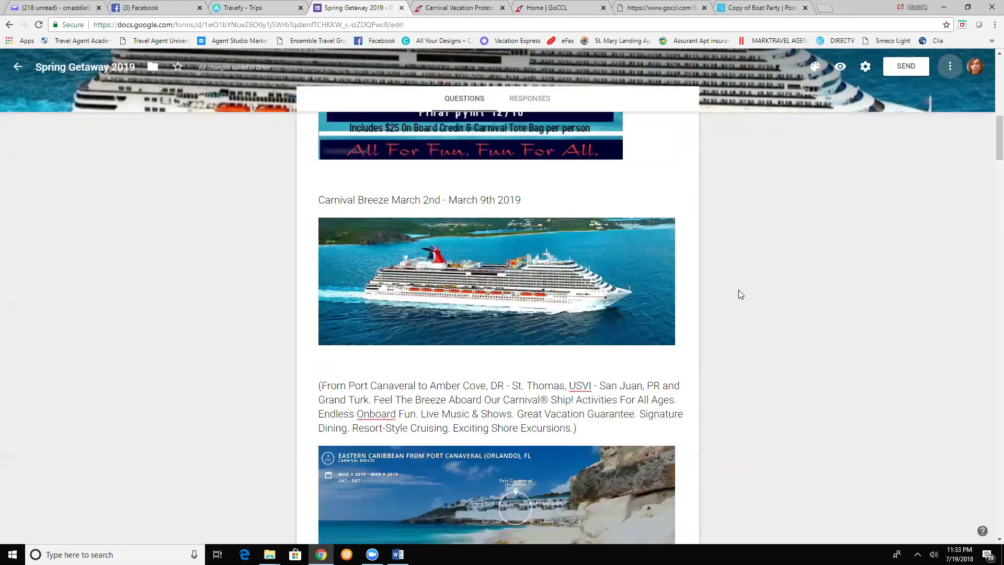
pyautogui.click(950, 66)
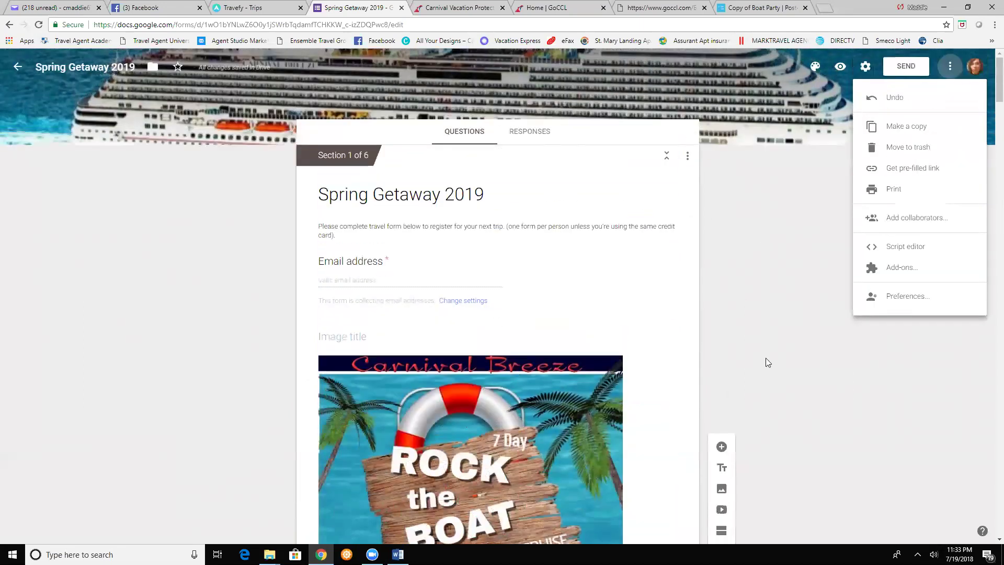
pyautogui.click(769, 331)
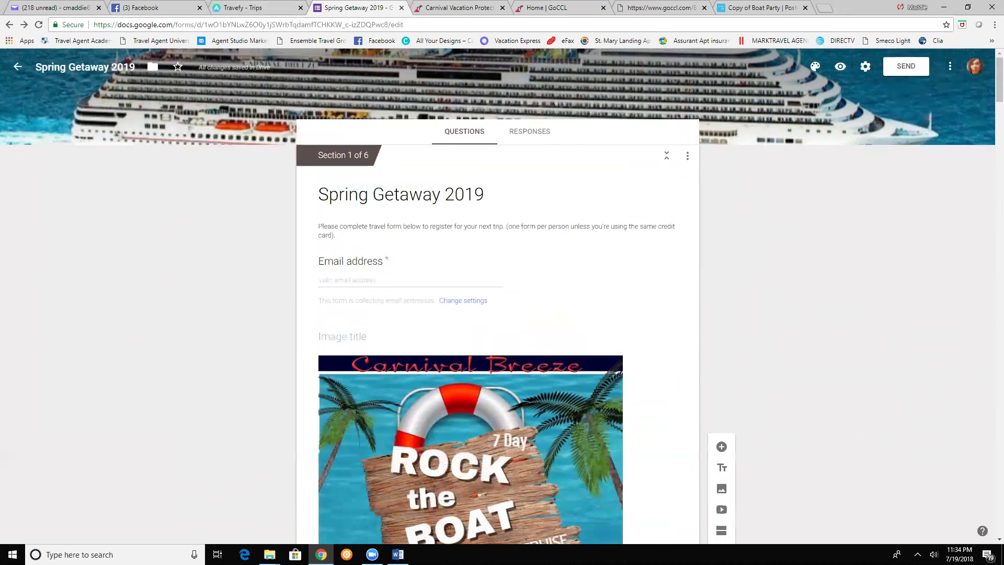
pyautogui.click(502, 308)
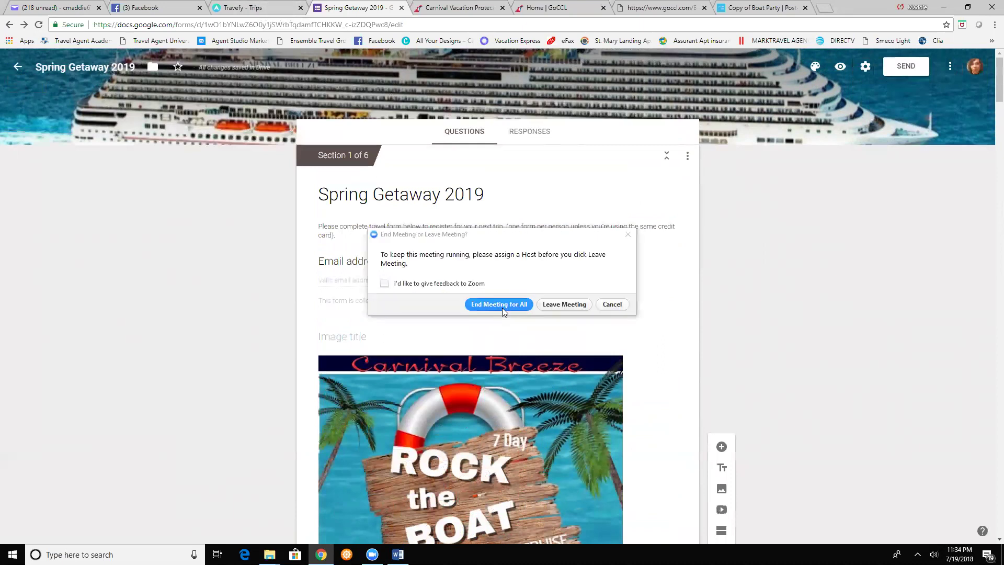